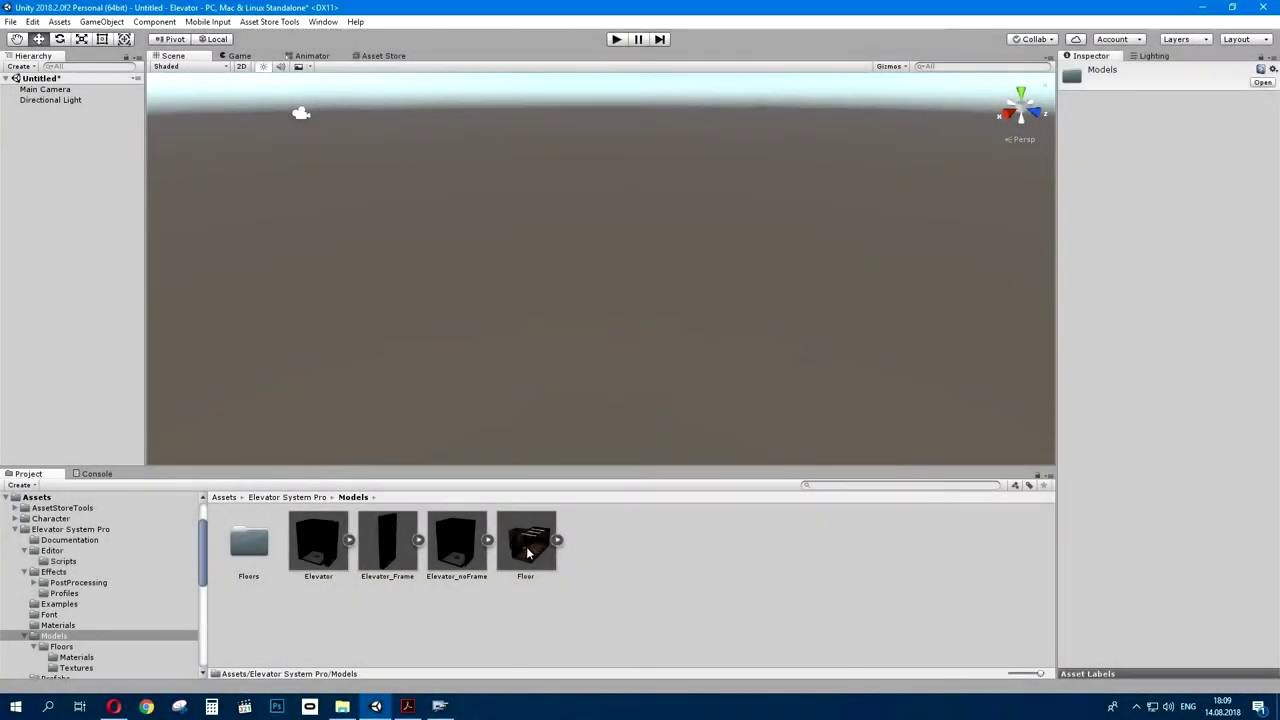
- Place the Floor model in the scene at position 0, 0, 0
{"action": "left_click_drag", "start_coordinate": [526, 545], "coordinate": [750, 315]}
{"action": "left_click", "coordinate": [1170, 123]}
{"action": "type", "text": "0"}
{"action": "key", "text": "Tab"}
{"action": "type", "text": "0"}
{"action": "key", "text": "Tab"}
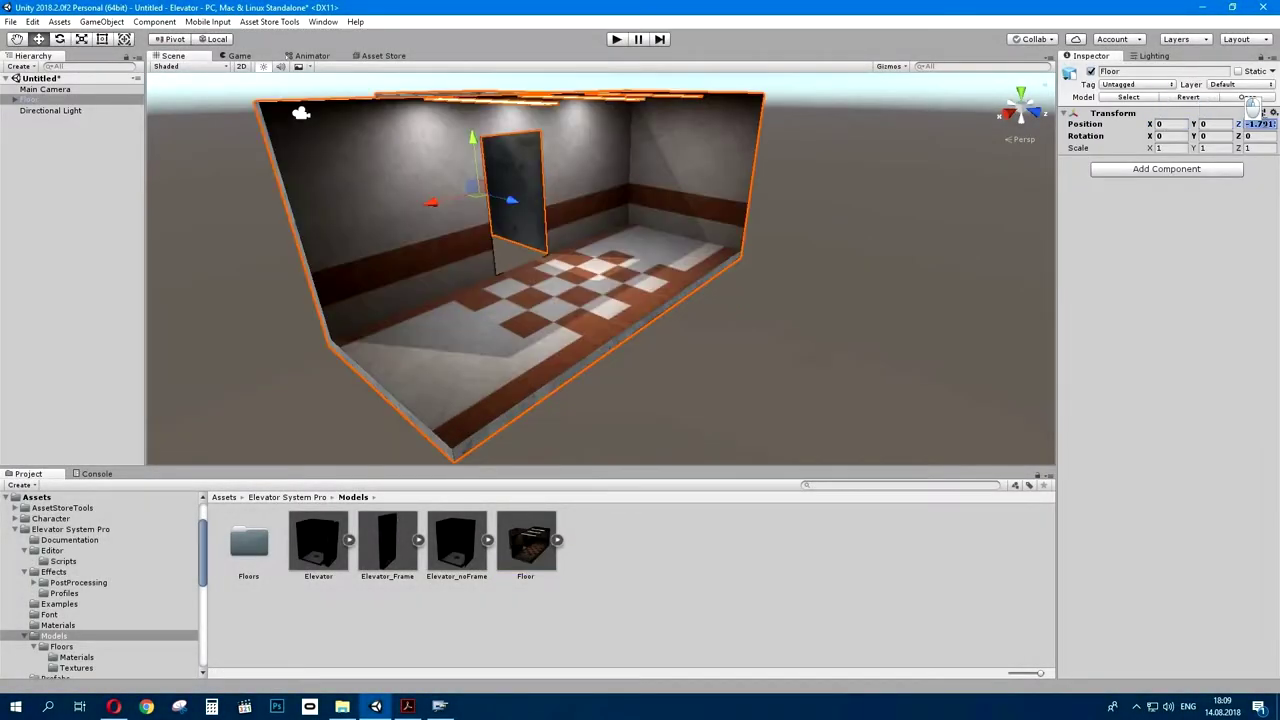
{"action": "type", "text": "0"}
- Place the Elevator_Frame model in the scene at position 0, 0, 0
{"action": "left_click_drag", "start_coordinate": [376, 562], "coordinate": [300, 398]}
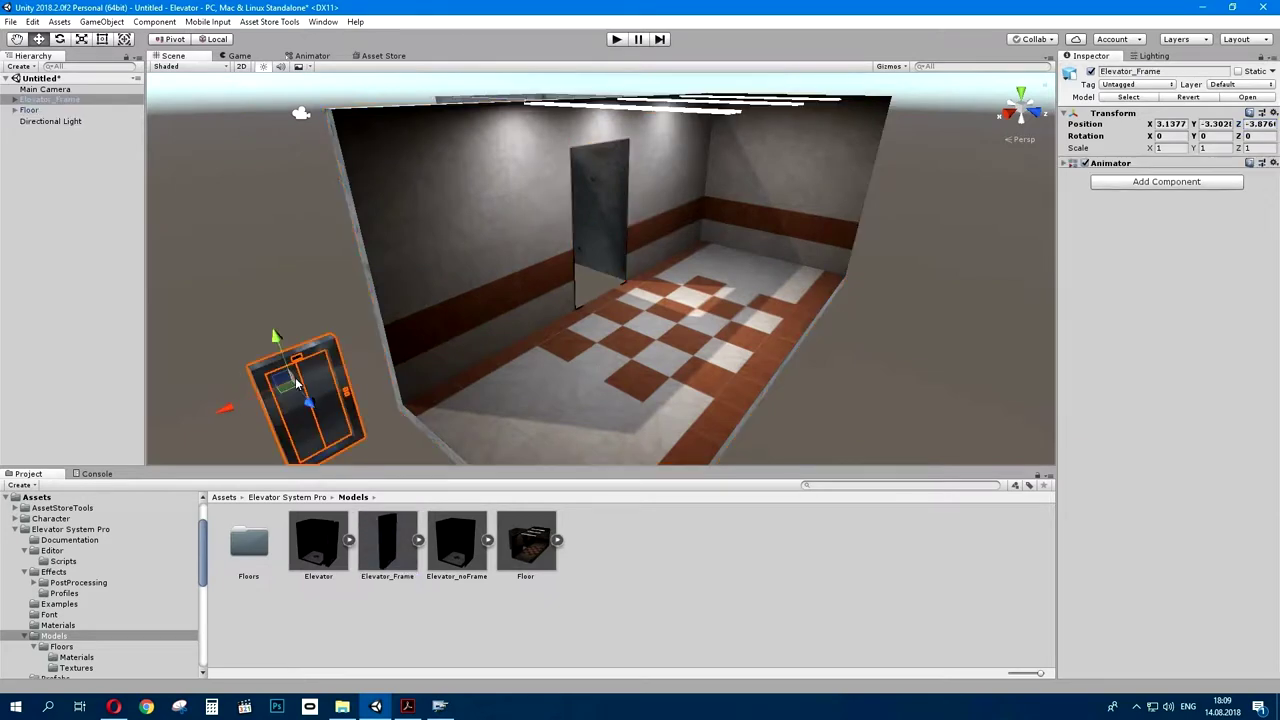
{"action": "type", "text": "0"}
{"action": "key", "text": "Tab"}
{"action": "type", "text": "0"}
{"action": "key", "text": "Tab"}
{"action": "type", "text": "0"}
- Place Elevator_noFrame at 0, 0, 0 and parent Elevator_Frame under Floor
{"action": "left_click_drag", "start_coordinate": [437, 558], "coordinate": [256, 333]}
{"action": "left_click", "coordinate": [1171, 126]}
{"action": "type", "text": "0"}
{"action": "left_click", "coordinate": [1212, 124]}
{"action": "type", "text": "0"}
{"action": "left_click", "coordinate": [1252, 124]}
{"action": "type", "text": "0"}
{"action": "left_click", "coordinate": [58, 111]}
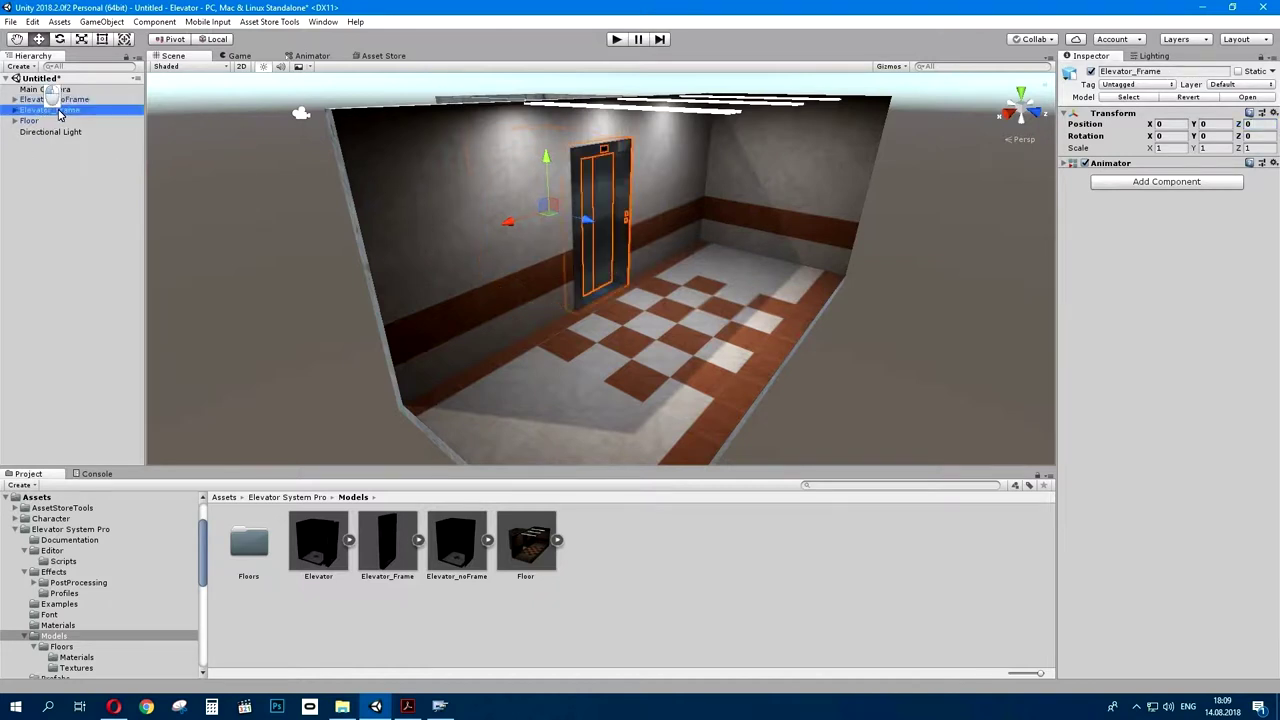
{"action": "left_click_drag", "start_coordinate": [58, 113], "coordinate": [35, 120]}
- Add a Gate Movement script to Floor with 2 doors and speed 0.16
{"action": "left_click", "coordinate": [35, 119]}
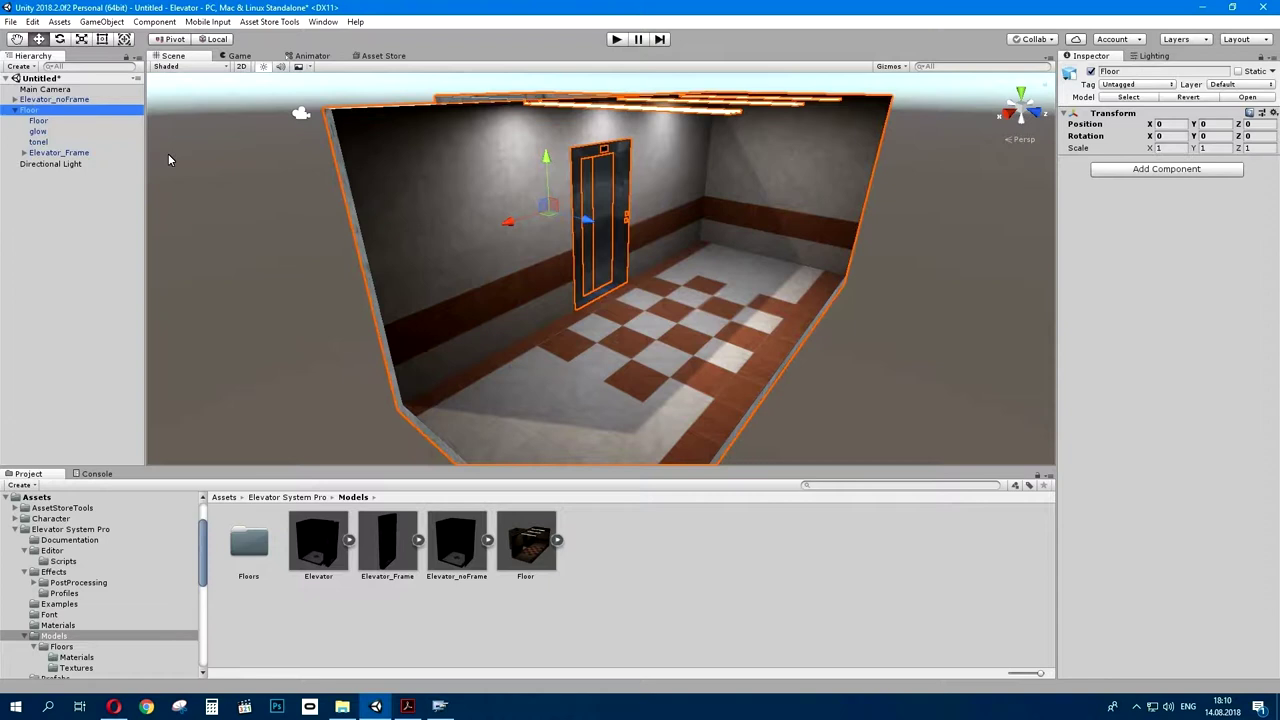
{"action": "left_click", "coordinate": [1158, 168]}
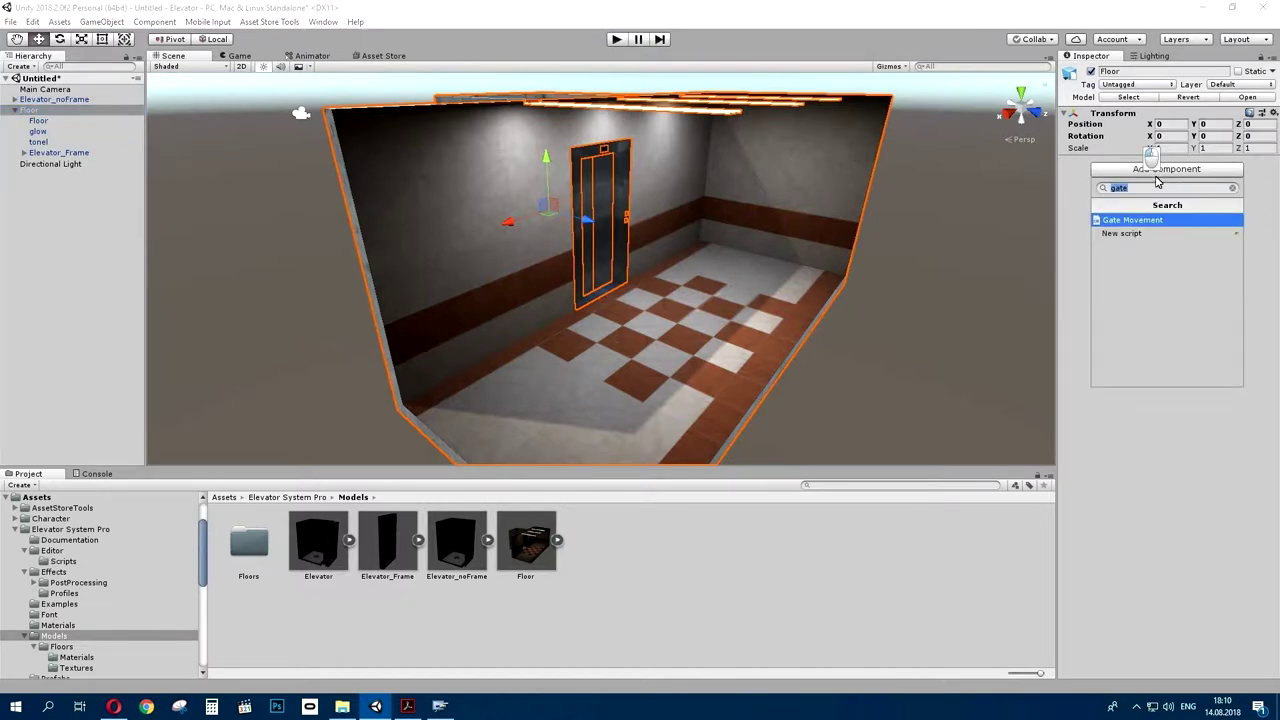
{"action": "left_click", "coordinate": [1133, 222]}
{"action": "left_click", "coordinate": [1168, 199]}
{"action": "type", "text": "2"}
{"action": "key", "text": "Return"}
{"action": "left_click", "coordinate": [1162, 307]}
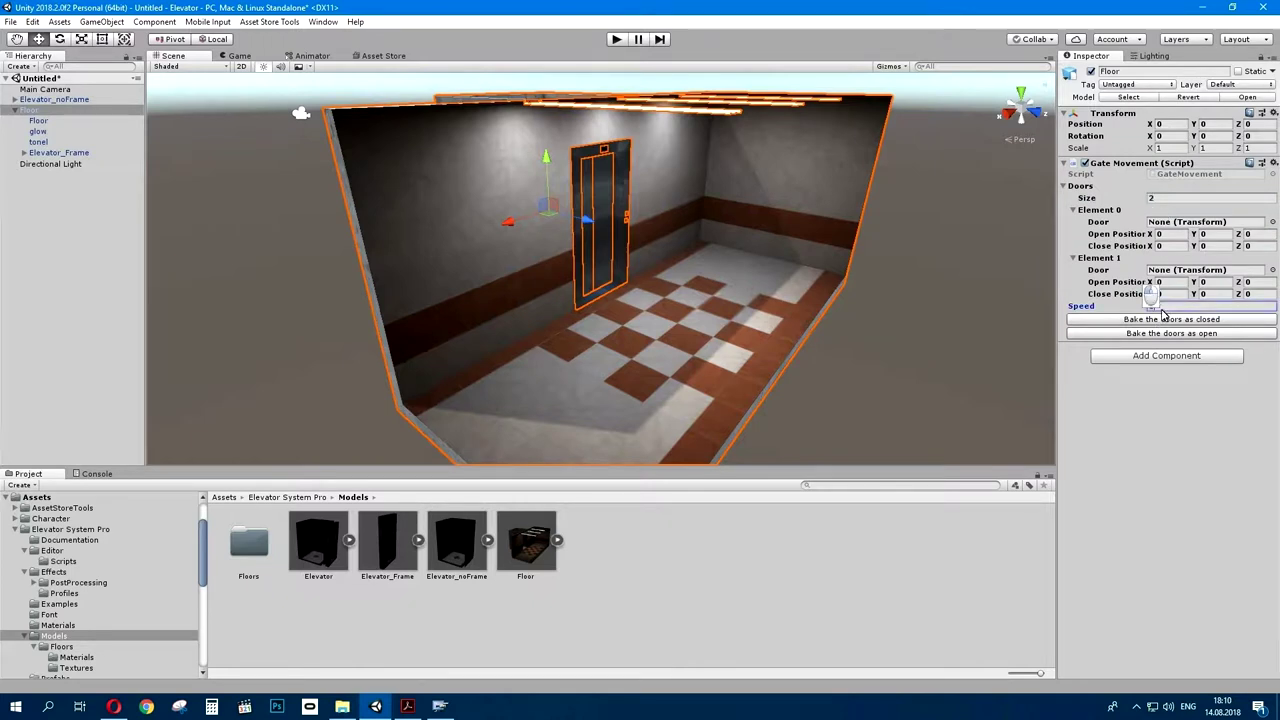
{"action": "type", "text": "0.16"}
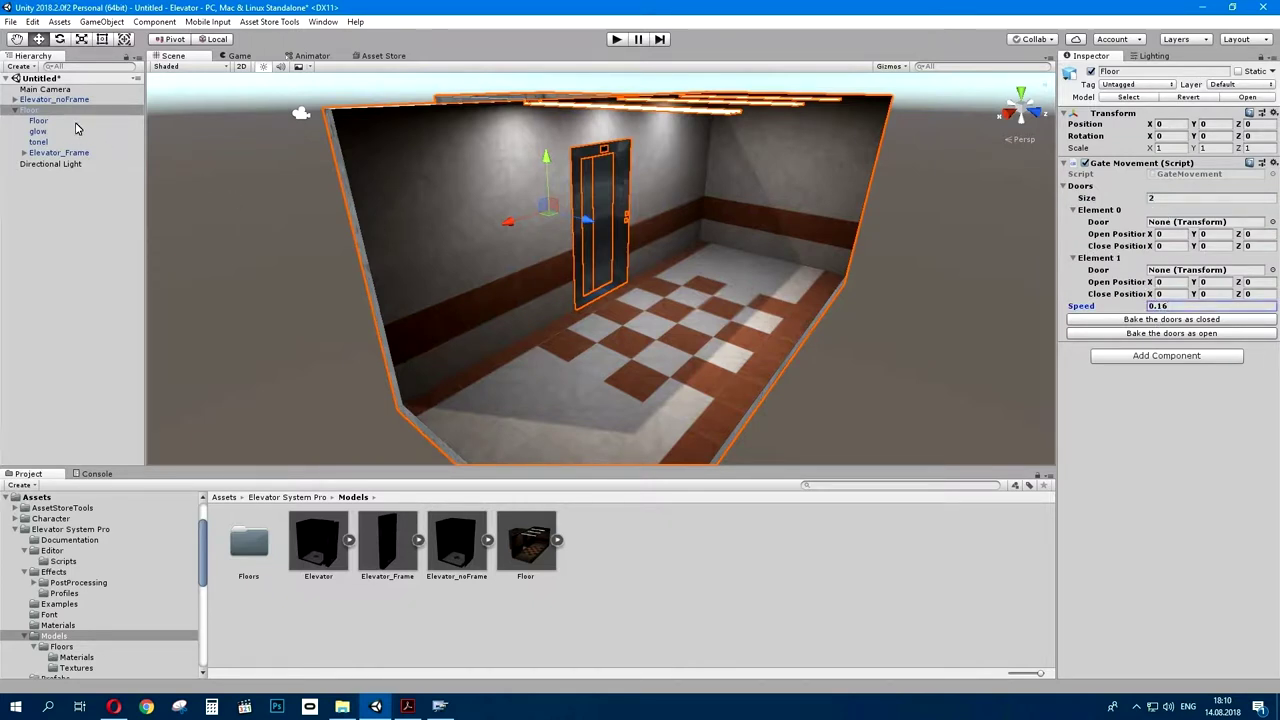
- Assign Dummy_Door_Left_out and Dummy_Door_Right_out as the doors and bake them as closed
{"action": "left_click", "coordinate": [25, 153]}
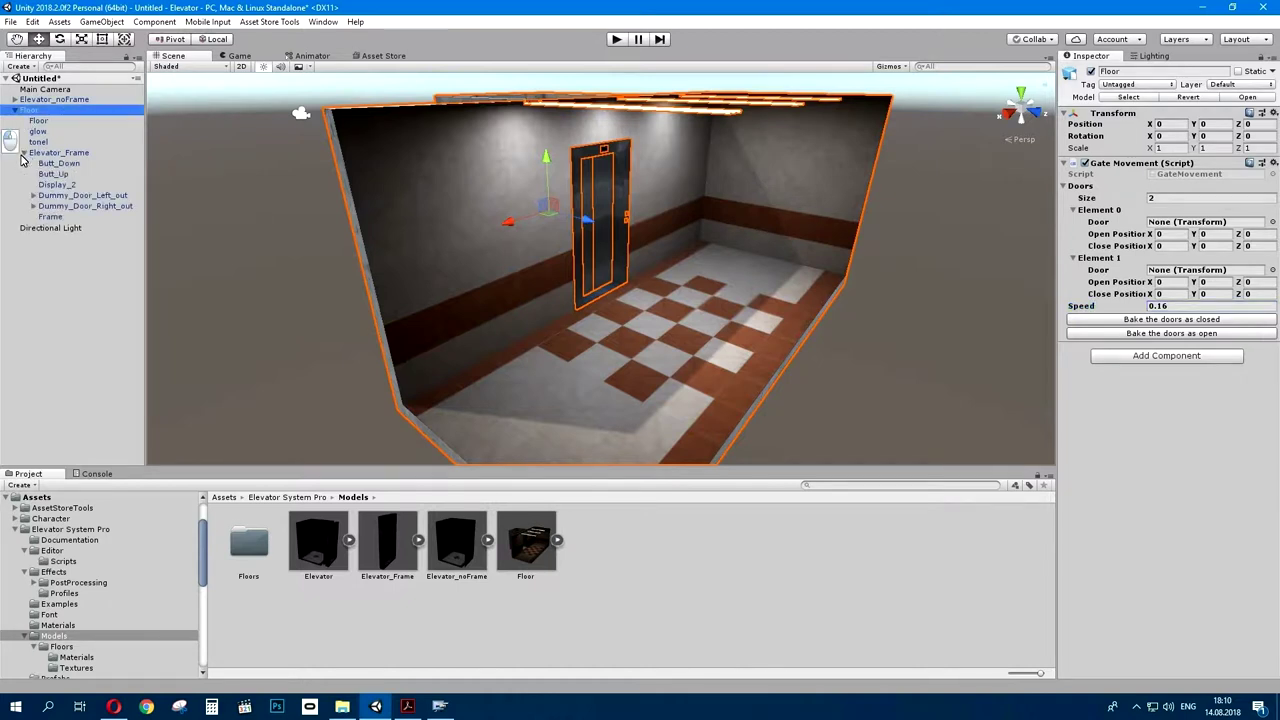
{"action": "left_click_drag", "start_coordinate": [90, 197], "coordinate": [1205, 221]}
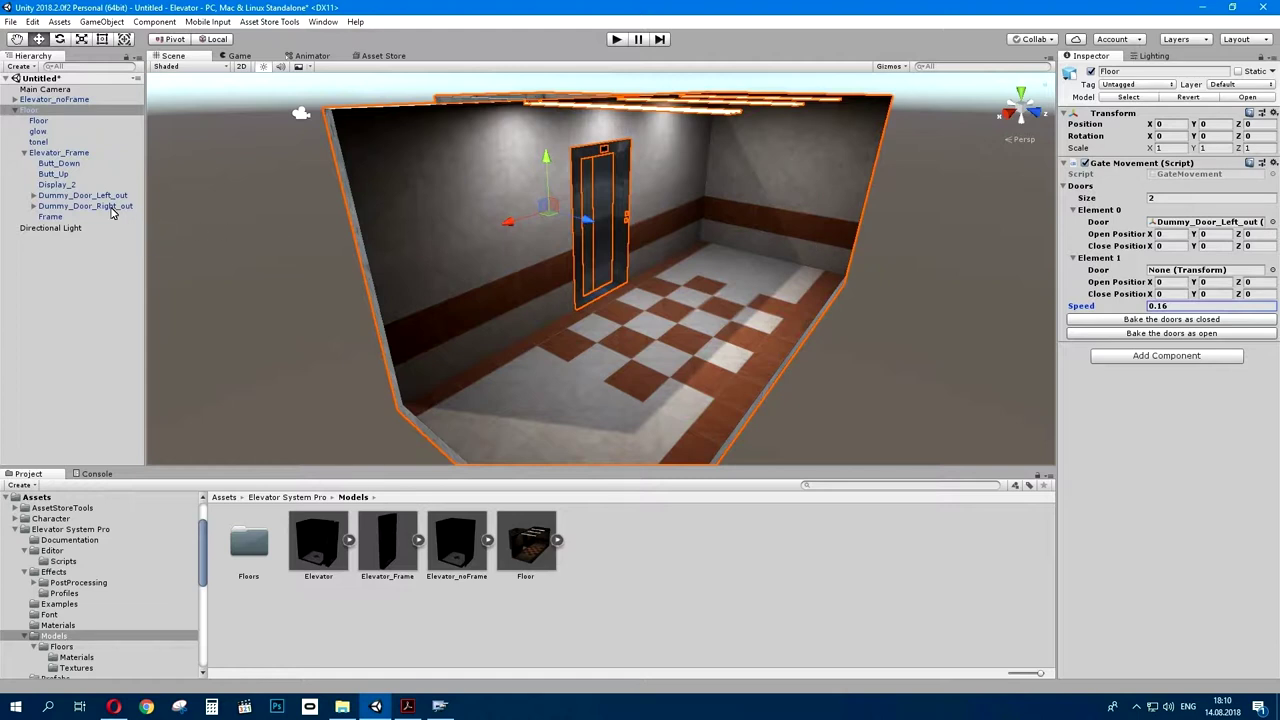
{"action": "left_click_drag", "start_coordinate": [112, 210], "coordinate": [1180, 280]}
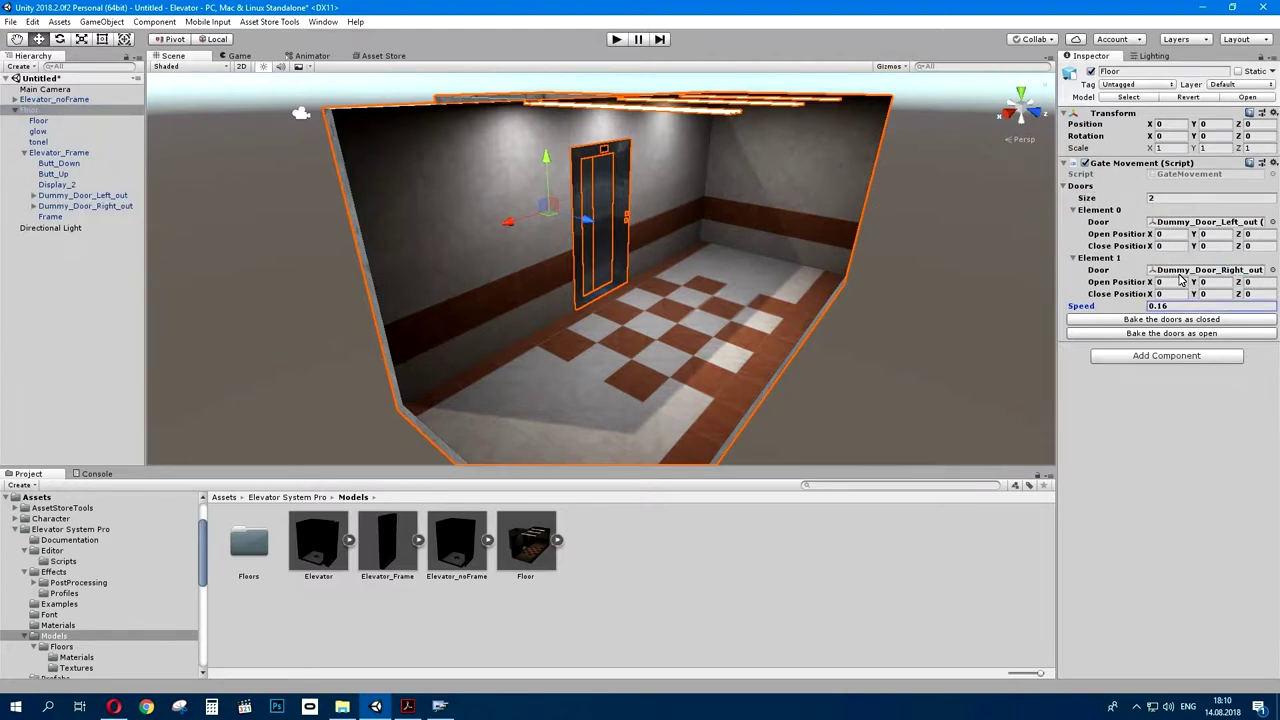
{"action": "left_click", "coordinate": [1210, 321]}
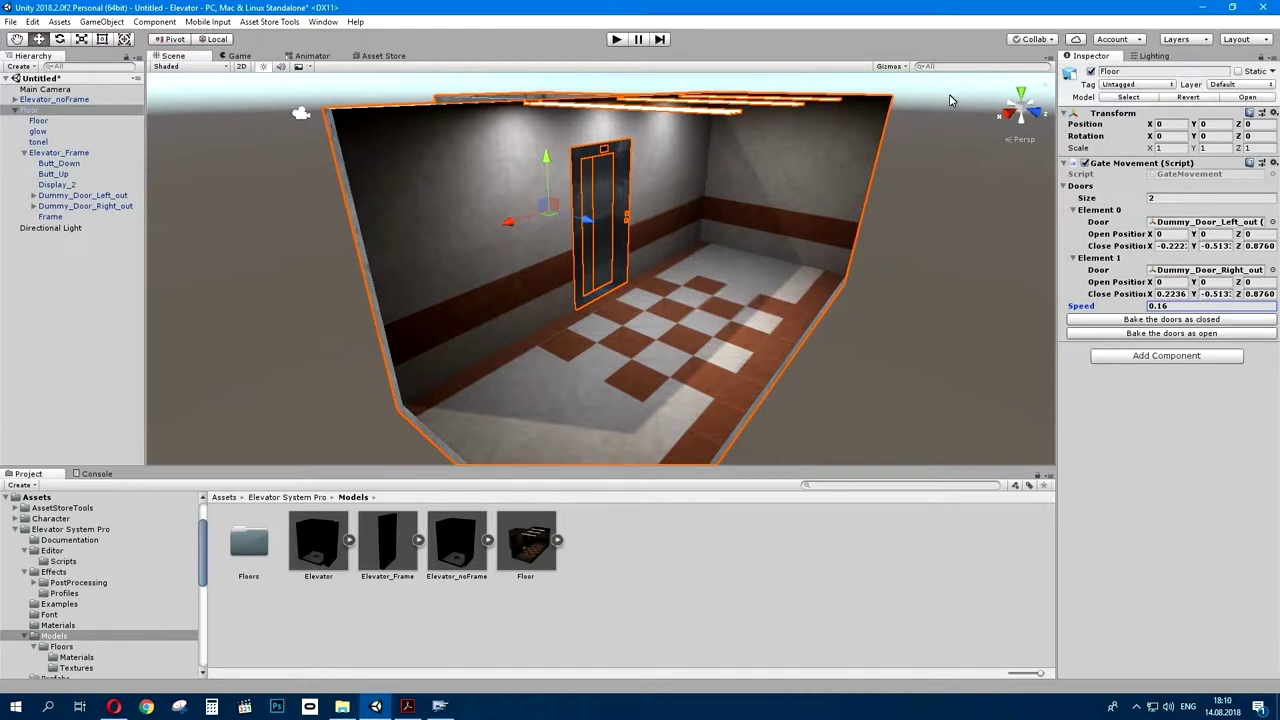
- In front wireframe view, slide the left and right dummy doors outward
{"action": "left_click", "coordinate": [1026, 112]}
{"action": "left_click", "coordinate": [1024, 112]}
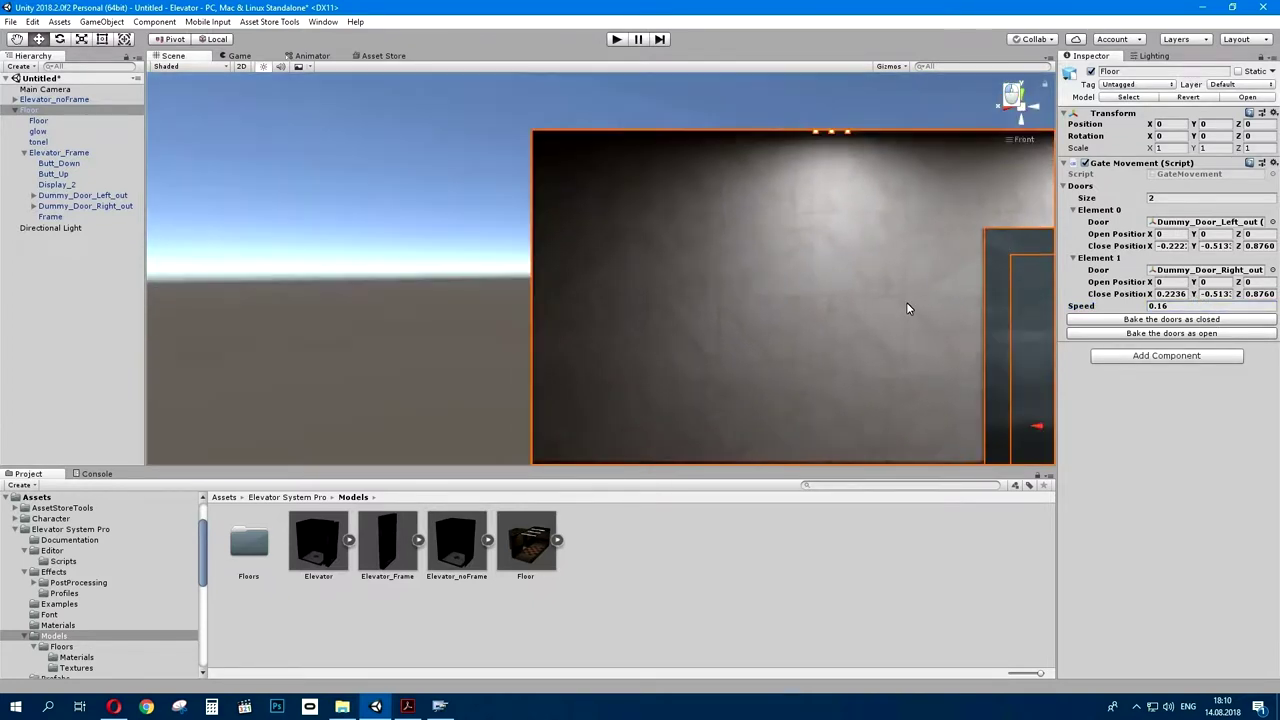
{"action": "left_click", "coordinate": [190, 66]}
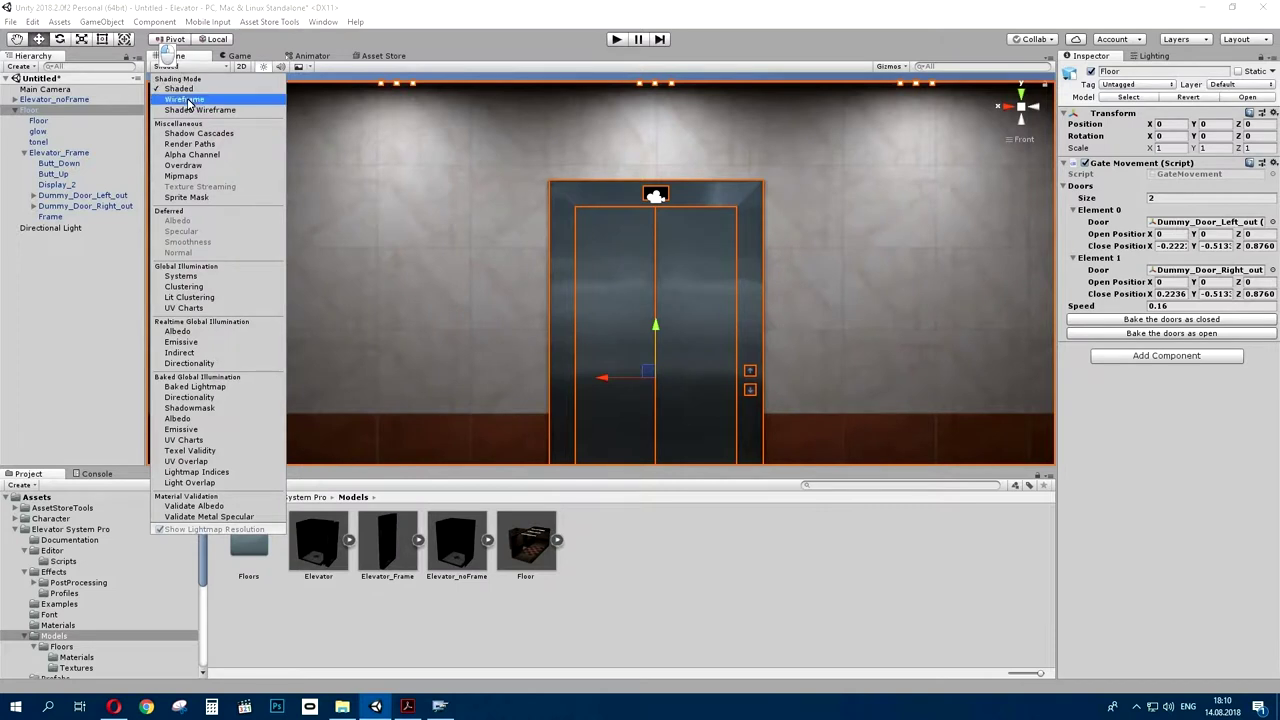
{"action": "left_click", "coordinate": [185, 100]}
{"action": "left_click", "coordinate": [118, 198]}
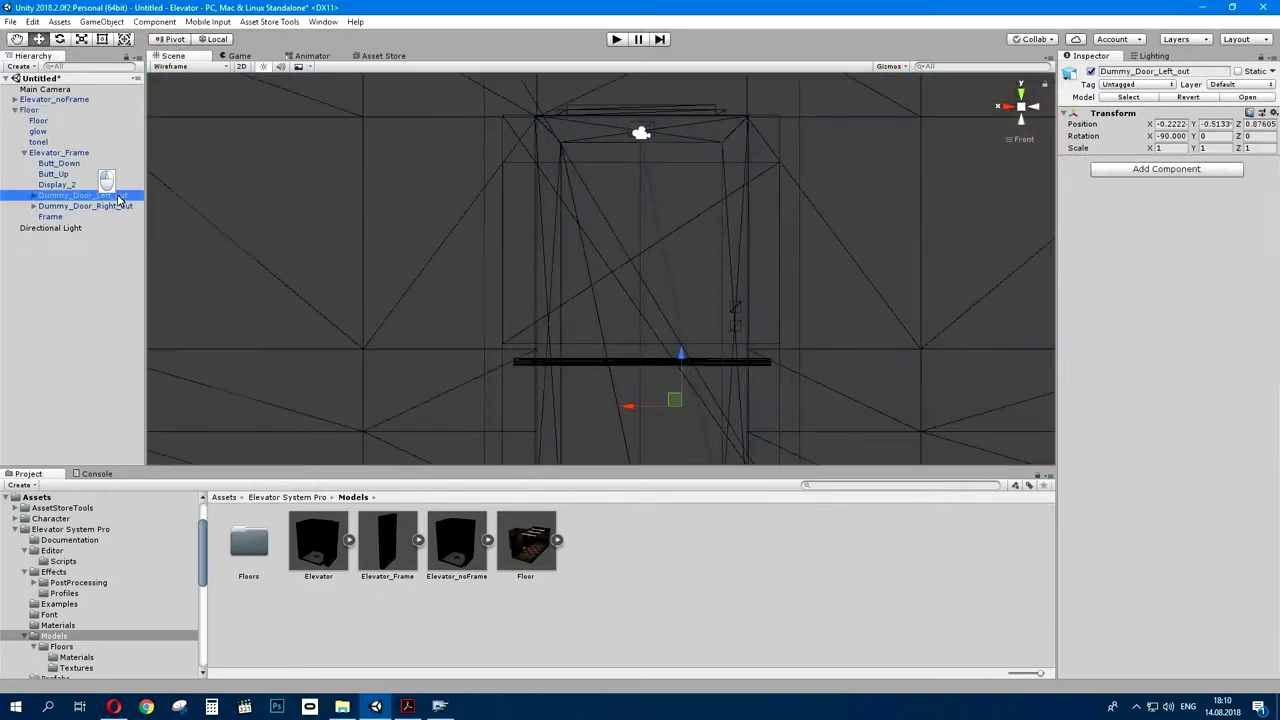
{"action": "left_click_drag", "start_coordinate": [640, 405], "coordinate": [722, 400]}
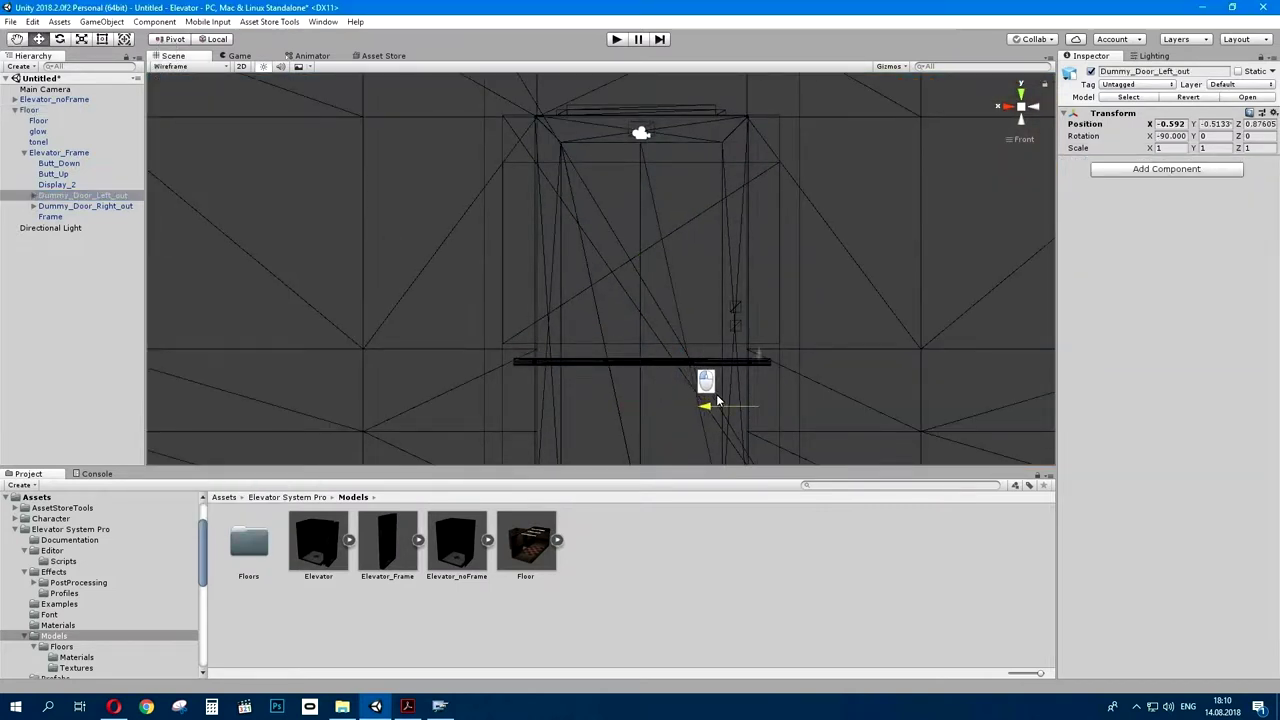
{"action": "left_click", "coordinate": [105, 207]}
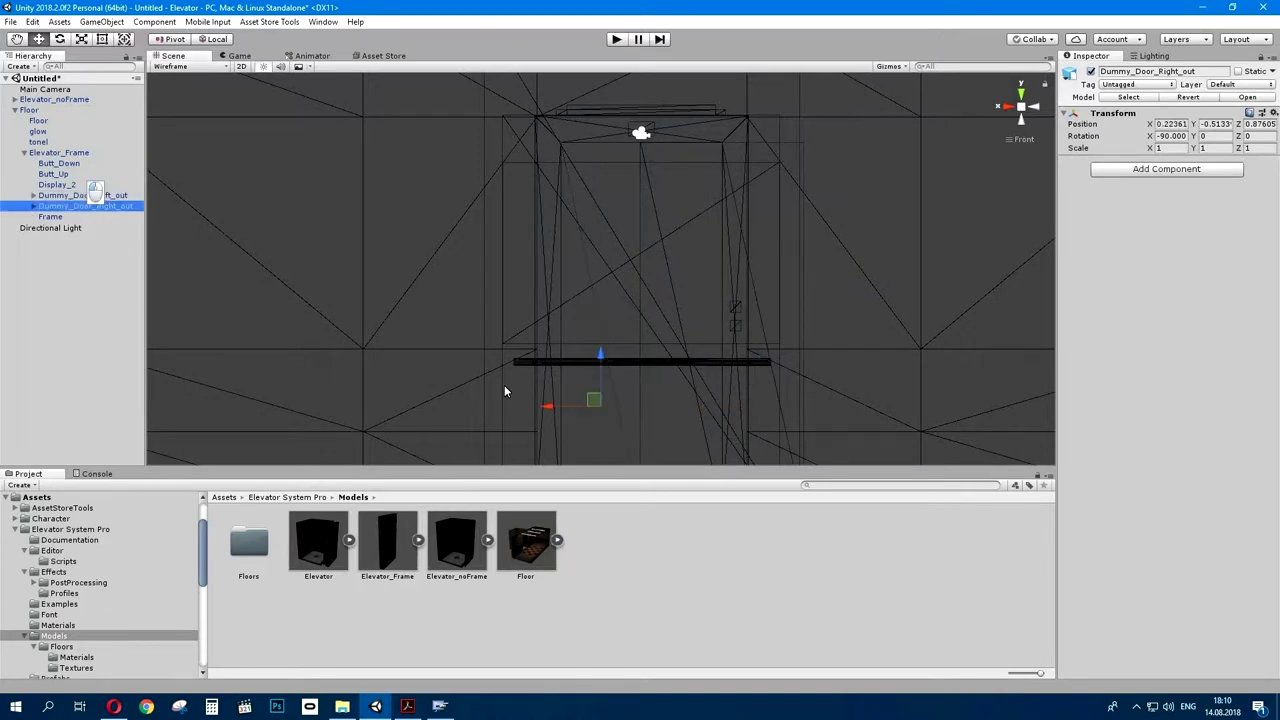
{"action": "left_click_drag", "start_coordinate": [566, 410], "coordinate": [488, 401]}
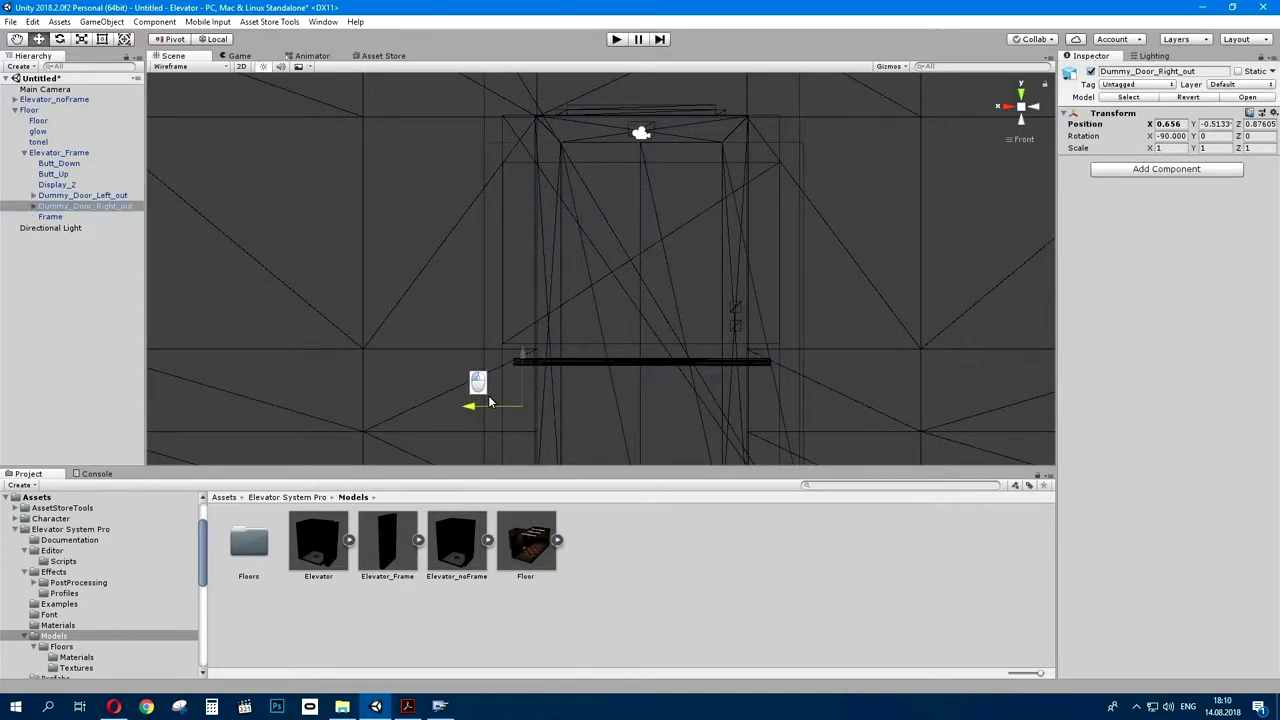
- Bake Floor's doors as open (X -0.673 and 0.664), then slide both doors back closed
{"action": "left_click", "coordinate": [62, 110]}
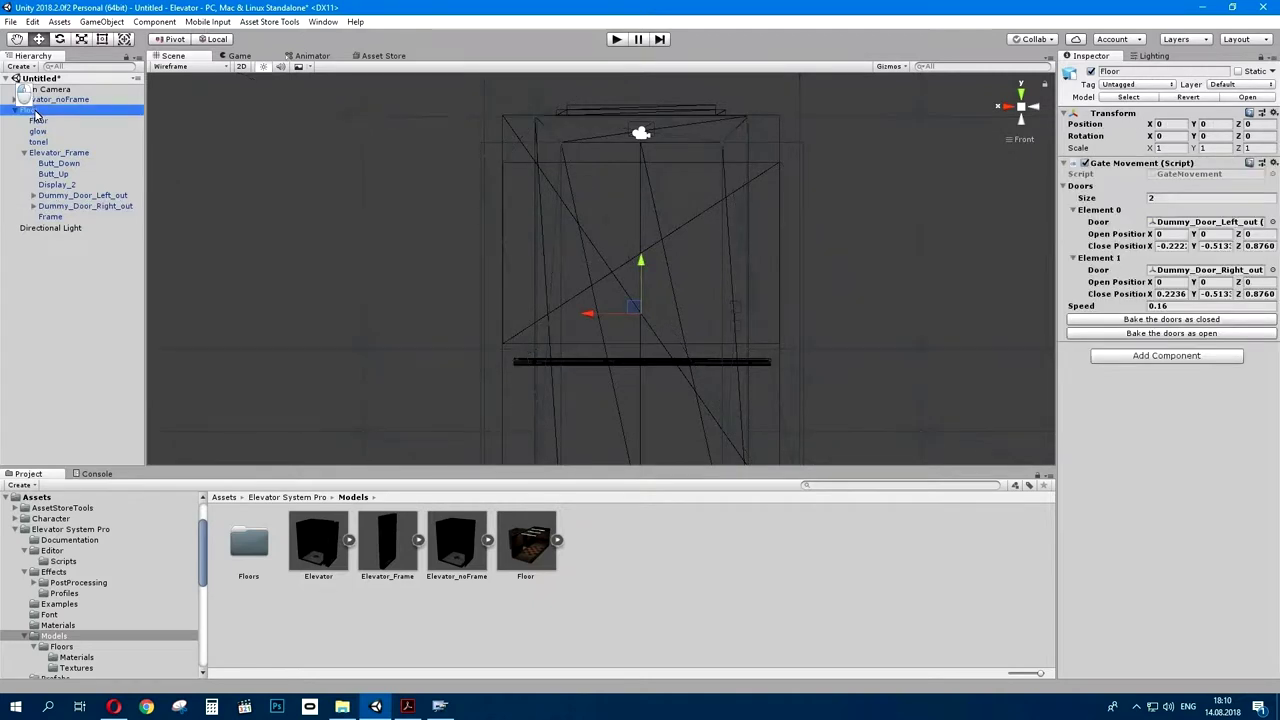
{"action": "left_click", "coordinate": [1215, 335]}
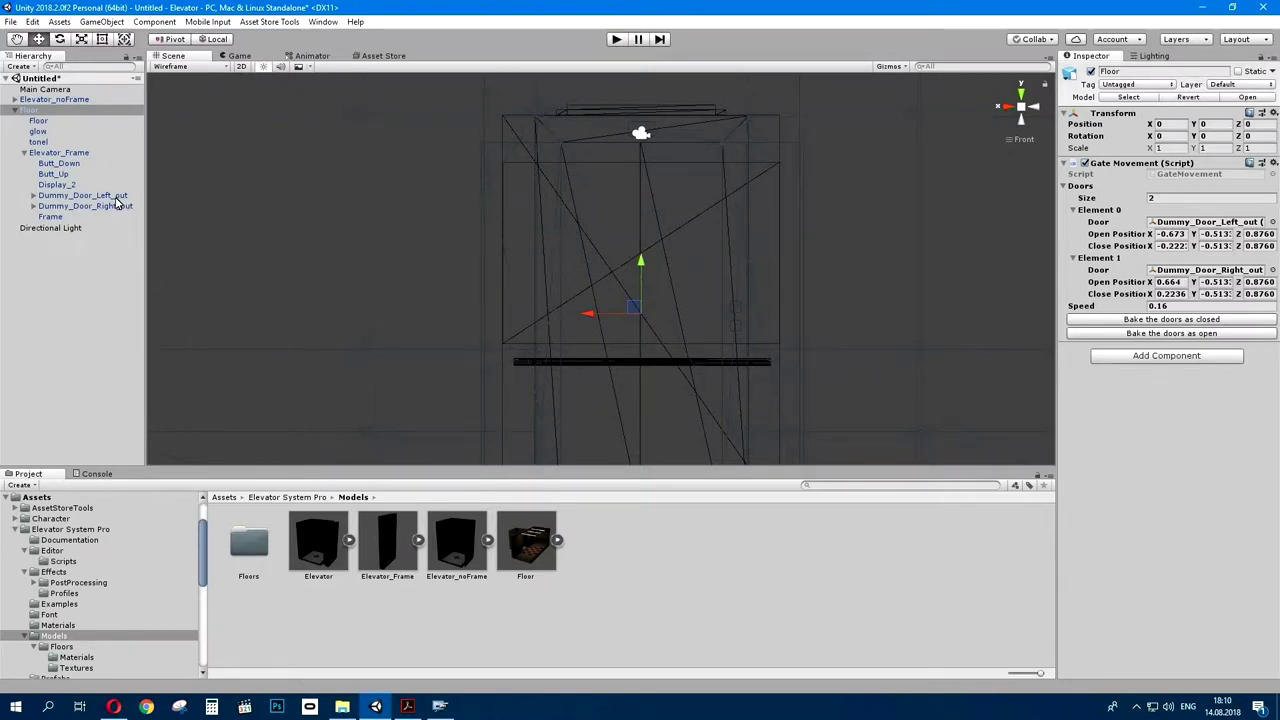
{"action": "left_click_drag", "start_coordinate": [616, 318], "coordinate": [601, 317]}
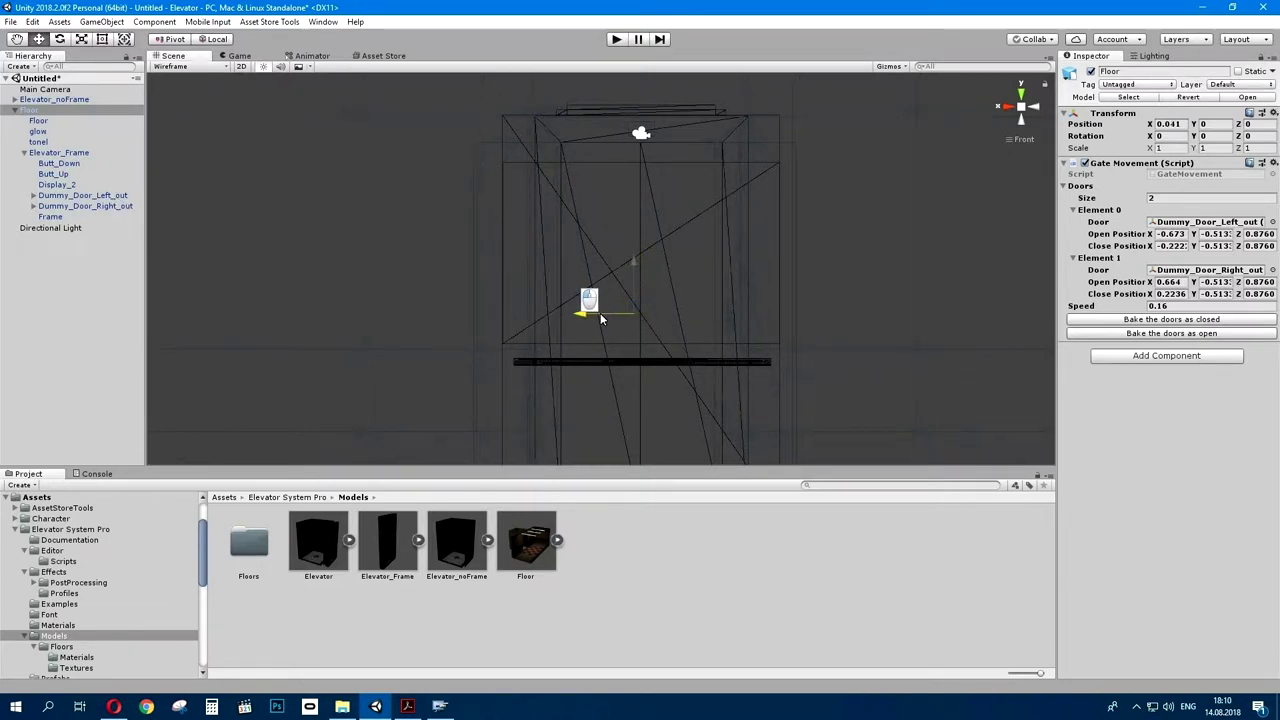
{"action": "left_click", "coordinate": [100, 195]}
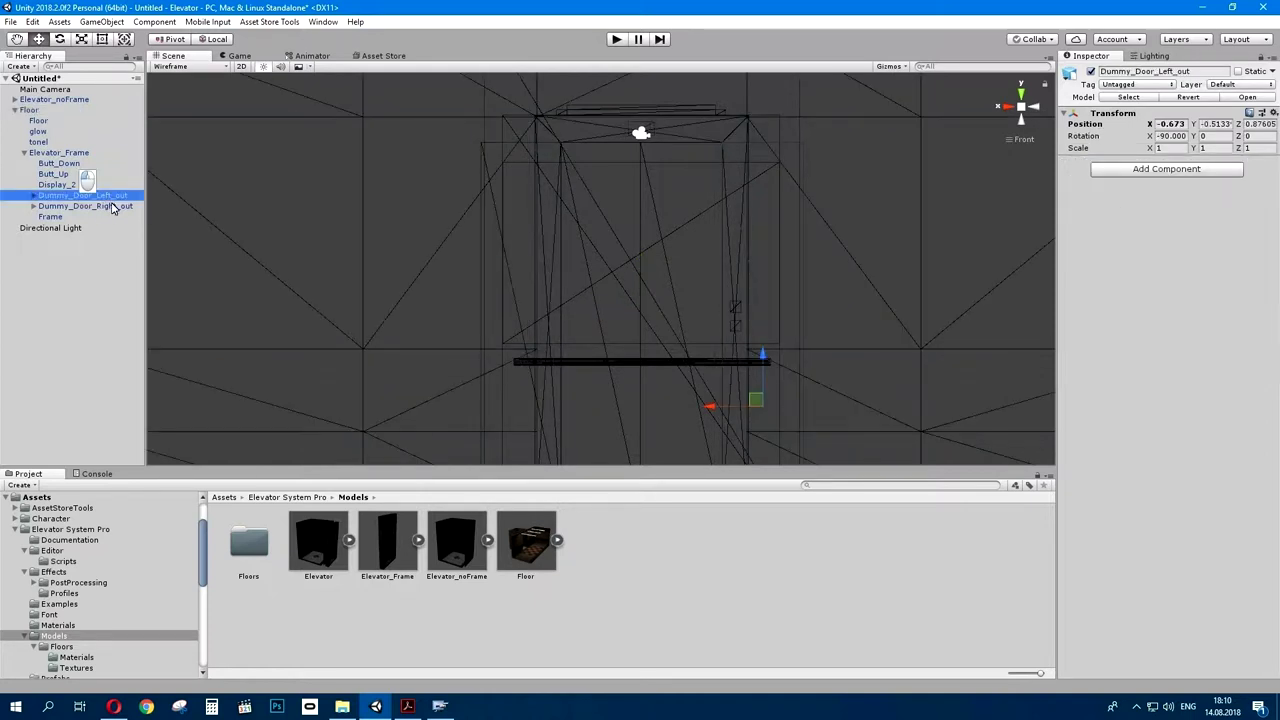
{"action": "left_click_drag", "start_coordinate": [727, 408], "coordinate": [651, 406]}
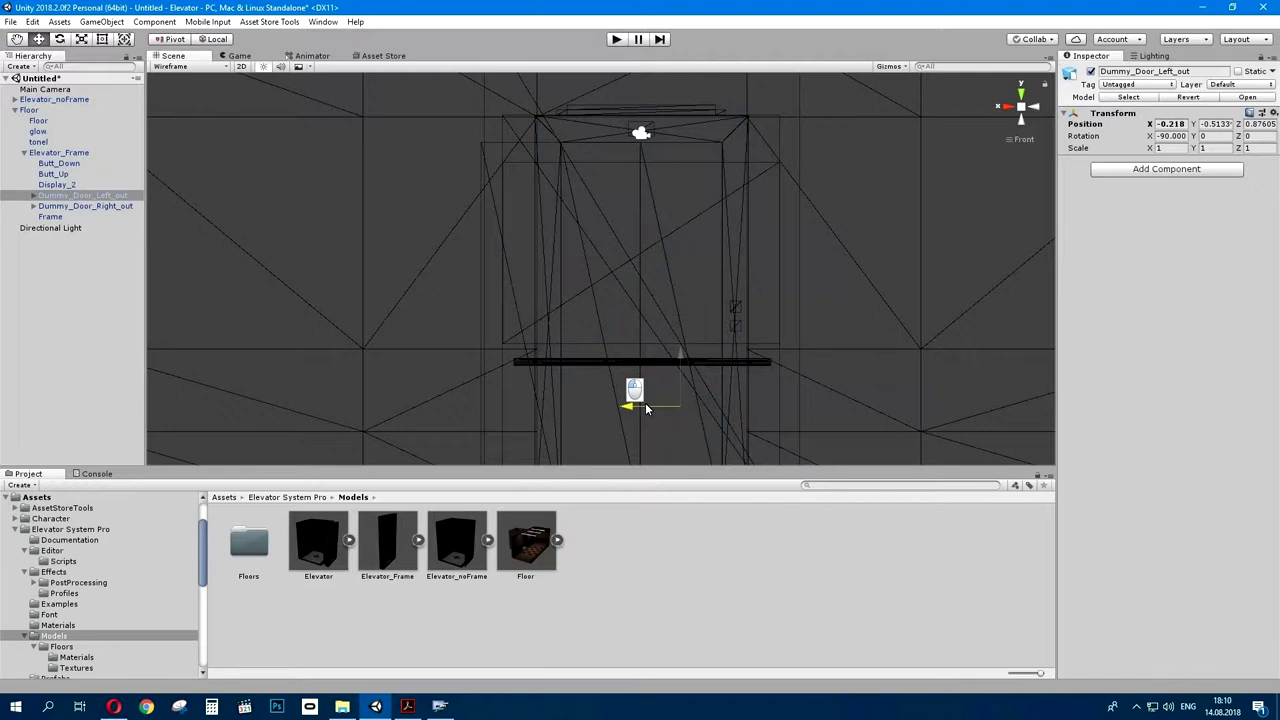
{"action": "left_click", "coordinate": [127, 207]}
{"action": "left_click_drag", "start_coordinate": [492, 406], "coordinate": [573, 397]}
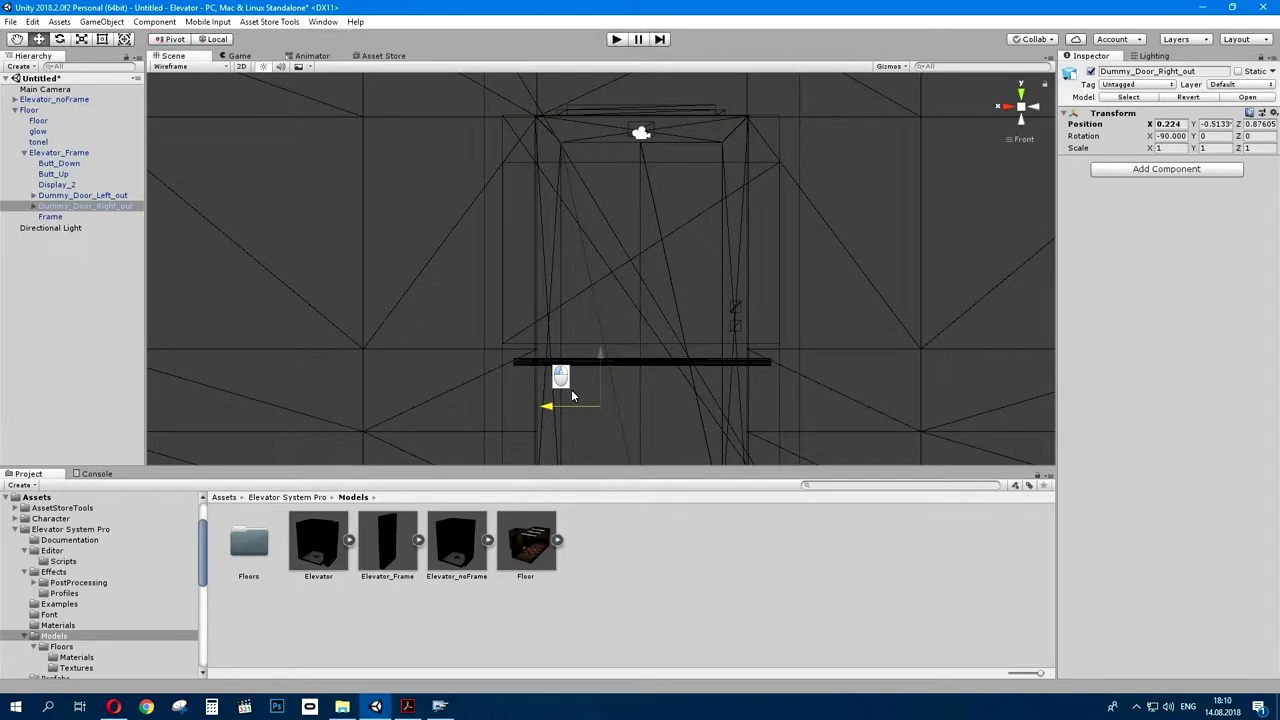
- Return to a shaded perspective view and reselect Floor
{"action": "left_click", "coordinate": [1021, 107]}
{"action": "left_click_drag", "start_coordinate": [756, 220], "coordinate": [253, 134], "text": "alt"}
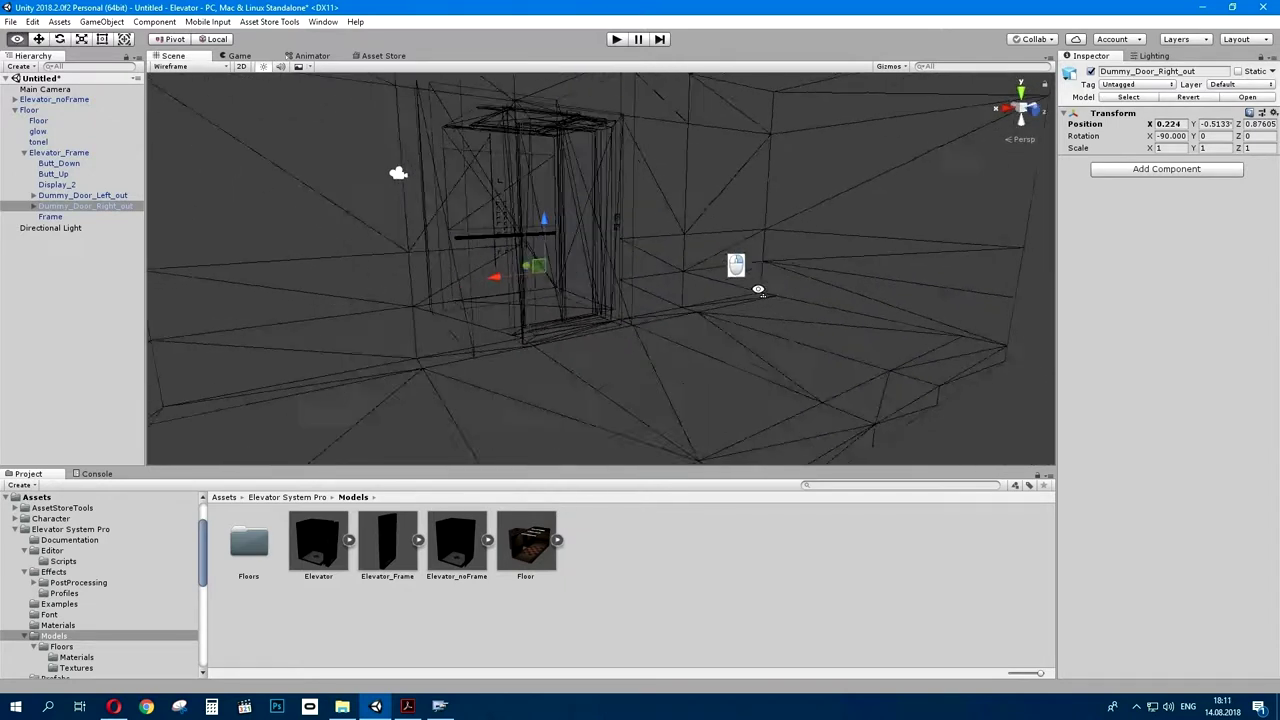
{"action": "left_click", "coordinate": [181, 67]}
{"action": "left_click", "coordinate": [179, 88]}
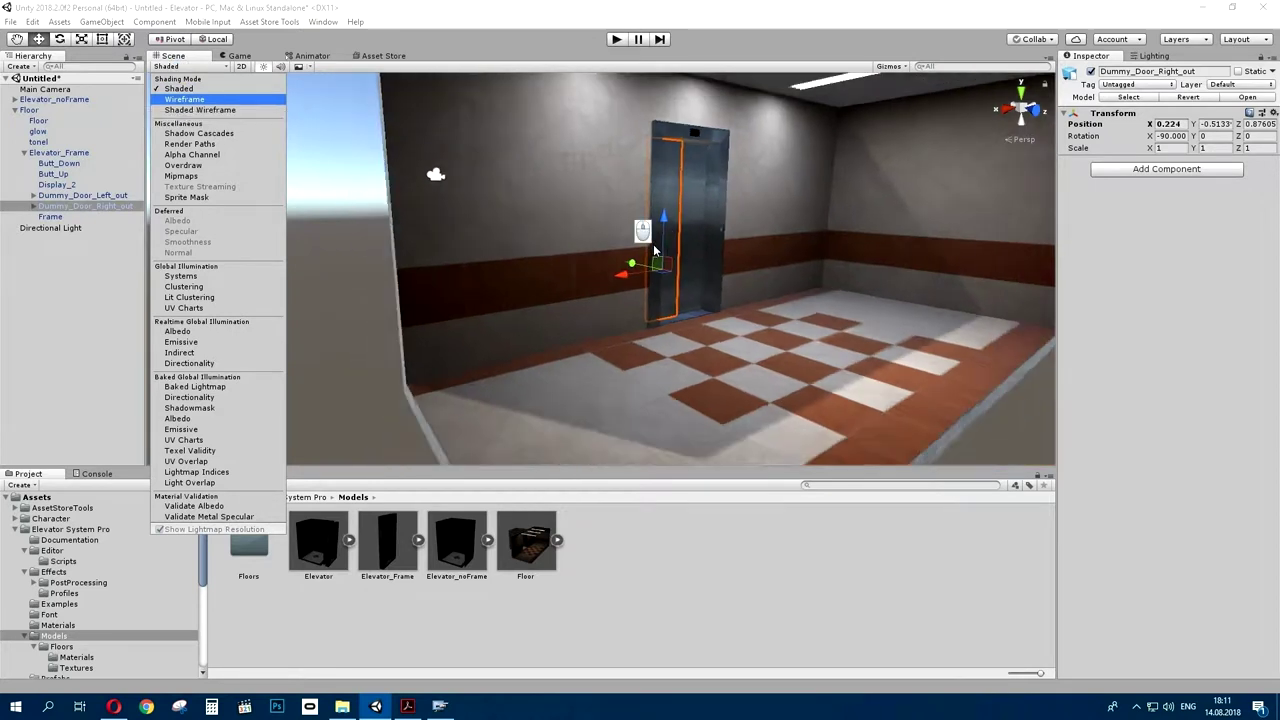
{"action": "left_click", "coordinate": [342, 266]}
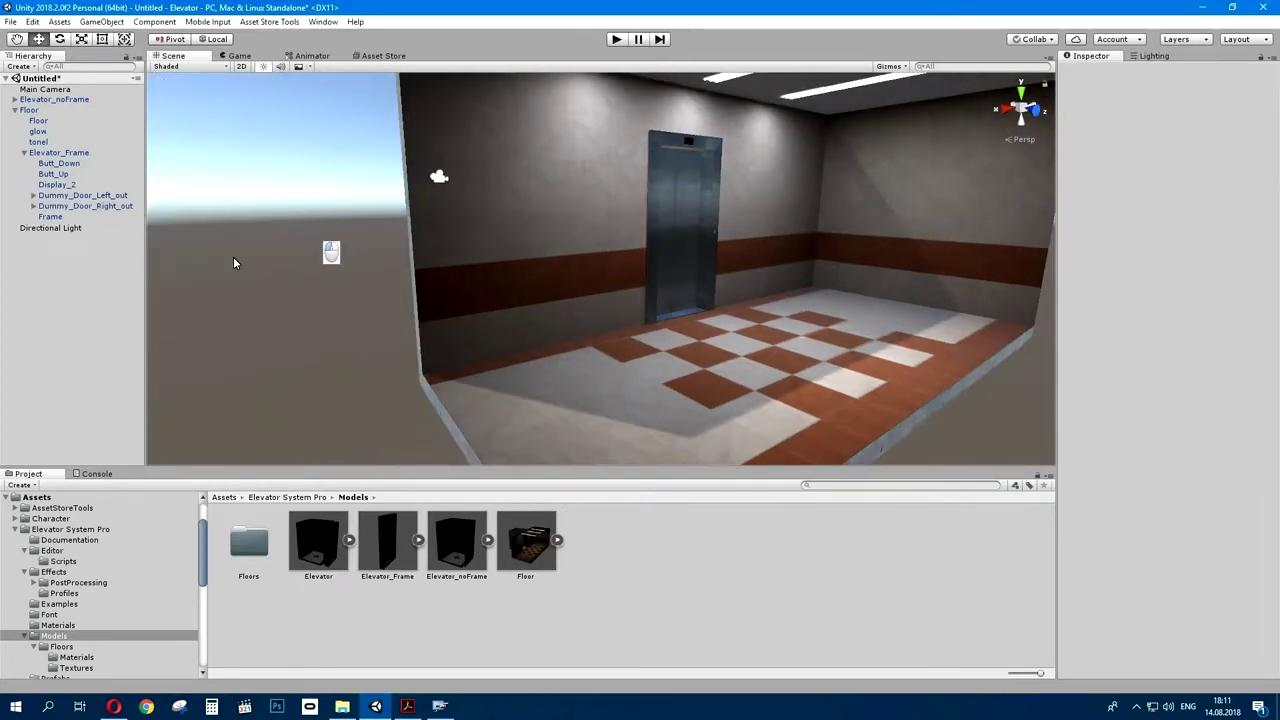
{"action": "left_click", "coordinate": [30, 111]}
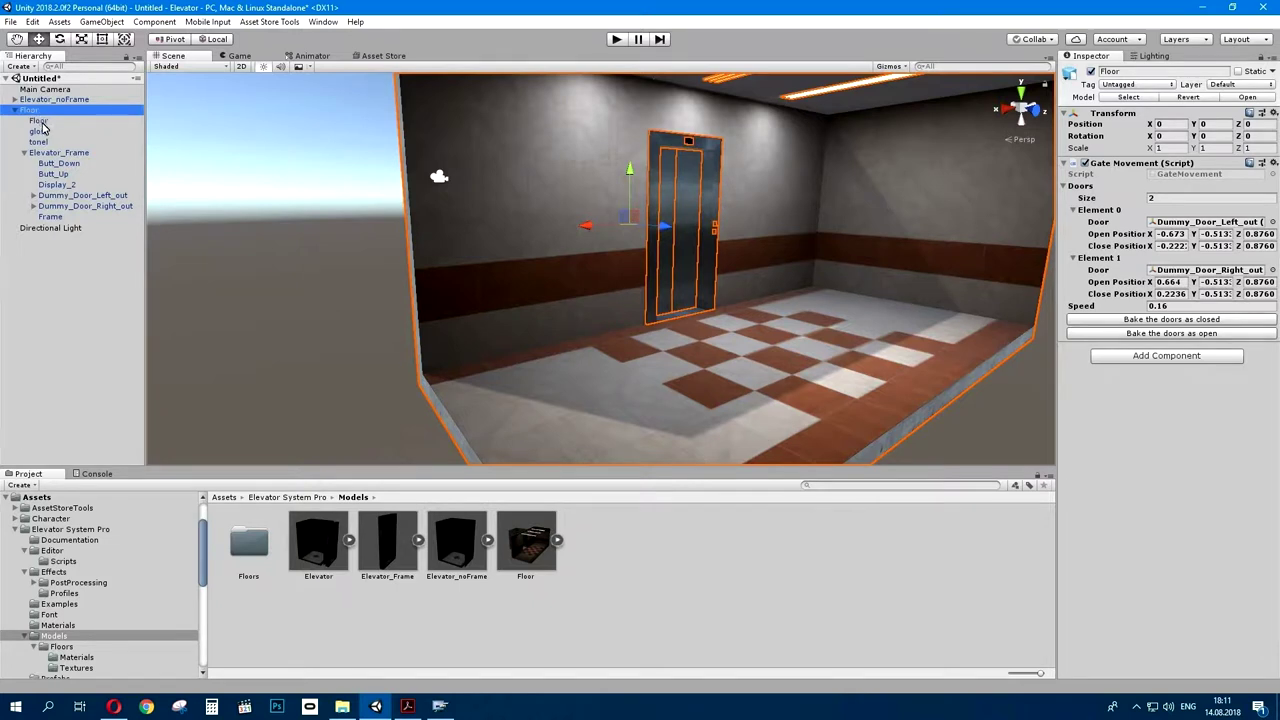
- Replace Elevator_noFrame's Animator with a Gate Movement script, 2 doors, speed 0.16
{"action": "left_click", "coordinate": [50, 99]}
{"action": "left_click", "coordinate": [14, 110]}
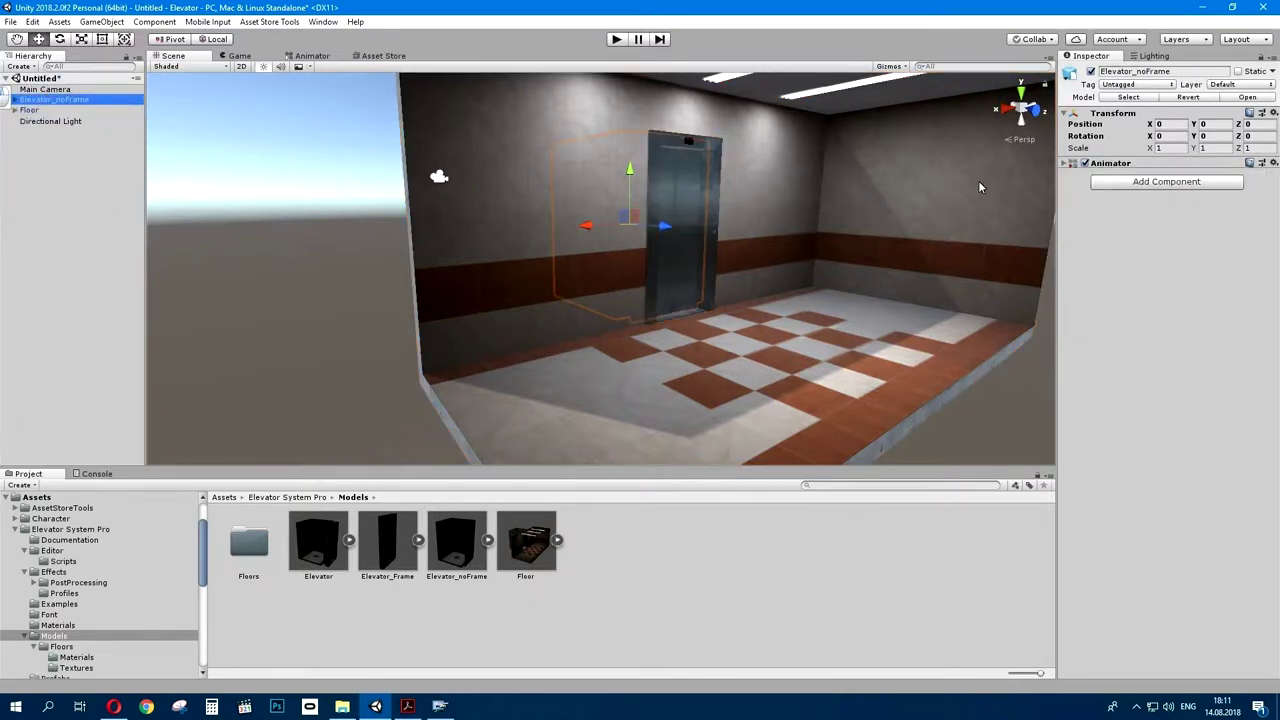
{"action": "right_click", "coordinate": [1120, 164]}
{"action": "left_click", "coordinate": [1163, 205]}
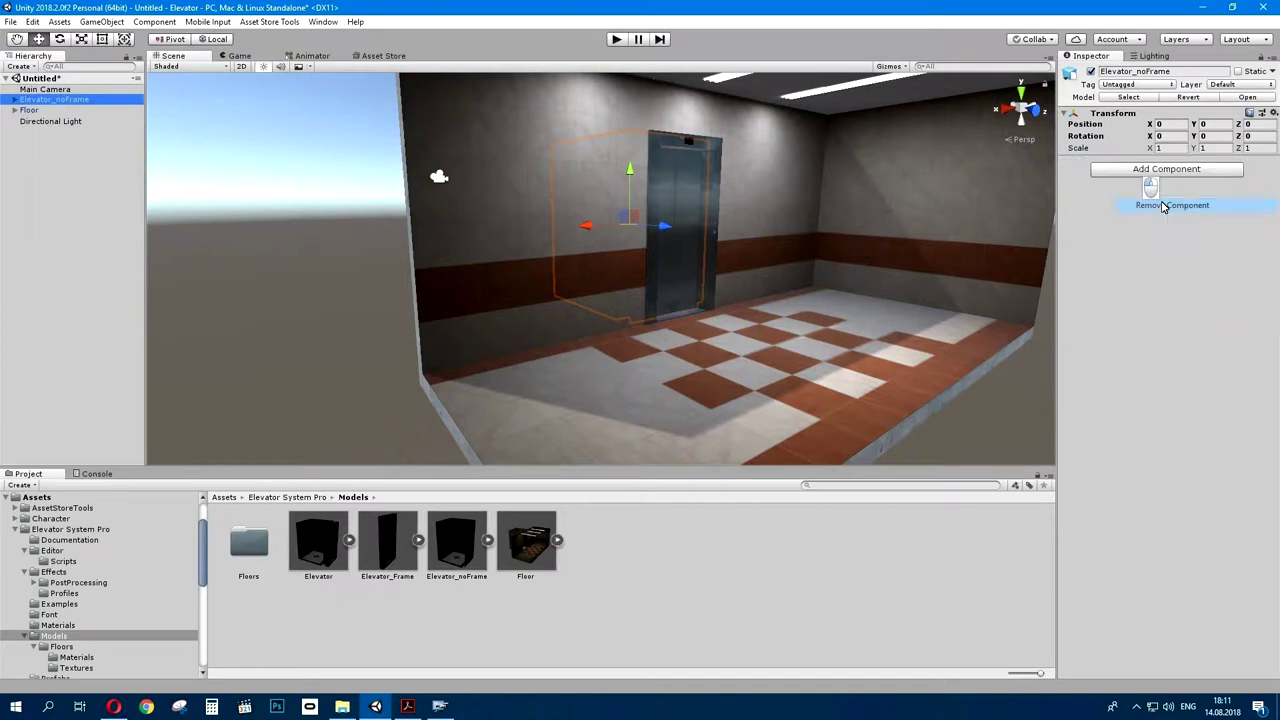
{"action": "left_click", "coordinate": [1166, 172]}
{"action": "left_click", "coordinate": [1158, 221]}
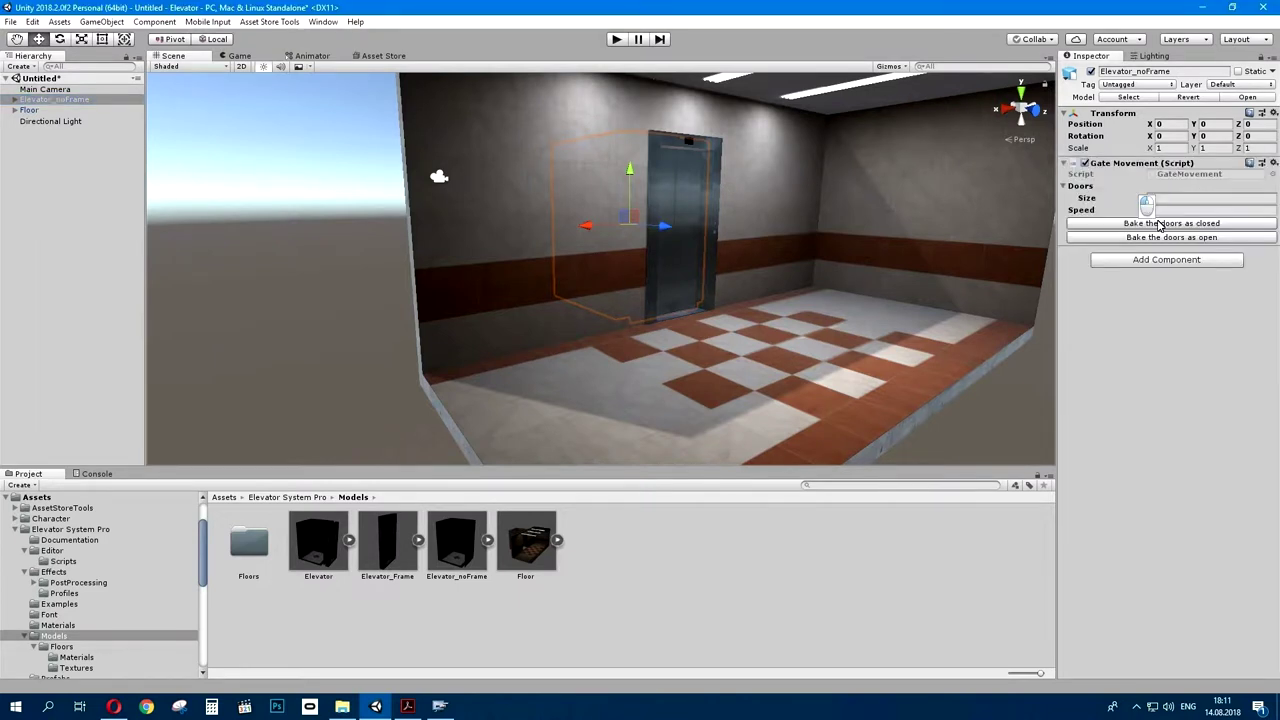
{"action": "left_click", "coordinate": [1161, 200]}
{"action": "type", "text": "2"}
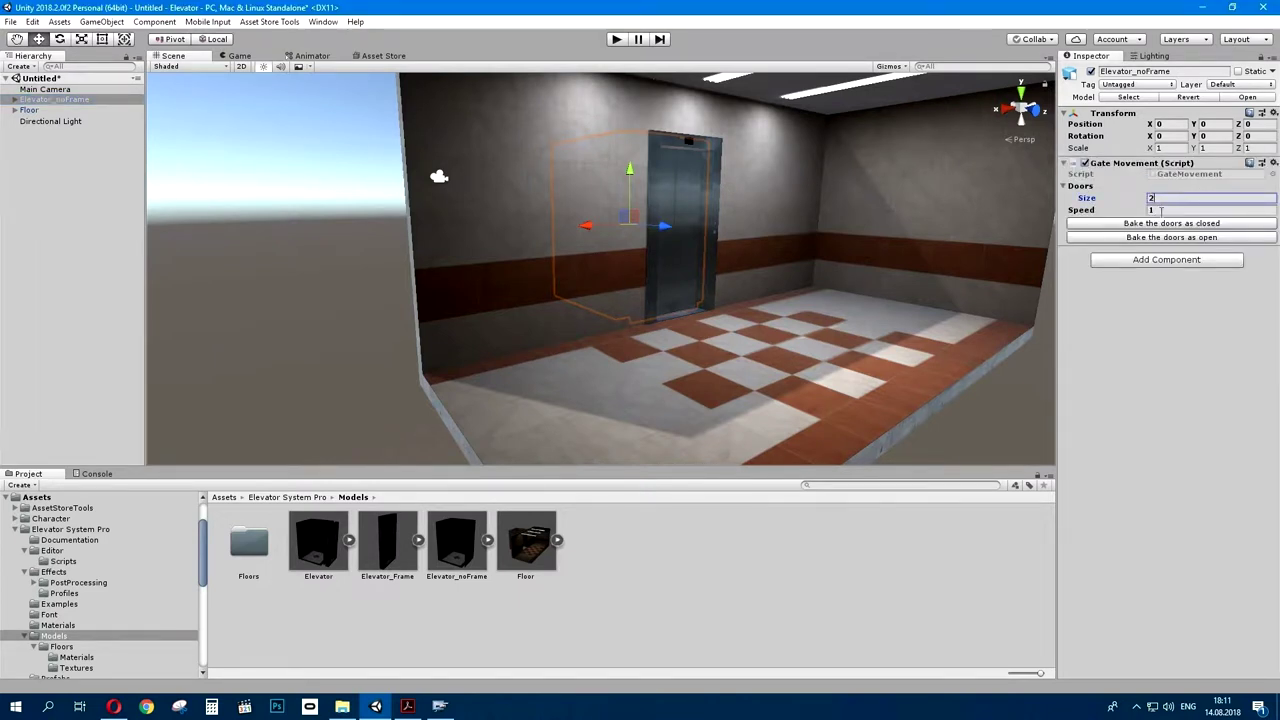
{"action": "key", "text": "Return"}
{"action": "left_click", "coordinate": [1166, 307]}
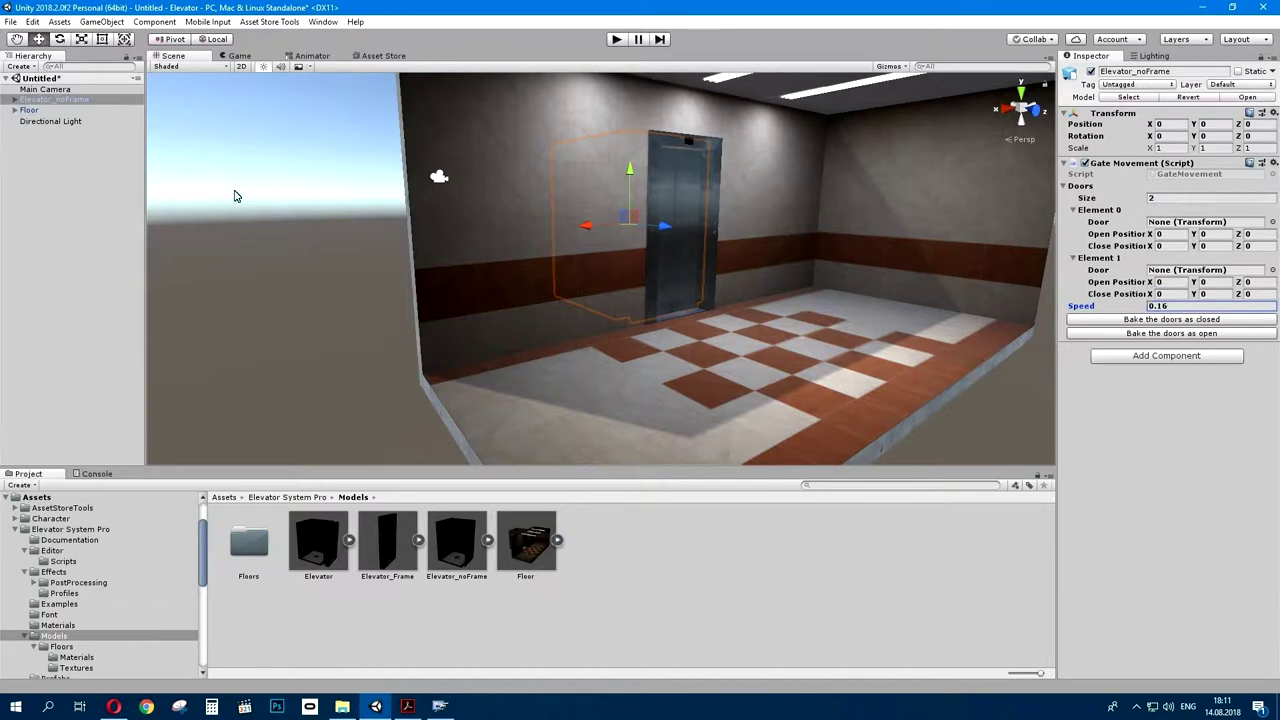
- Hide the tonel concrete block surrounding the elevator
{"action": "mouse_move", "coordinate": [450, 180]}
{"action": "left_mouse_down", "text": "alt"}
{"action": "mouse_move", "coordinate": [950, 221]}
{"action": "mouse_move", "coordinate": [756, 227]}
{"action": "left_mouse_up", "text": "alt"}
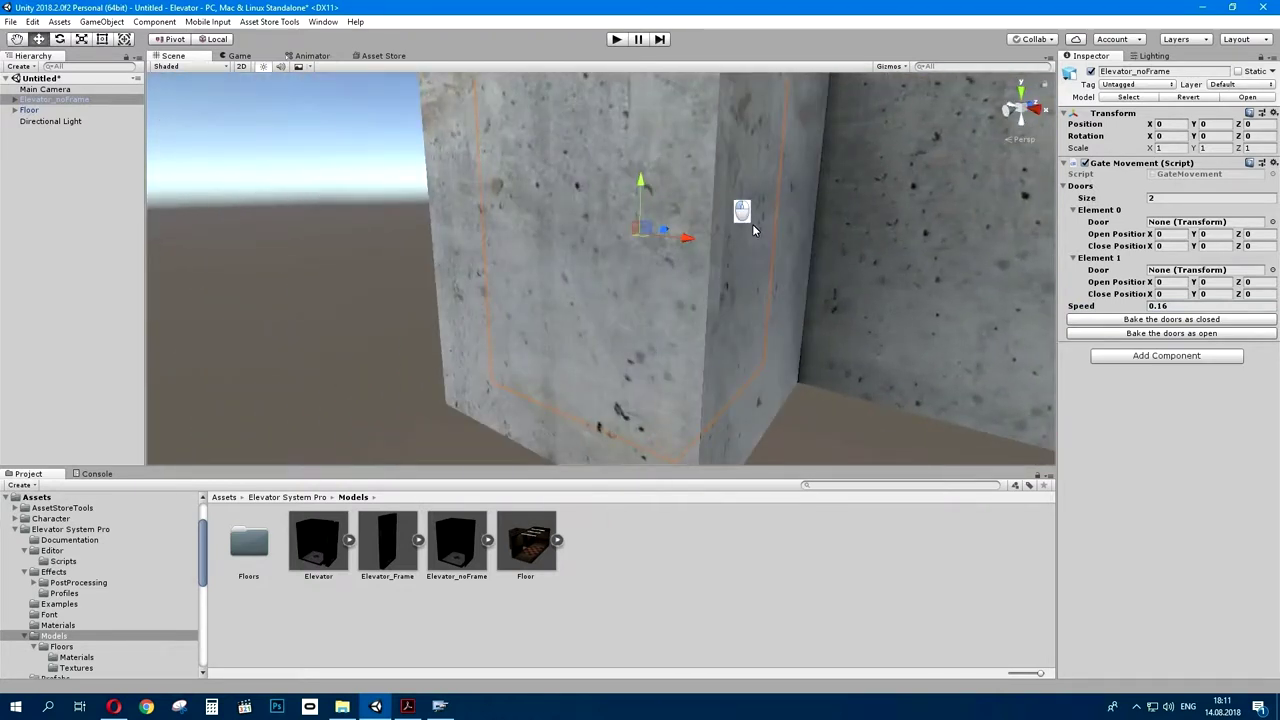
{"action": "left_click", "coordinate": [752, 224]}
{"action": "left_click", "coordinate": [1091, 72]}
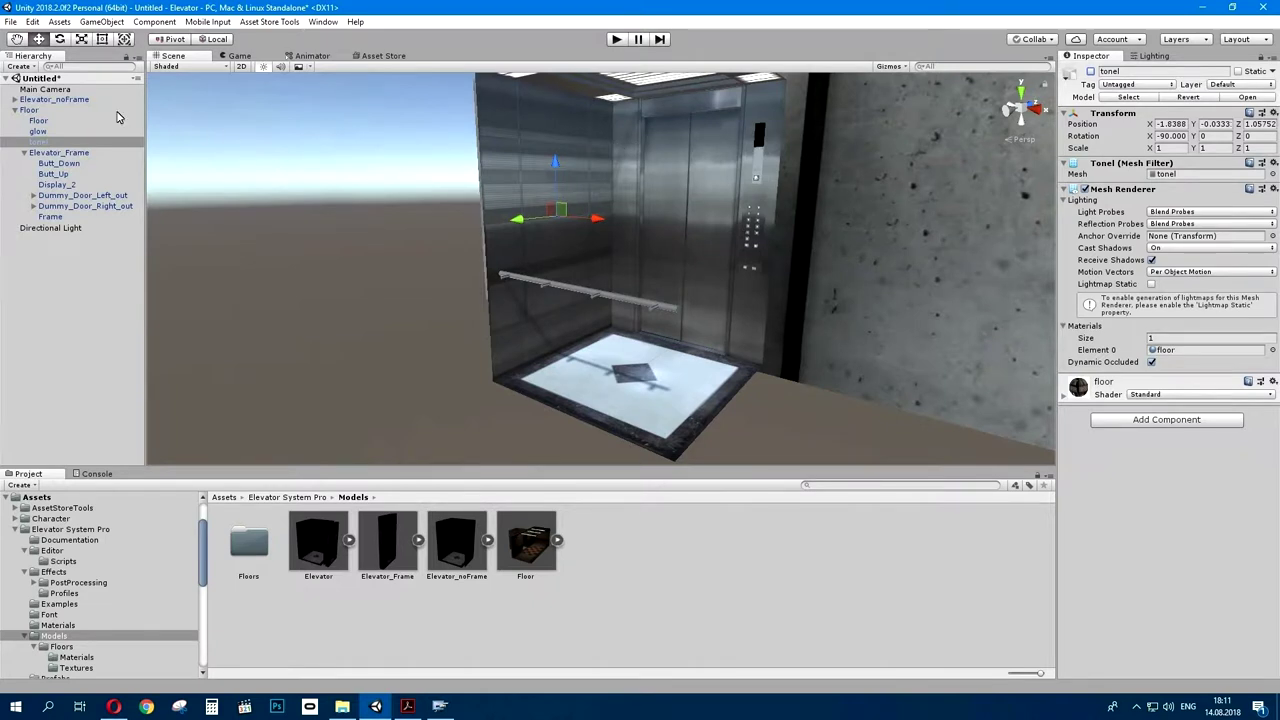
- Assign Dummy_Door_Left and Dummy_Door_Right as the doors and bake them as closed
{"action": "left_click", "coordinate": [55, 100]}
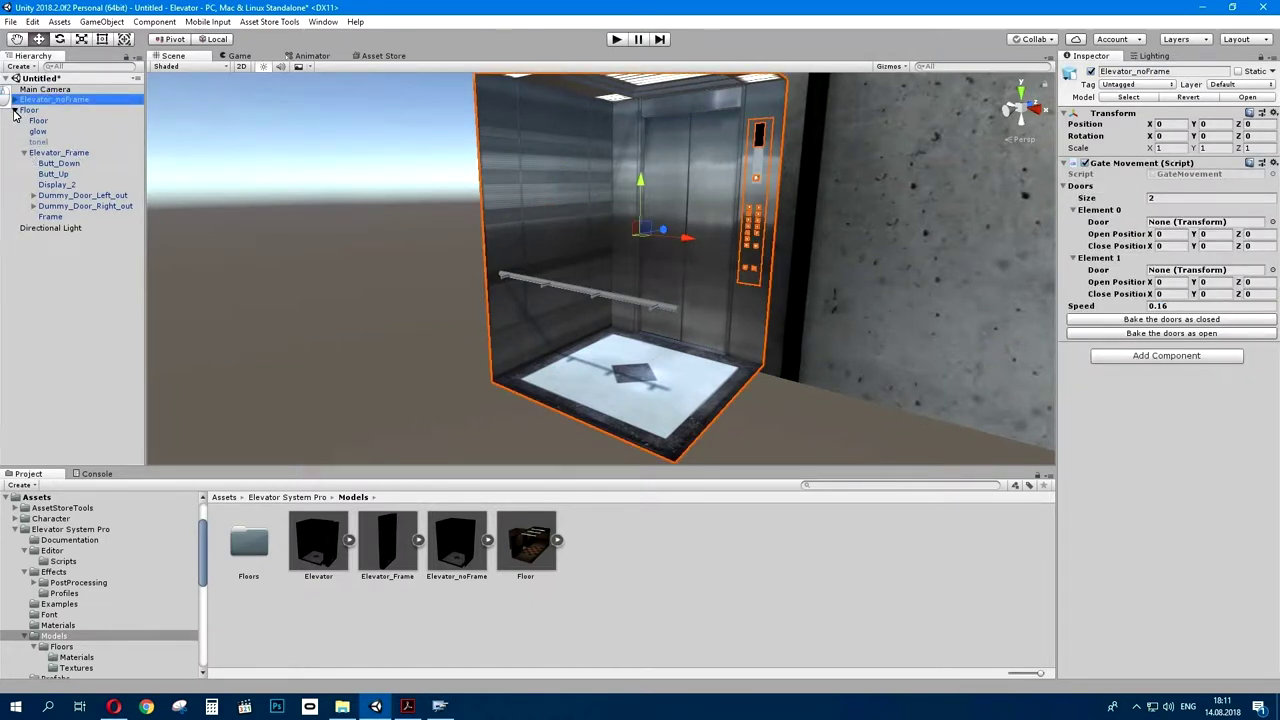
{"action": "left_click", "coordinate": [16, 110]}
{"action": "left_click", "coordinate": [14, 100]}
{"action": "left_click_drag", "start_coordinate": [66, 110], "coordinate": [1205, 221]}
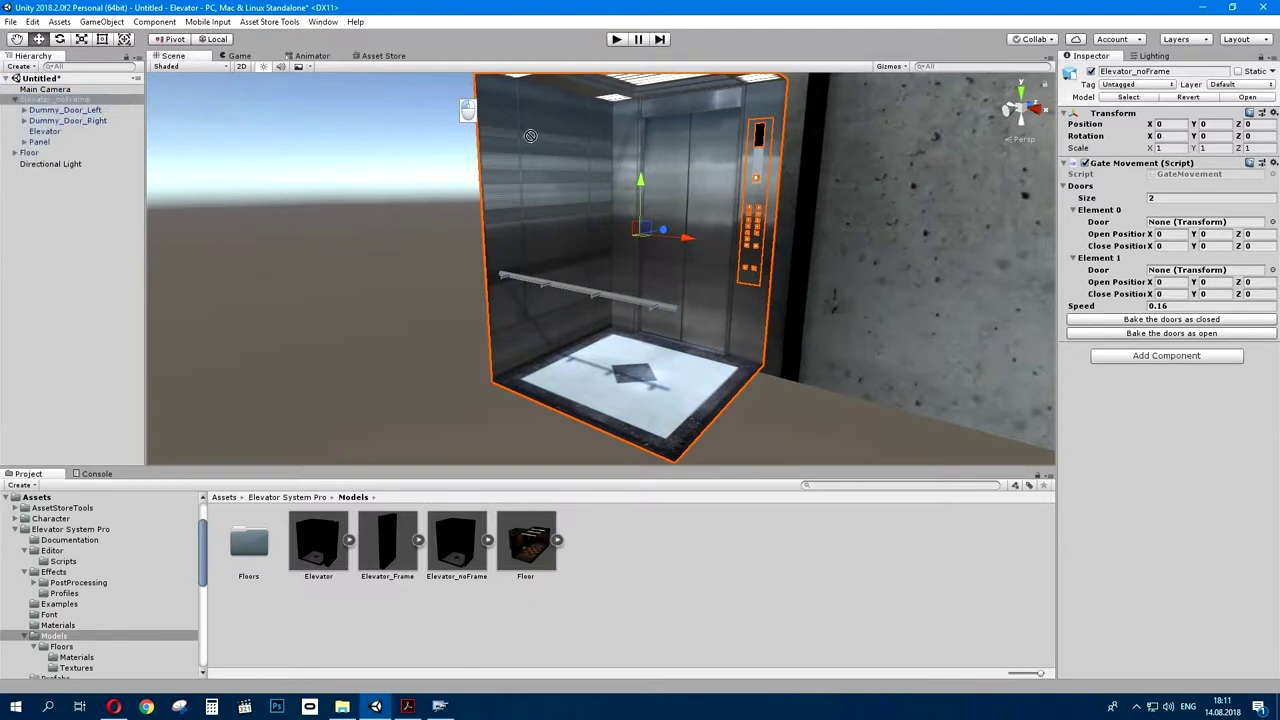
{"action": "left_click_drag", "start_coordinate": [67, 120], "coordinate": [1219, 279]}
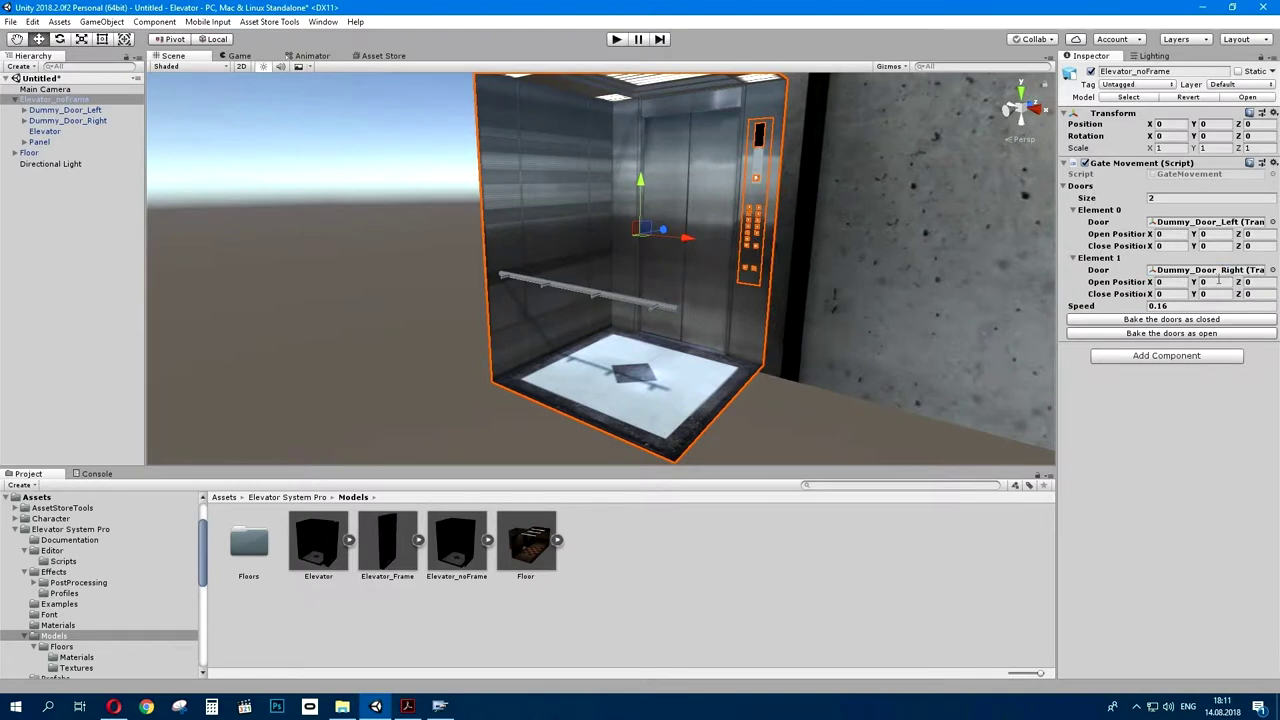
{"action": "left_click", "coordinate": [1216, 321]}
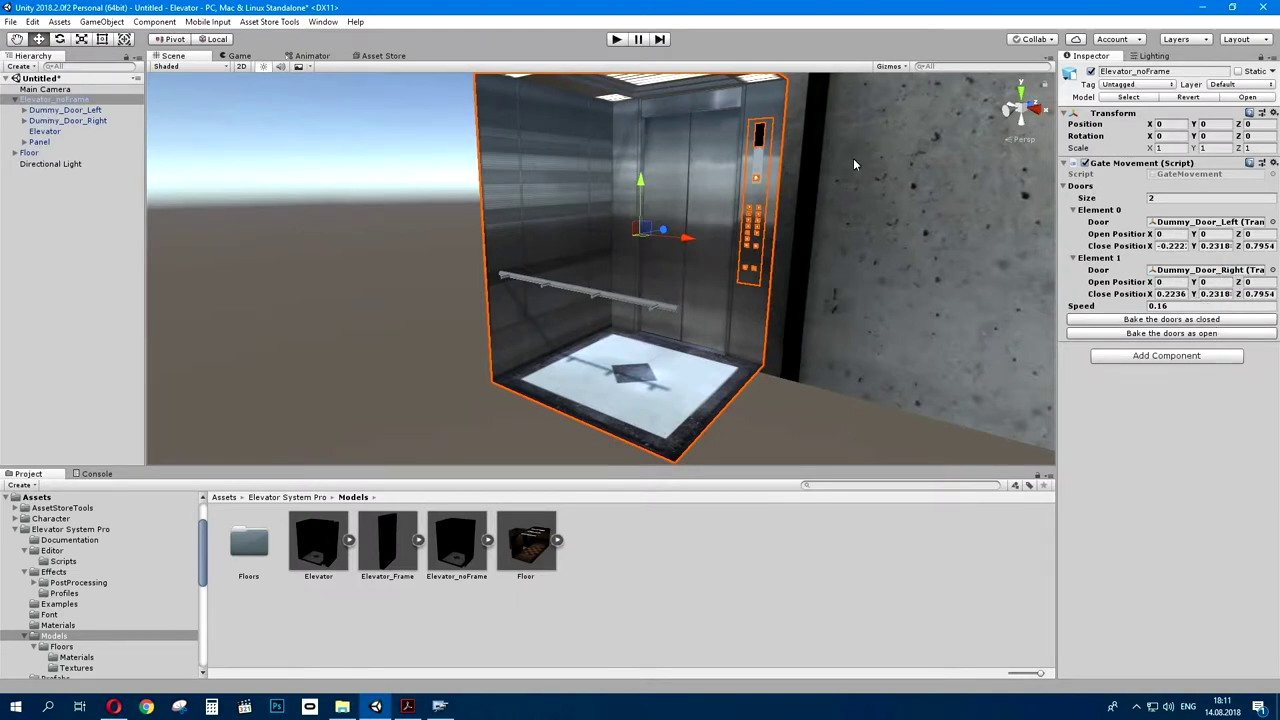
{"action": "left_click", "coordinate": [1008, 112]}
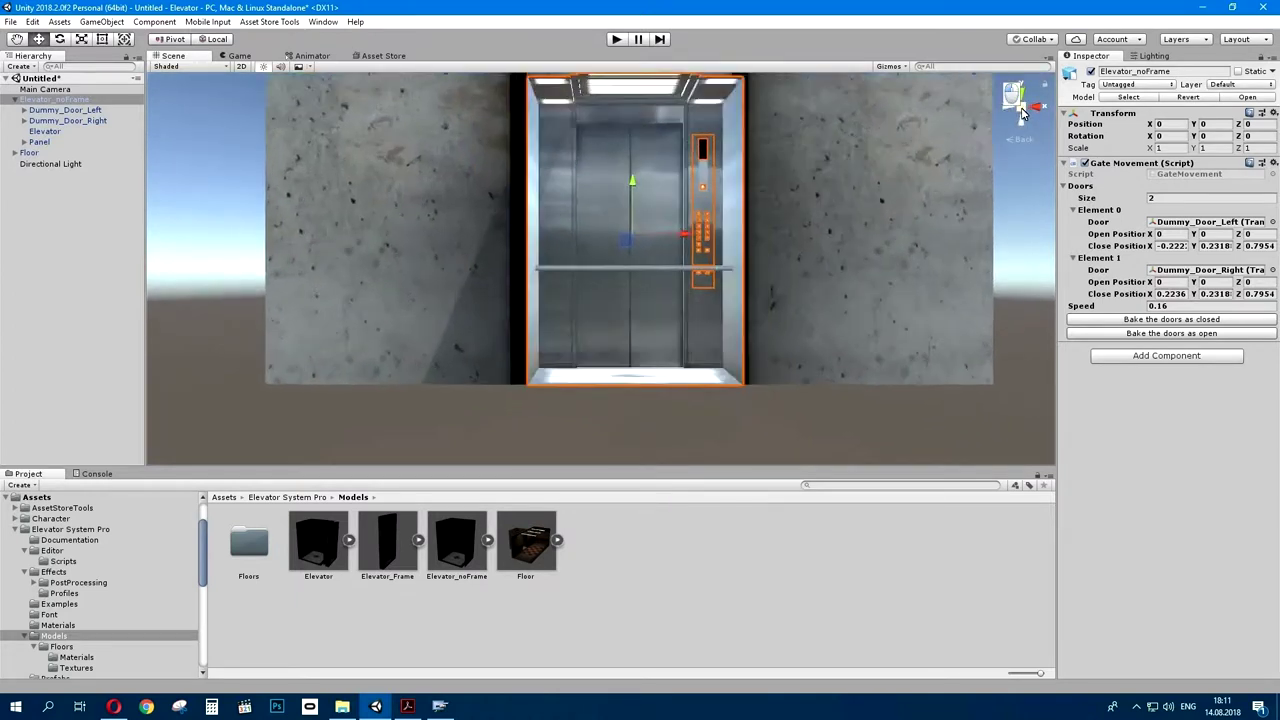
- In wireframe, slide both dummy doors apart and bake them as open (X -0.673, 0.665)
{"action": "left_click", "coordinate": [205, 67]}
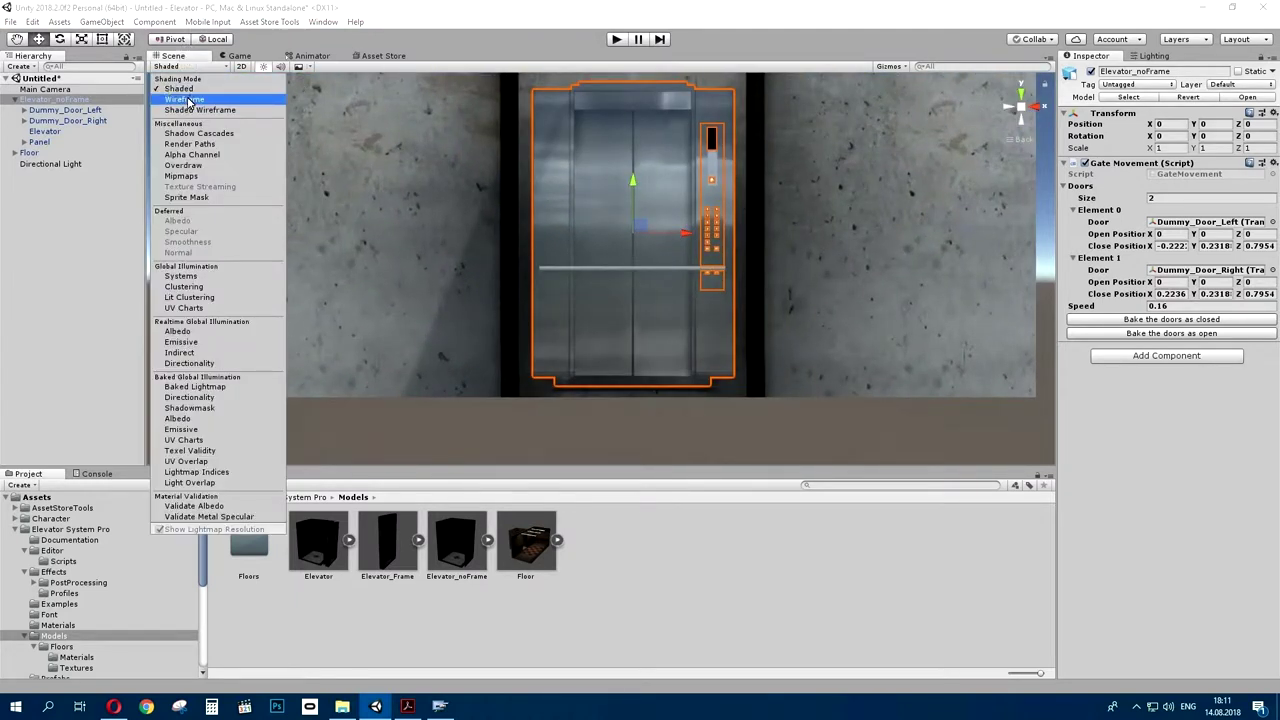
{"action": "left_click", "coordinate": [185, 99]}
{"action": "left_click", "coordinate": [102, 140]}
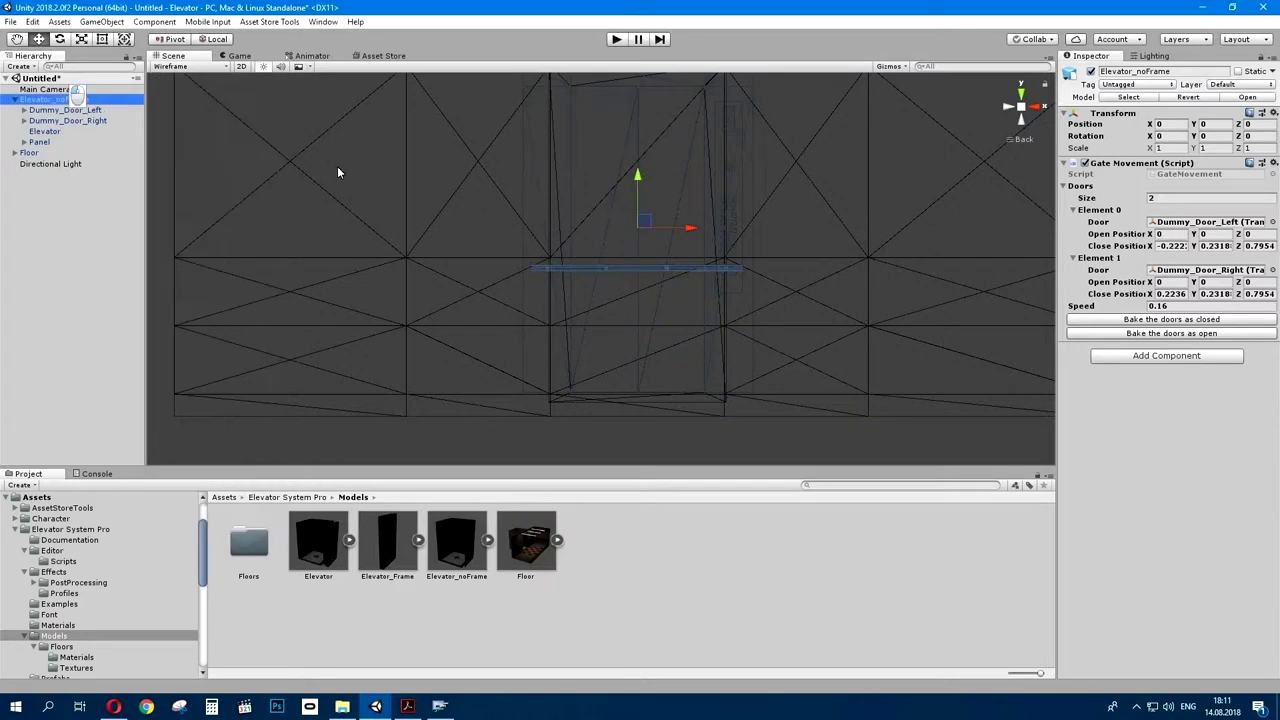
{"action": "left_click", "coordinate": [79, 112]}
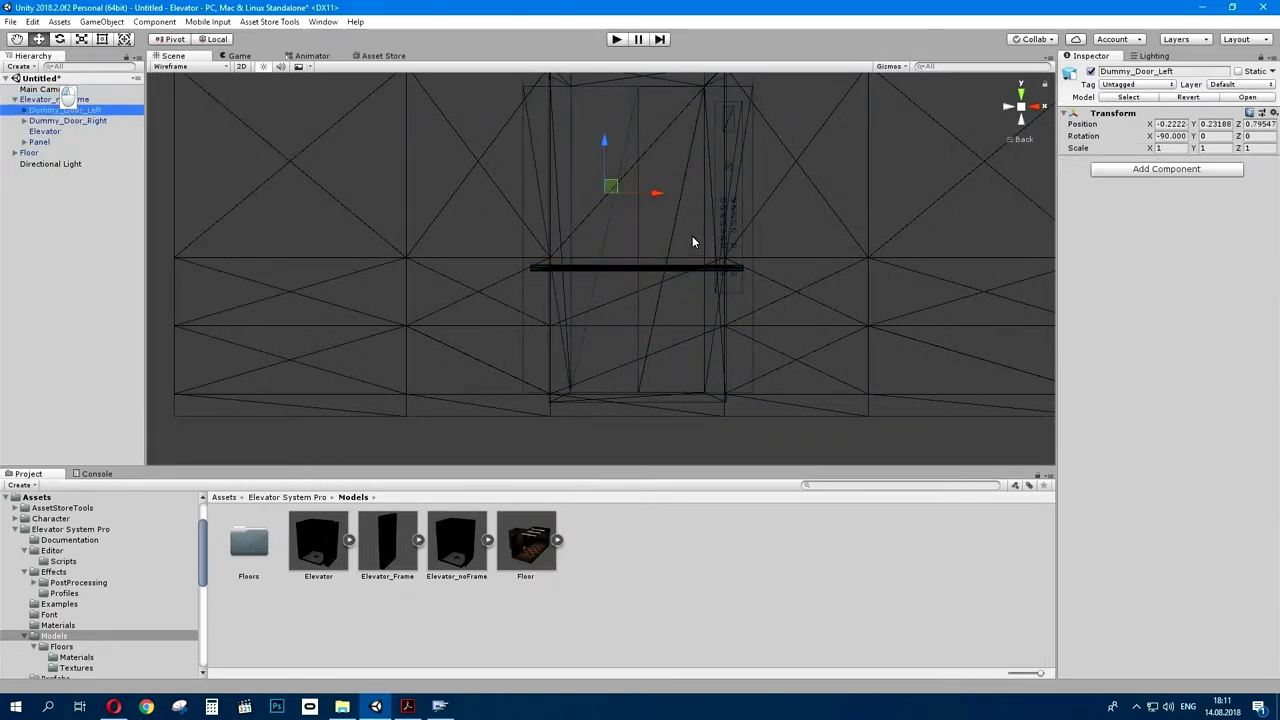
{"action": "left_click_drag", "start_coordinate": [656, 193], "coordinate": [563, 205]}
{"action": "left_click", "coordinate": [96, 121]}
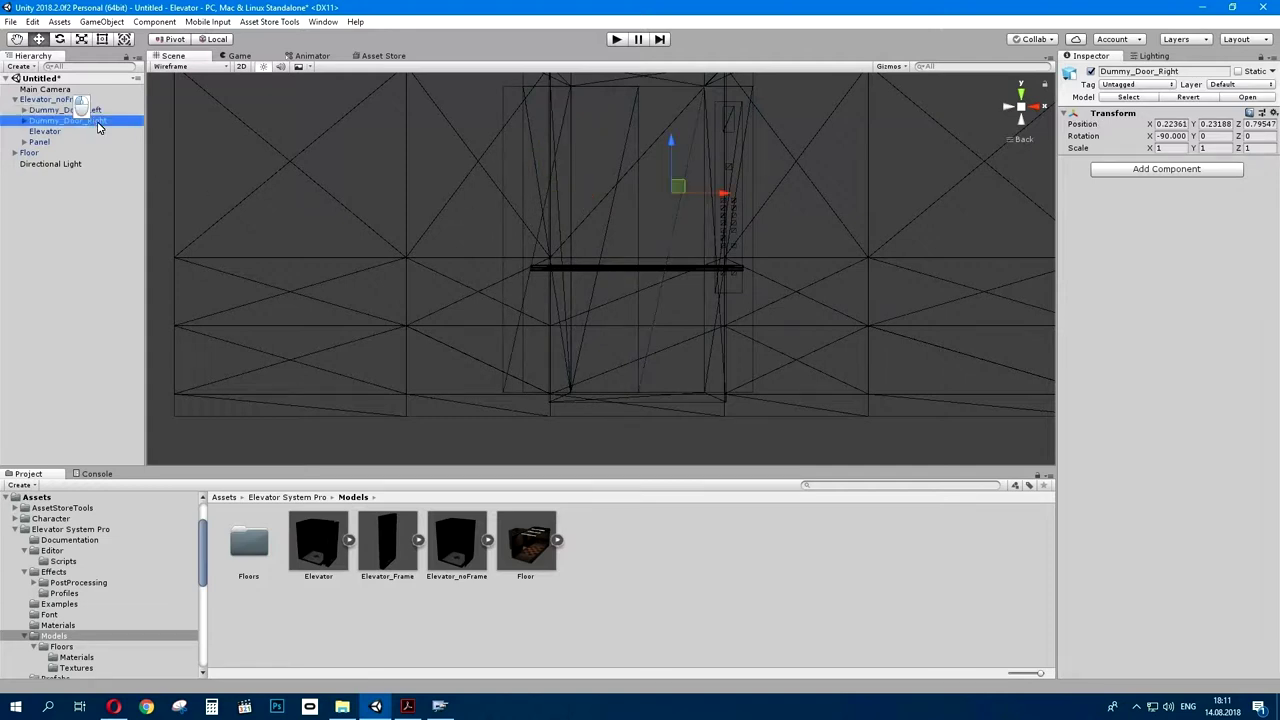
{"action": "left_click_drag", "start_coordinate": [713, 192], "coordinate": [780, 195]}
{"action": "left_click", "coordinate": [83, 101]}
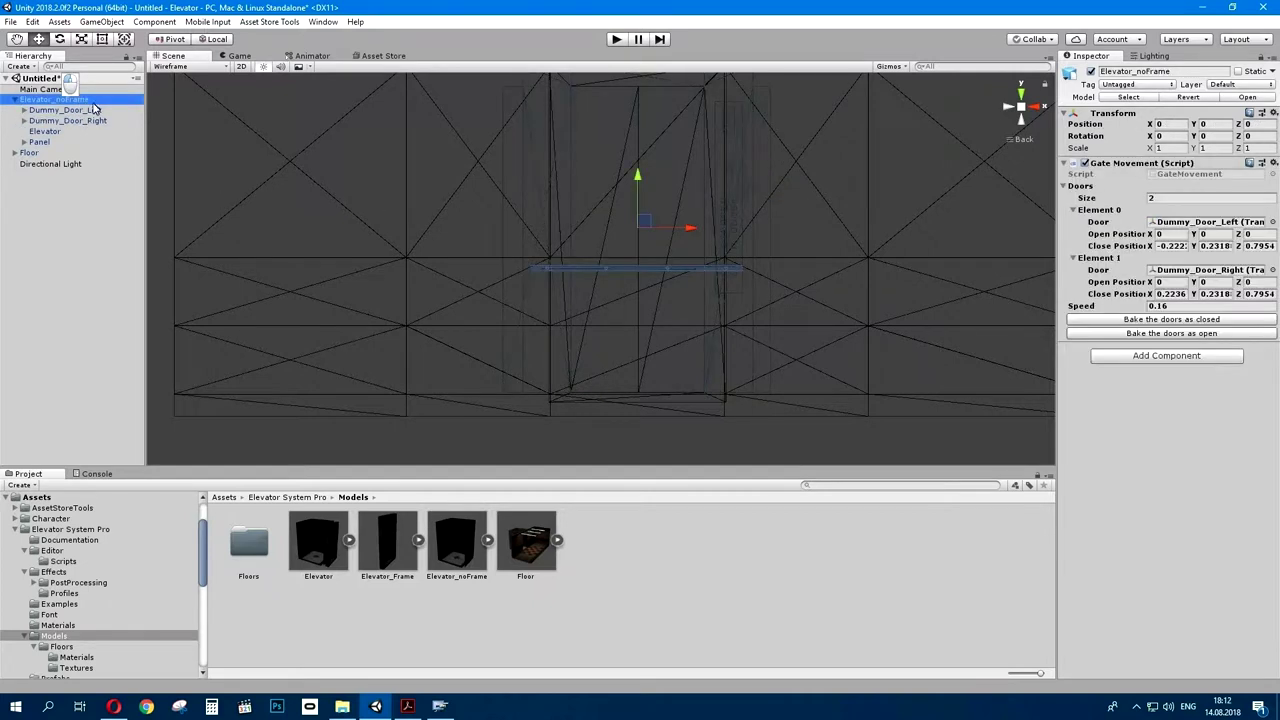
{"action": "left_click", "coordinate": [1211, 335]}
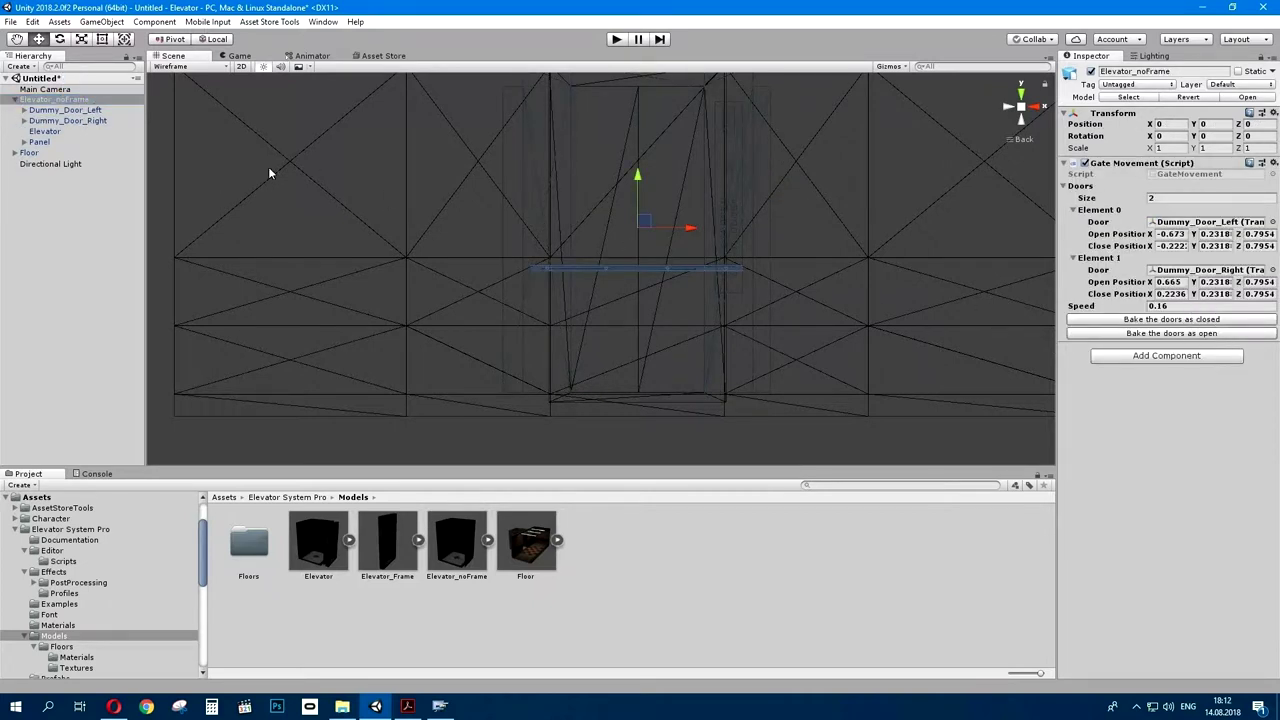
- Slide the left and right dummy doors back to their closed positions
{"action": "left_click", "coordinate": [88, 111]}
{"action": "left_click_drag", "start_coordinate": [580, 198], "coordinate": [647, 196]}
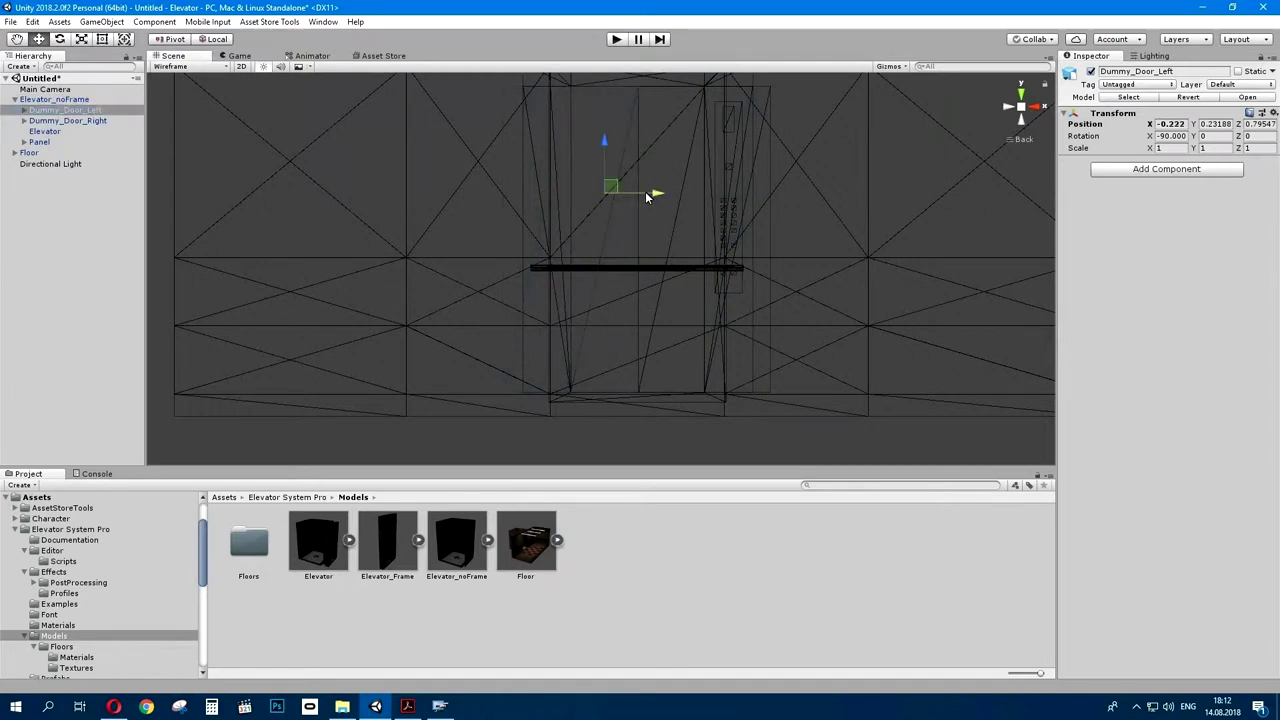
{"action": "left_click", "coordinate": [67, 120]}
{"action": "left_click_drag", "start_coordinate": [773, 195], "coordinate": [708, 205]}
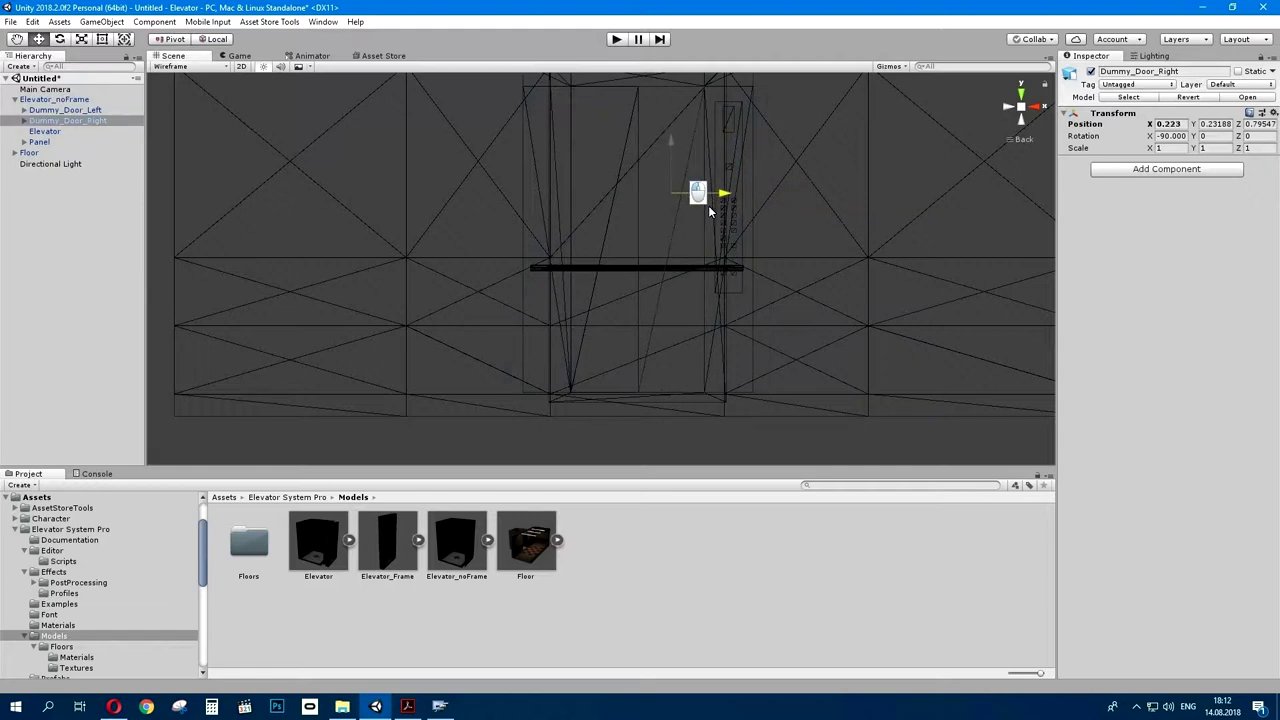
- Restore Shaded draw mode, expand Floor, and fly the view to the up and down call buttons
{"action": "left_click", "coordinate": [175, 67]}
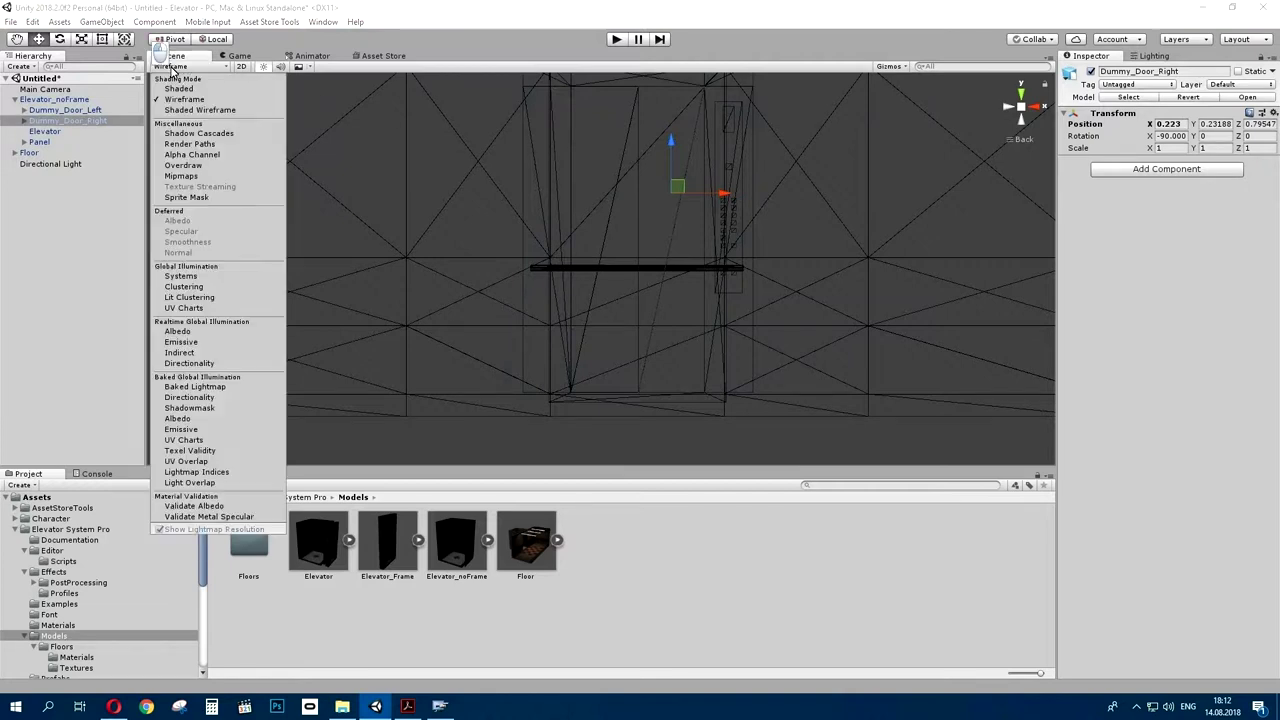
{"action": "left_click", "coordinate": [179, 88]}
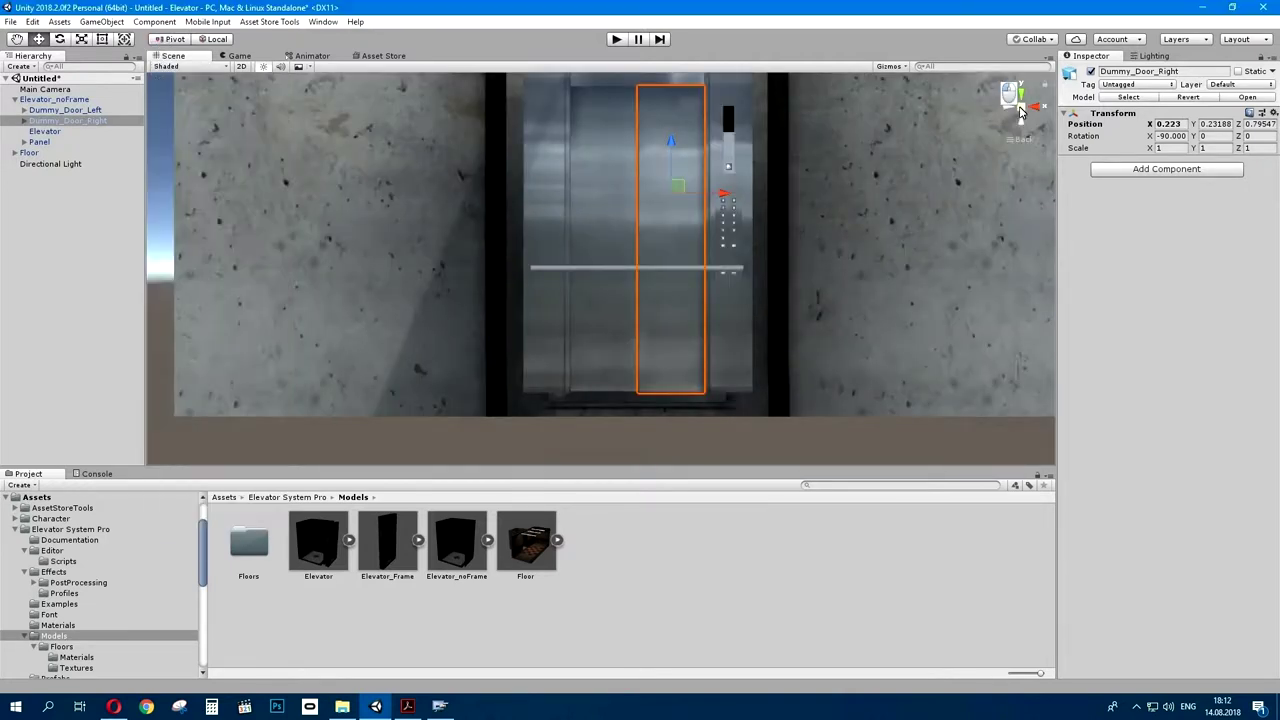
{"action": "scroll", "coordinate": [723, 226], "scroll_direction": "down", "scroll_amount": 3}
{"action": "mouse_move", "coordinate": [723, 226]}
{"action": "right_mouse_down"}
{"action": "mouse_move", "coordinate": [498, 296]}
{"action": "mouse_move", "coordinate": [523, 260]}
{"action": "right_mouse_up"}
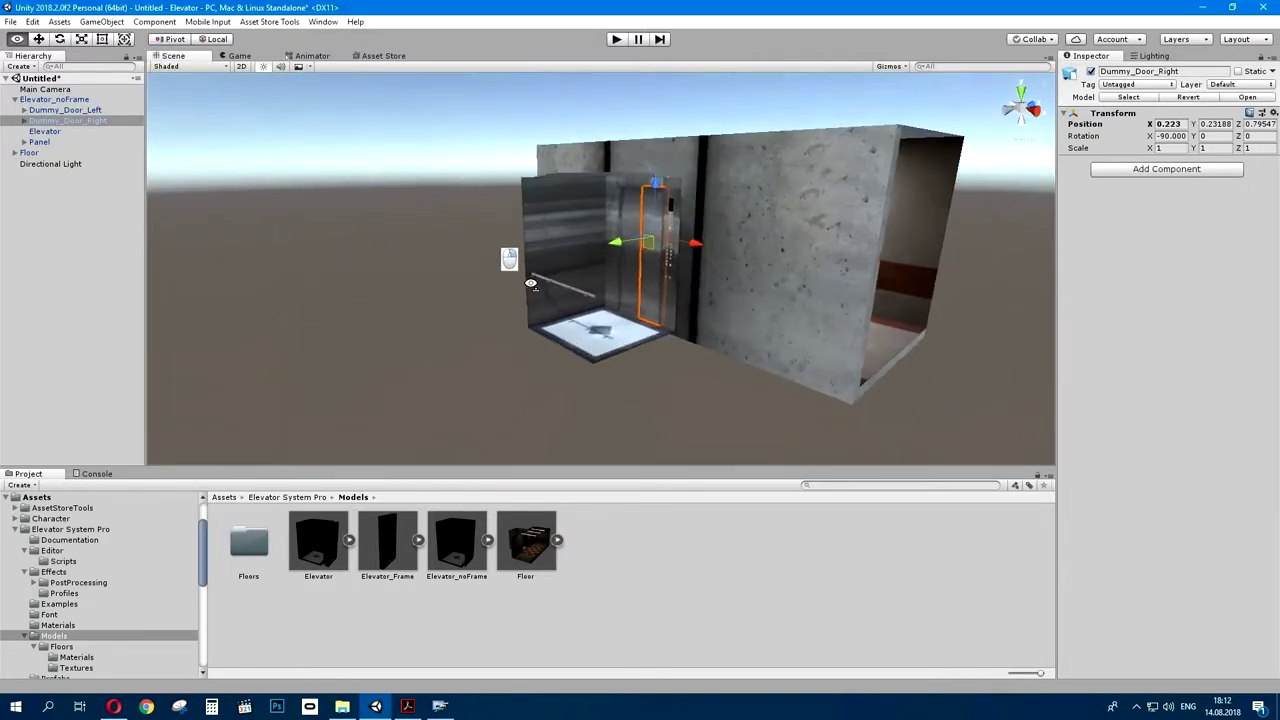
{"action": "scroll", "coordinate": [523, 260], "scroll_direction": "up", "scroll_amount": 5}
{"action": "left_click", "coordinate": [57, 100]}
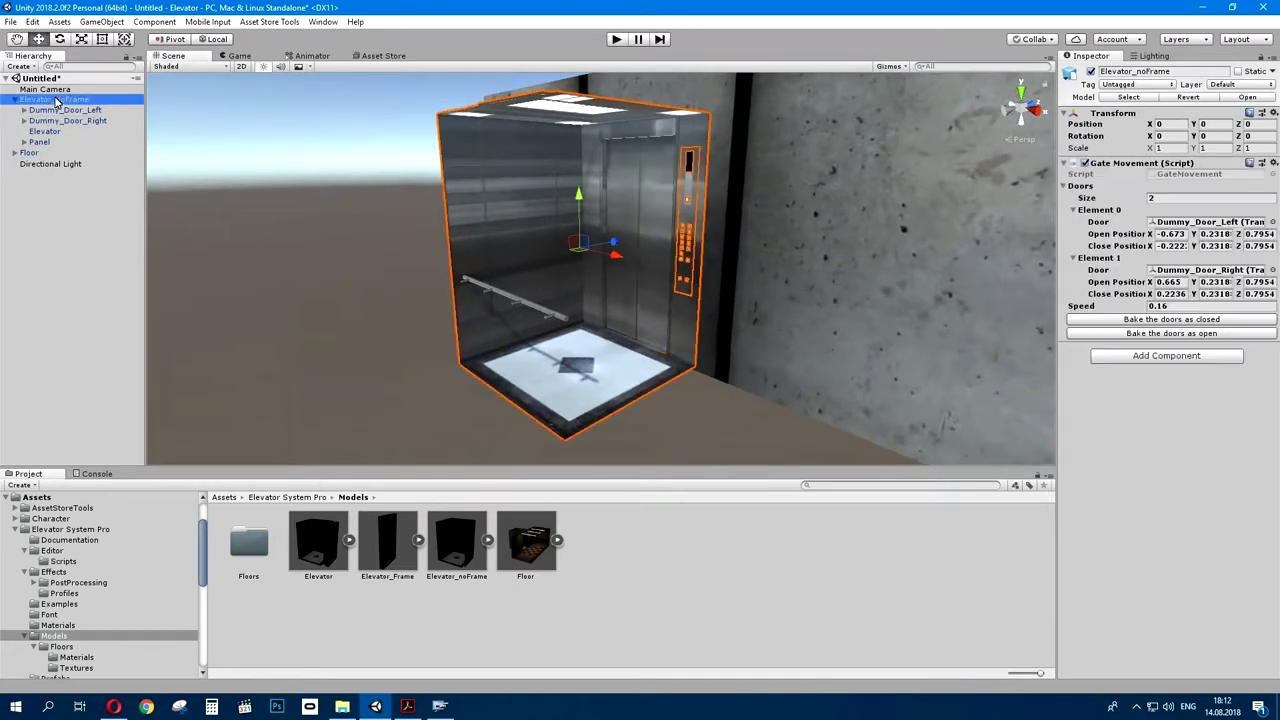
{"action": "right_click_drag", "start_coordinate": [926, 223], "coordinate": [523, 235]}
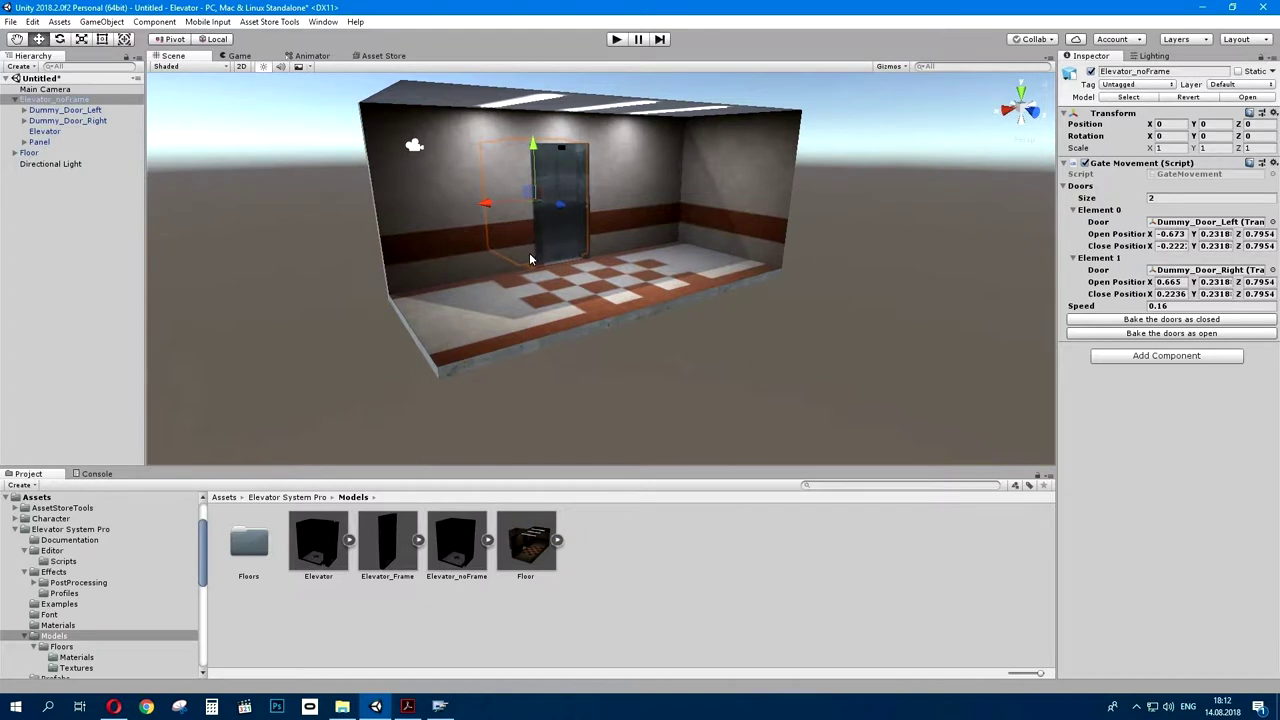
{"action": "left_click", "coordinate": [40, 152]}
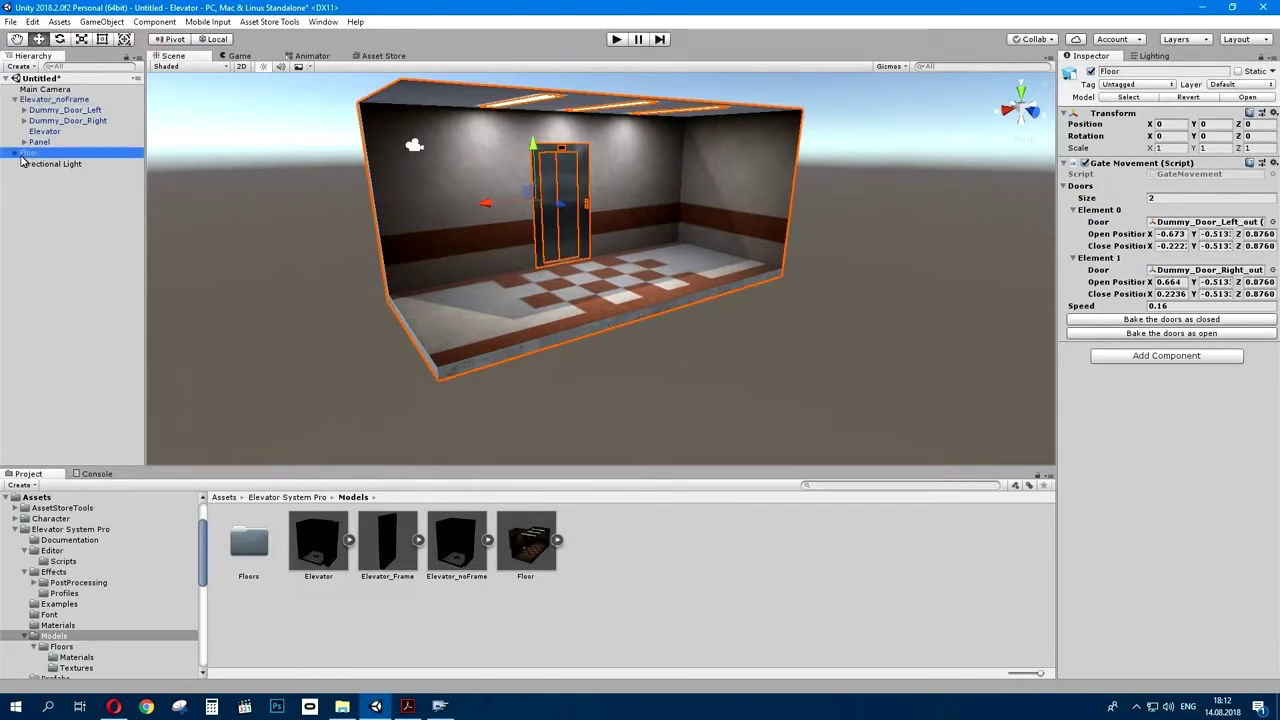
{"action": "left_click", "coordinate": [15, 152]}
{"action": "mouse_move", "coordinate": [560, 250]}
{"action": "right_mouse_down"}
{"action": "mouse_move", "coordinate": [568, 235]}
{"action": "mouse_move", "coordinate": [659, 254]}
{"action": "right_mouse_up"}
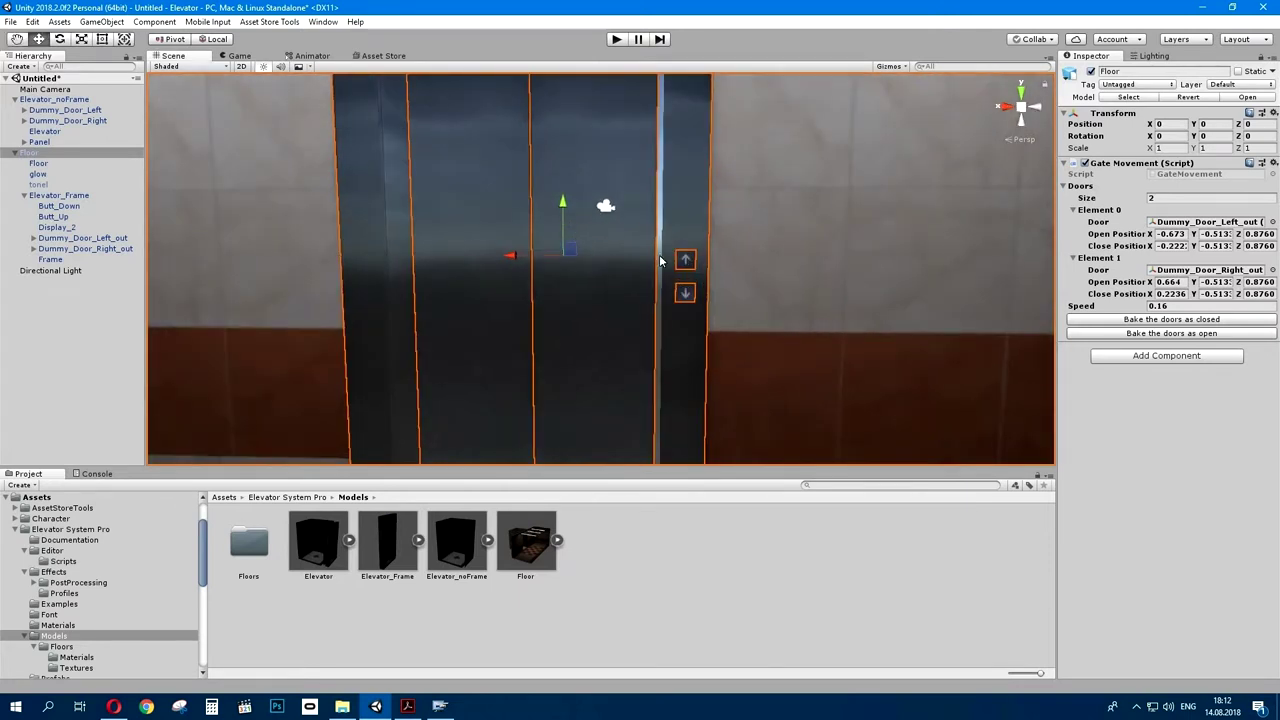
- Add the Elevator Controll Btn script to both Butt_Up and Butt_Down
{"action": "left_click", "coordinate": [684, 261]}
{"action": "left_click", "coordinate": [684, 260]}
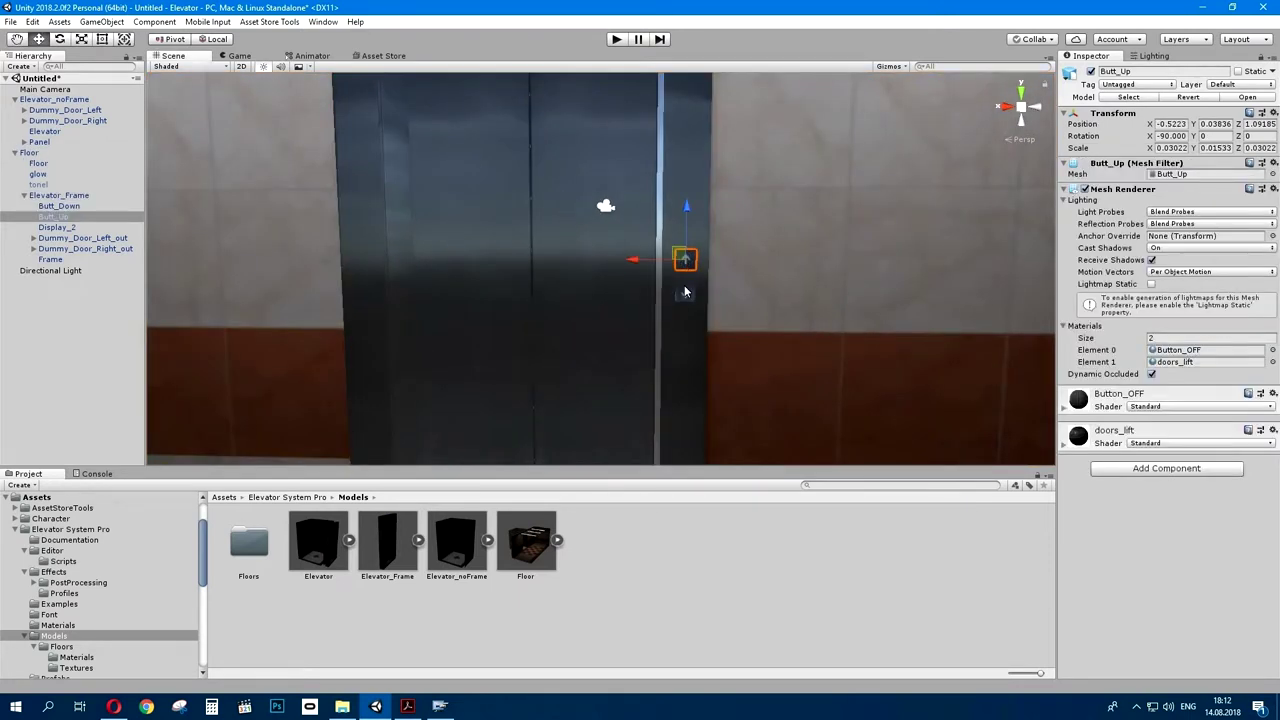
{"action": "left_click", "coordinate": [685, 296], "text": "ctrl"}
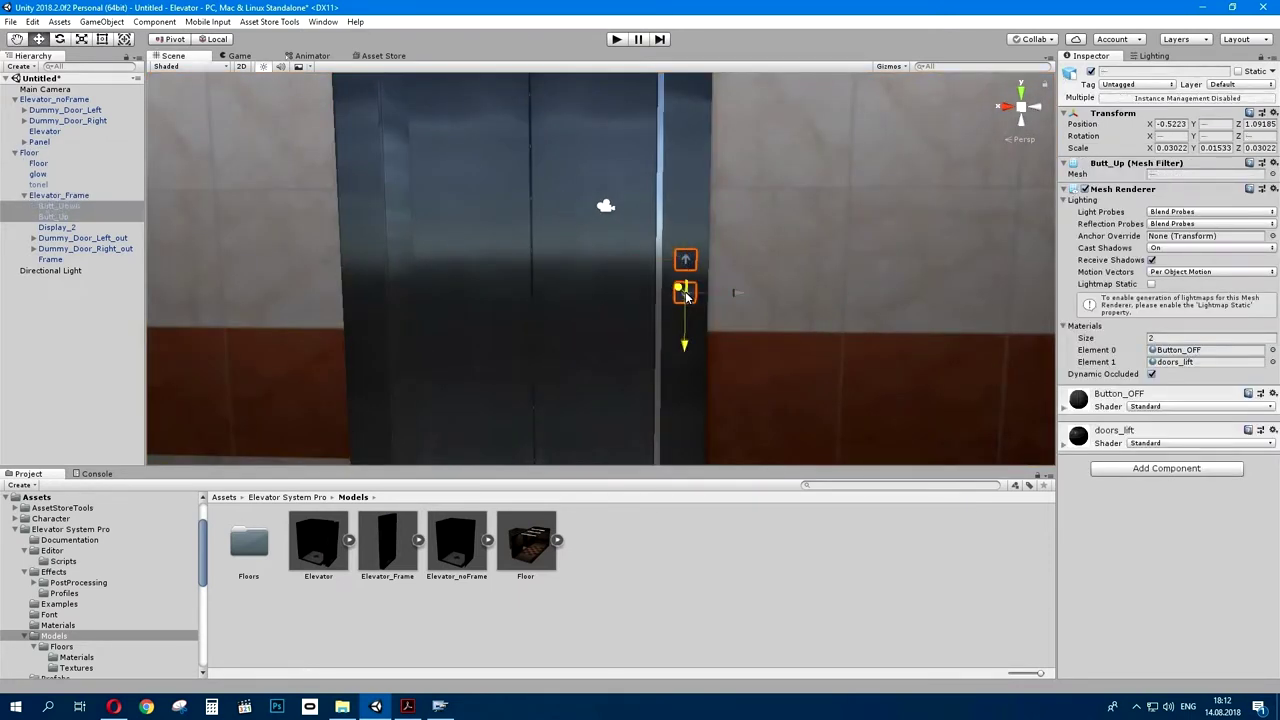
{"action": "left_click", "coordinate": [1187, 470]}
{"action": "type", "text": "bt"}
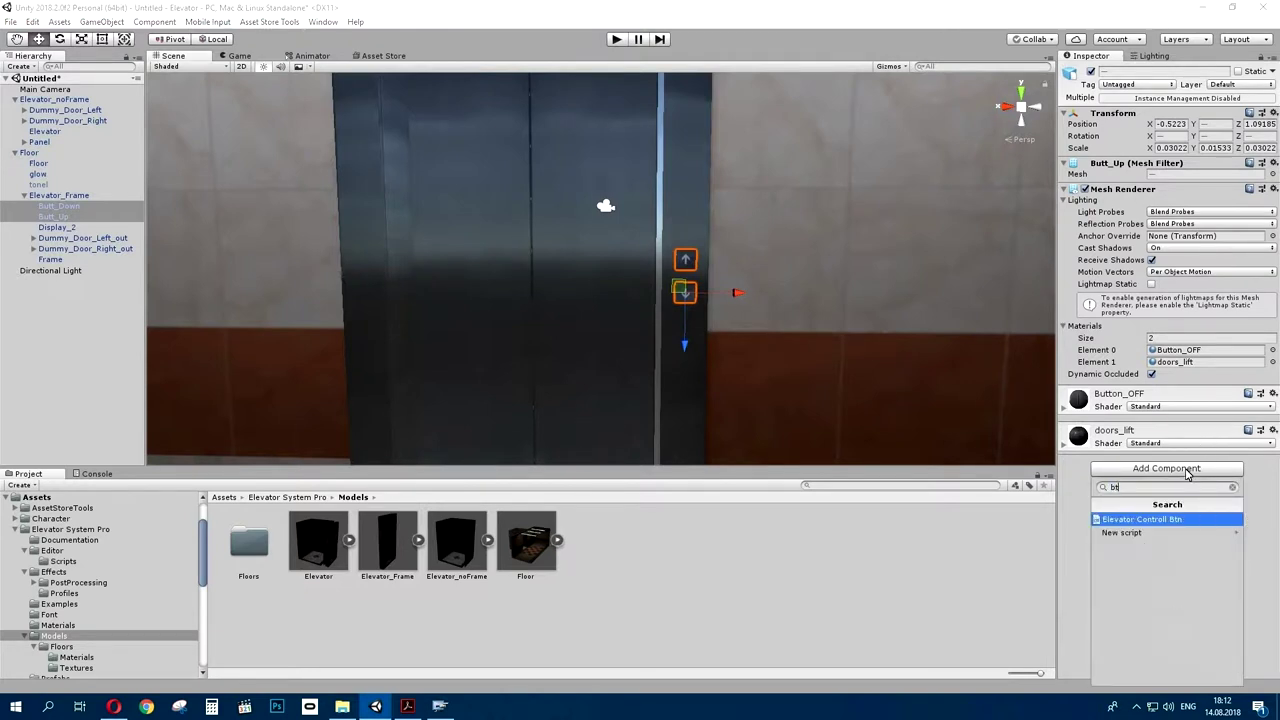
{"action": "left_click", "coordinate": [1170, 520]}
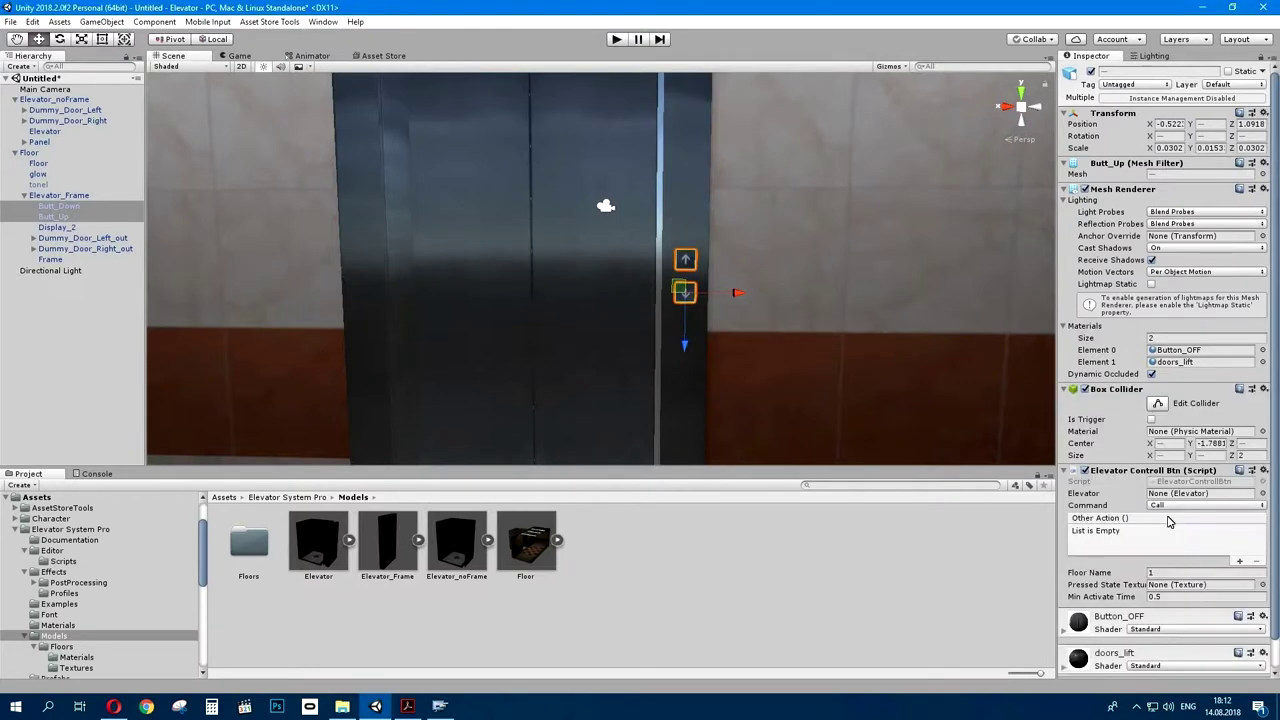
{"action": "scroll", "coordinate": [1171, 537], "scroll_direction": "down", "scroll_amount": 1}
{"action": "left_click", "coordinate": [1159, 542]}
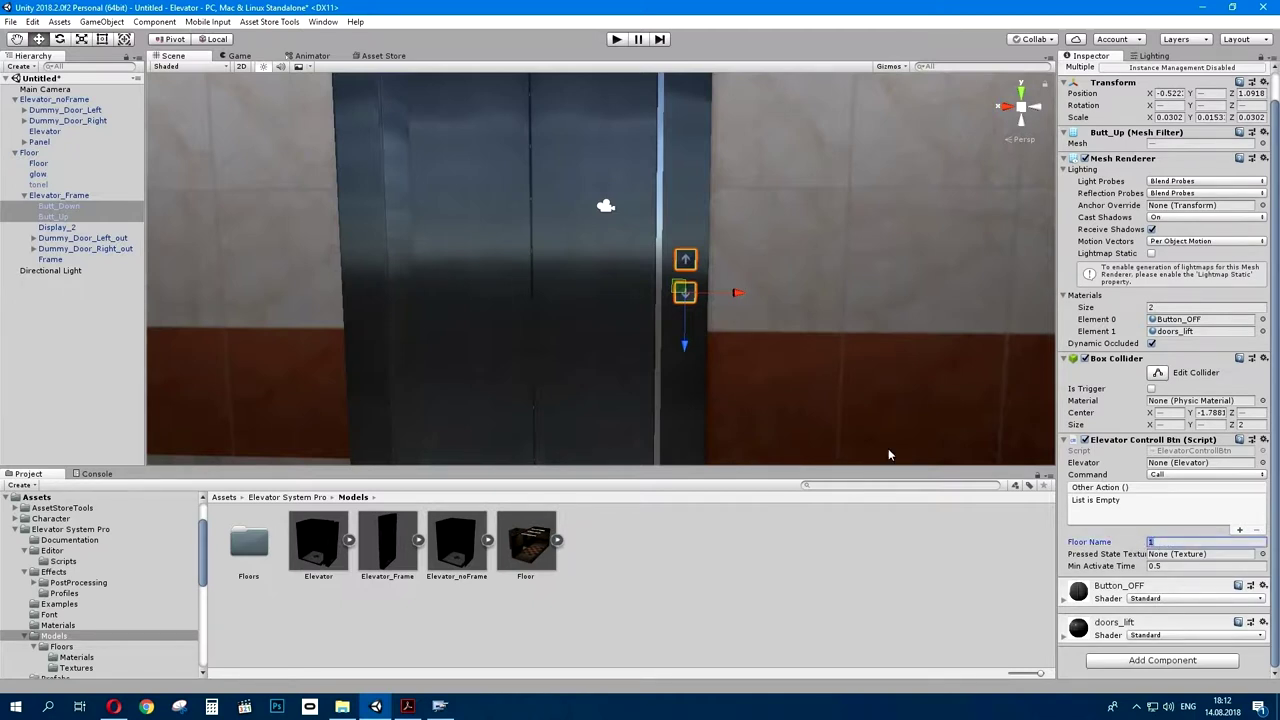
- Rename Floor to '1' and give it an Elevator Controll Btn script
{"action": "left_click", "coordinate": [32, 152]}
{"action": "key", "text": "F2"}
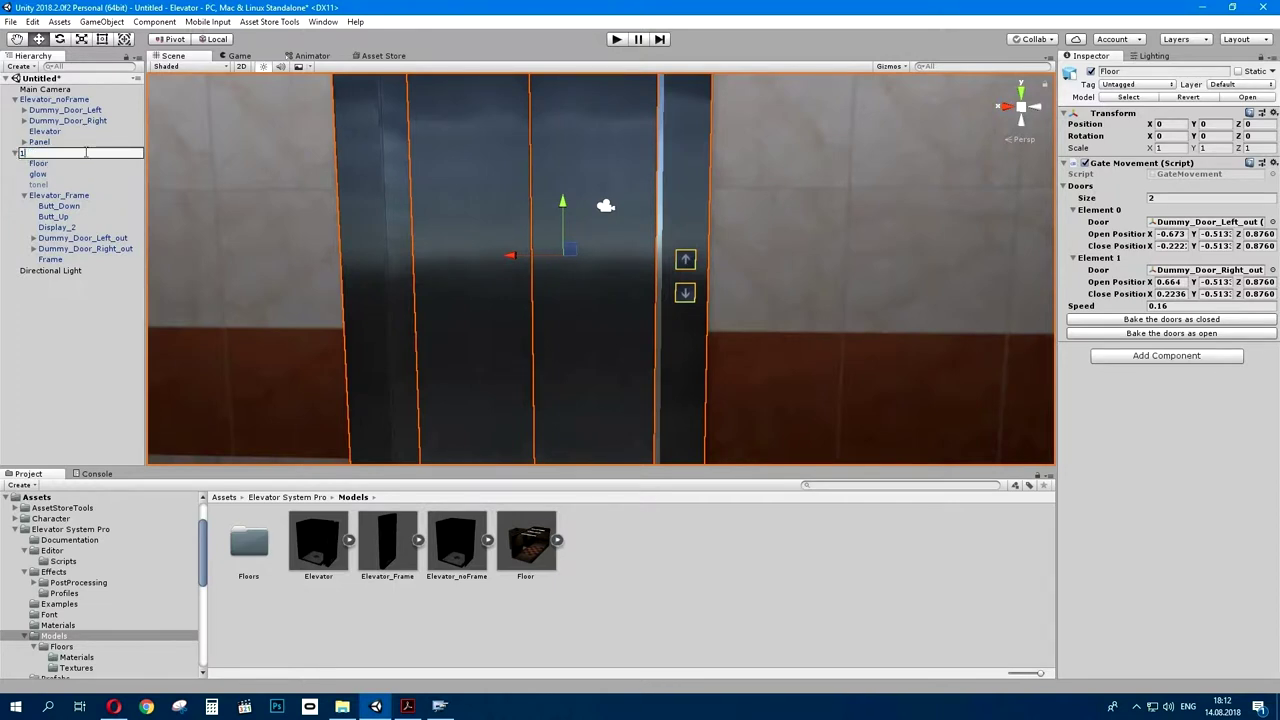
{"action": "key", "text": "Return"}
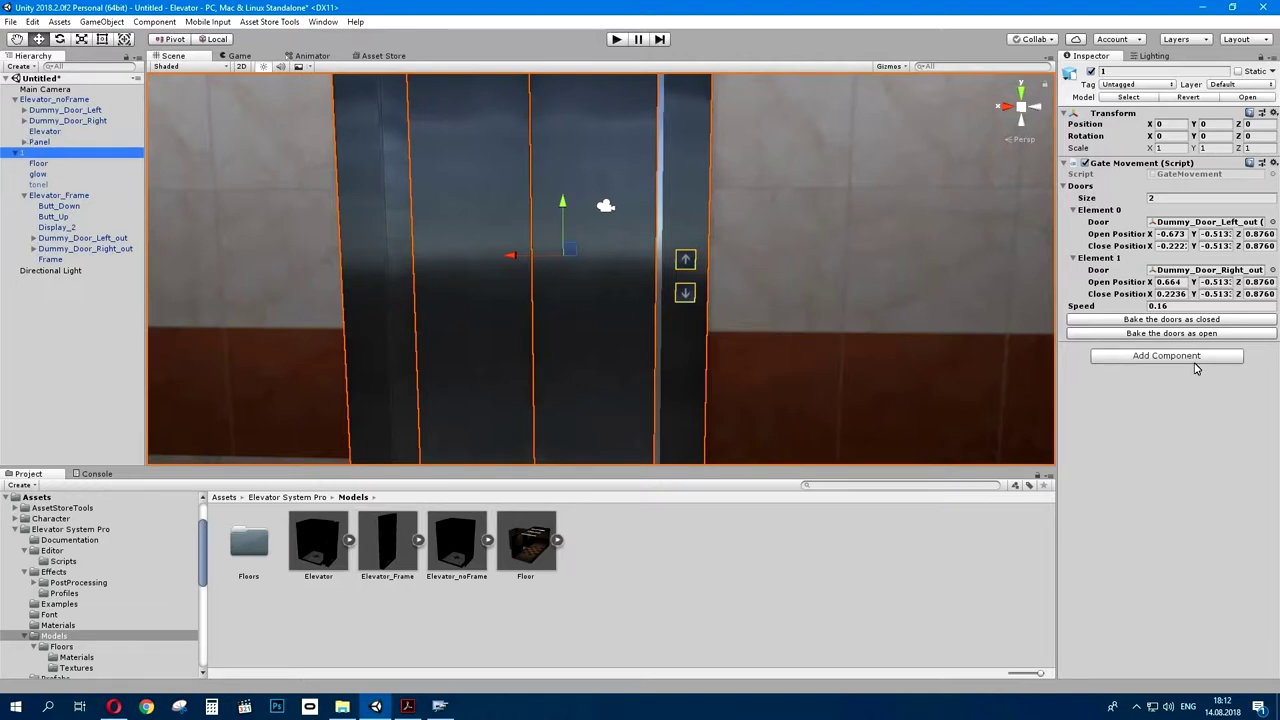
{"action": "left_click", "coordinate": [1194, 358]}
{"action": "left_click", "coordinate": [1165, 406]}
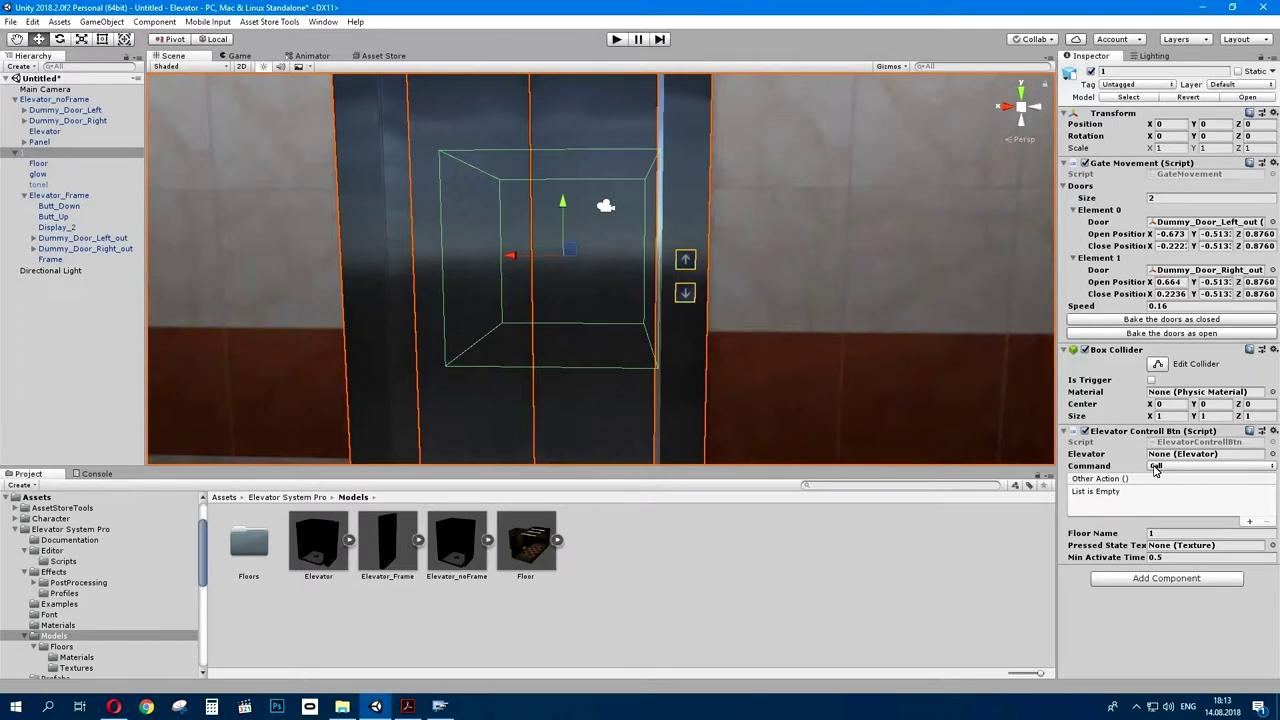
{"action": "left_click", "coordinate": [55, 100]}
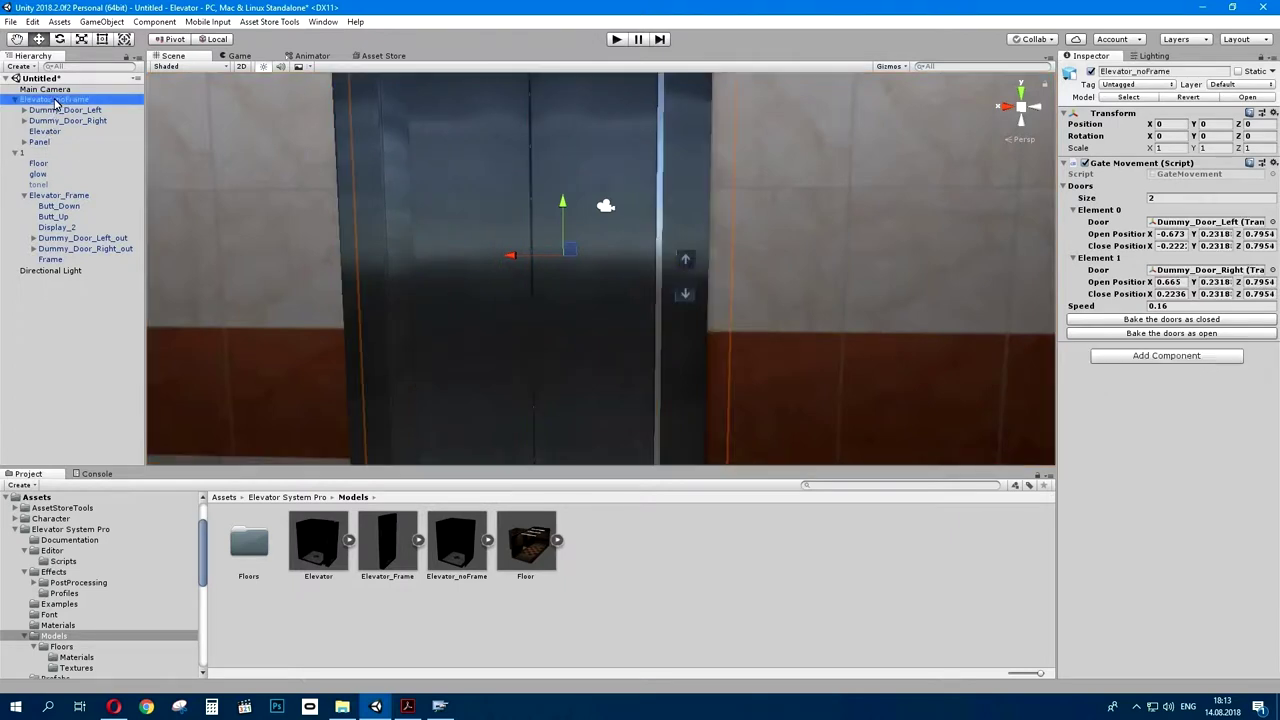
- Add the Elevator script to Elevator_noFrame
{"action": "left_click", "coordinate": [35, 153]}
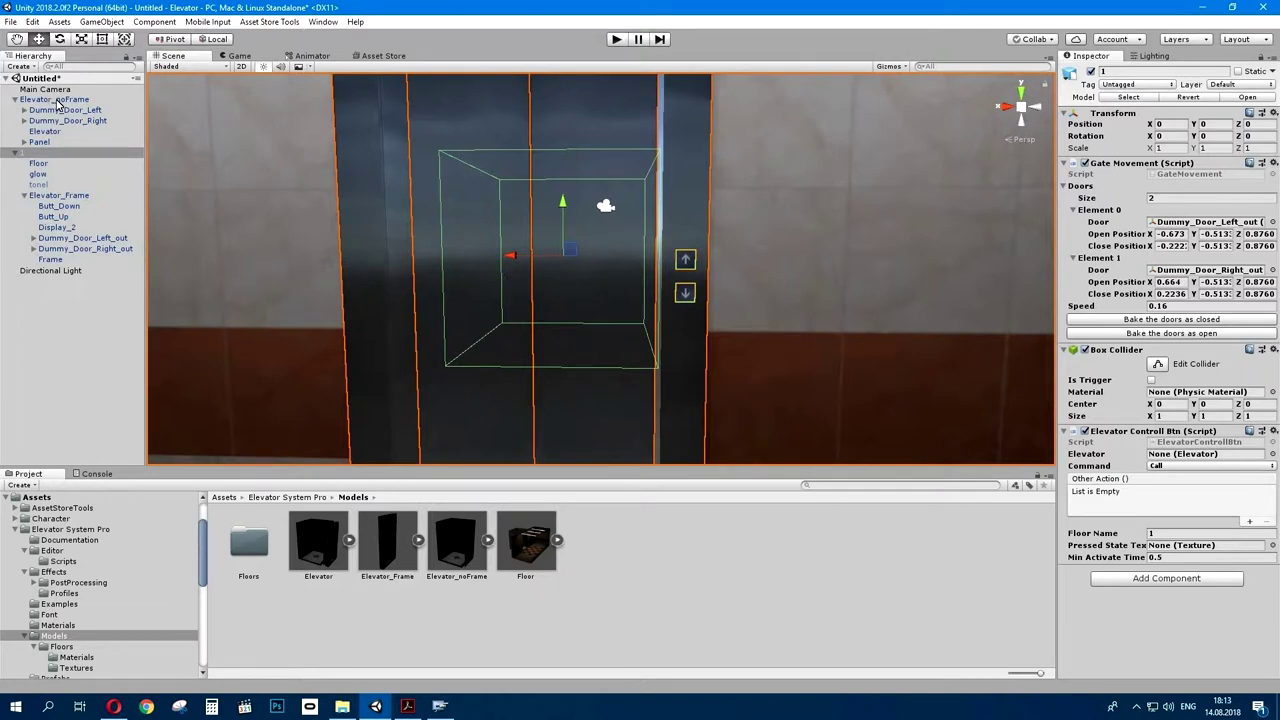
{"action": "left_click", "coordinate": [58, 101]}
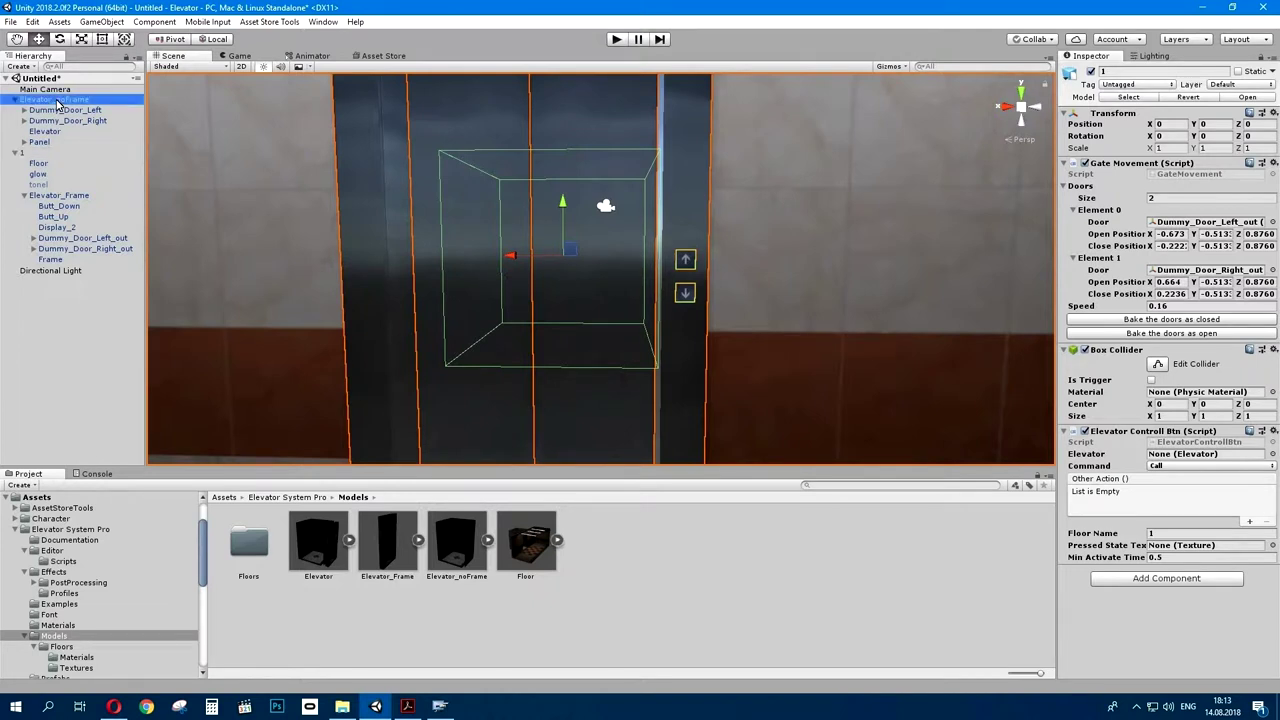
{"action": "left_click", "coordinate": [1147, 357]}
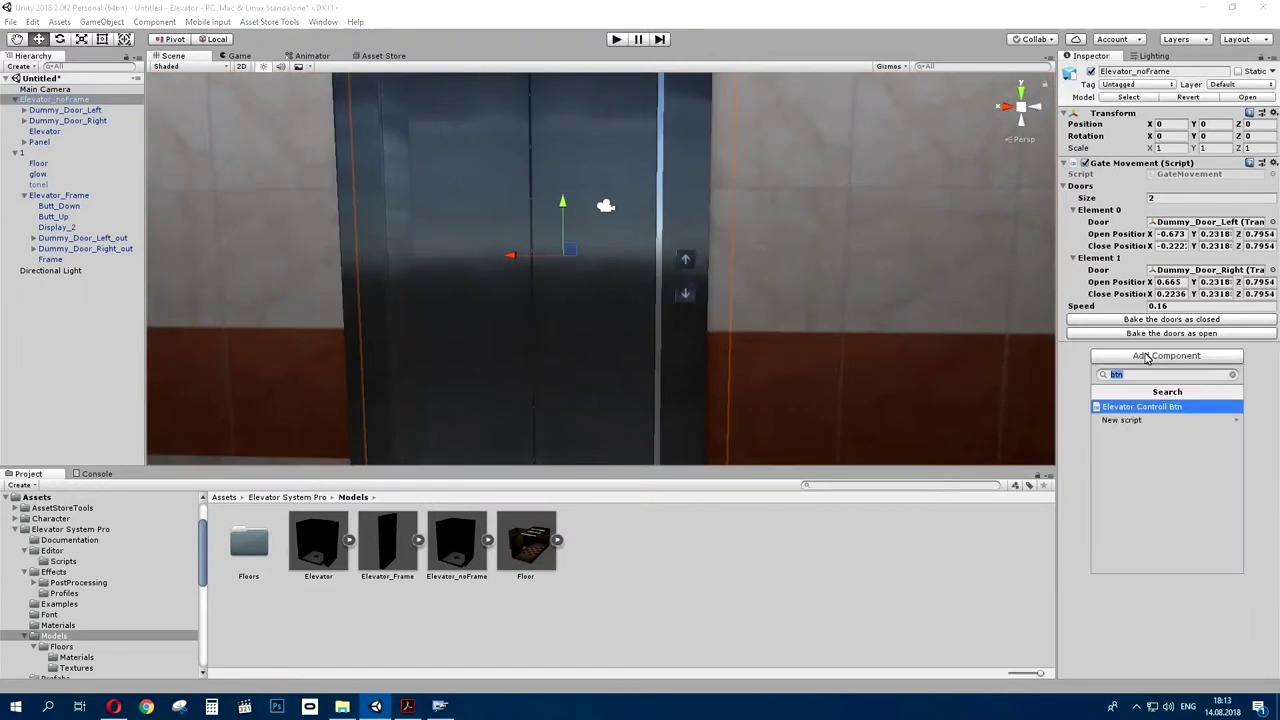
{"action": "type", "text": "elev"}
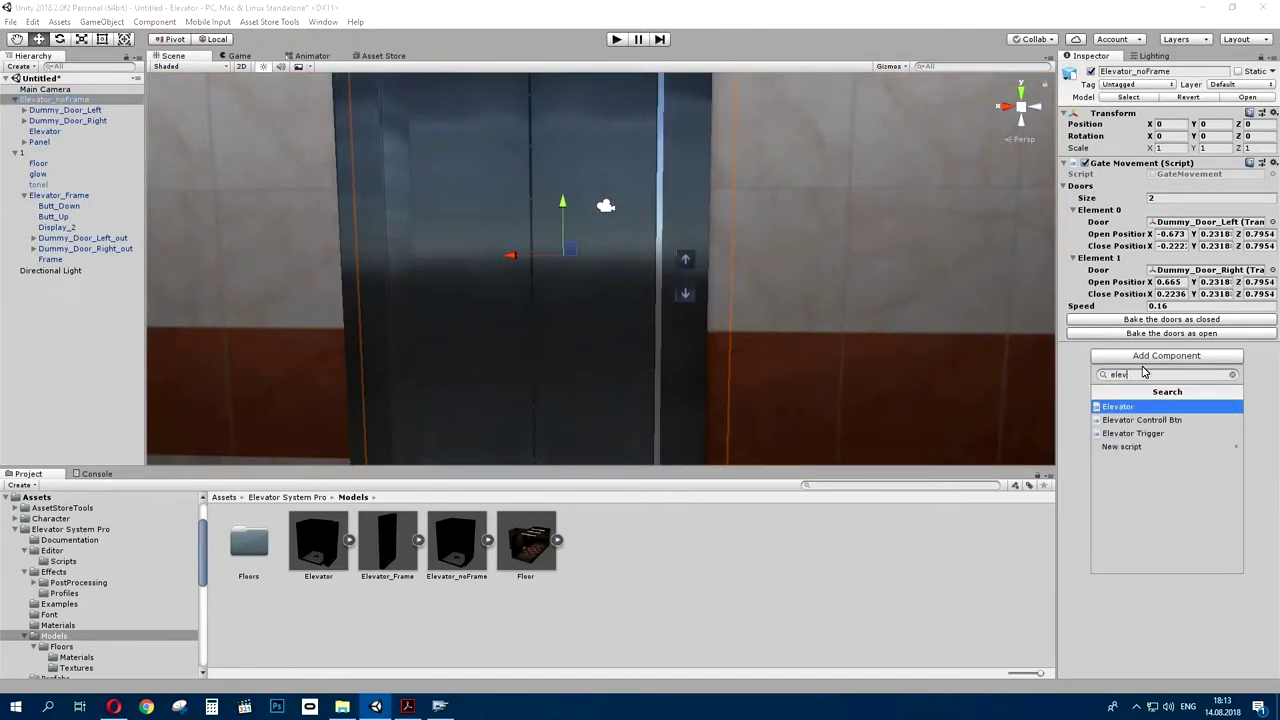
{"action": "left_click", "coordinate": [1141, 408]}
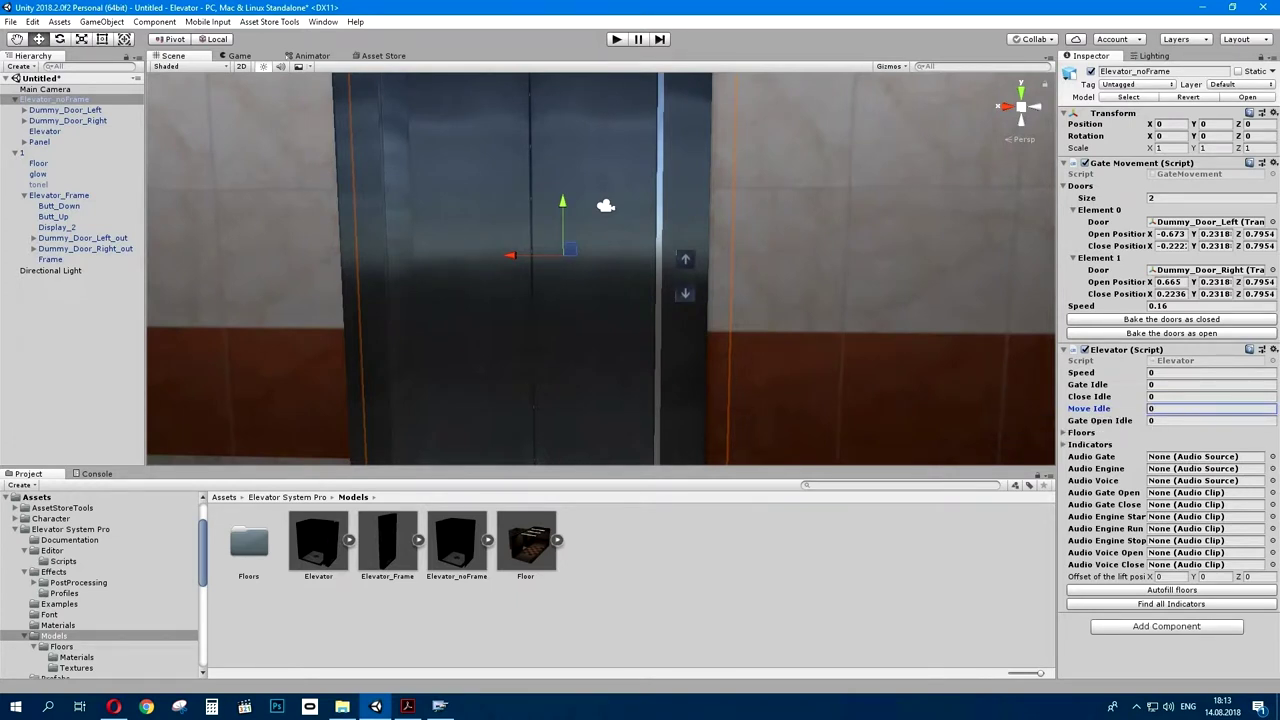
- Set Speed 1, Gate Idle 2, Close Idle 1, Move Idle 4 and Gate Open Idle 5
{"action": "left_click", "coordinate": [1164, 373]}
{"action": "type", "text": "1"}
{"action": "left_click", "coordinate": [1163, 384]}
{"action": "type", "text": "2"}
{"action": "left_click", "coordinate": [1165, 396]}
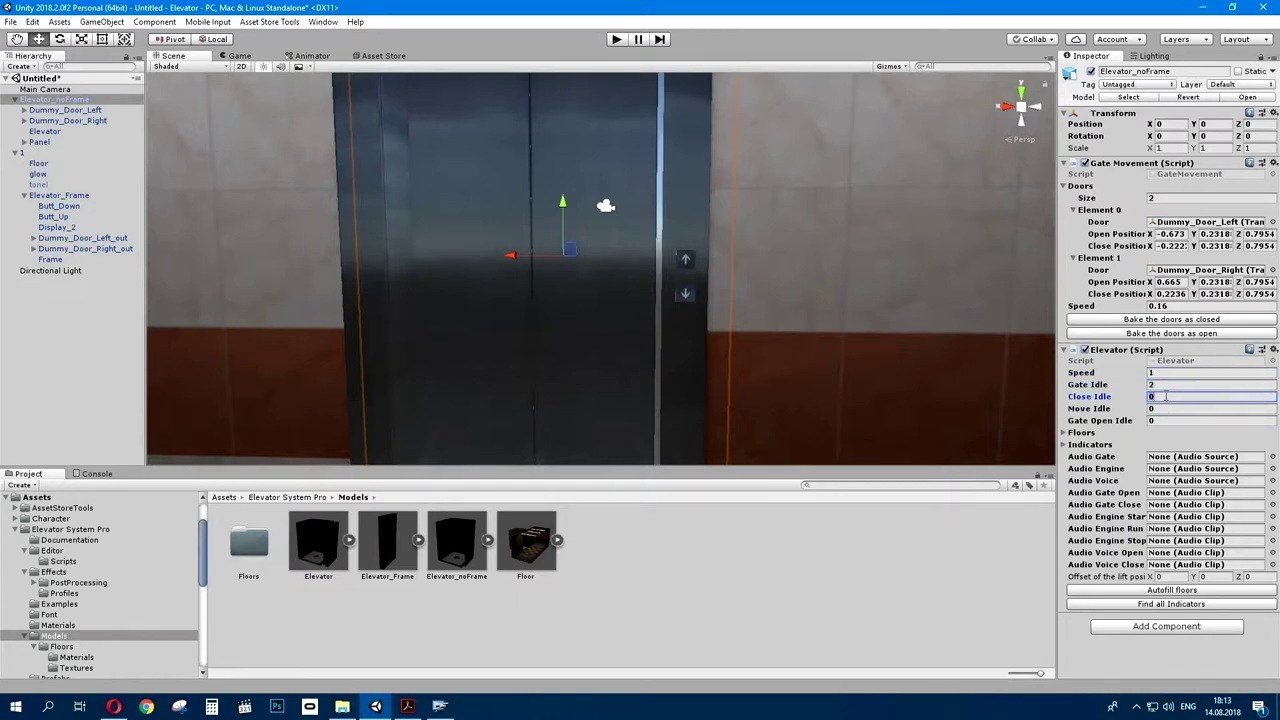
{"action": "type", "text": "1"}
{"action": "left_click", "coordinate": [1165, 408]}
{"action": "type", "text": "4"}
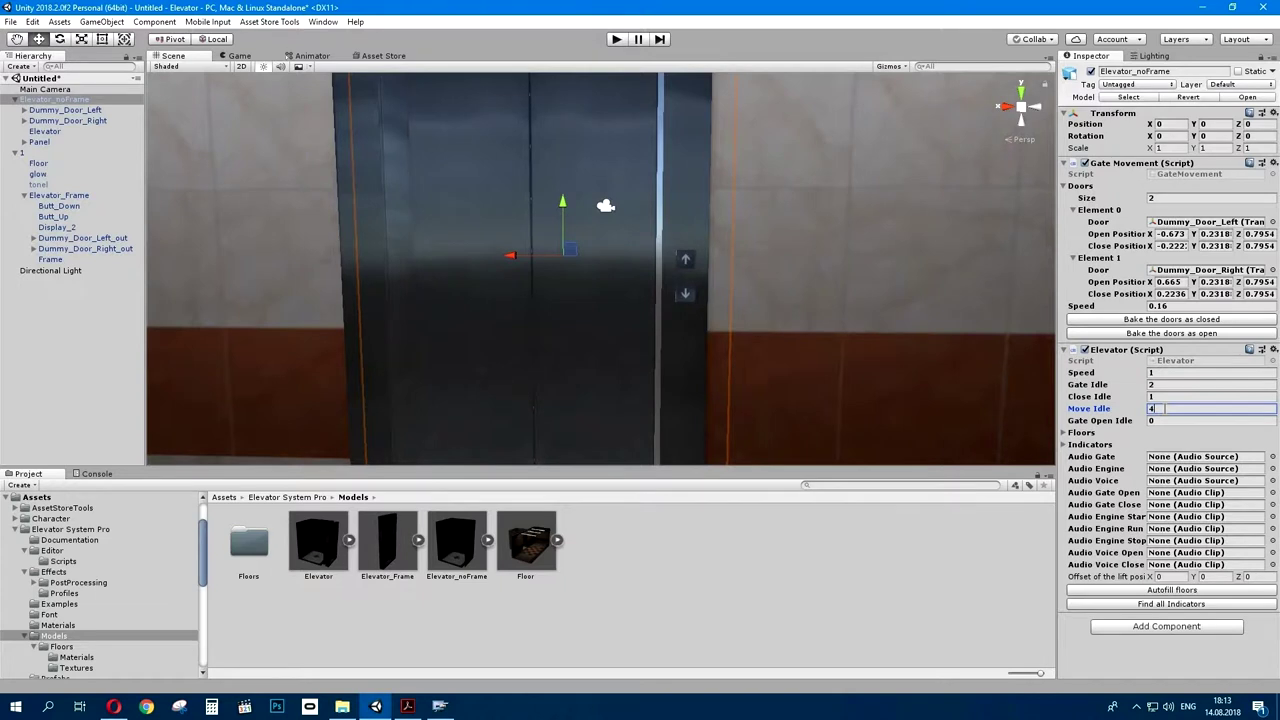
{"action": "left_click", "coordinate": [1169, 421]}
{"action": "type", "text": "5"}
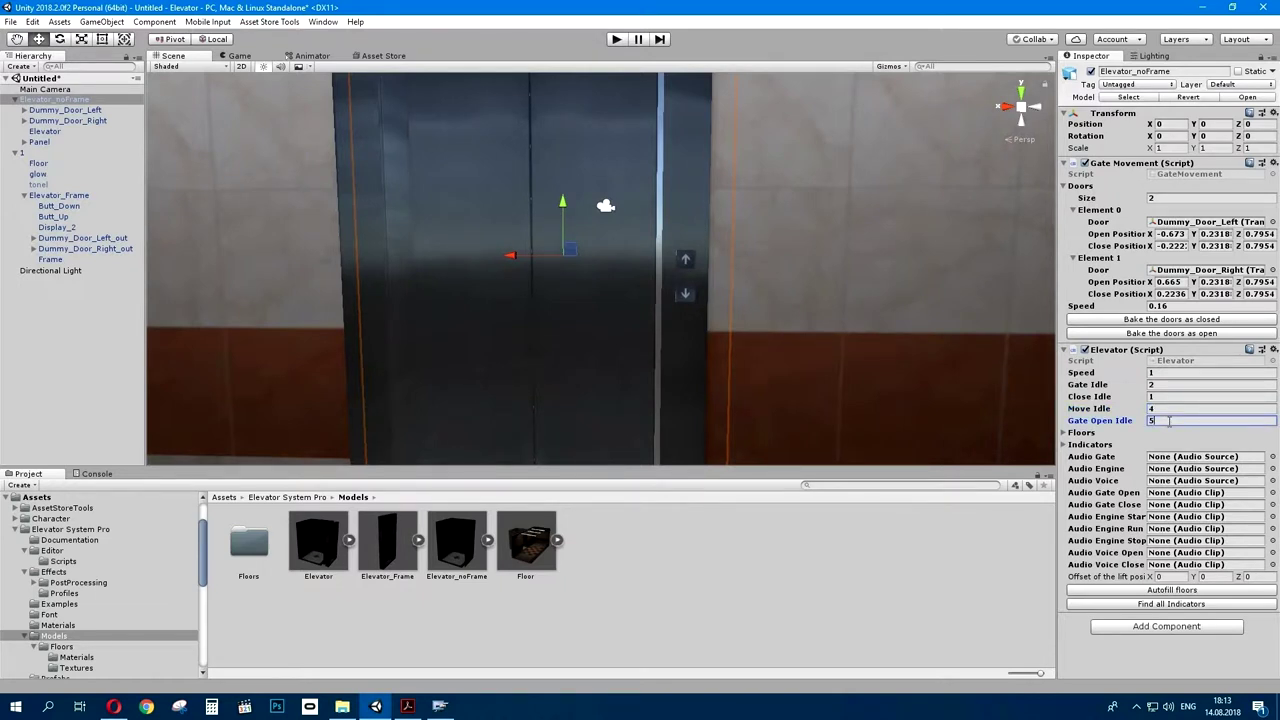
{"action": "left_click_drag", "start_coordinate": [1030, 390], "coordinate": [755, 362], "text": "alt"}
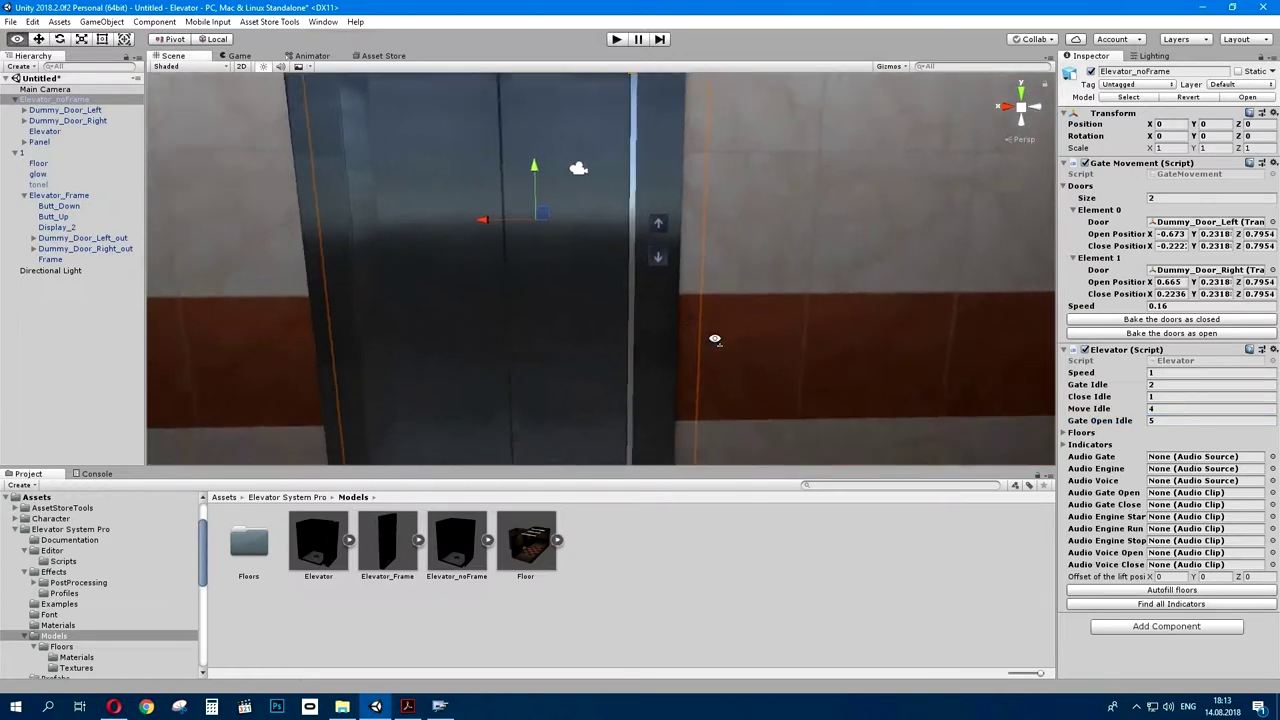
- Assign Elevator_noFrame to the Elevator field of call button object 1
{"action": "left_click", "coordinate": [61, 152]}
{"action": "left_click_drag", "start_coordinate": [53, 103], "coordinate": [1190, 456]}
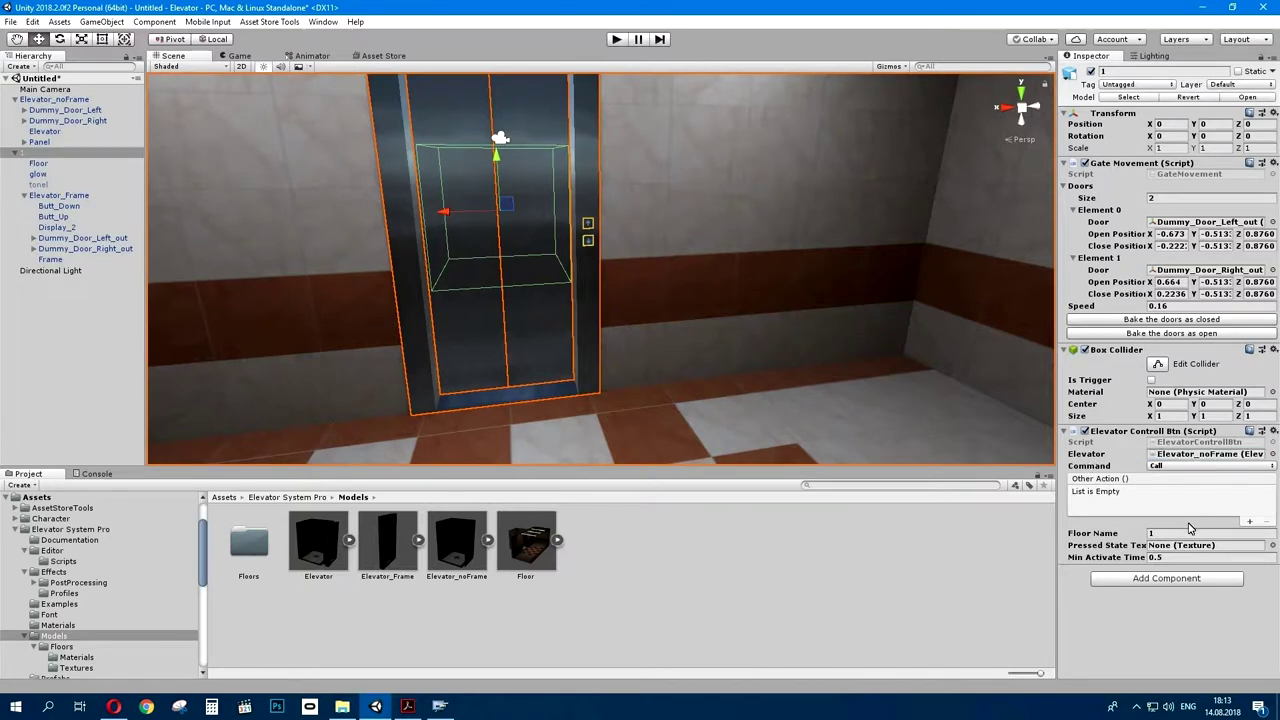
{"action": "left_click", "coordinate": [590, 228]}
{"action": "left_click", "coordinate": [588, 224]}
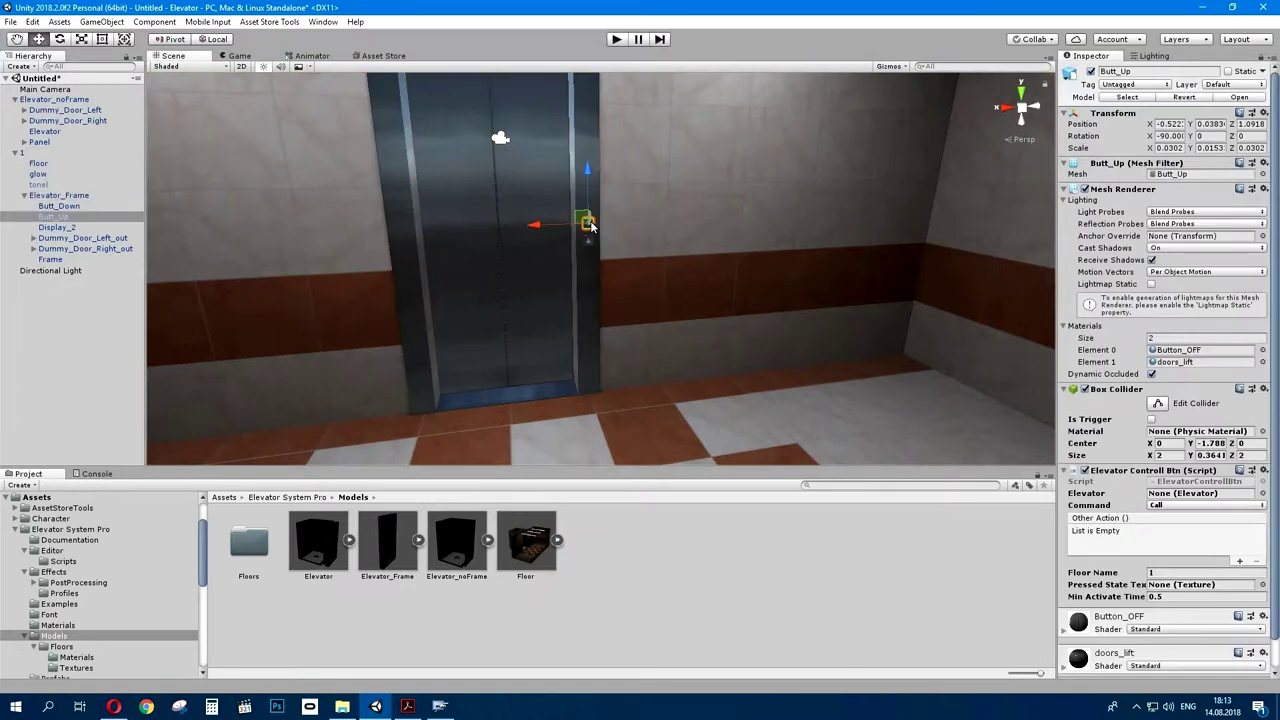
- Set Butt_Up's Pressed State Texture to Button_ON
{"action": "scroll", "coordinate": [1110, 592], "scroll_direction": "down", "scroll_amount": 2}
{"action": "left_click", "coordinate": [1110, 592]}
{"action": "scroll", "coordinate": [1100, 585], "scroll_direction": "down", "scroll_amount": 1}
{"action": "scroll", "coordinate": [1090, 575], "scroll_direction": "down", "scroll_amount": 1}
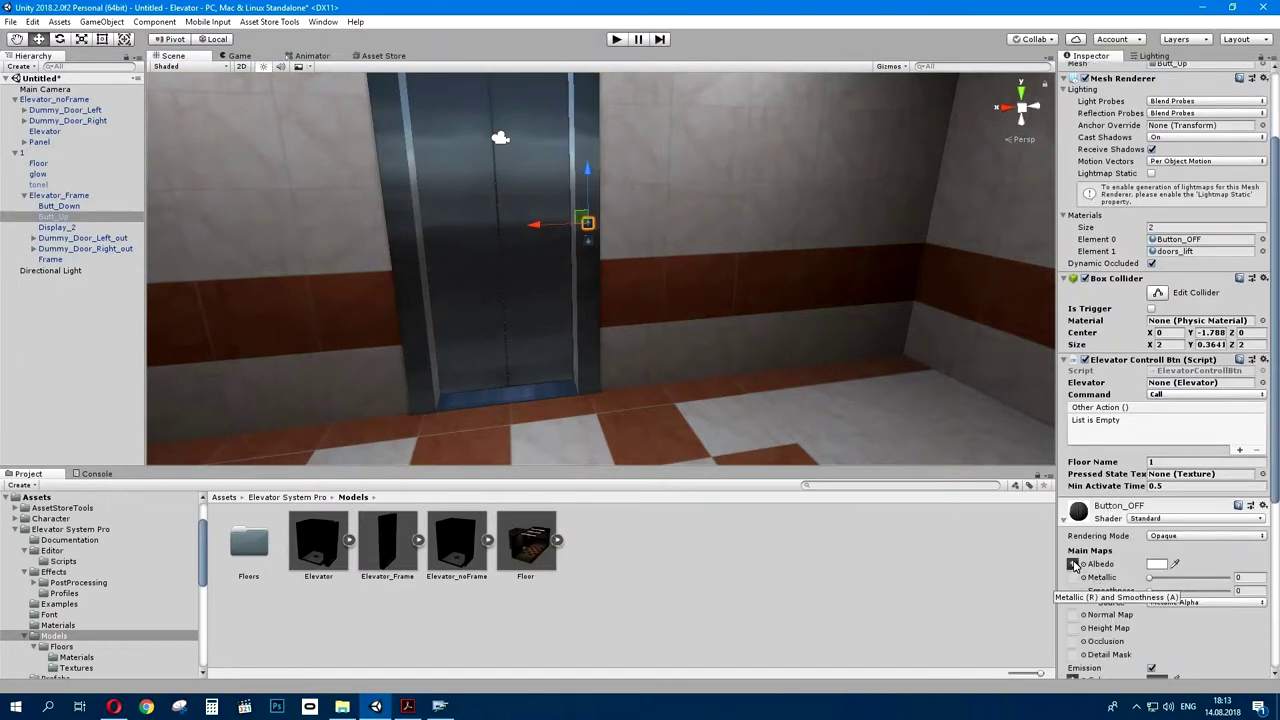
{"action": "left_click", "coordinate": [1073, 566]}
{"action": "left_click_drag", "start_coordinate": [401, 580], "coordinate": [1184, 484]}
{"action": "left_click", "coordinate": [1066, 524]}
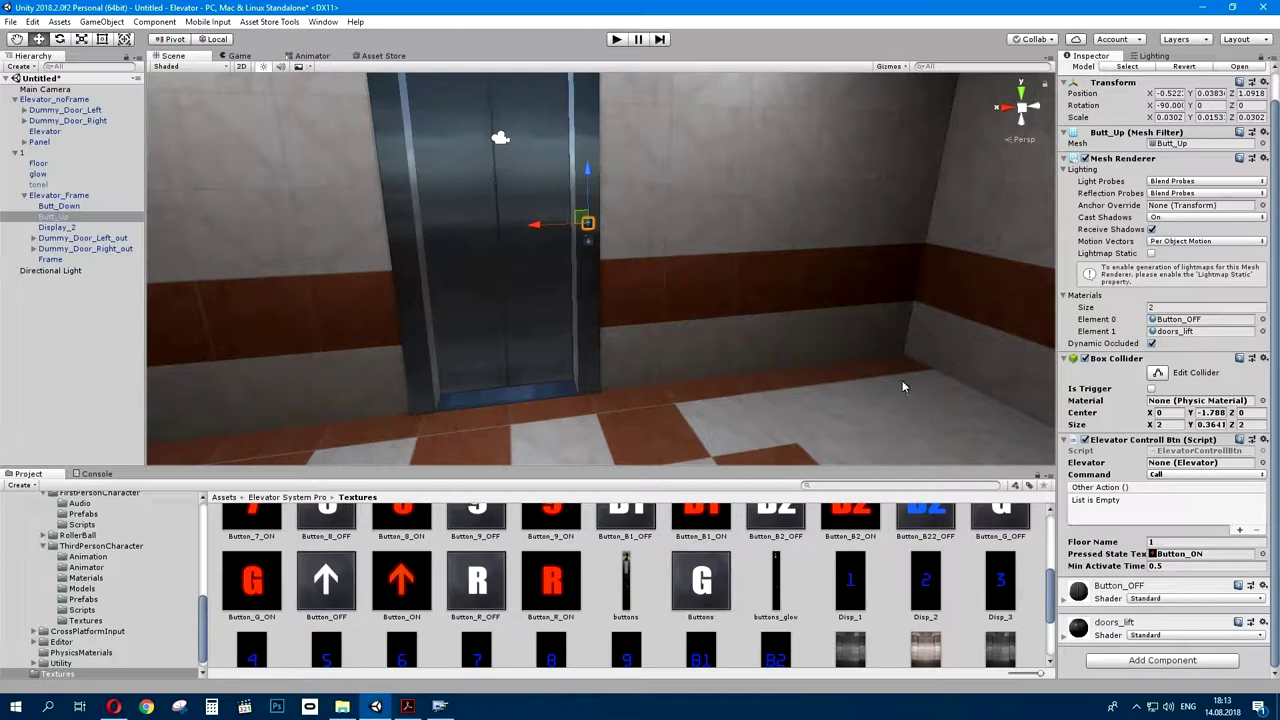
{"action": "mouse_move", "coordinate": [781, 358]}
{"action": "right_mouse_down"}
{"action": "mouse_move", "coordinate": [710, 307]}
{"action": "mouse_move", "coordinate": [740, 318]}
{"action": "right_mouse_up"}
{"action": "left_click", "coordinate": [307, 499]}
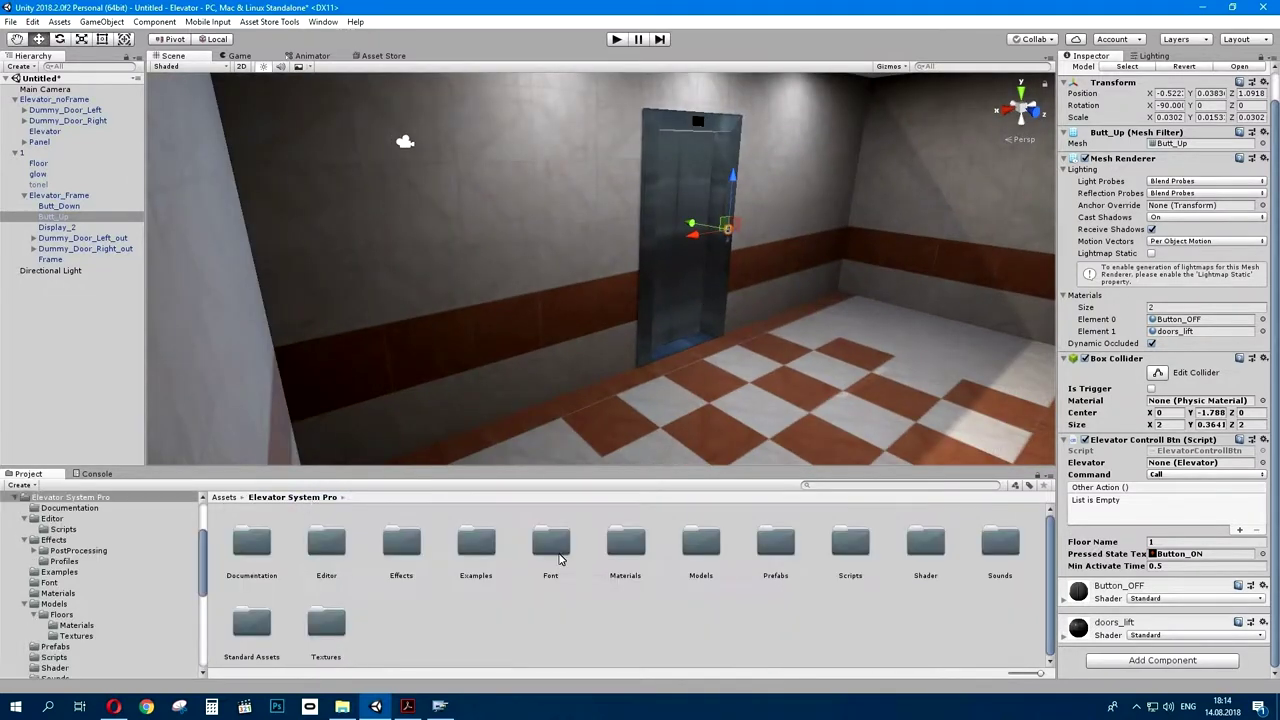
- Add the three Audio Source prefabs from Prefabs as children of Elevator_noFrame
{"action": "double_click", "coordinate": [790, 556]}
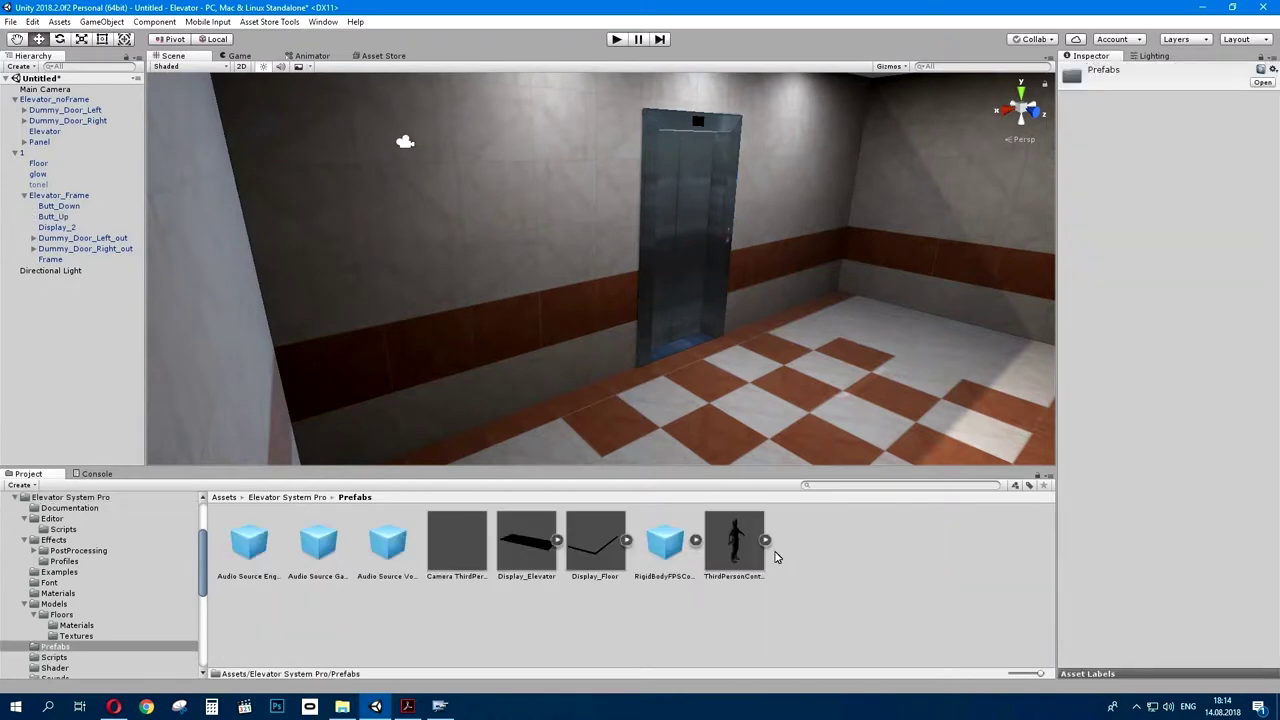
{"action": "left_click", "coordinate": [250, 555]}
{"action": "left_click", "coordinate": [388, 555], "text": "shift"}
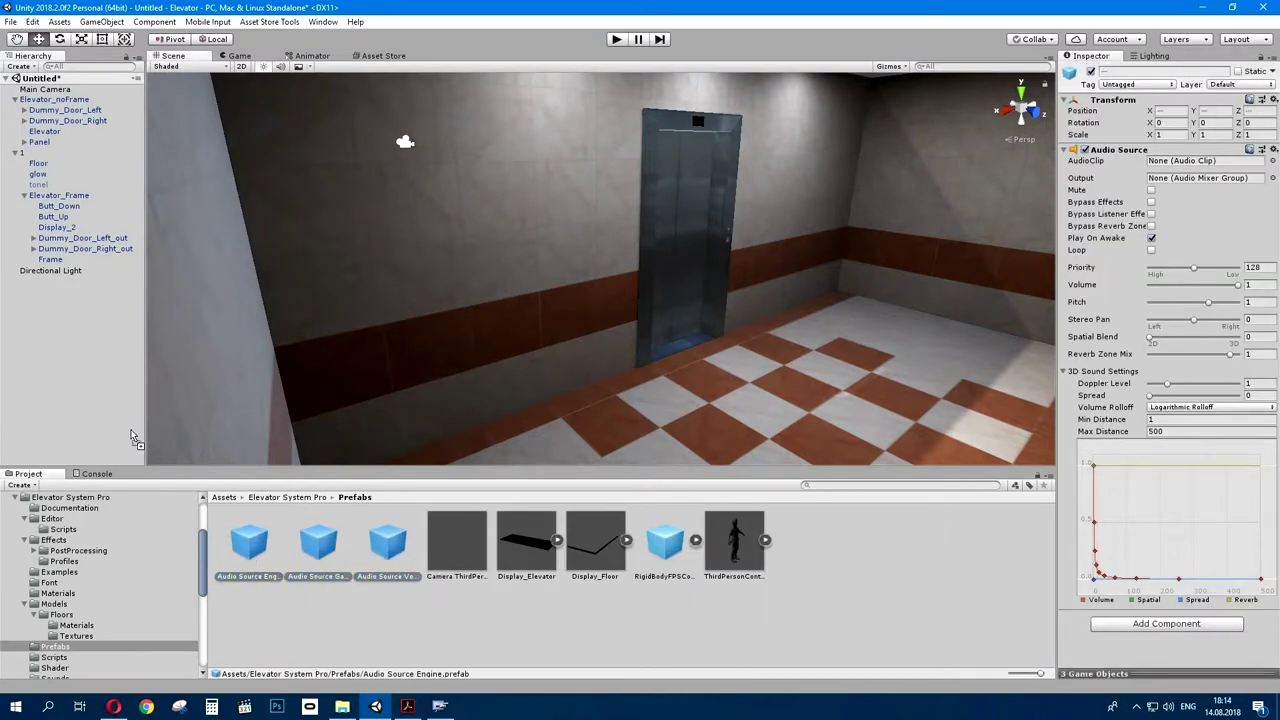
{"action": "left_click_drag", "start_coordinate": [130, 437], "coordinate": [90, 377]}
{"action": "mouse_move", "coordinate": [493, 305]}
{"action": "right_mouse_down"}
{"action": "mouse_move", "coordinate": [856, 266]}
{"action": "mouse_move", "coordinate": [790, 270]}
{"action": "right_mouse_up"}
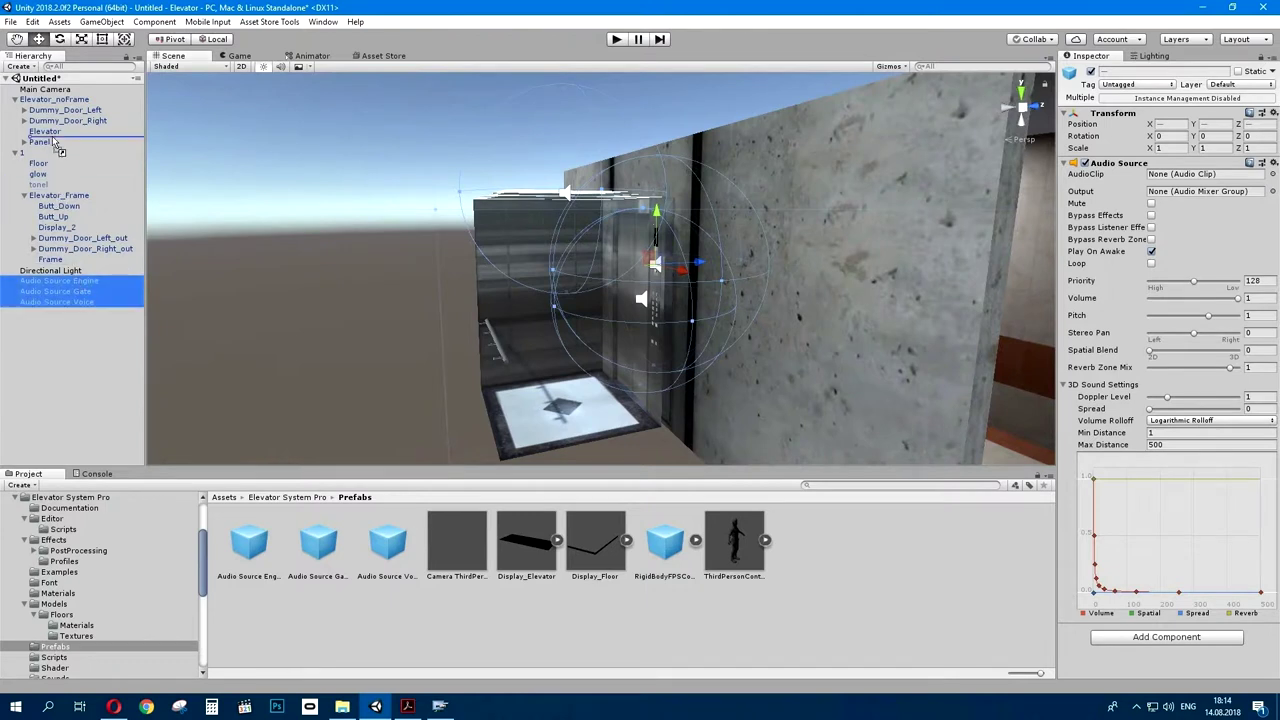
{"action": "left_click_drag", "start_coordinate": [72, 288], "coordinate": [52, 107]}
- Link Audio Source Gate, Engine and Voice to the Elevator script's Audio Gate, Engine and Voice slots
{"action": "left_click", "coordinate": [52, 100]}
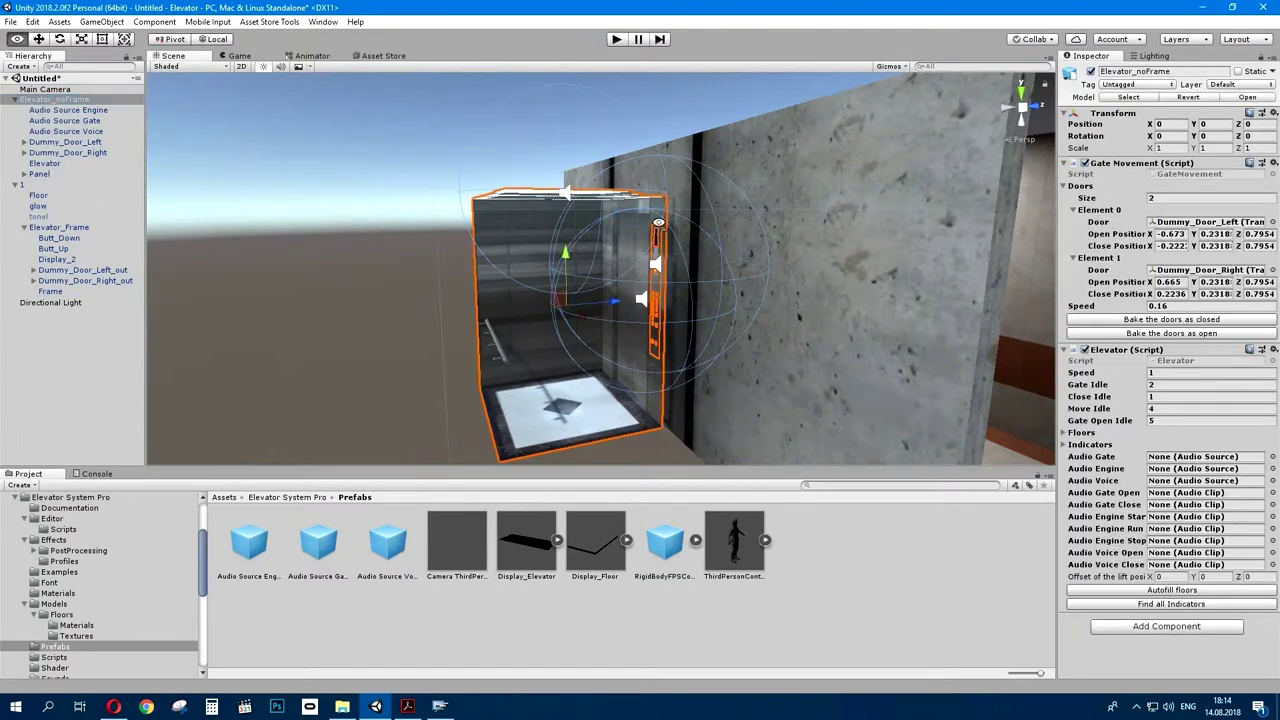
{"action": "right_click_drag", "start_coordinate": [600, 235], "coordinate": [633, 233]}
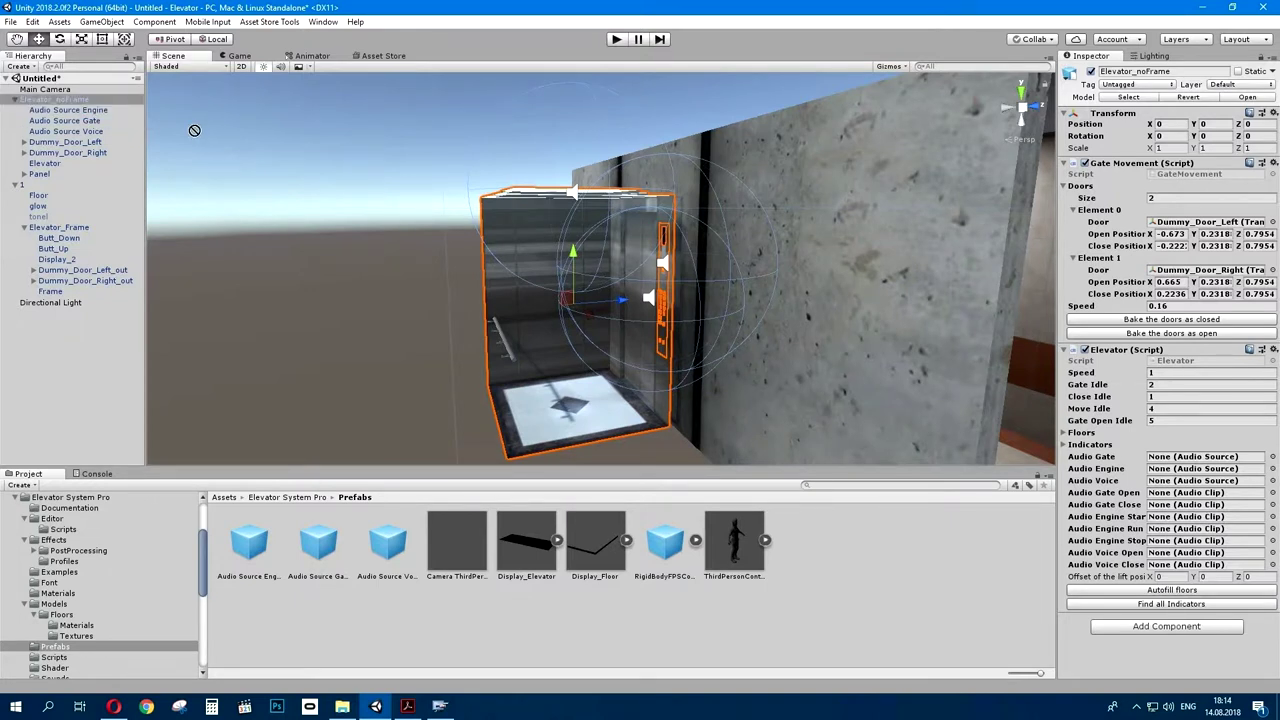
{"action": "left_click_drag", "start_coordinate": [1145, 337], "coordinate": [1208, 464]}
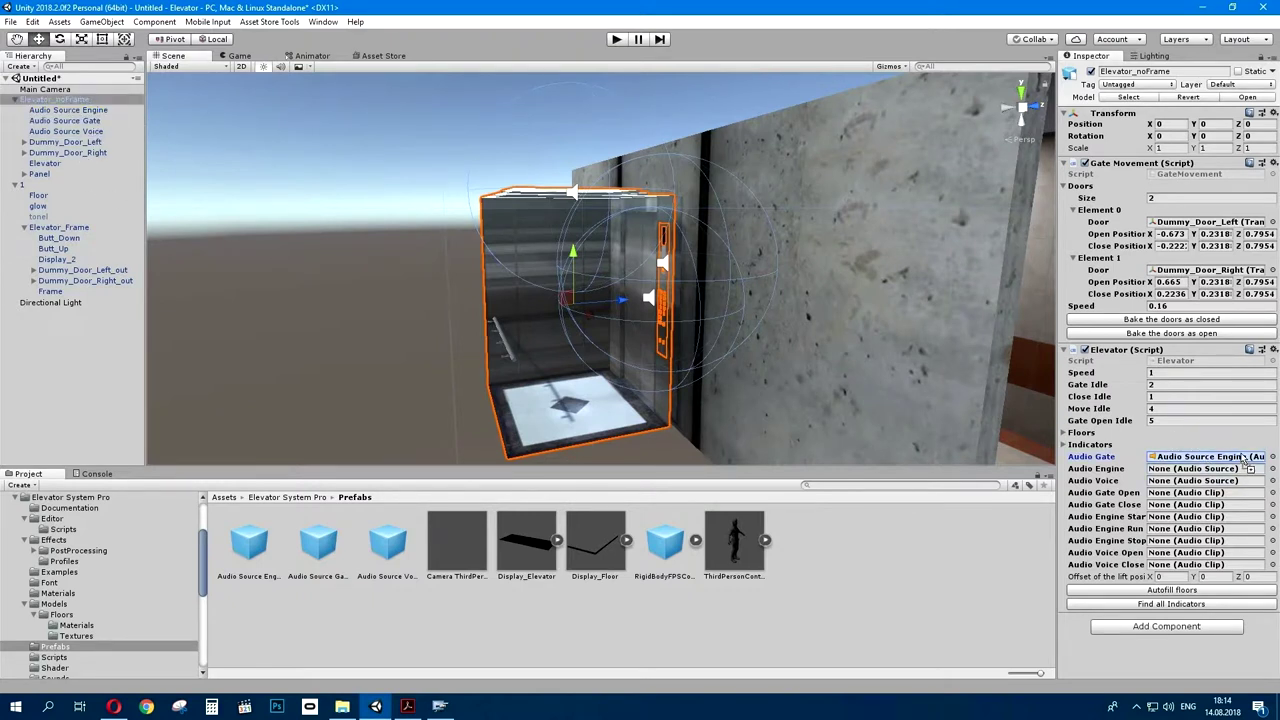
{"action": "left_click_drag", "start_coordinate": [64, 120], "coordinate": [1232, 470]}
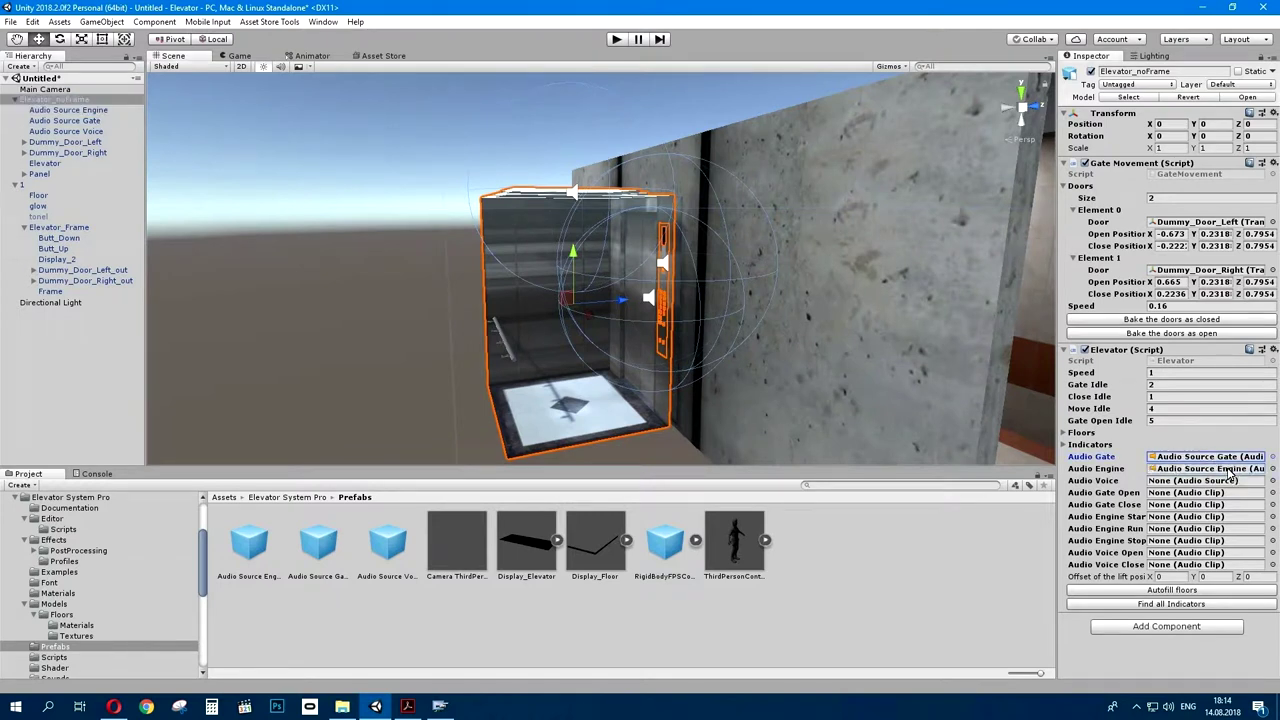
{"action": "left_click", "coordinate": [93, 135]}
{"action": "left_click_drag", "start_coordinate": [93, 135], "coordinate": [1207, 484]}
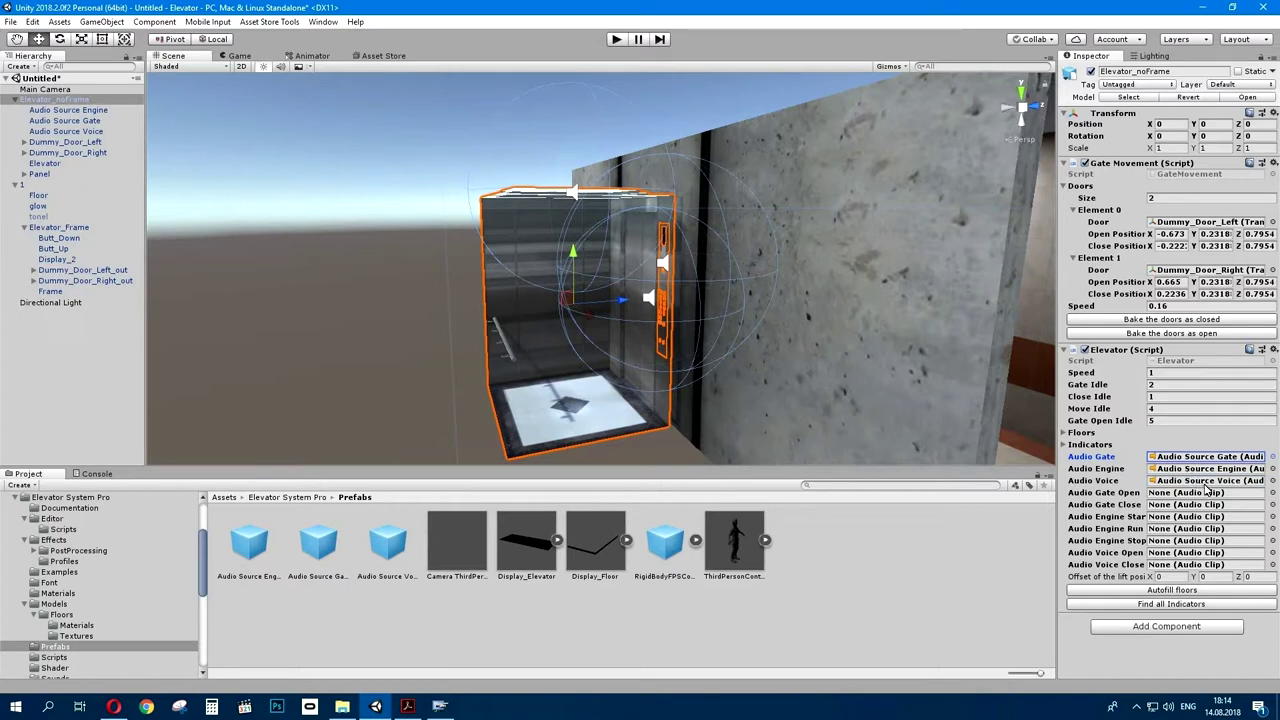
- Assign open1 to Audio Gate Open, Close2 to Audio Gate Close, and start to Audio Engine Start
{"action": "left_click", "coordinate": [1273, 493]}
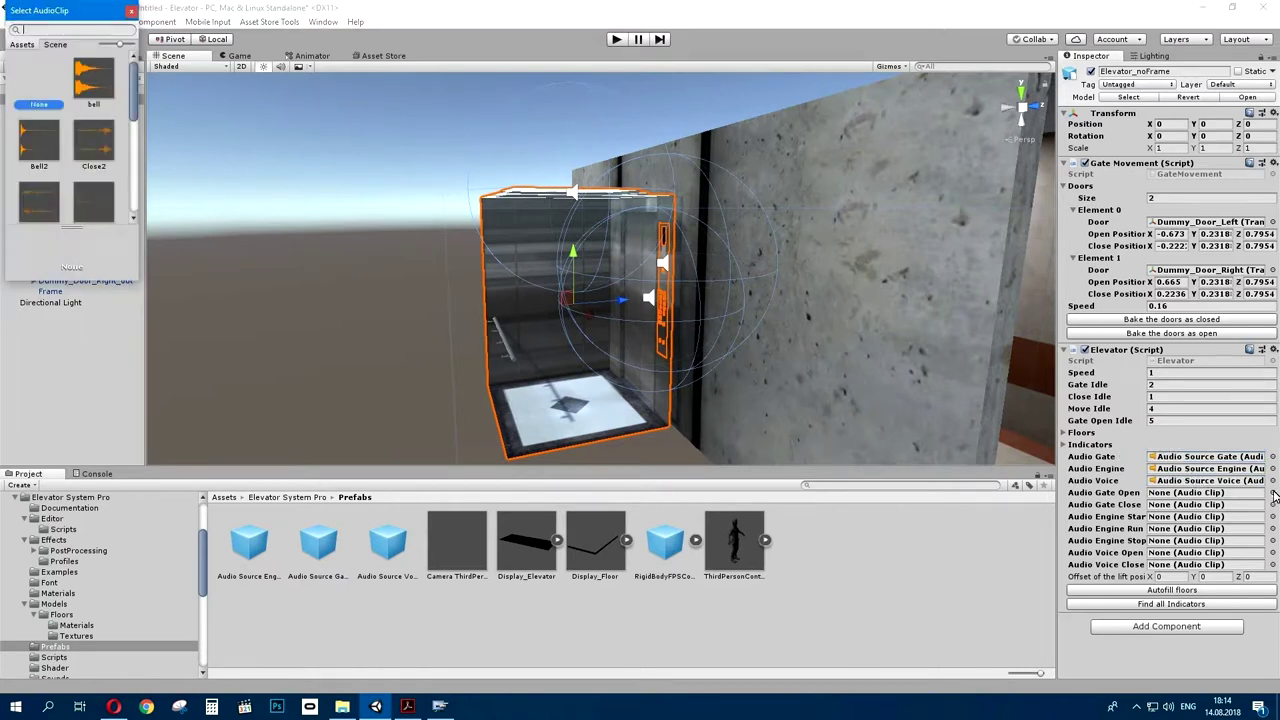
{"action": "type", "text": "ope"}
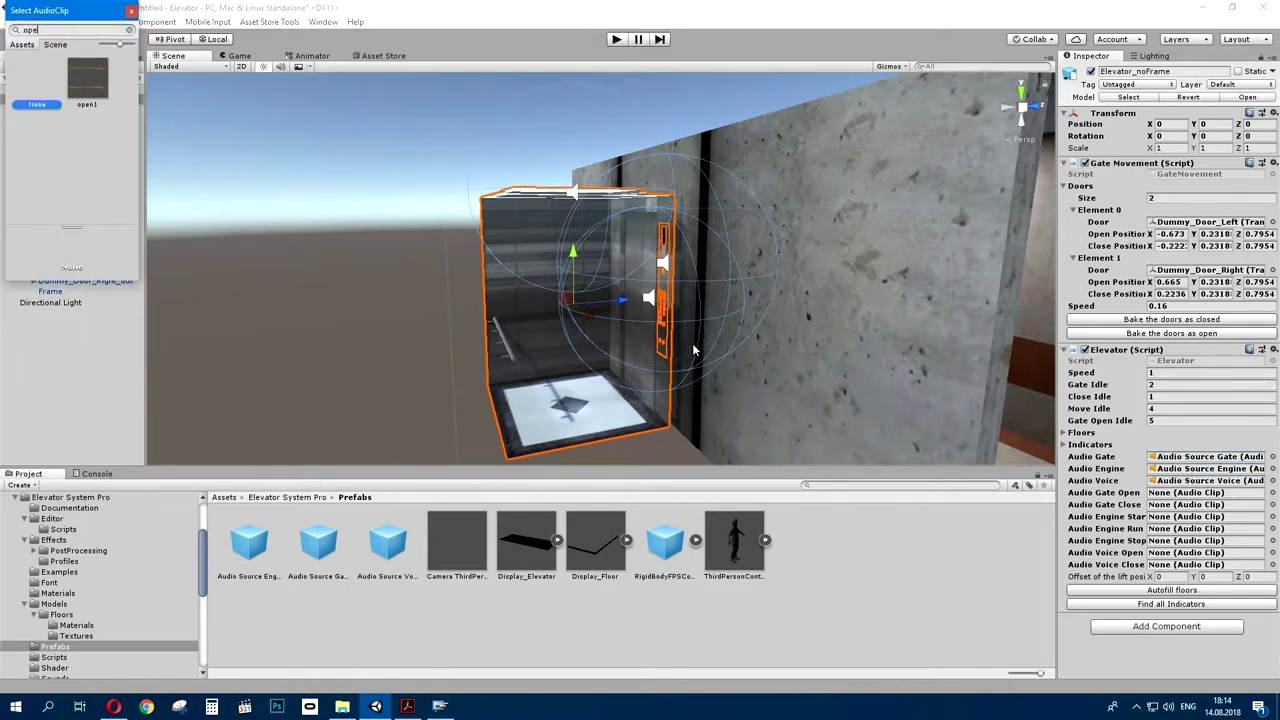
{"action": "double_click", "coordinate": [88, 88]}
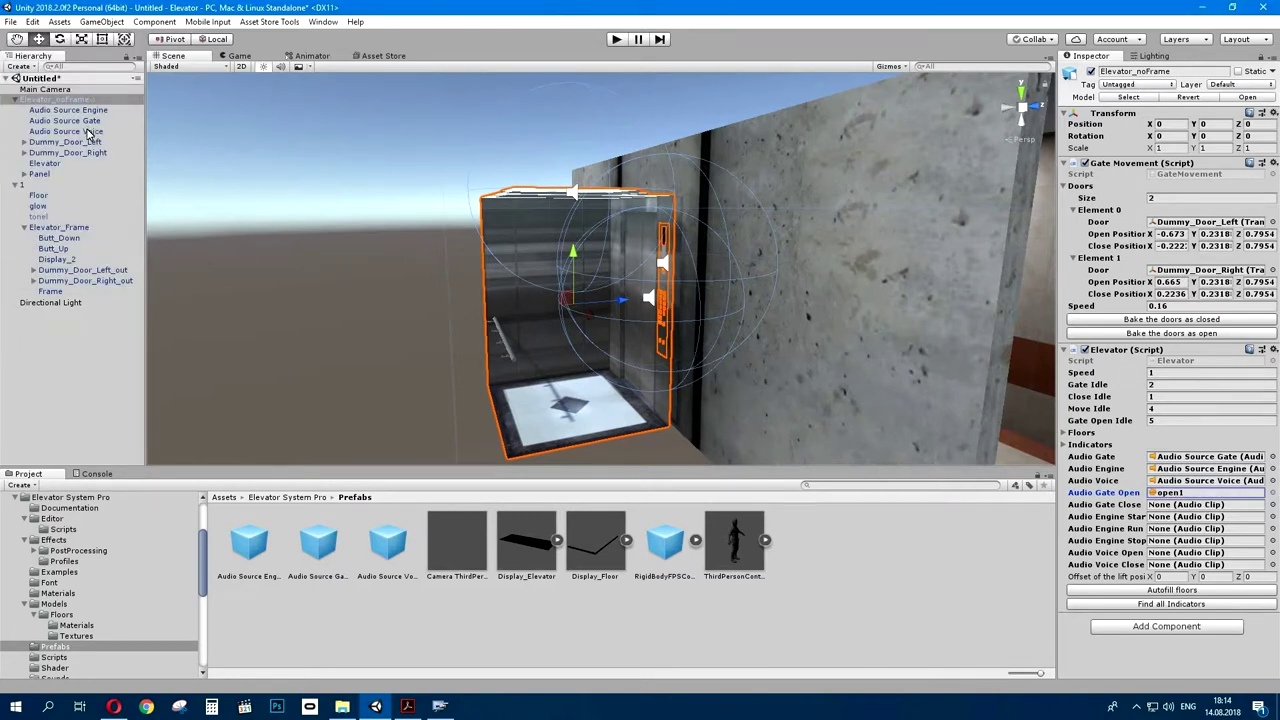
{"action": "left_click", "coordinate": [1273, 505]}
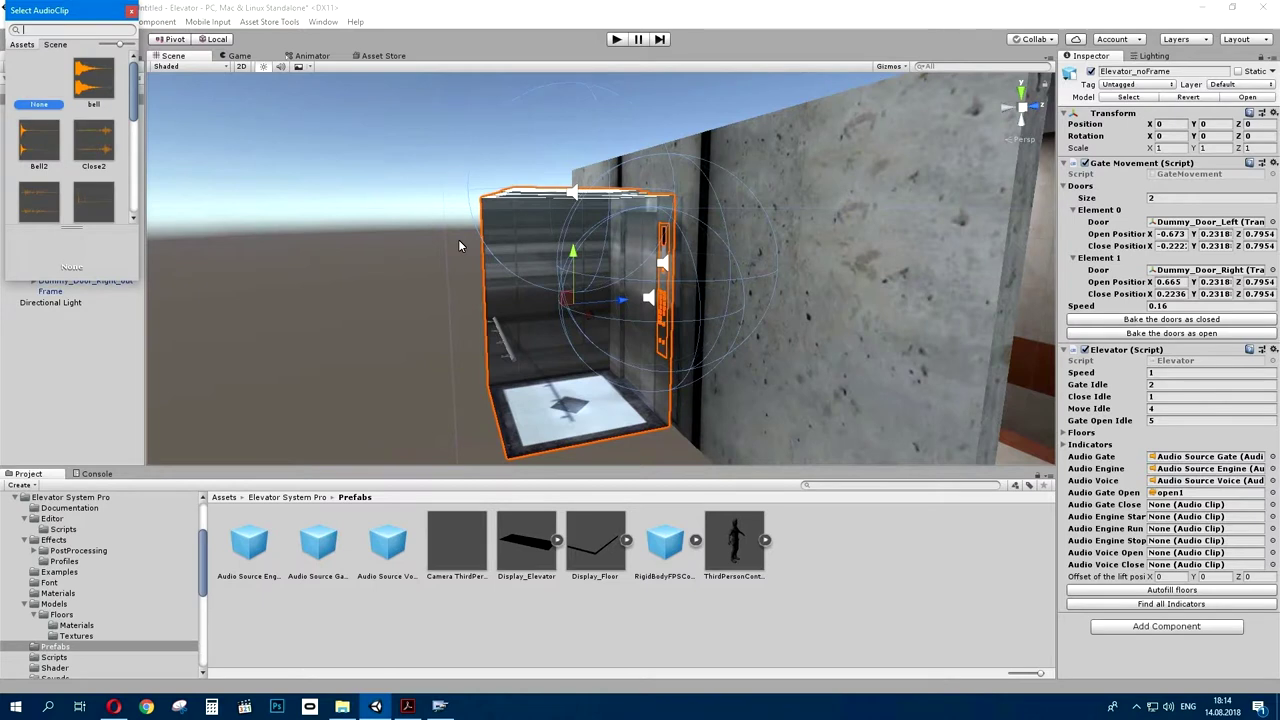
{"action": "type", "text": "clo"}
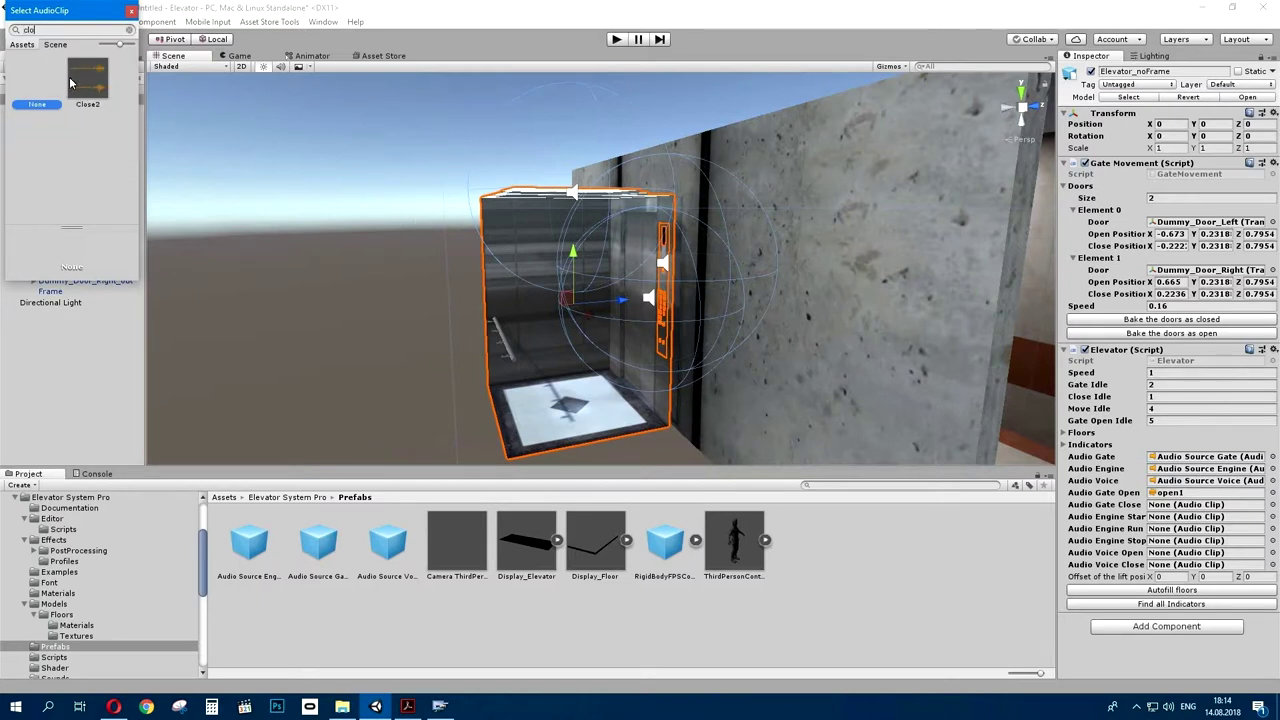
{"action": "double_click", "coordinate": [82, 86]}
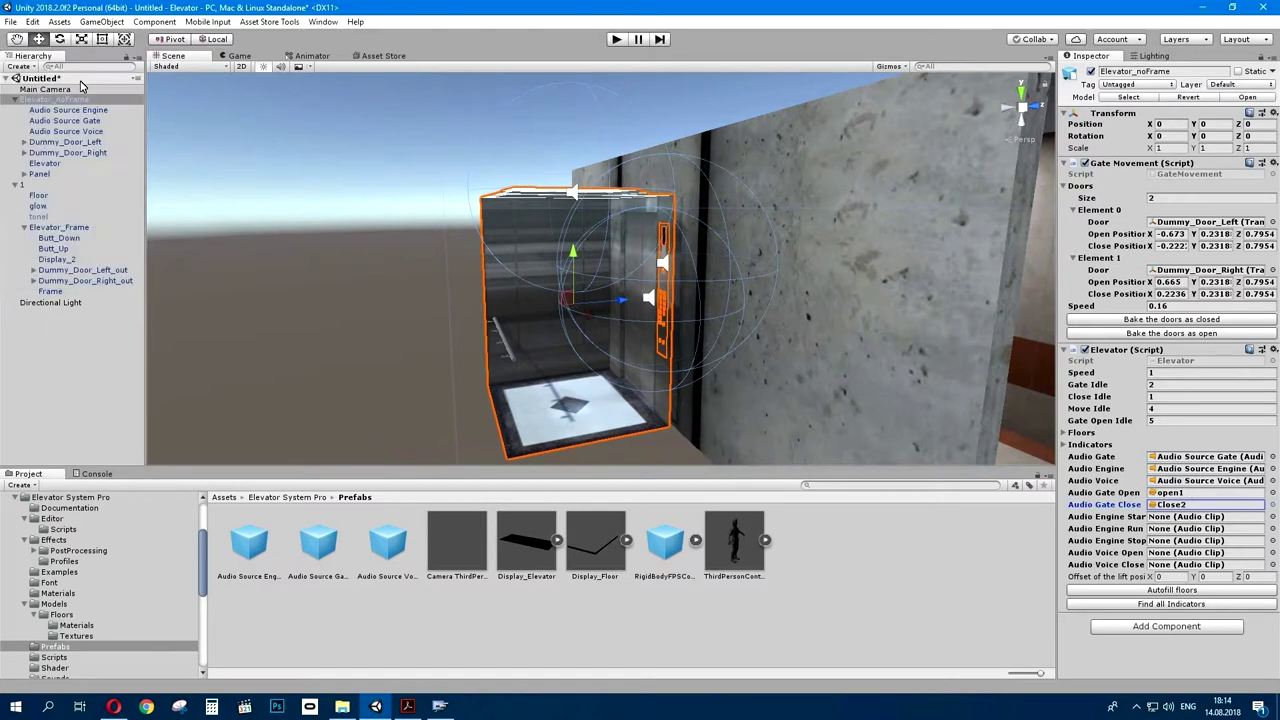
{"action": "left_click", "coordinate": [1273, 517]}
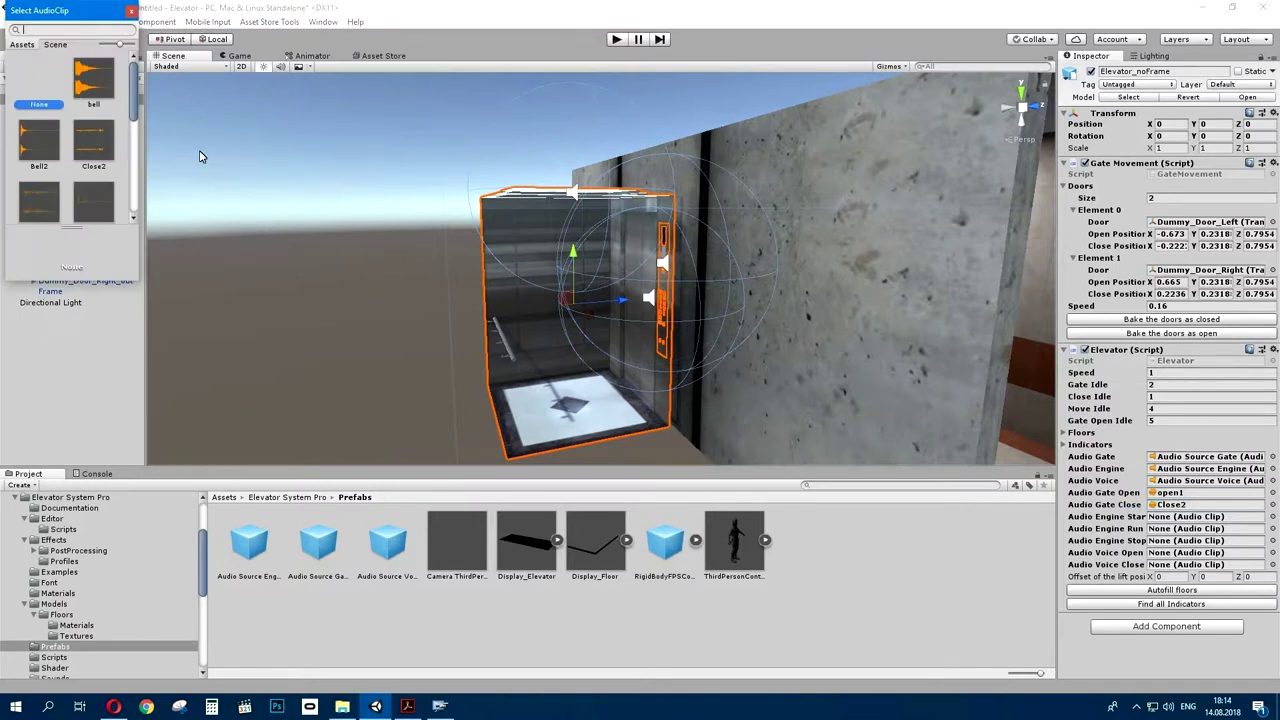
{"action": "type", "text": "sta"}
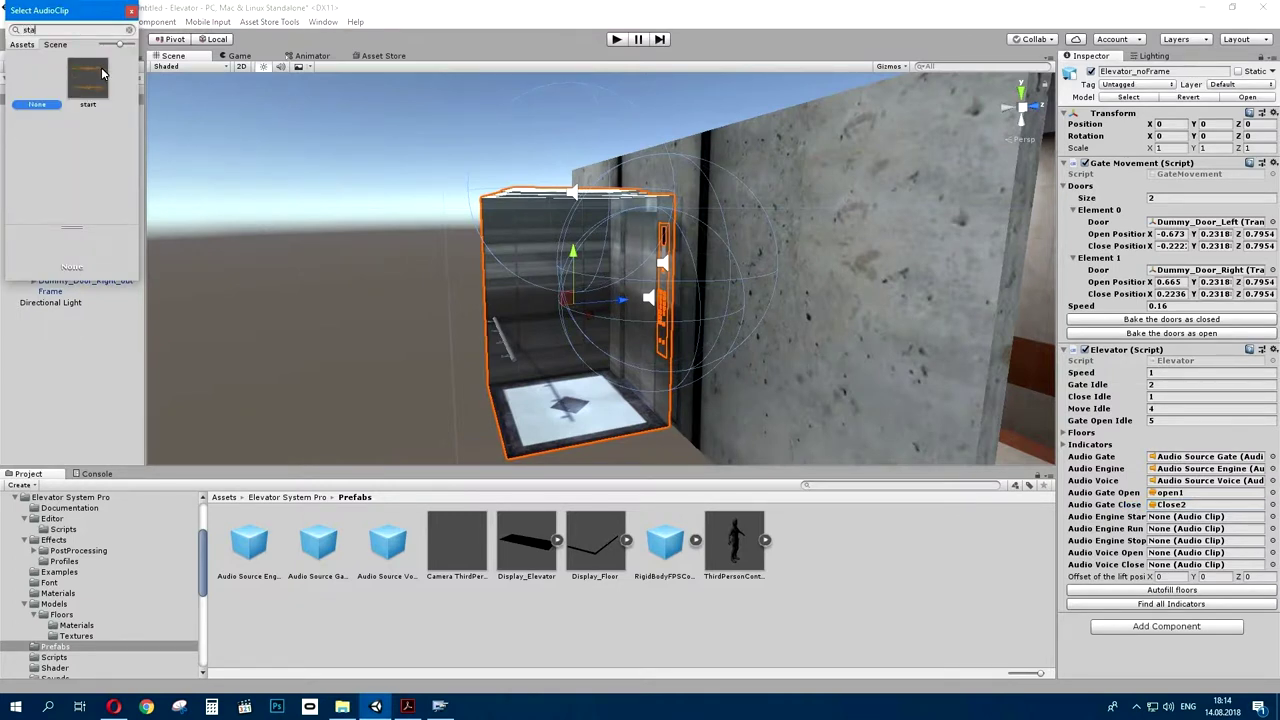
{"action": "double_click", "coordinate": [101, 80]}
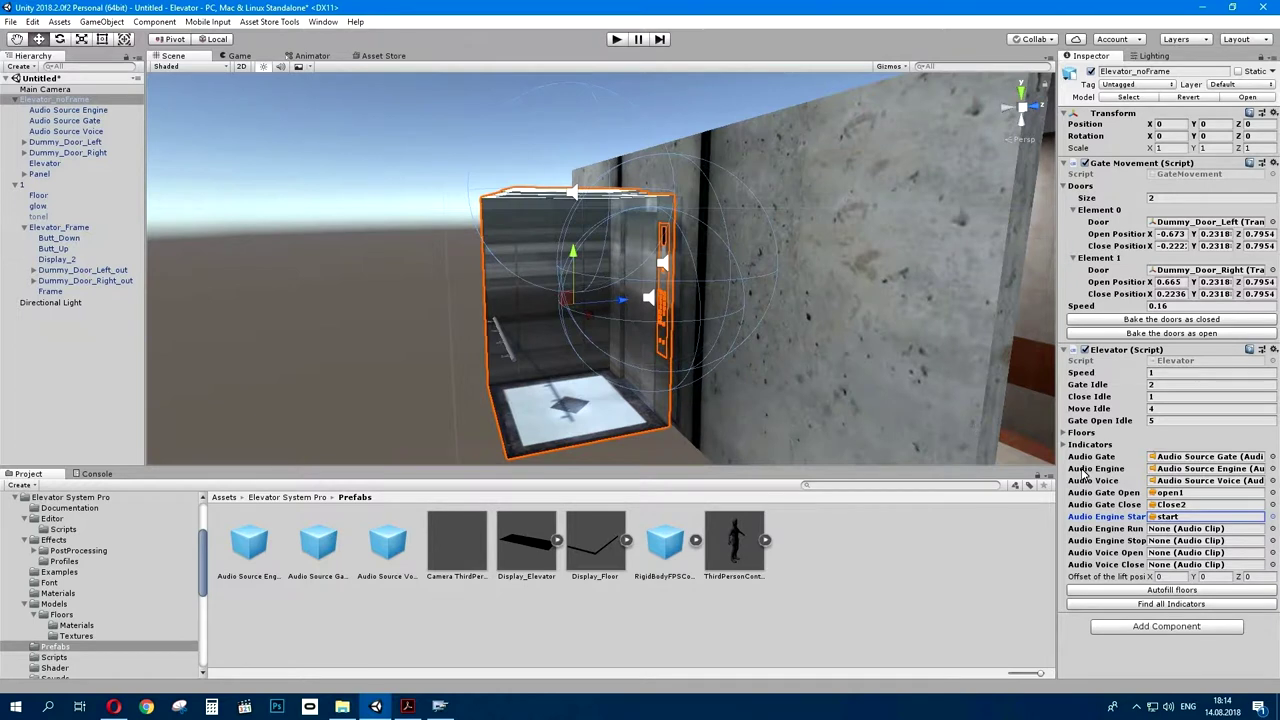
- Set Audio Engine Run to the Run clip and Audio Engine Stop to End
{"action": "left_click", "coordinate": [1273, 529]}
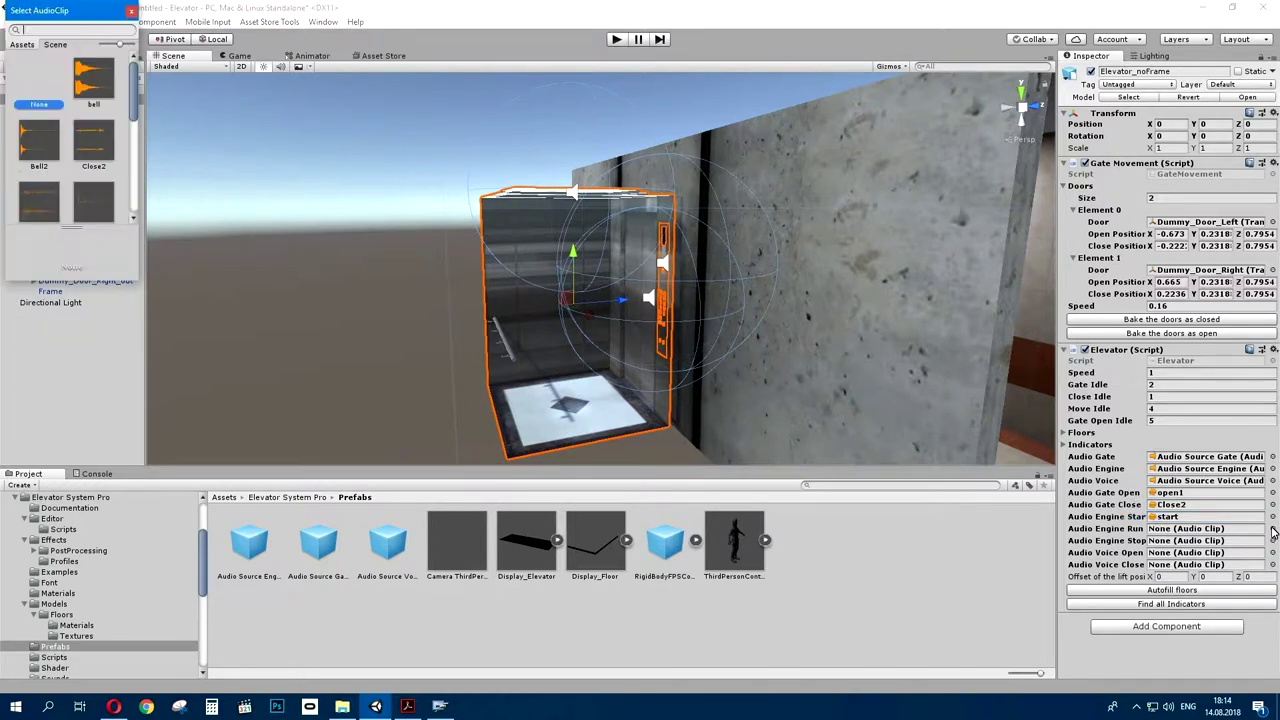
{"action": "type", "text": "run"}
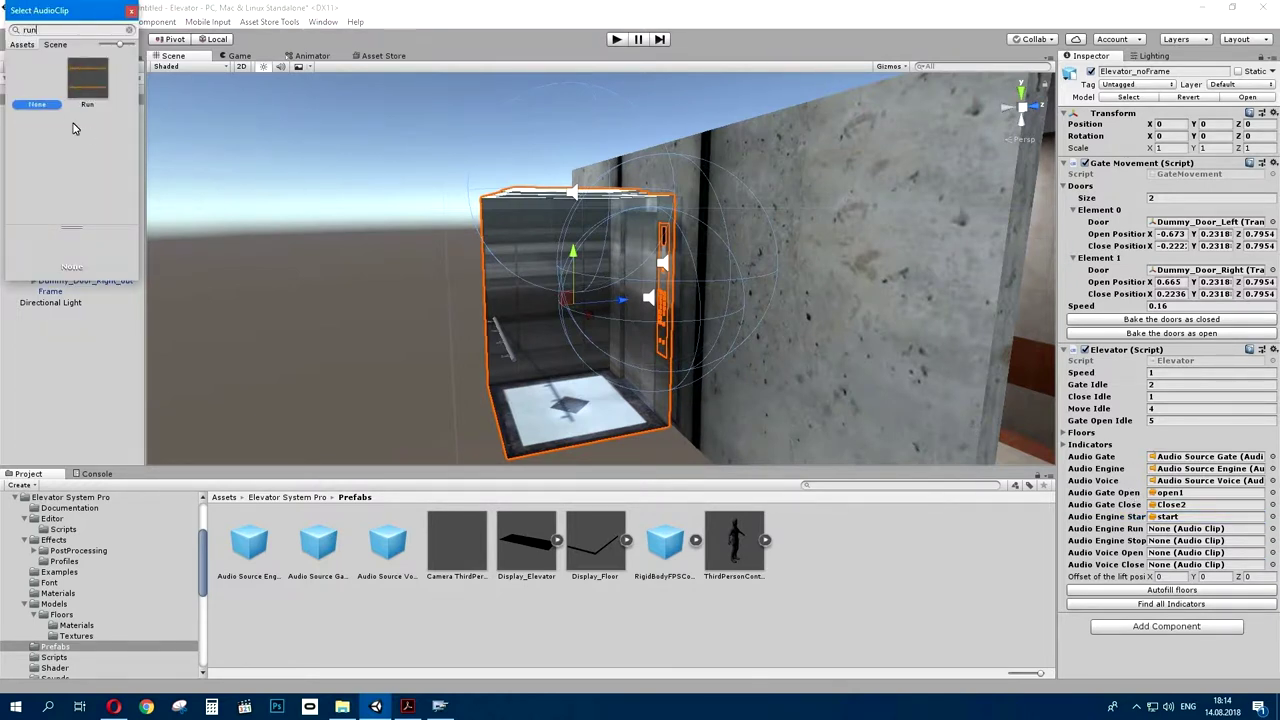
{"action": "double_click", "coordinate": [91, 90]}
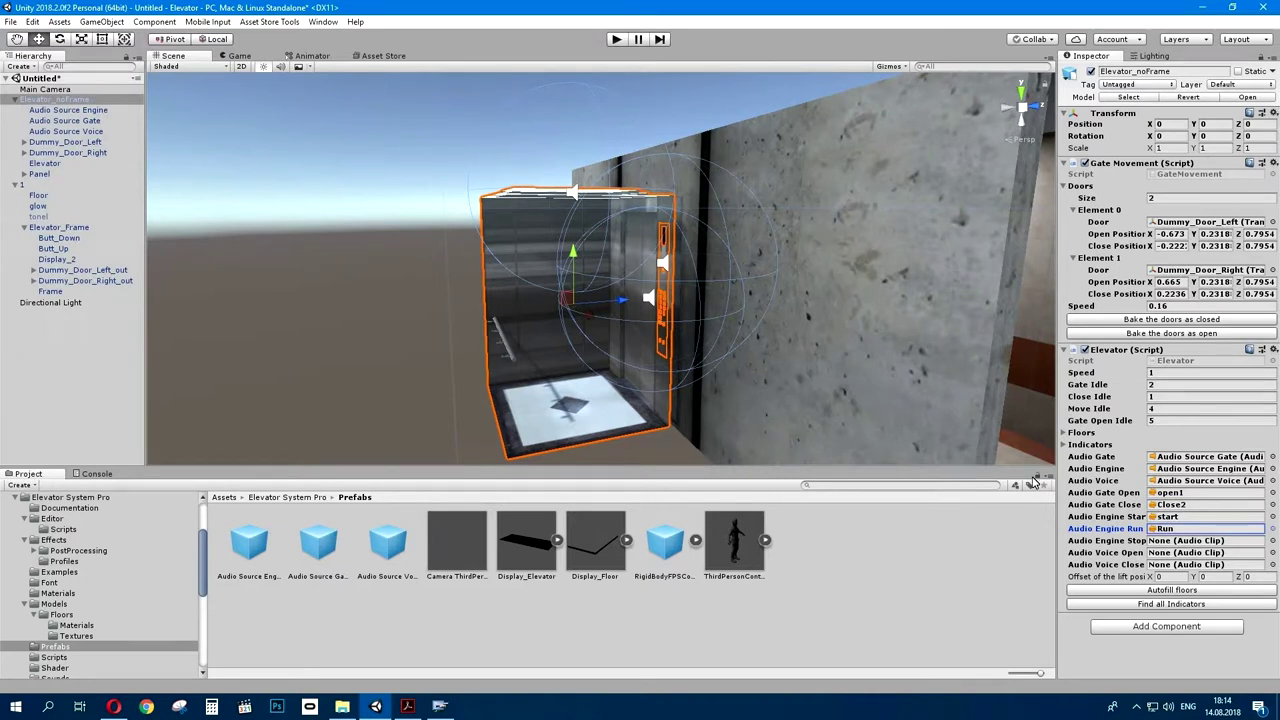
{"action": "left_click", "coordinate": [1273, 541]}
{"action": "type", "text": "en"}
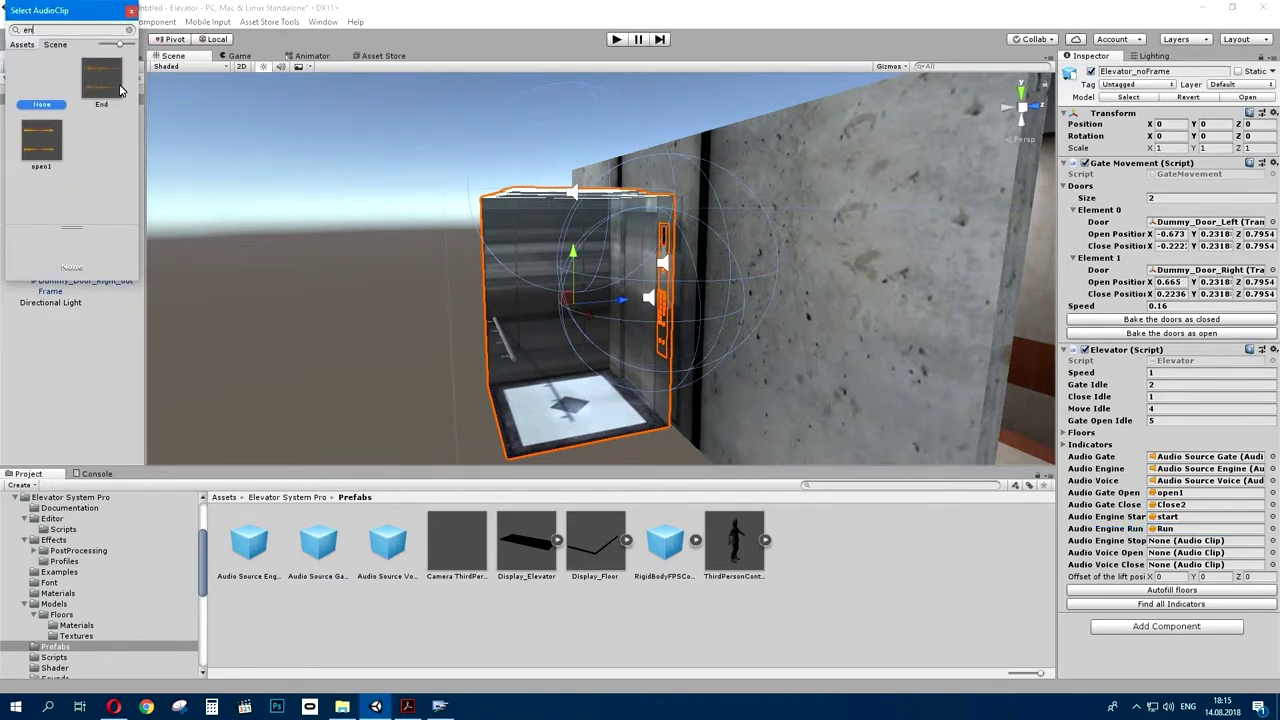
{"action": "double_click", "coordinate": [119, 88]}
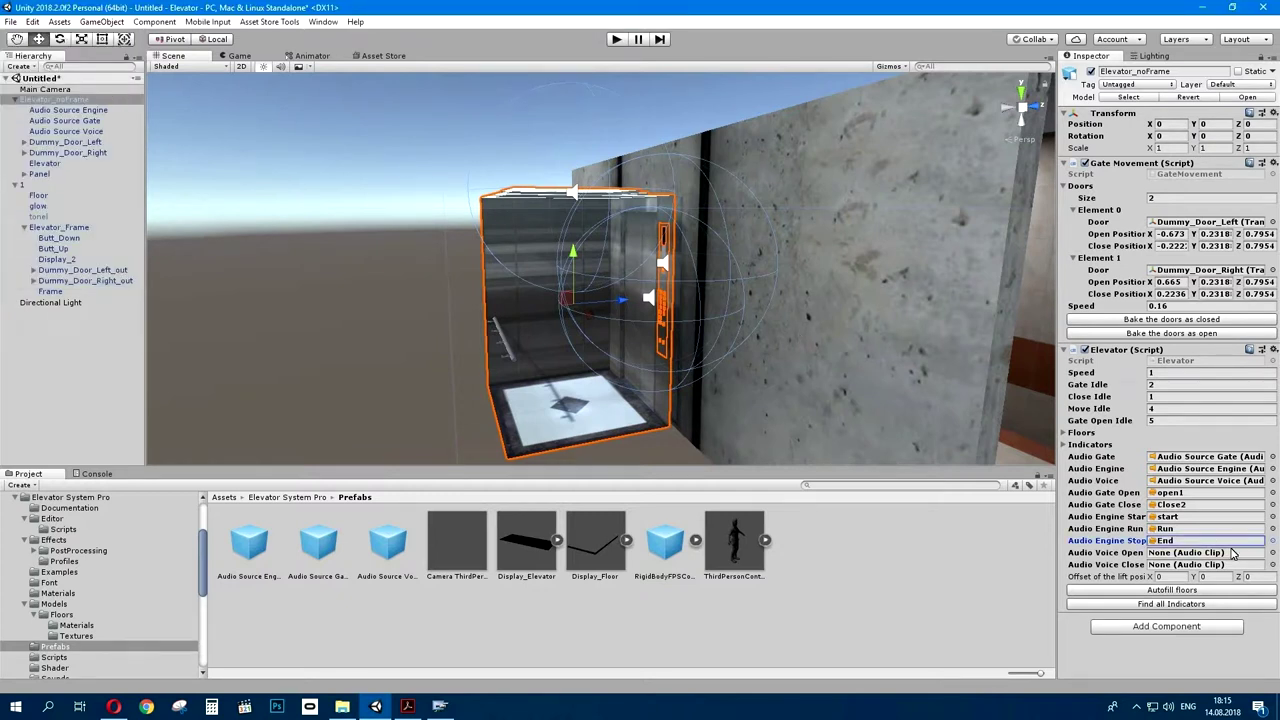
- Use Bell2 for both the door-open and door-close voice slots
{"action": "left_click", "coordinate": [1273, 553]}
{"action": "type", "text": "bel"}
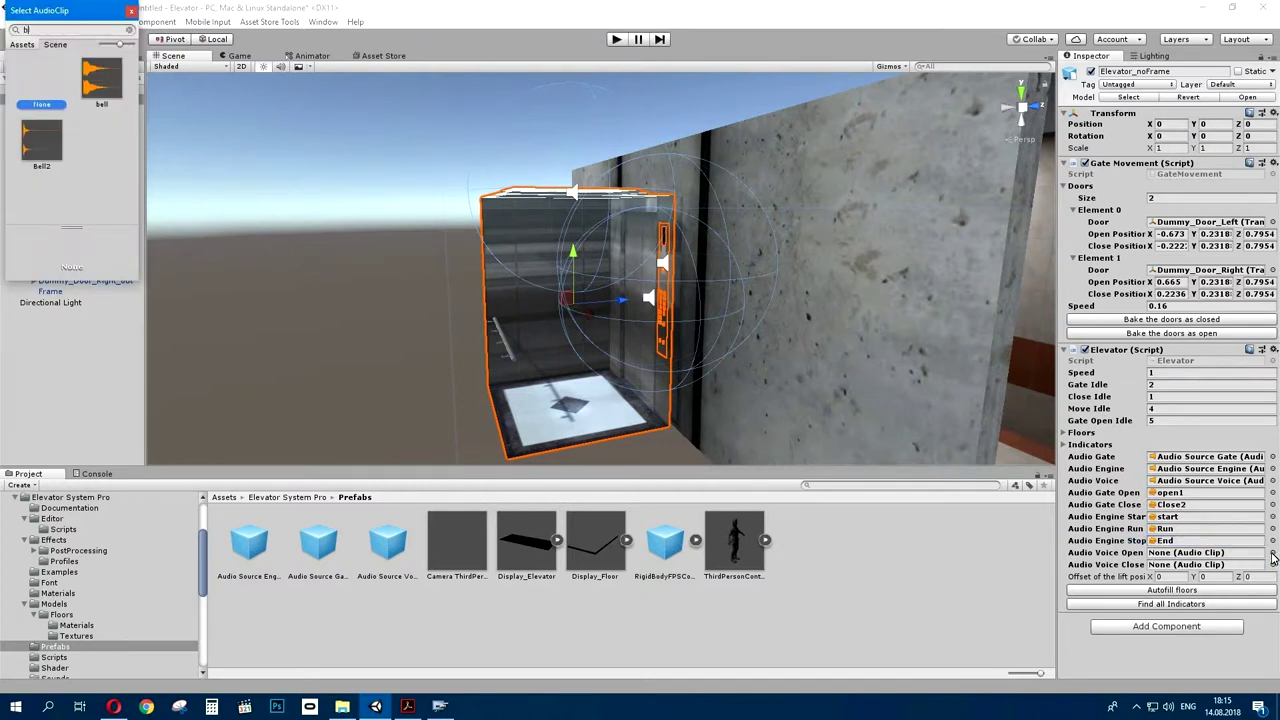
{"action": "double_click", "coordinate": [41, 140]}
{"action": "left_click", "coordinate": [1273, 566]}
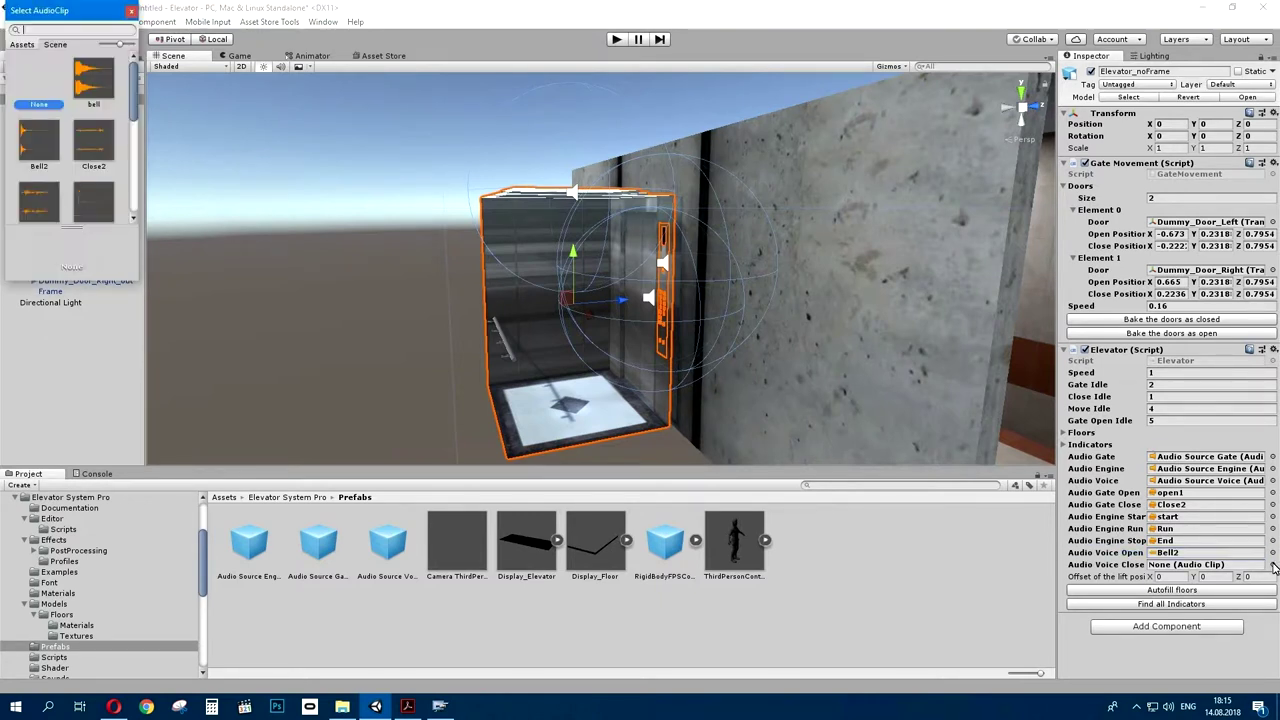
{"action": "double_click", "coordinate": [52, 146]}
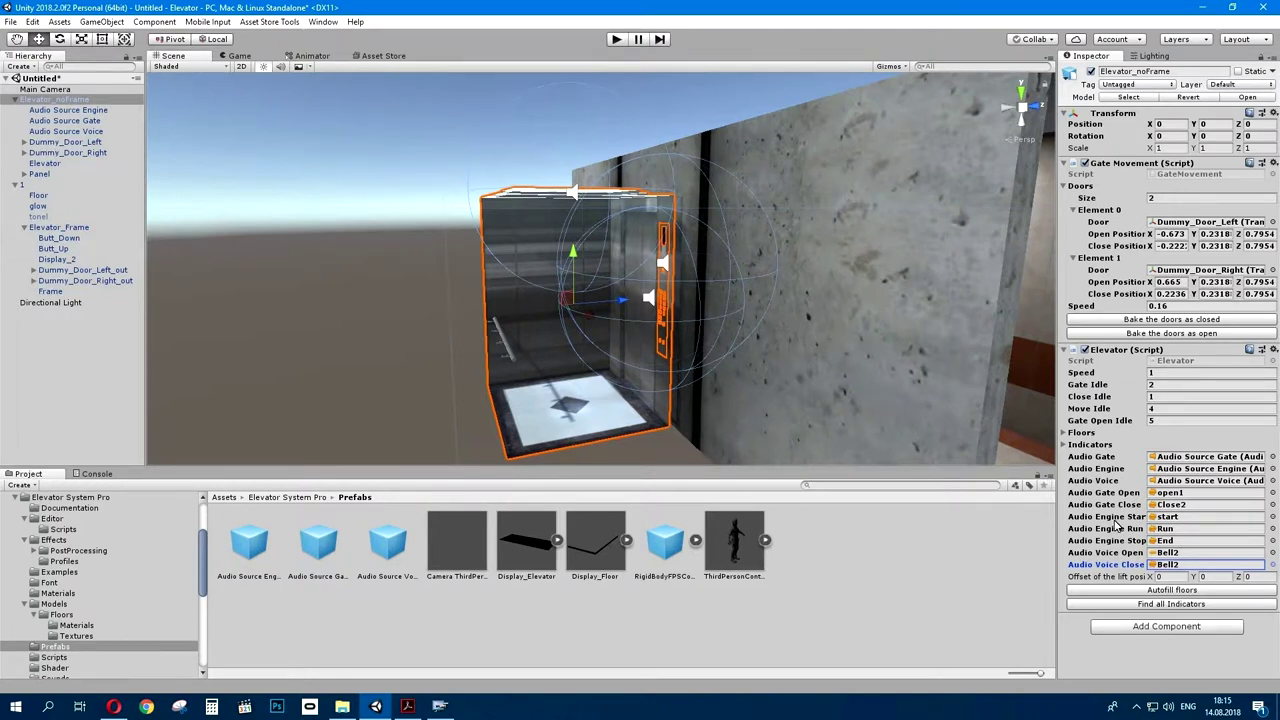
{"action": "mouse_move", "coordinate": [718, 317]}
{"action": "left_mouse_down", "text": "alt"}
{"action": "mouse_move", "coordinate": [785, 318]}
{"action": "mouse_move", "coordinate": [554, 320]}
{"action": "left_mouse_up", "text": "alt"}
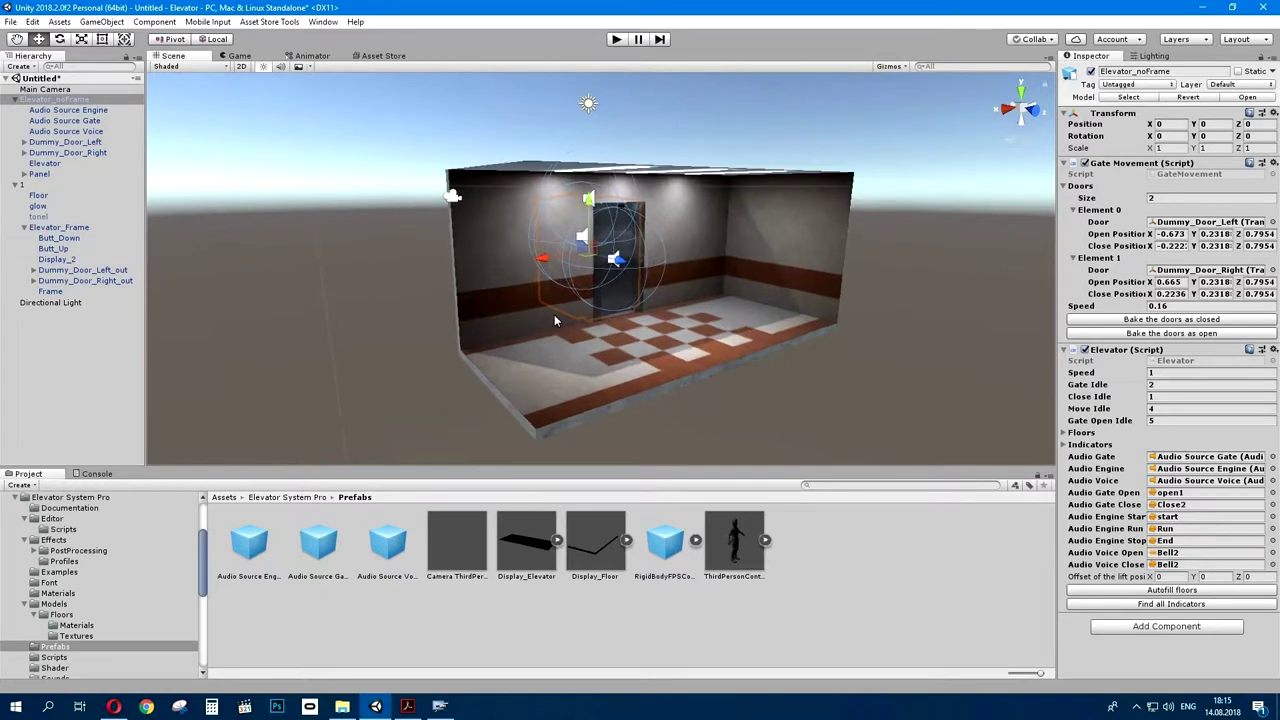
- Duplicate floor 1 and rename the copy to 2
{"action": "left_click", "coordinate": [394, 175]}
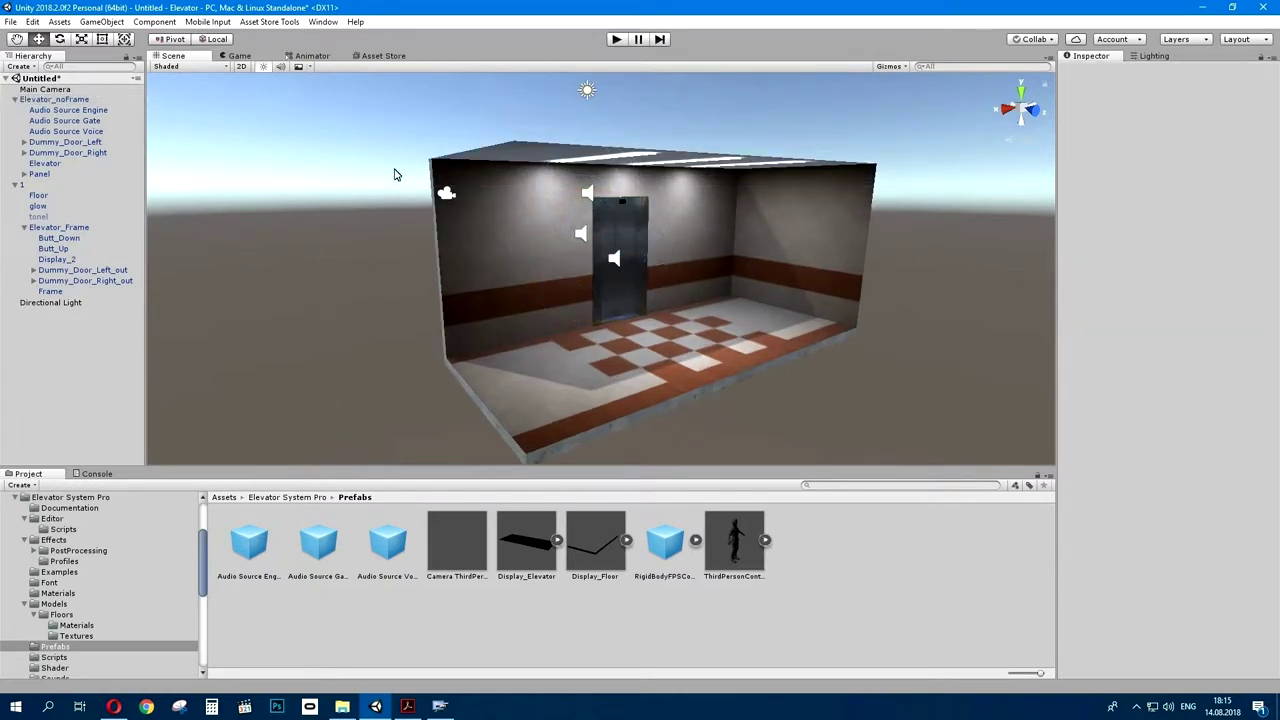
{"action": "left_click", "coordinate": [519, 267]}
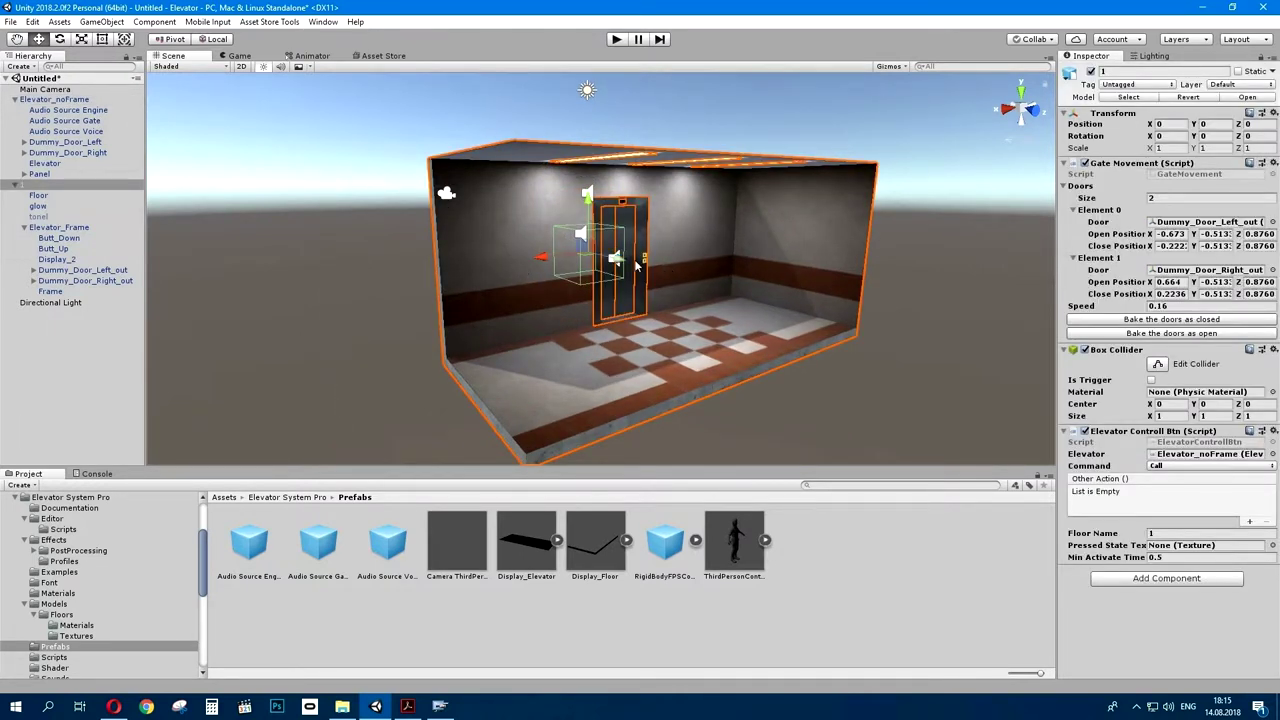
{"action": "left_click", "coordinate": [23, 188]}
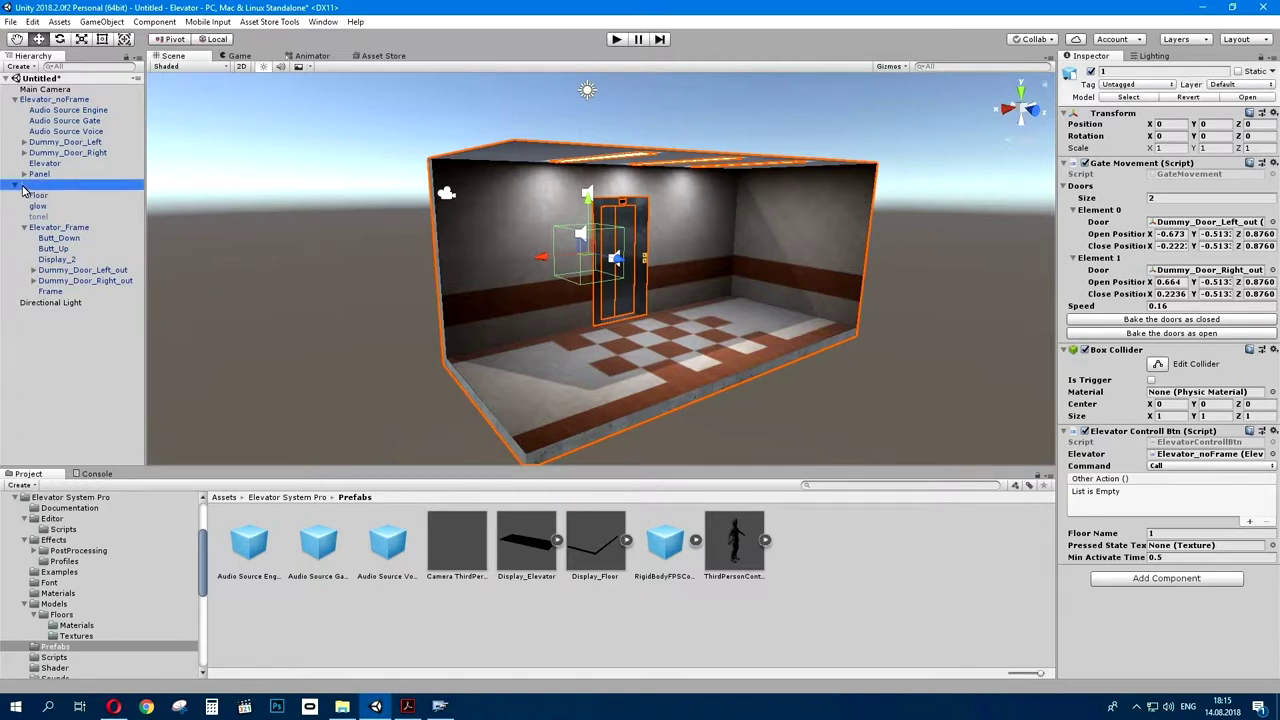
{"action": "key", "text": "ctrl+d"}
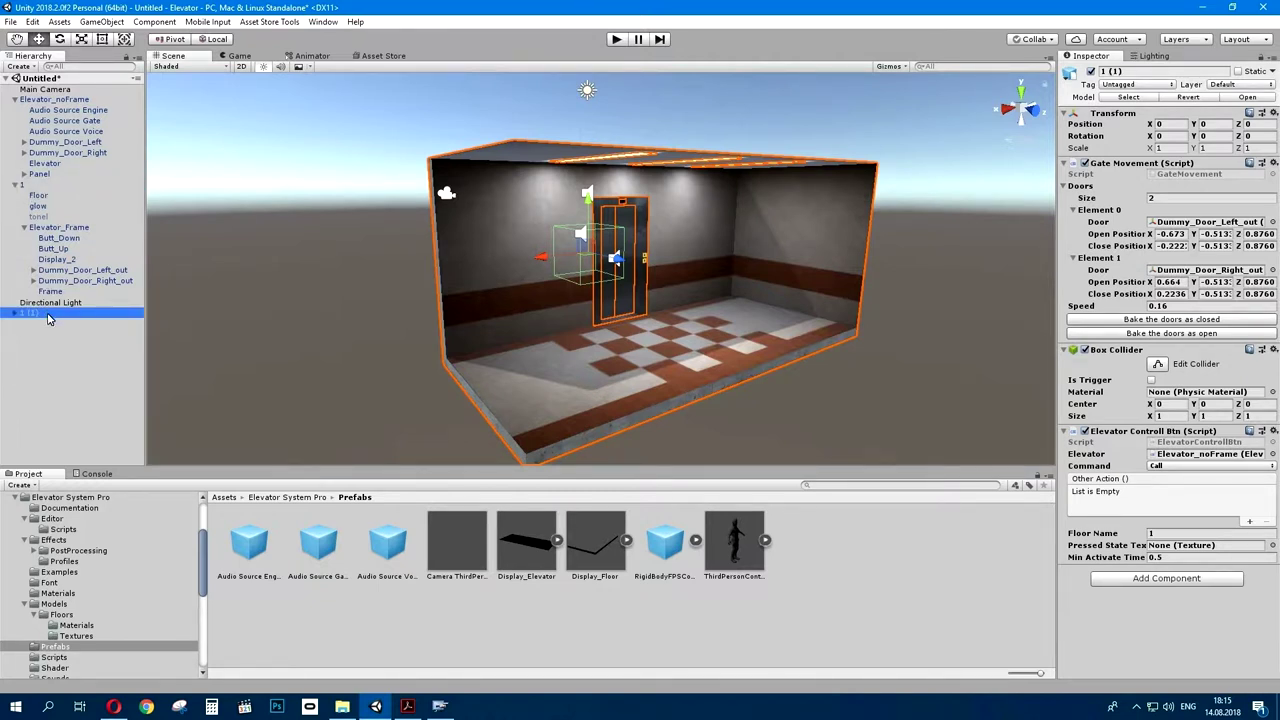
{"action": "left_click", "coordinate": [15, 185]}
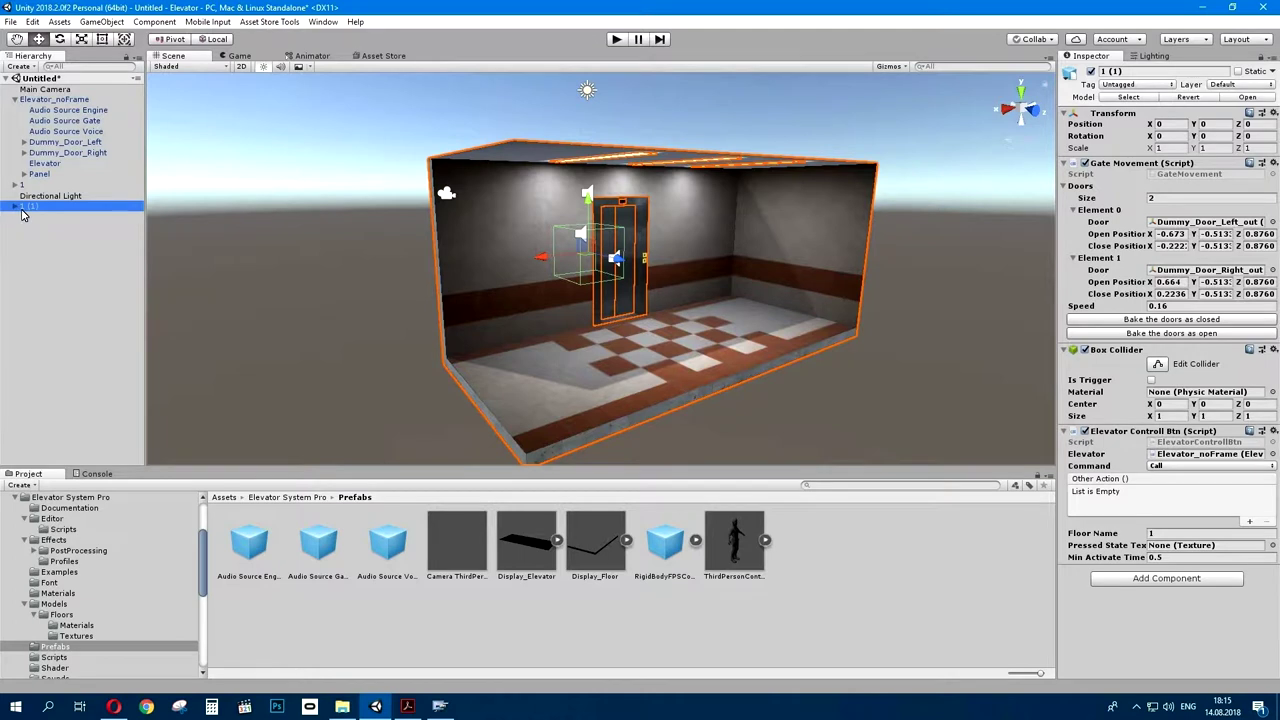
{"action": "key", "text": "F2"}
{"action": "type", "text": "2"}
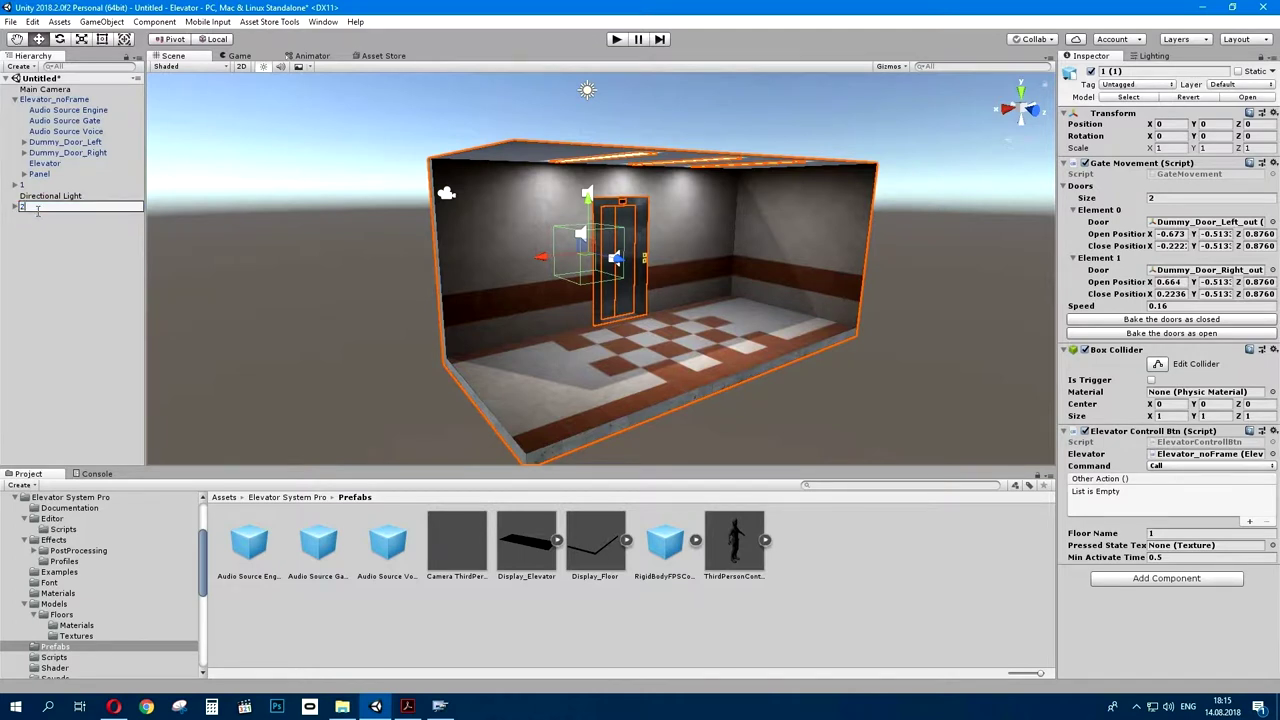
{"action": "key", "text": "Return"}
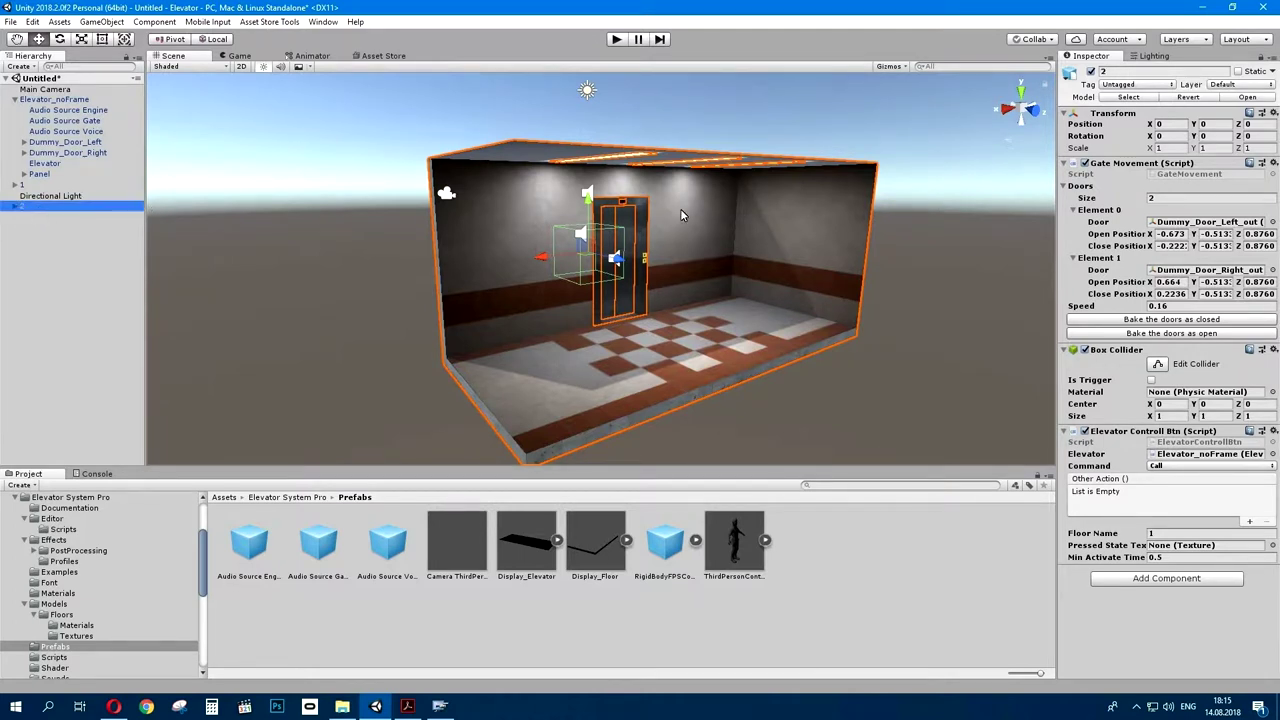
- In Front view, raise floor 2 to Y 2.917 so it sits directly above floor 1
{"action": "left_click", "coordinate": [1028, 108]}
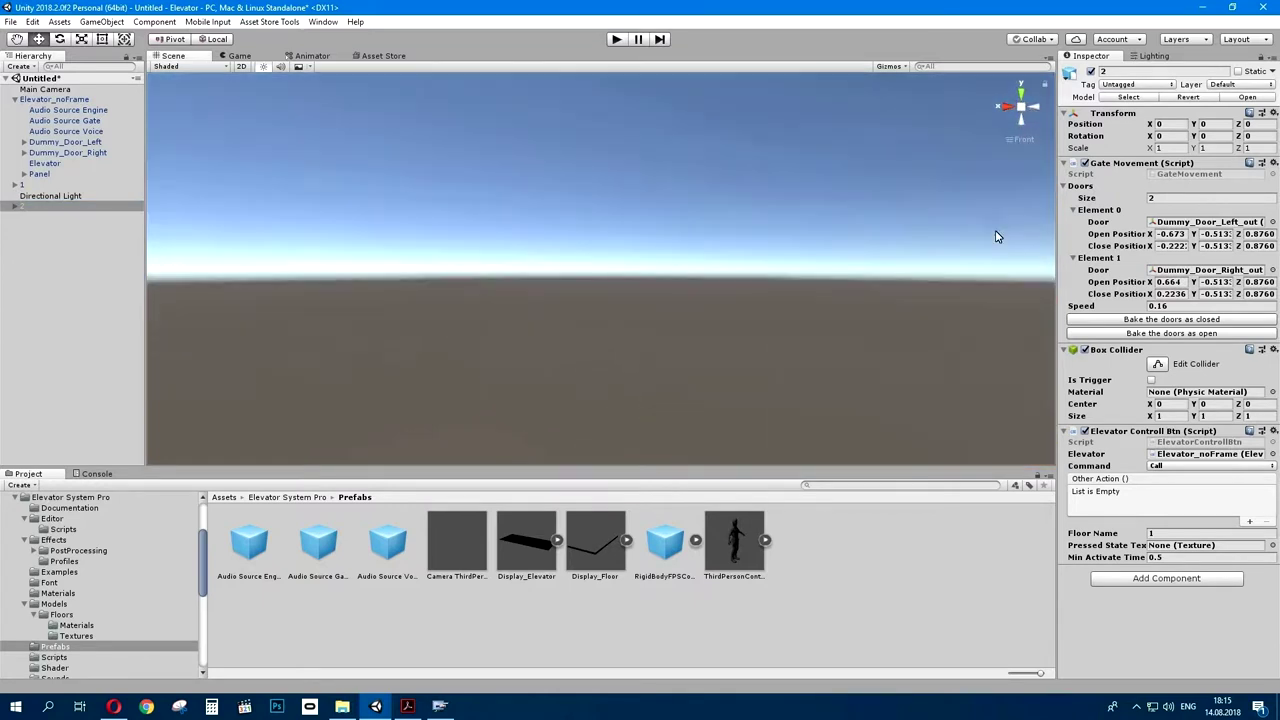
{"action": "double_click", "coordinate": [37, 209]}
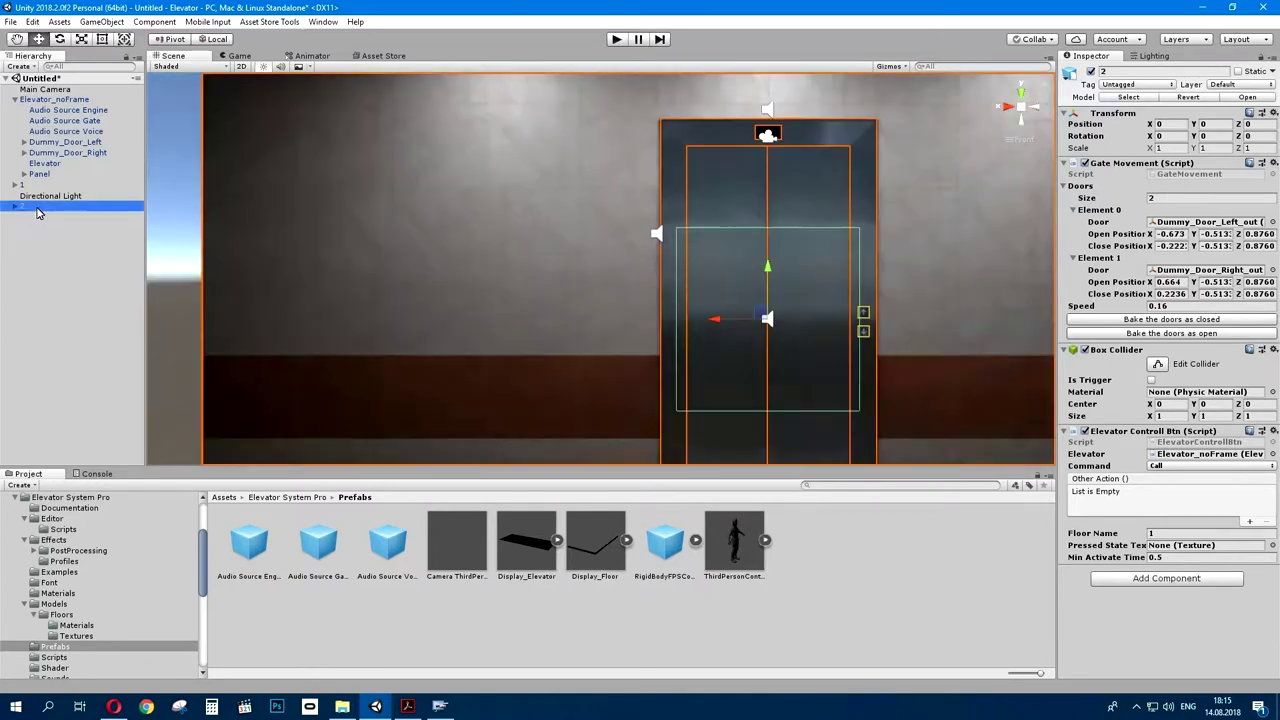
{"action": "scroll", "coordinate": [506, 211], "scroll_direction": "down", "scroll_amount": 3}
{"action": "scroll", "coordinate": [508, 212], "scroll_direction": "down", "scroll_amount": 3}
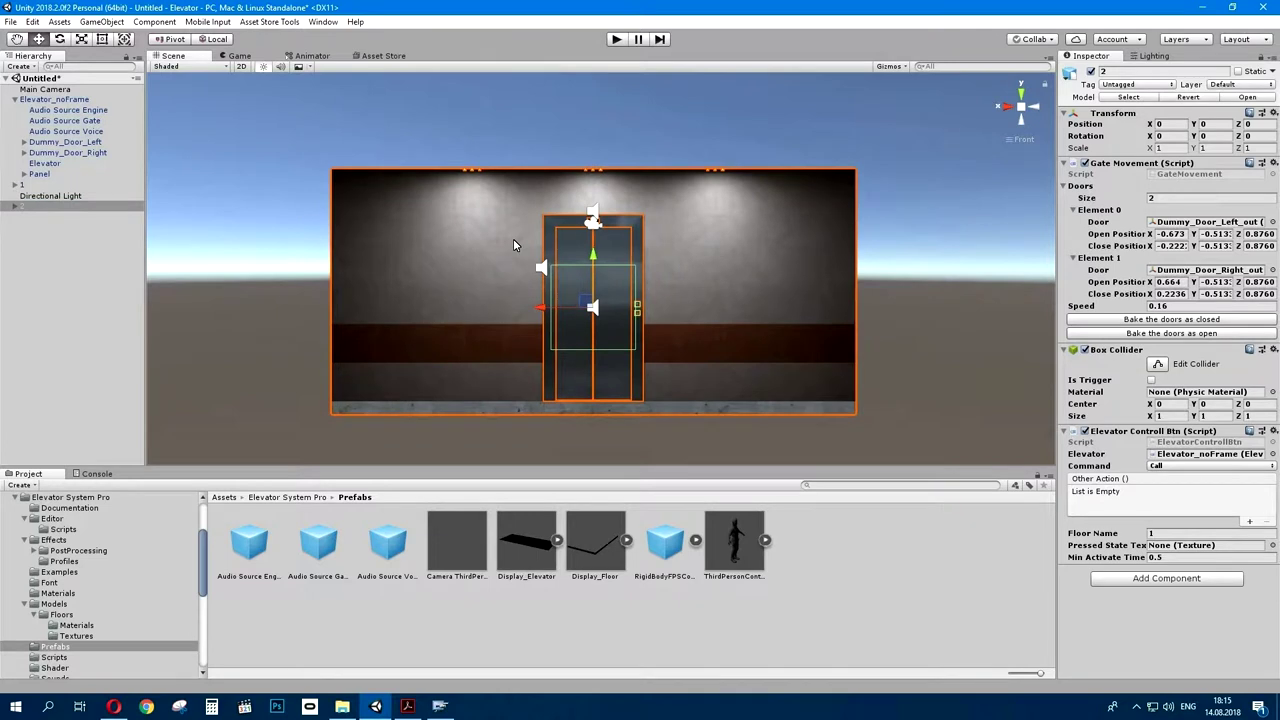
{"action": "left_click_drag", "start_coordinate": [594, 275], "coordinate": [612, 29]}
{"action": "left_click", "coordinate": [909, 168]}
{"action": "middle_click_drag", "start_coordinate": [909, 168], "coordinate": [809, 206]}
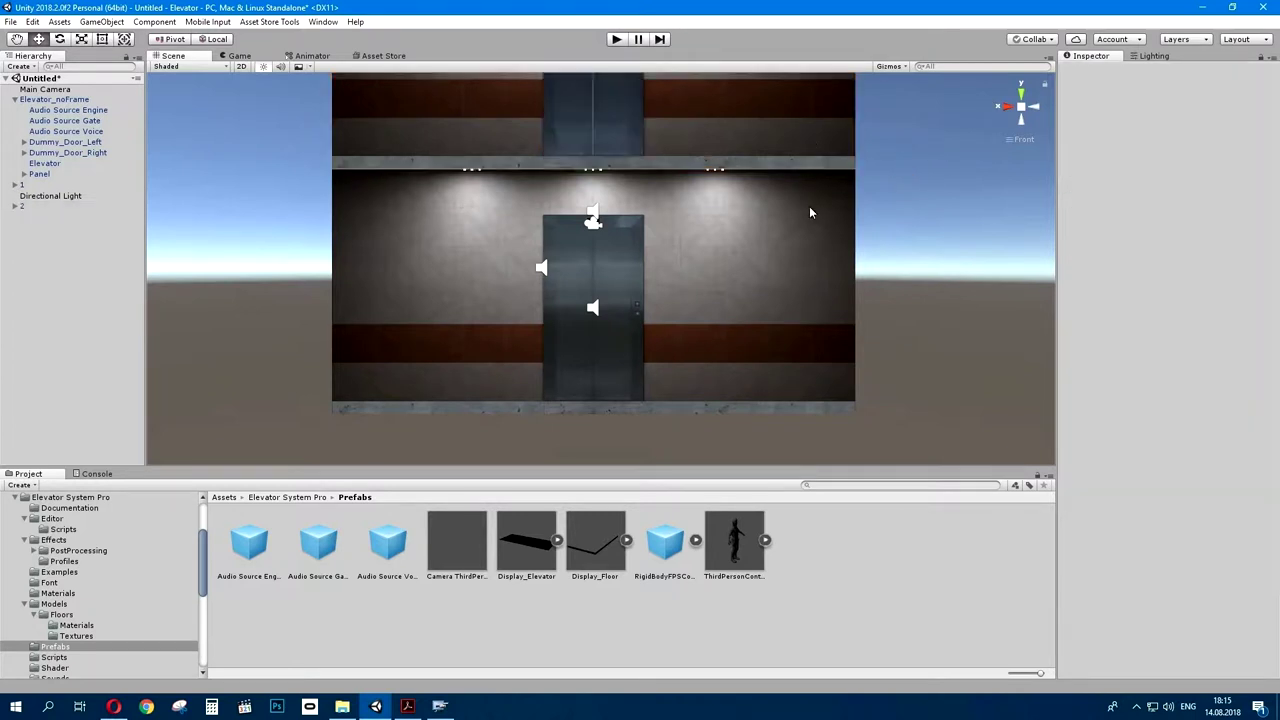
{"action": "scroll", "coordinate": [809, 206], "scroll_direction": "down", "scroll_amount": 2}
{"action": "middle_click_drag", "start_coordinate": [762, 279], "coordinate": [762, 297]}
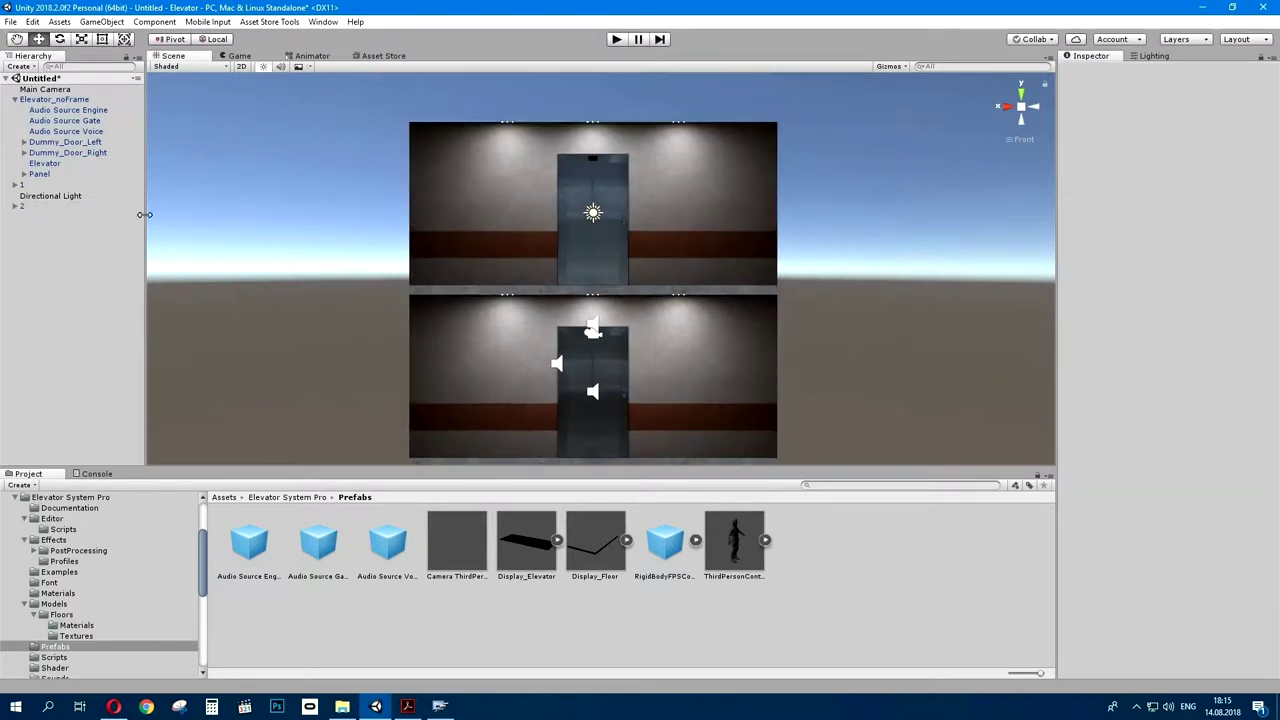
- Duplicate floor 2, rename the copy to 3, and raise it to Y 5.799
{"action": "left_click", "coordinate": [18, 207]}
{"action": "key", "text": "ctrl+d"}
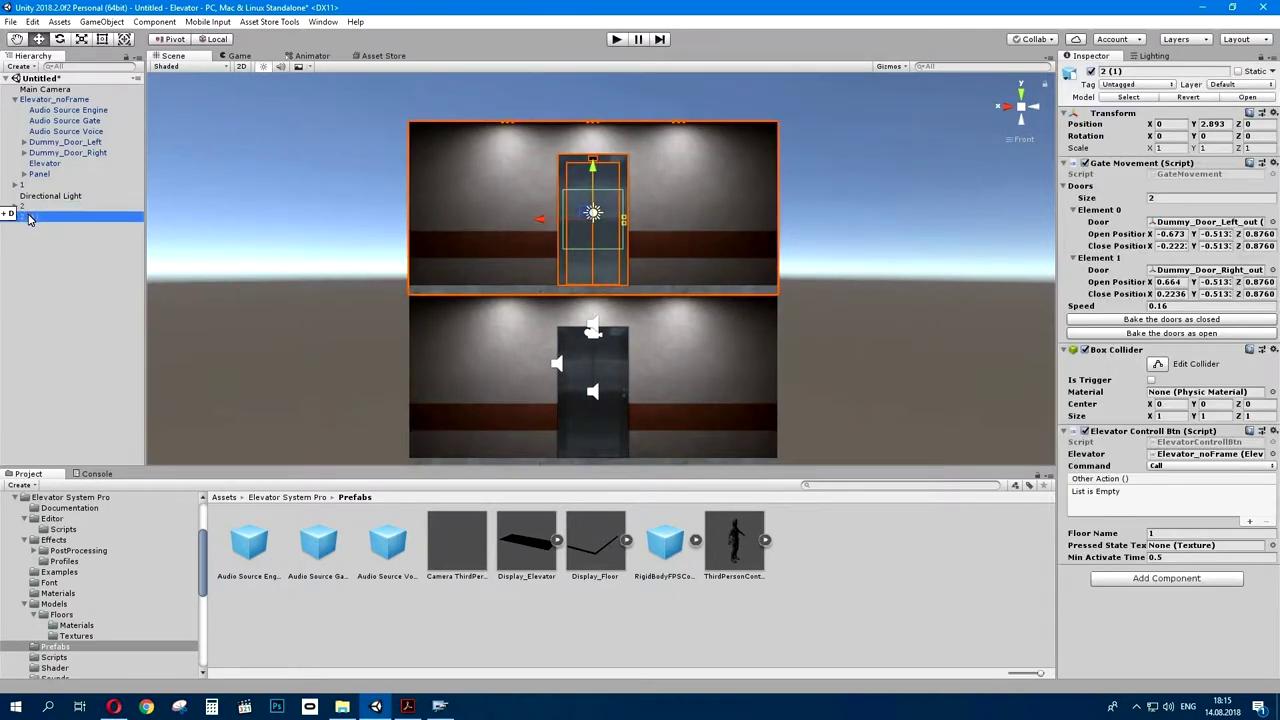
{"action": "left_click", "coordinate": [30, 219]}
{"action": "left_click_drag", "start_coordinate": [40, 217], "coordinate": [3, 215]}
{"action": "type", "text": "3"}
{"action": "key", "text": "Return"}
{"action": "middle_click_drag", "start_coordinate": [632, 168], "coordinate": [640, 410]}
{"action": "scroll", "coordinate": [646, 420], "scroll_direction": "up", "scroll_amount": 3}
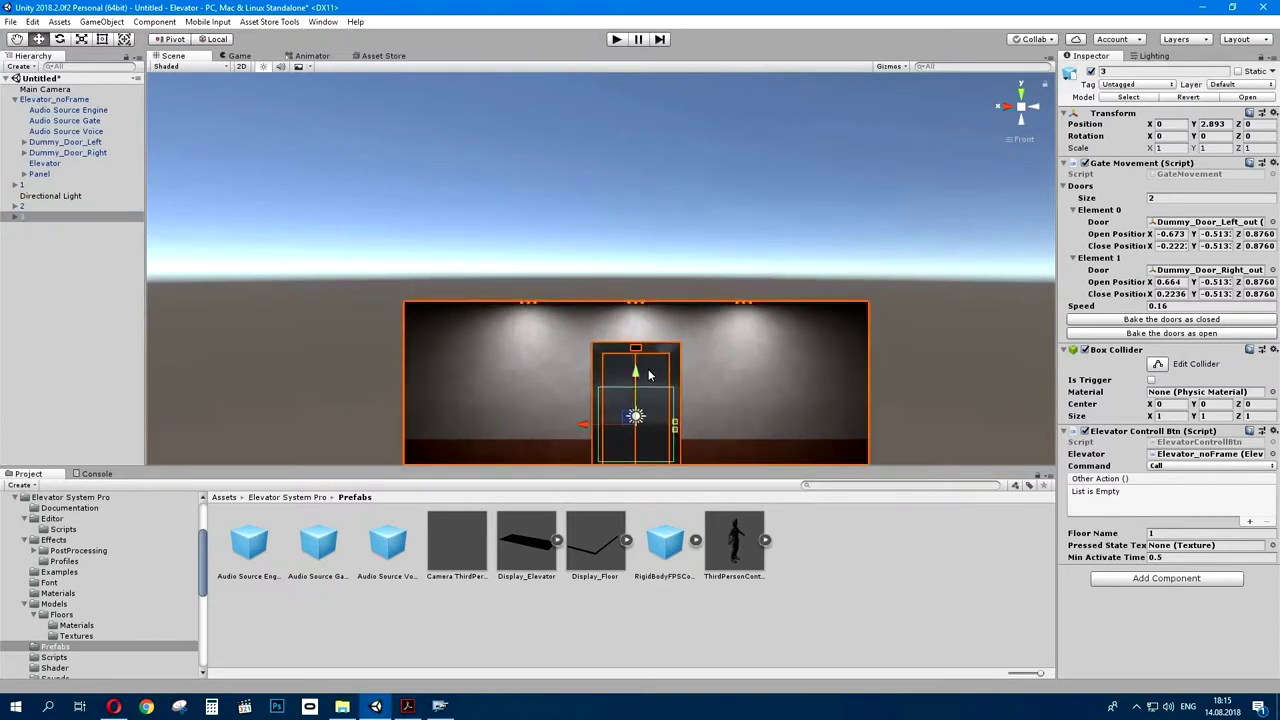
{"action": "left_click_drag", "start_coordinate": [644, 418], "coordinate": [672, 156]}
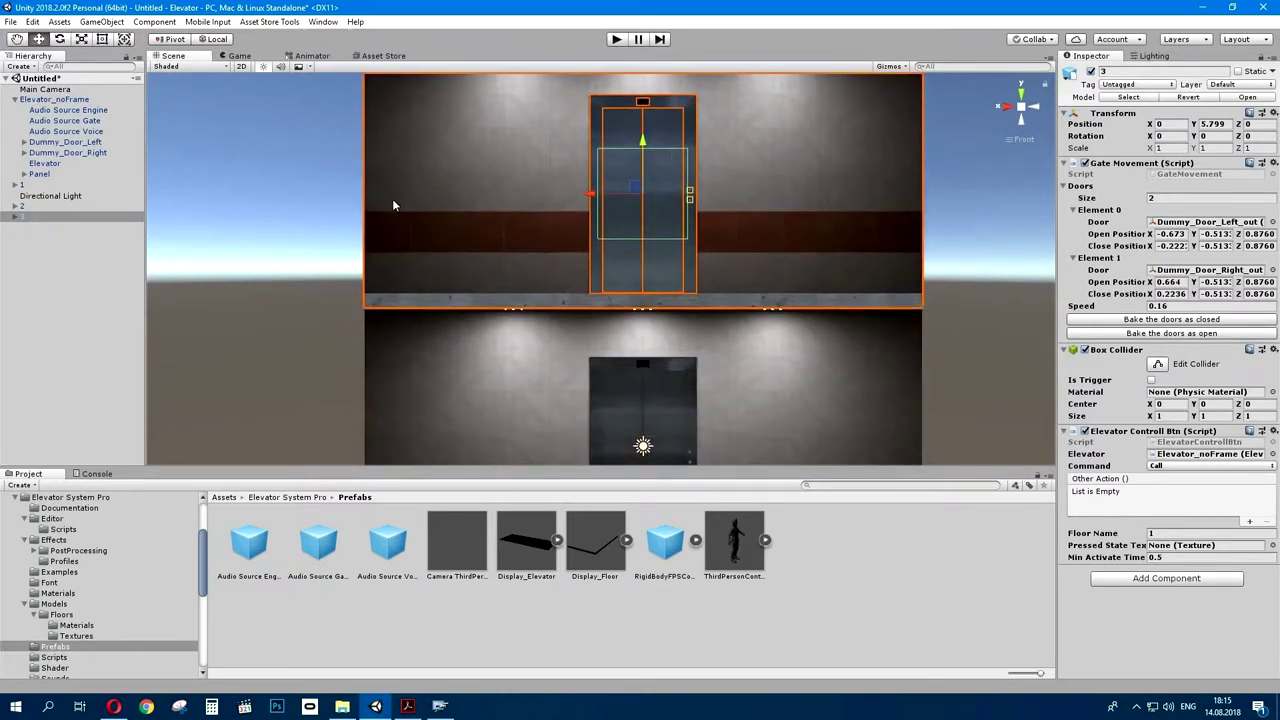
- Set the Floor Name of object 3 to 3 and of object 2 to 2
{"action": "left_click", "coordinate": [1165, 535]}
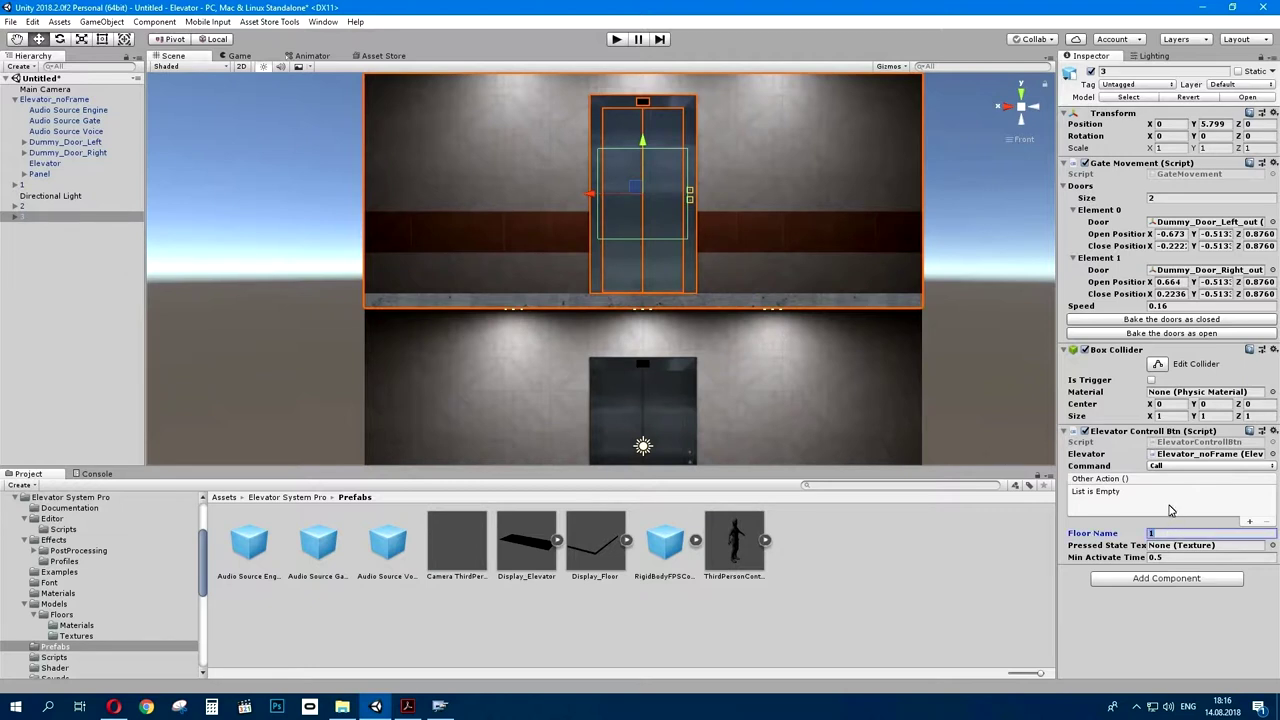
{"action": "type", "text": "3"}
{"action": "middle_click_drag", "start_coordinate": [760, 337], "coordinate": [702, 236]}
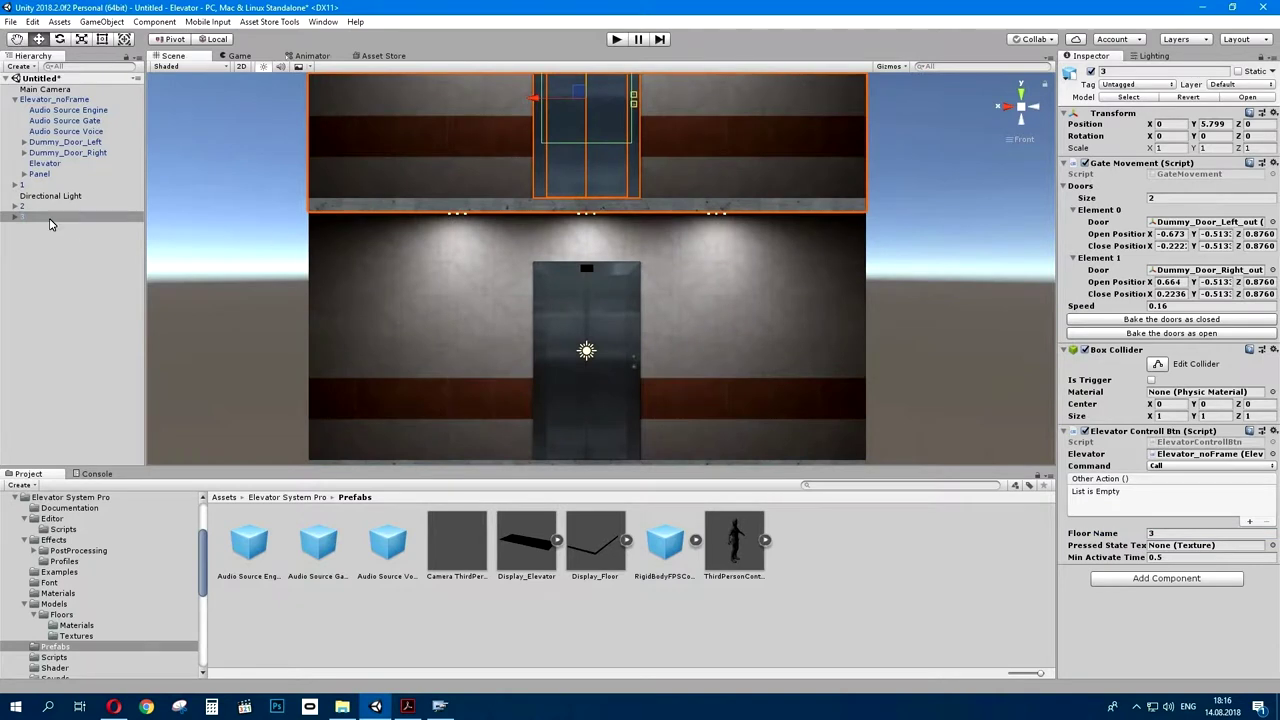
{"action": "left_click", "coordinate": [33, 210]}
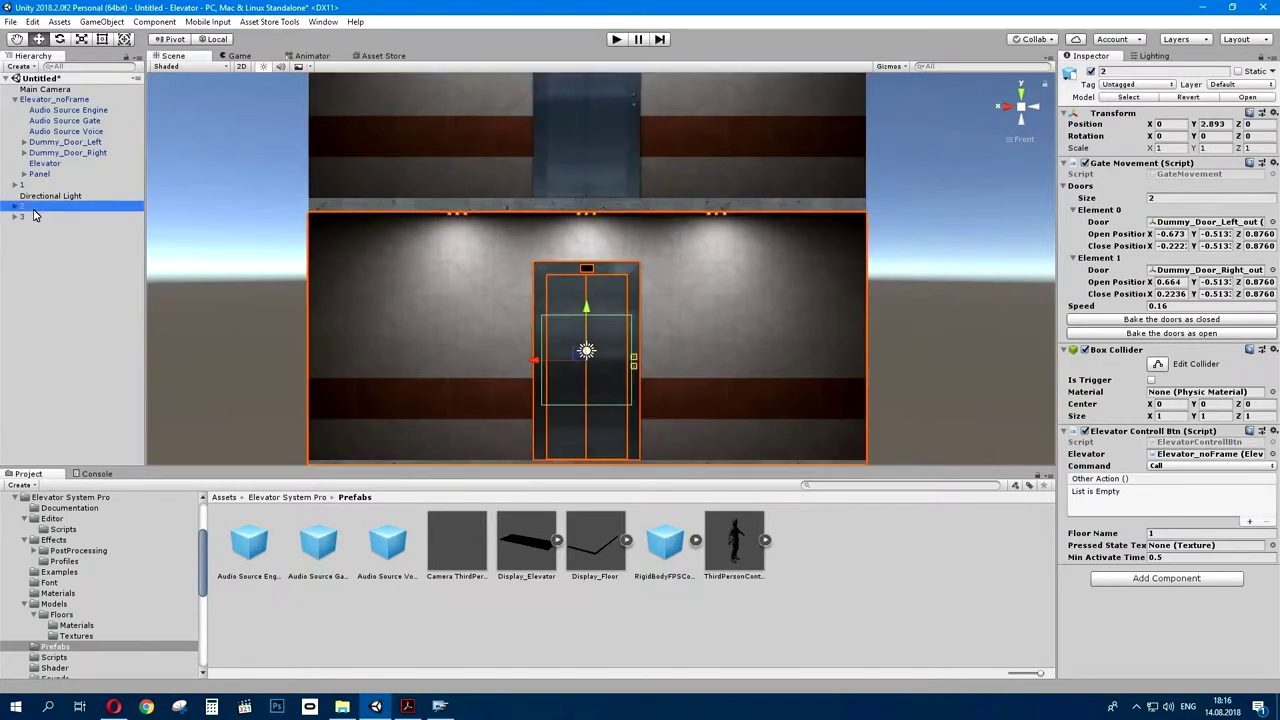
{"action": "left_click", "coordinate": [1181, 535]}
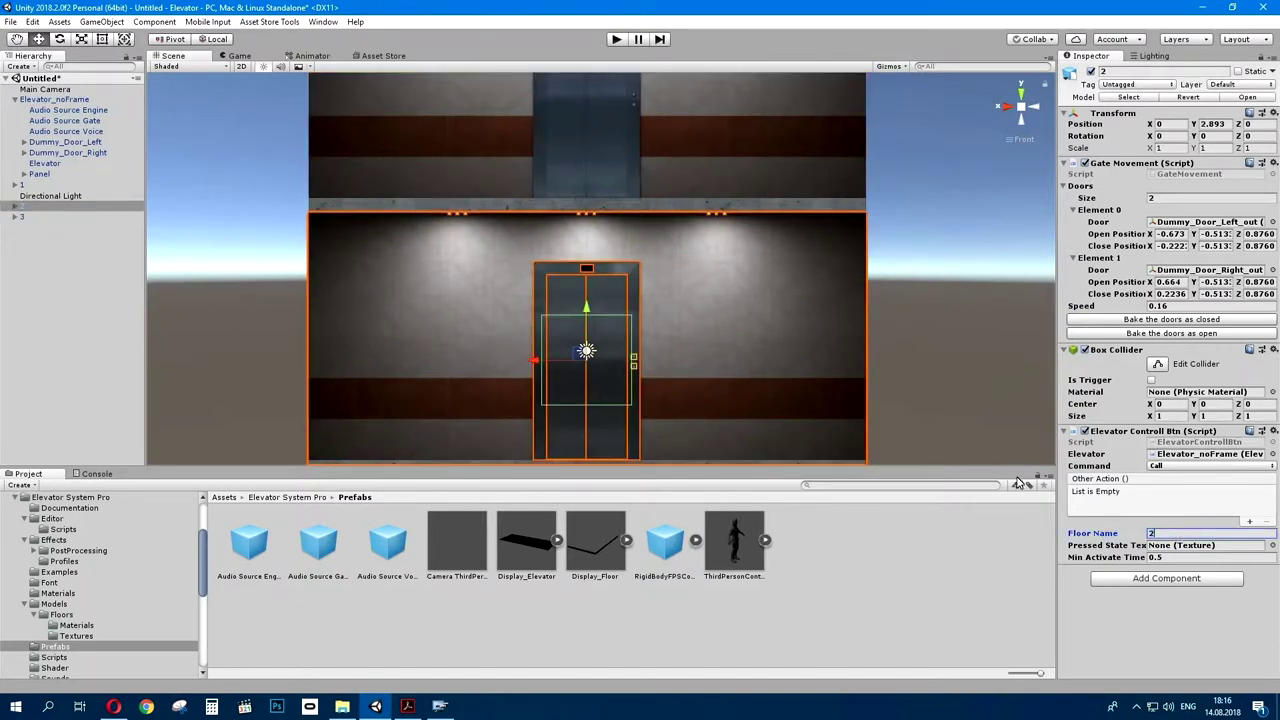
{"action": "middle_click_drag", "start_coordinate": [719, 332], "coordinate": [702, 301]}
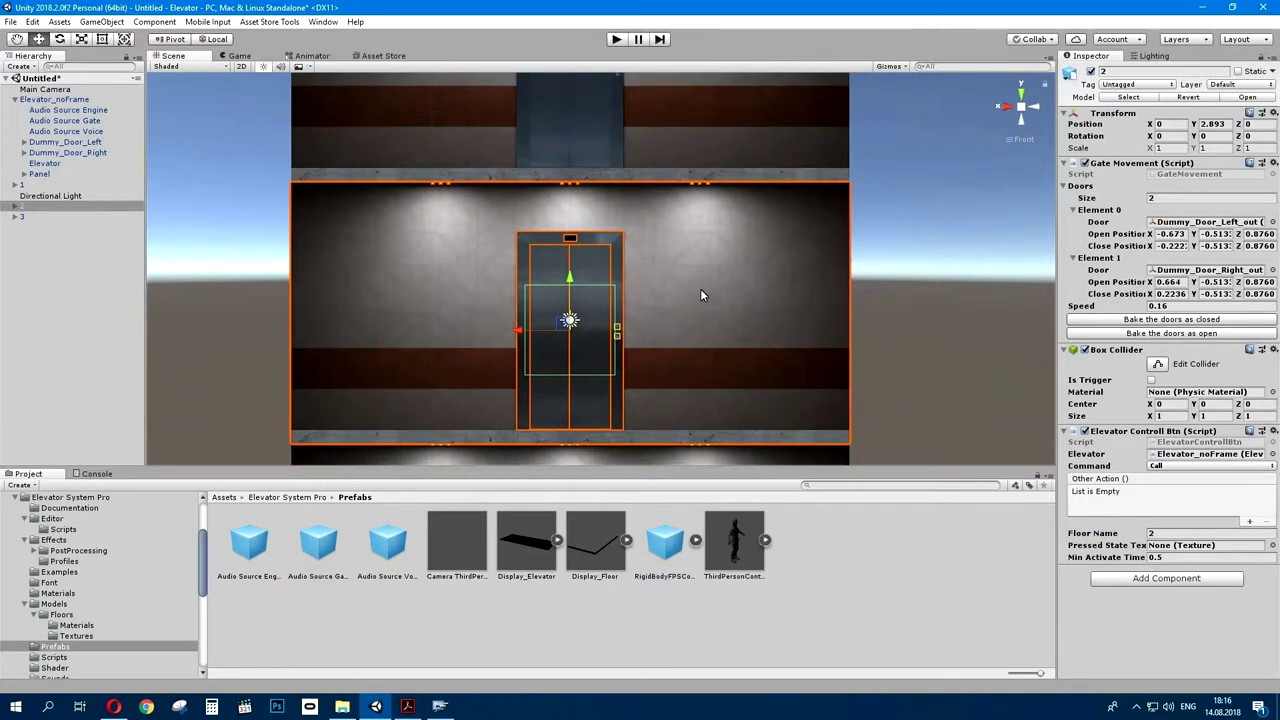
{"action": "scroll", "coordinate": [700, 295], "scroll_direction": "down", "scroll_amount": 1}
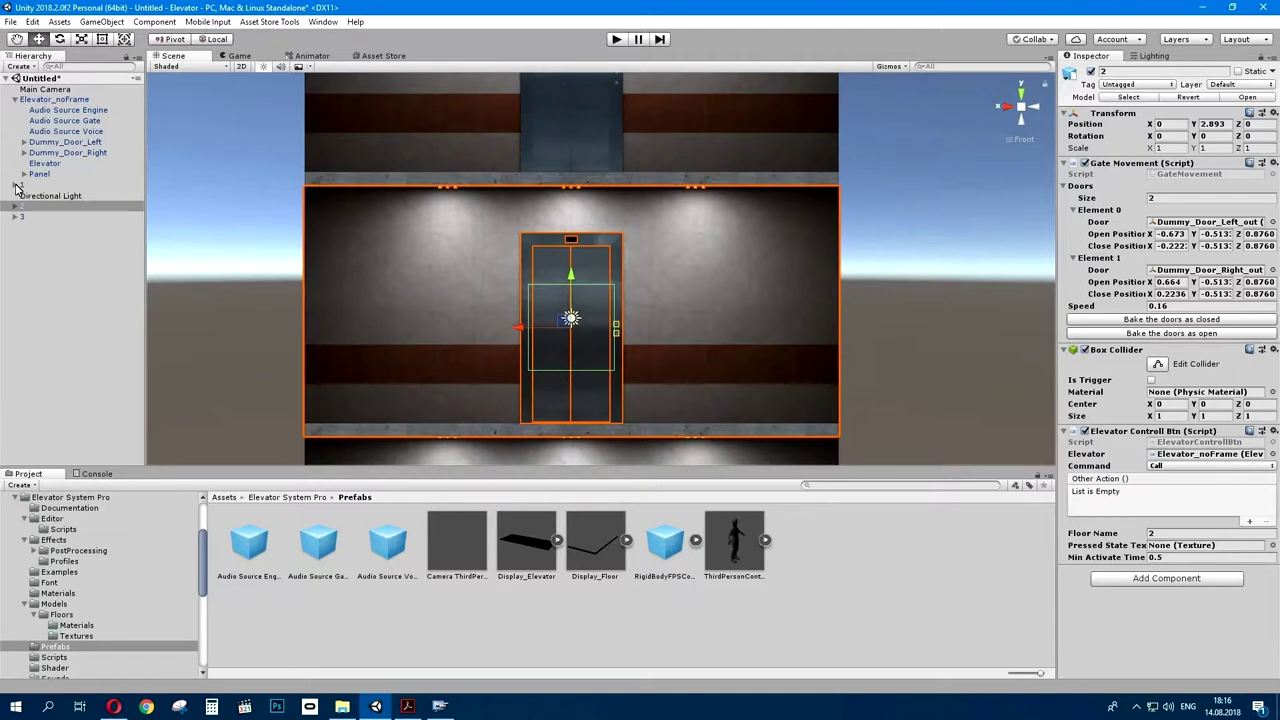
- Remove the elevator button component from floors 1, 2 and 3
{"action": "left_click", "coordinate": [28, 186]}
{"action": "left_click", "coordinate": [28, 228]}
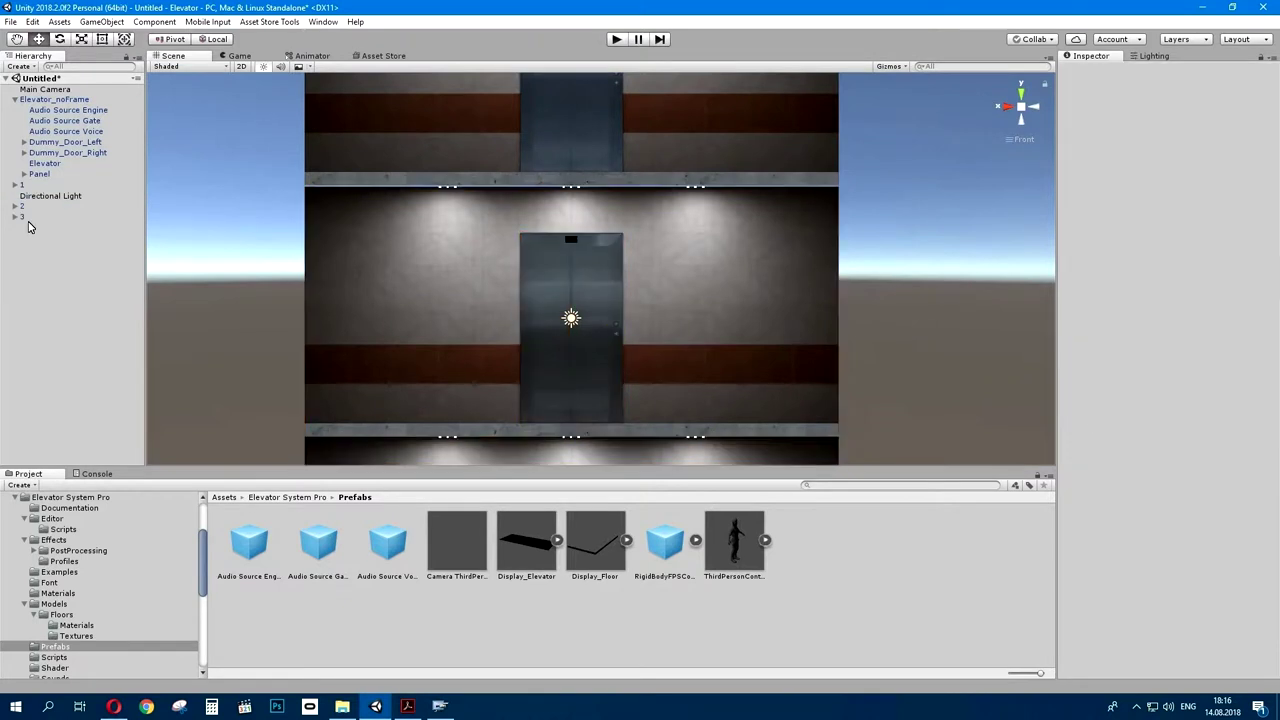
{"action": "left_click", "coordinate": [30, 186]}
{"action": "left_click", "coordinate": [30, 207], "text": "ctrl"}
{"action": "left_click", "coordinate": [29, 218], "text": "ctrl"}
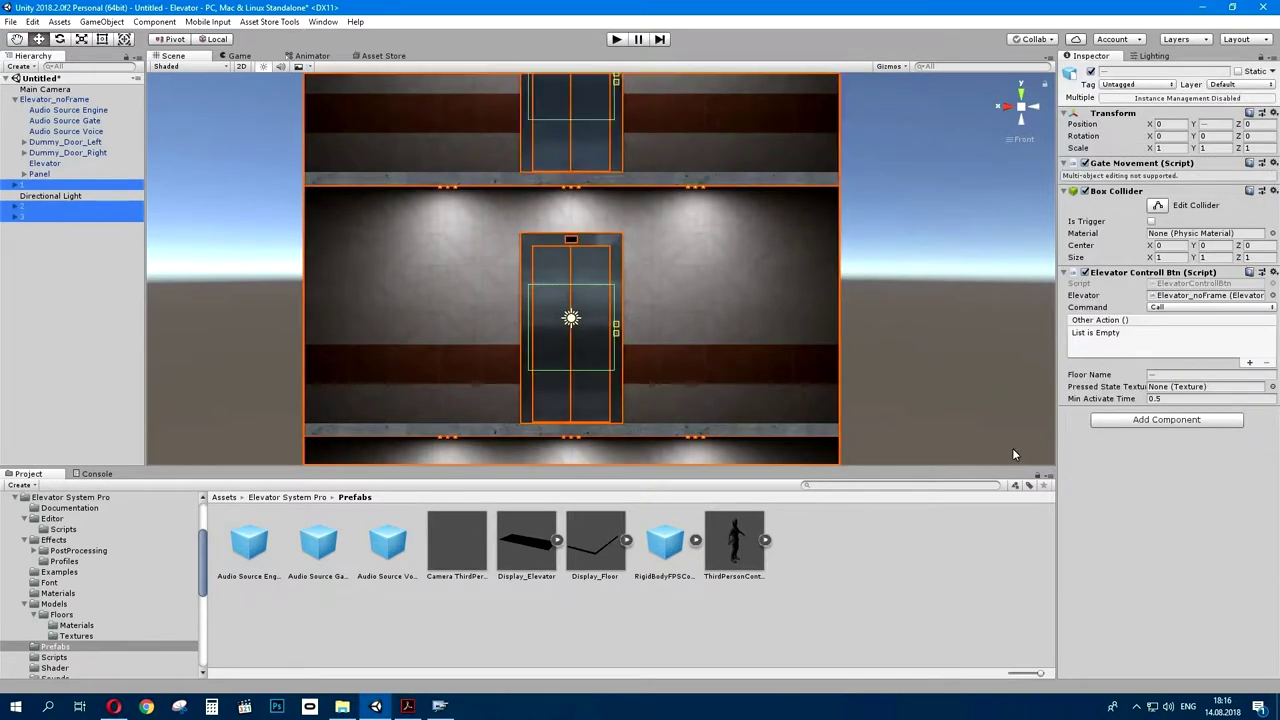
{"action": "right_click", "coordinate": [1148, 278]}
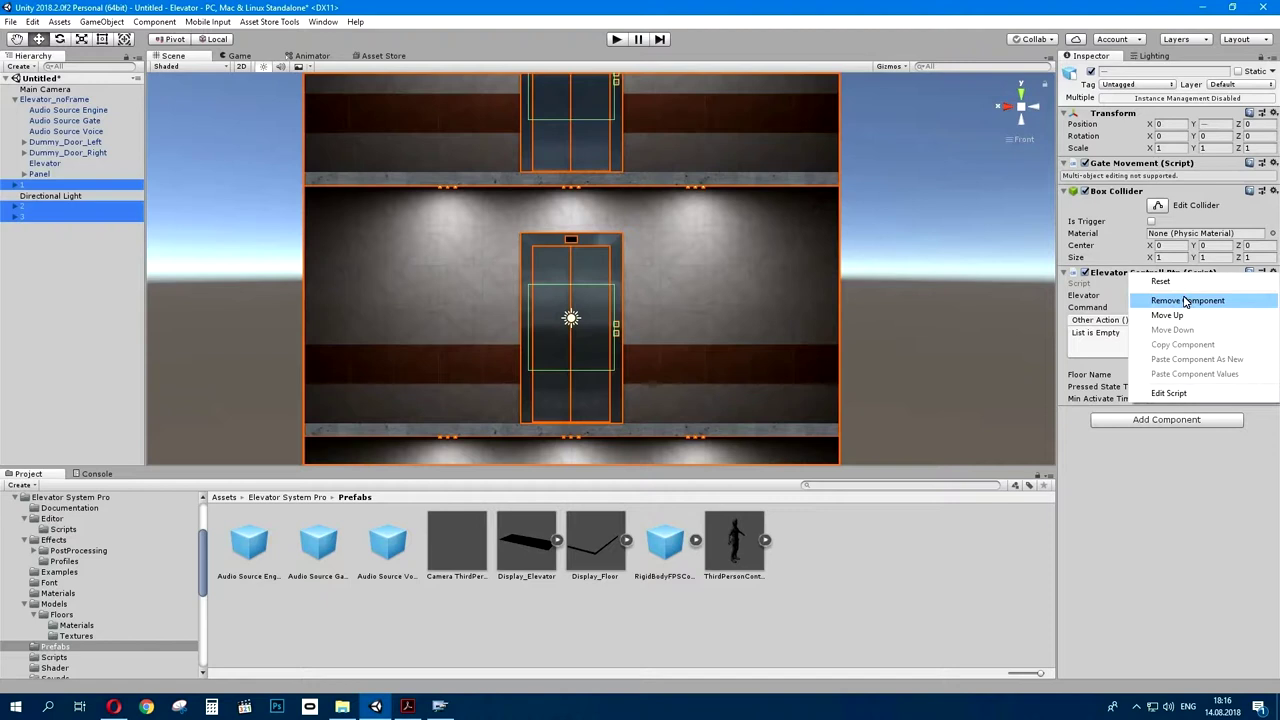
{"action": "left_click", "coordinate": [1182, 300]}
- Remove the Box Collider from floor 1, then from floors 2 and 3
{"action": "left_click", "coordinate": [925, 329]}
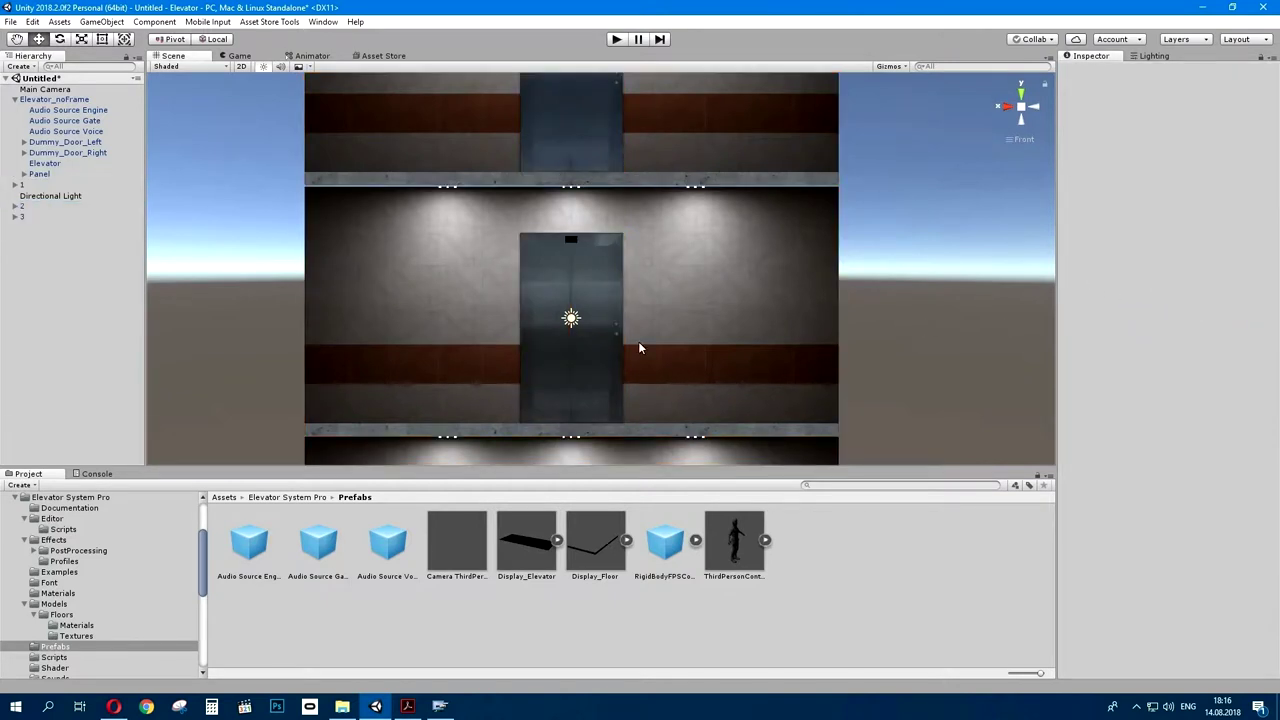
{"action": "scroll", "coordinate": [637, 341], "scroll_direction": "up", "scroll_amount": 3}
{"action": "scroll", "coordinate": [636, 353], "scroll_direction": "up", "scroll_amount": 3}
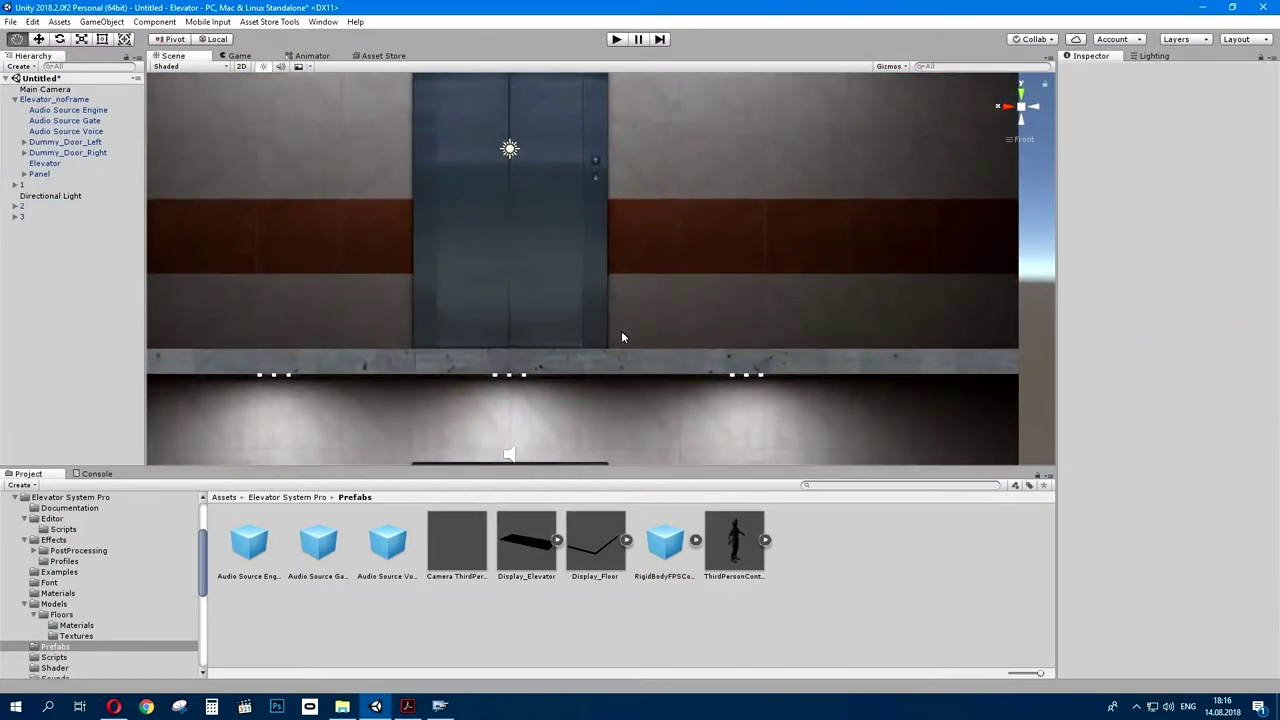
{"action": "middle_click_drag", "start_coordinate": [621, 330], "coordinate": [620, 300]}
{"action": "left_click", "coordinate": [46, 186]}
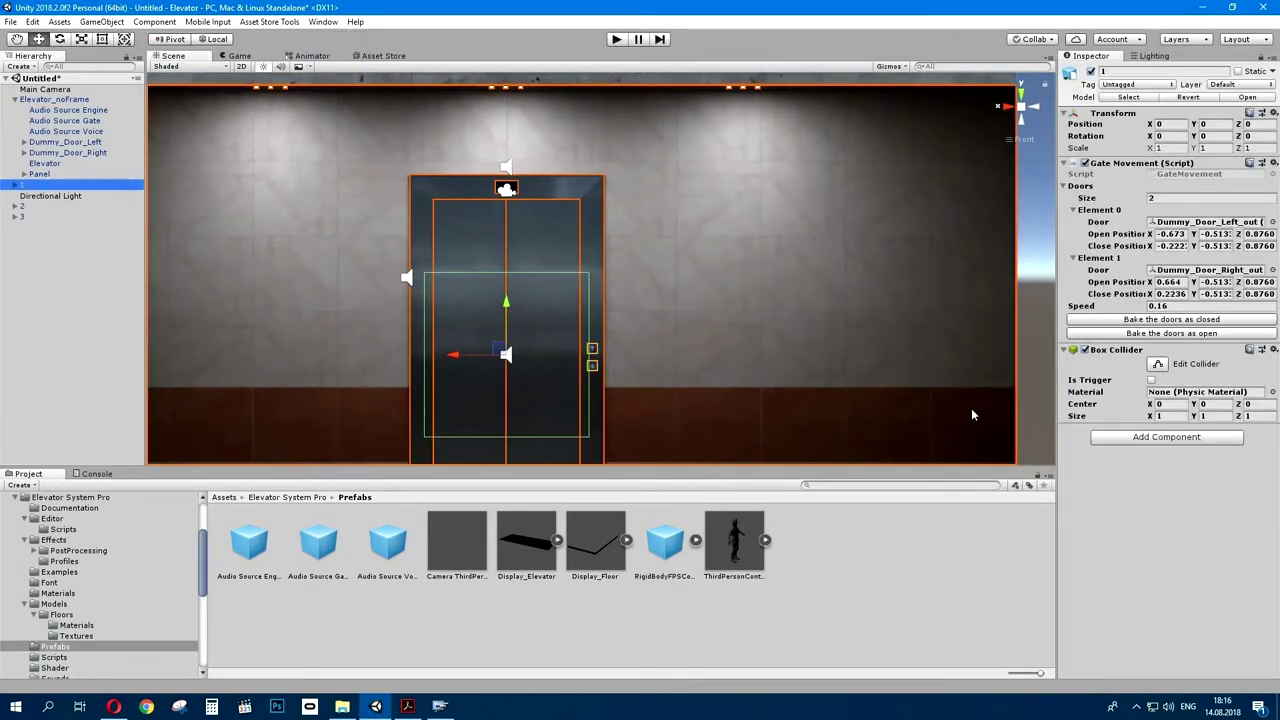
{"action": "right_click", "coordinate": [1110, 352]}
{"action": "left_click", "coordinate": [1150, 380]}
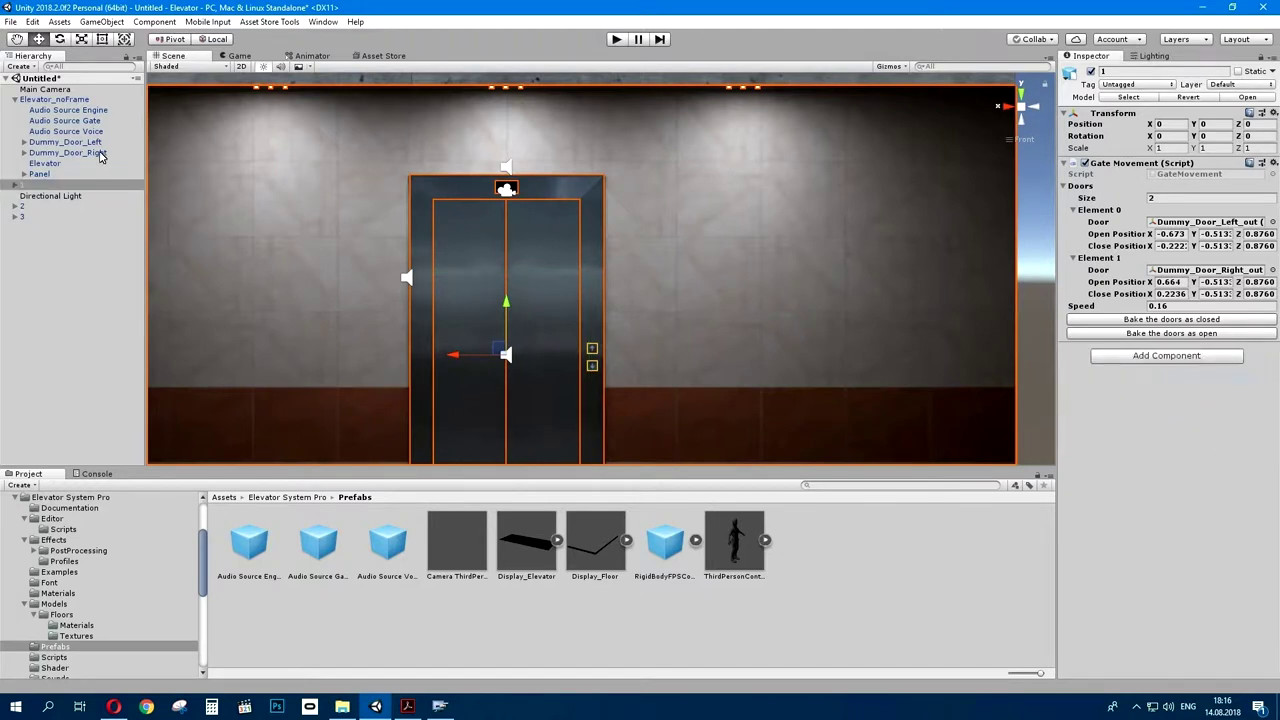
{"action": "left_click", "coordinate": [40, 207]}
{"action": "left_click", "coordinate": [33, 219], "text": "shift"}
{"action": "right_click", "coordinate": [1114, 192]}
{"action": "left_click", "coordinate": [1145, 221]}
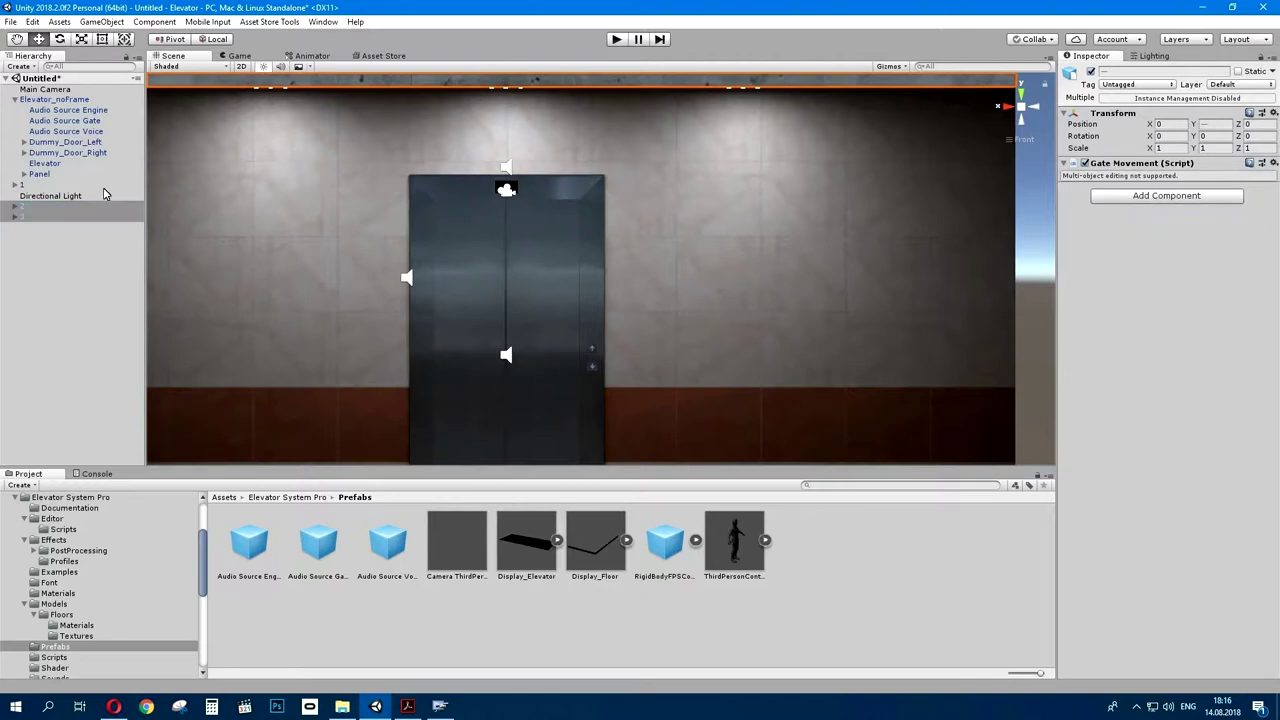
- Add a Mesh Collider to all three floor objects
{"action": "left_click", "coordinate": [36, 187], "text": "ctrl"}
{"action": "left_click", "coordinate": [1167, 196]}
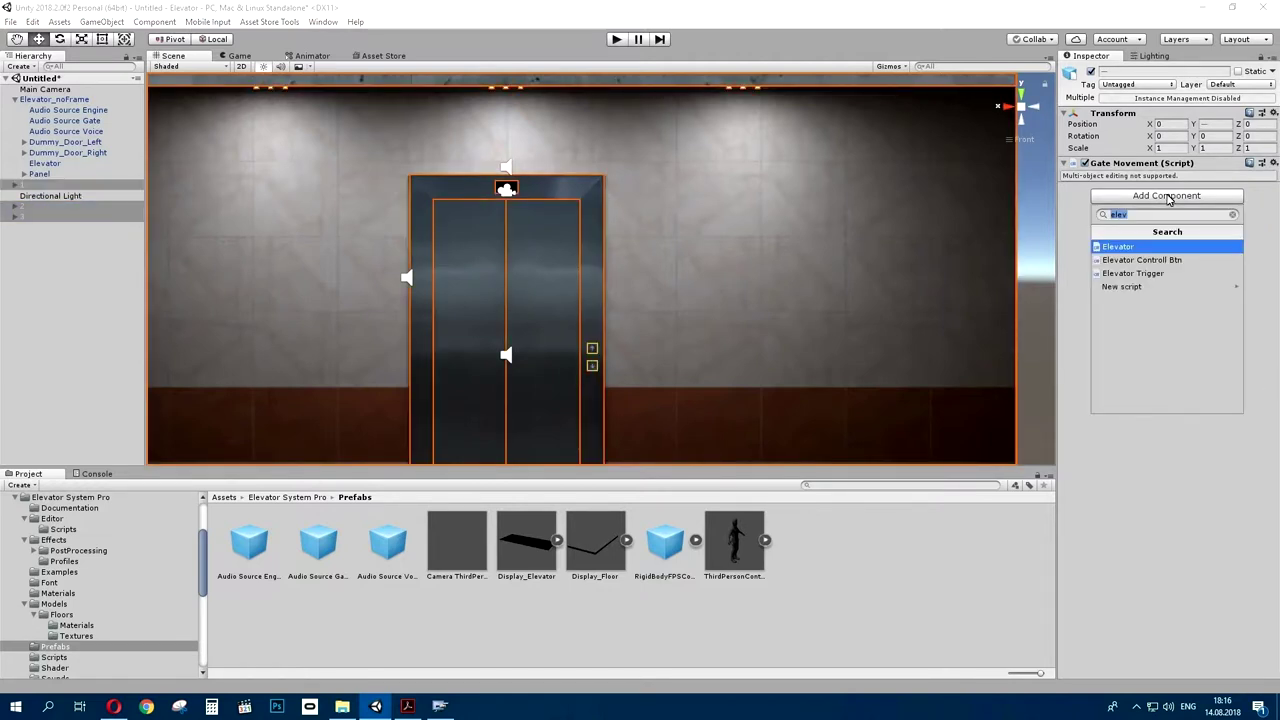
{"action": "type", "text": "me"}
{"action": "left_click", "coordinate": [1157, 251]}
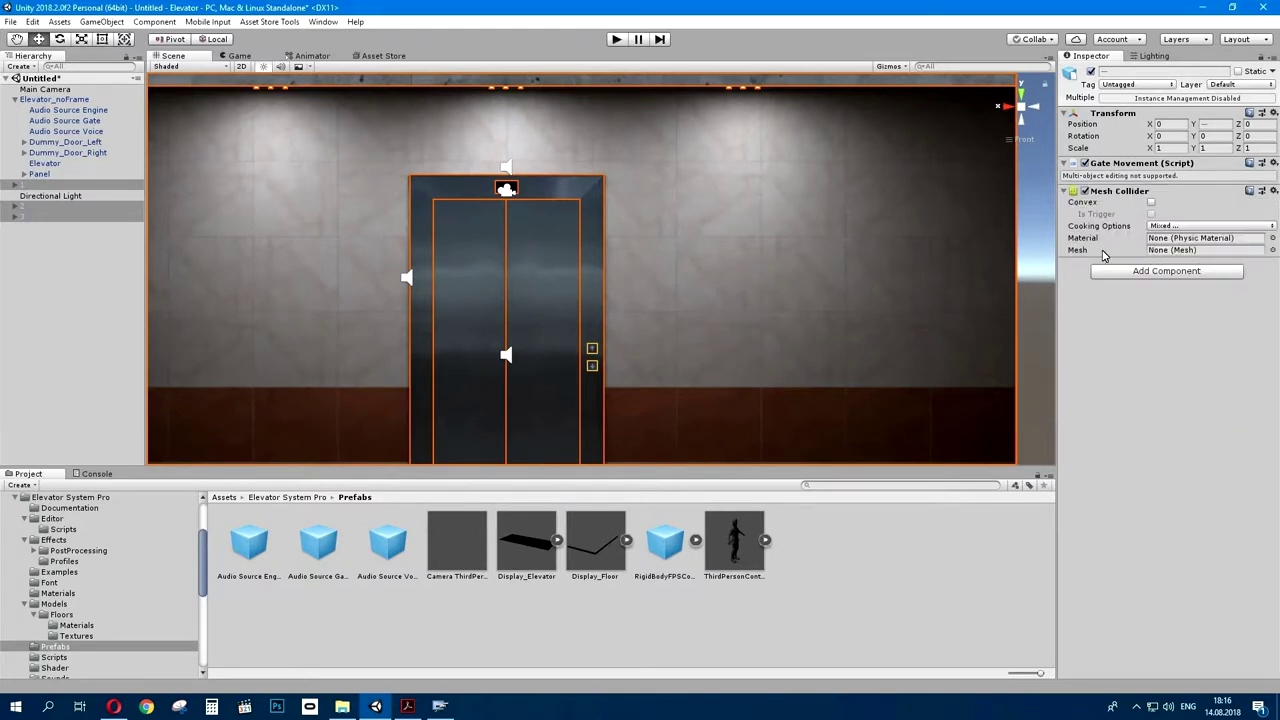
{"action": "left_click", "coordinate": [14, 186]}
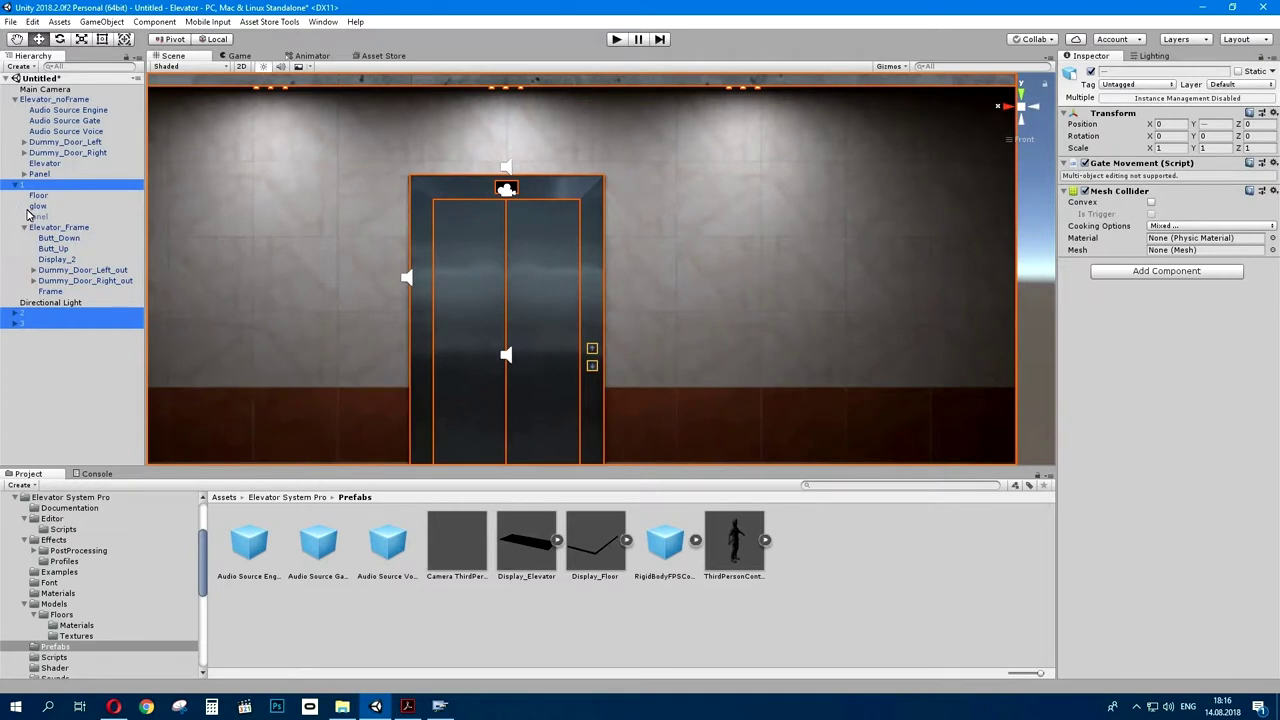
- Select all six Dummy_Door_Left_out and Right_out objects on floors 1–3 and add a Mesh Collider
{"action": "left_click", "coordinate": [90, 270]}
{"action": "left_click", "coordinate": [100, 281], "text": "ctrl"}
{"action": "left_click", "coordinate": [16, 314]}
{"action": "left_click", "coordinate": [24, 357]}
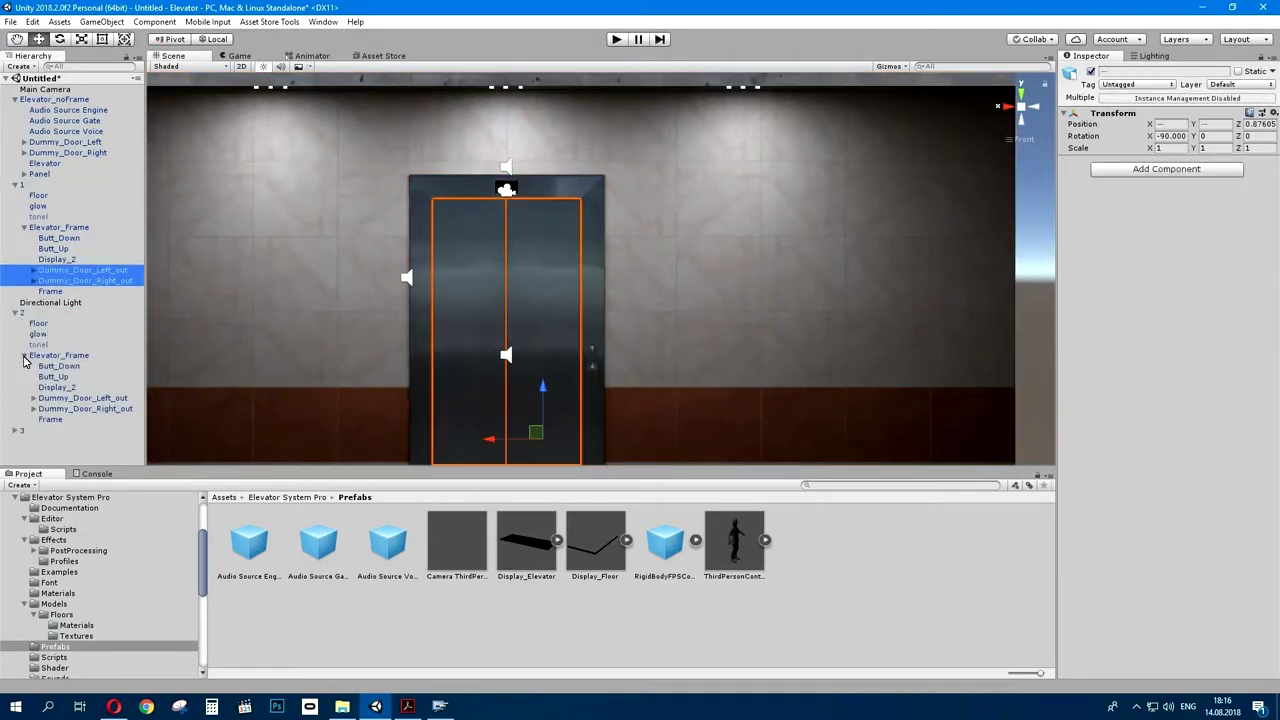
{"action": "left_click", "coordinate": [100, 398], "text": "ctrl"}
{"action": "left_click", "coordinate": [104, 409], "text": "ctrl"}
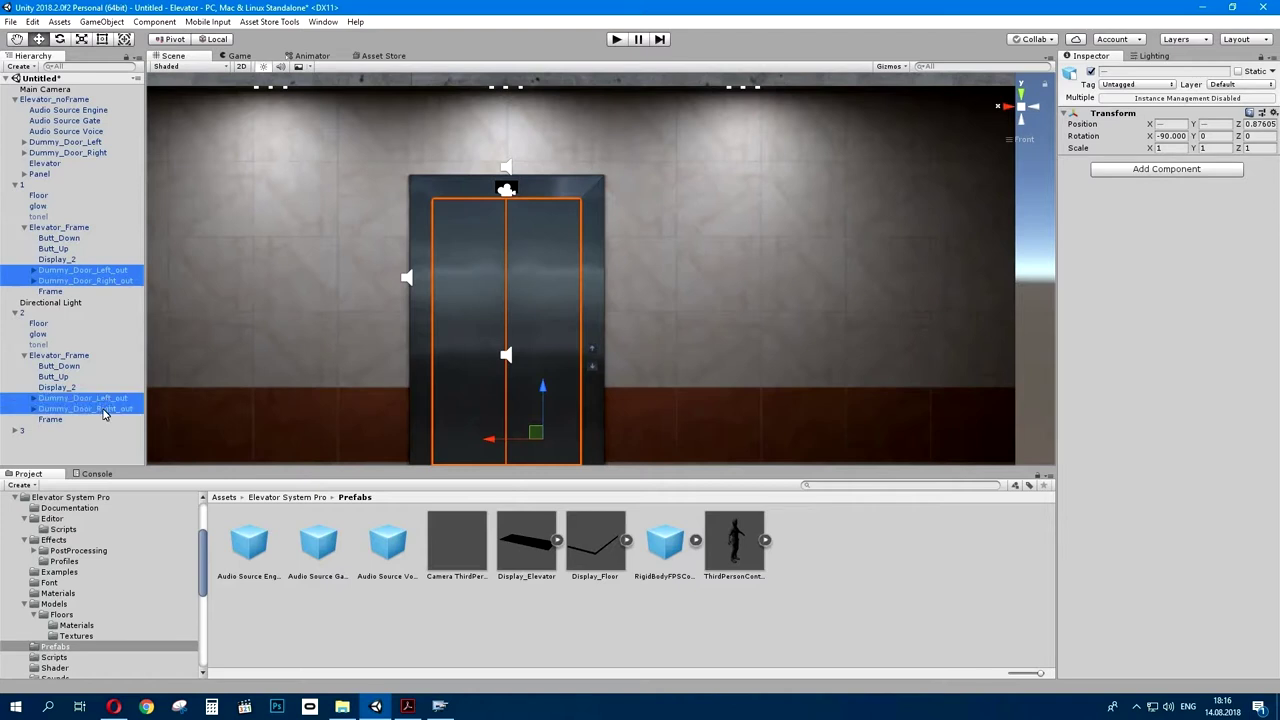
{"action": "left_click", "coordinate": [16, 431]}
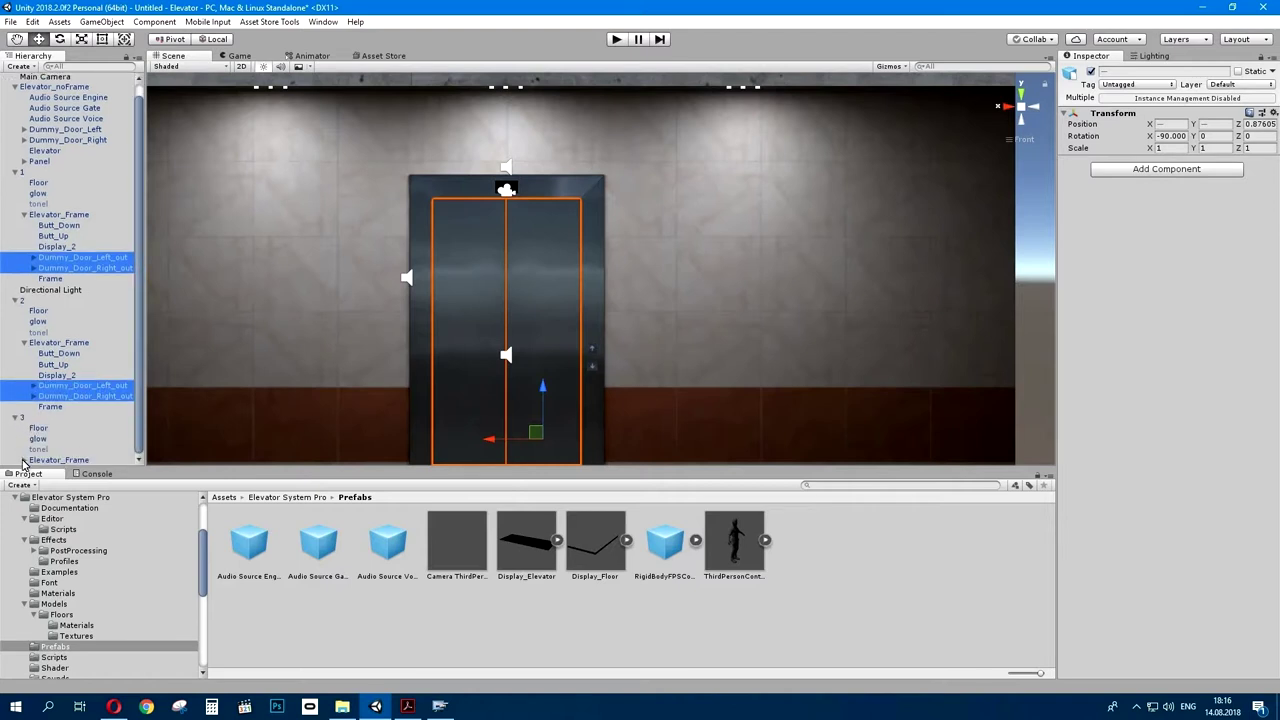
{"action": "left_click", "coordinate": [25, 462]}
{"action": "left_click", "coordinate": [86, 440], "text": "ctrl"}
{"action": "left_click", "coordinate": [92, 451], "text": "ctrl"}
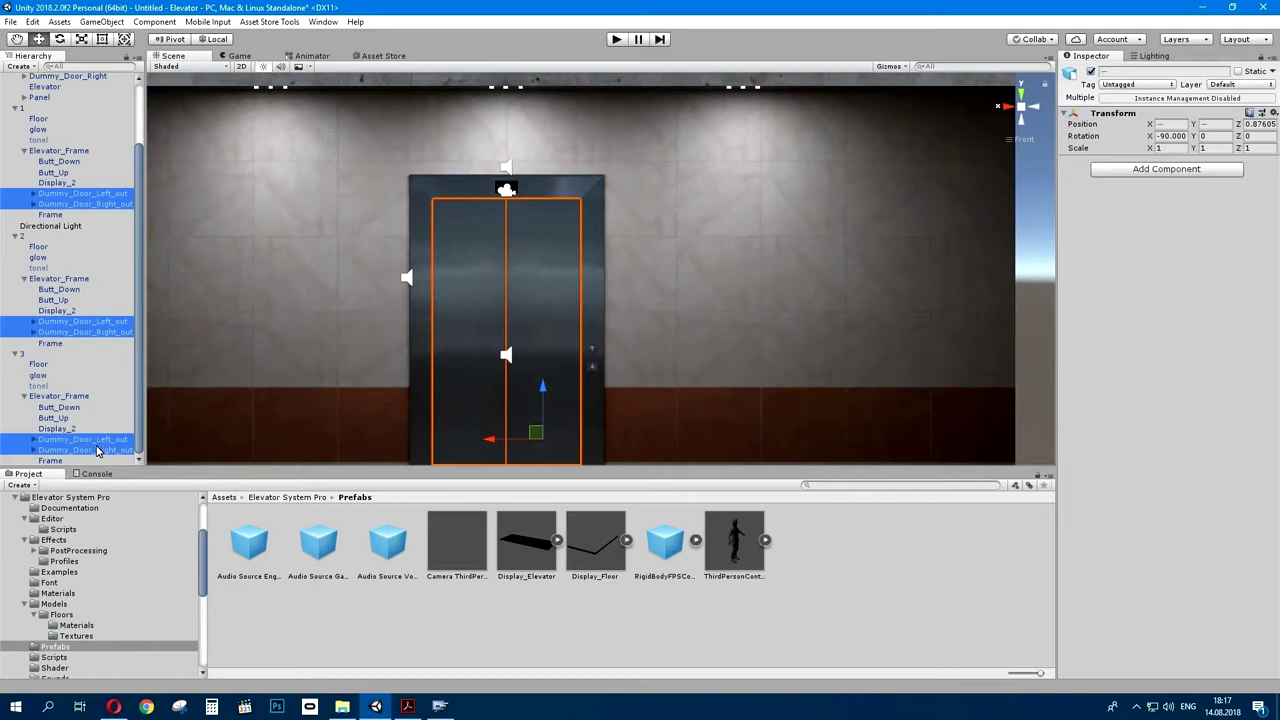
{"action": "left_click", "coordinate": [1158, 169]}
{"action": "left_click", "coordinate": [1147, 220]}
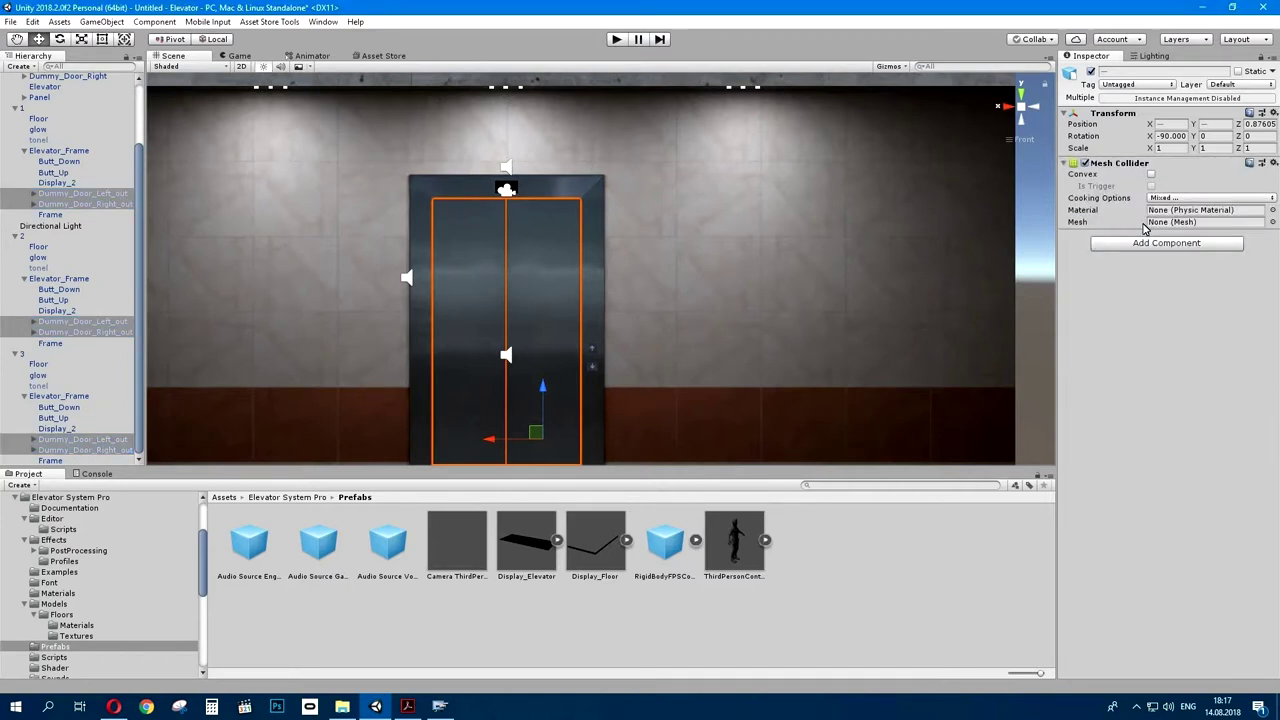
- Collapse floors 1, 2 and 3 in the Hierarchy
{"action": "scroll", "coordinate": [576, 263], "scroll_direction": "down", "scroll_amount": 5}
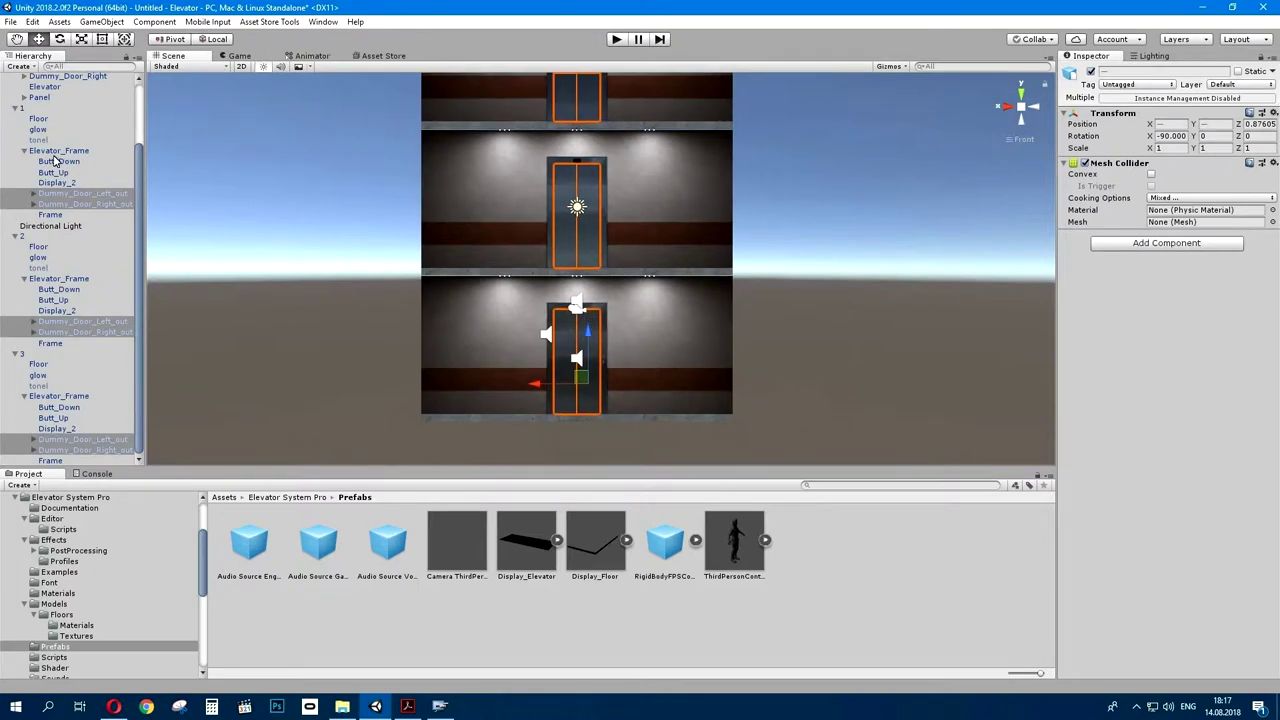
{"action": "left_click", "coordinate": [15, 112]}
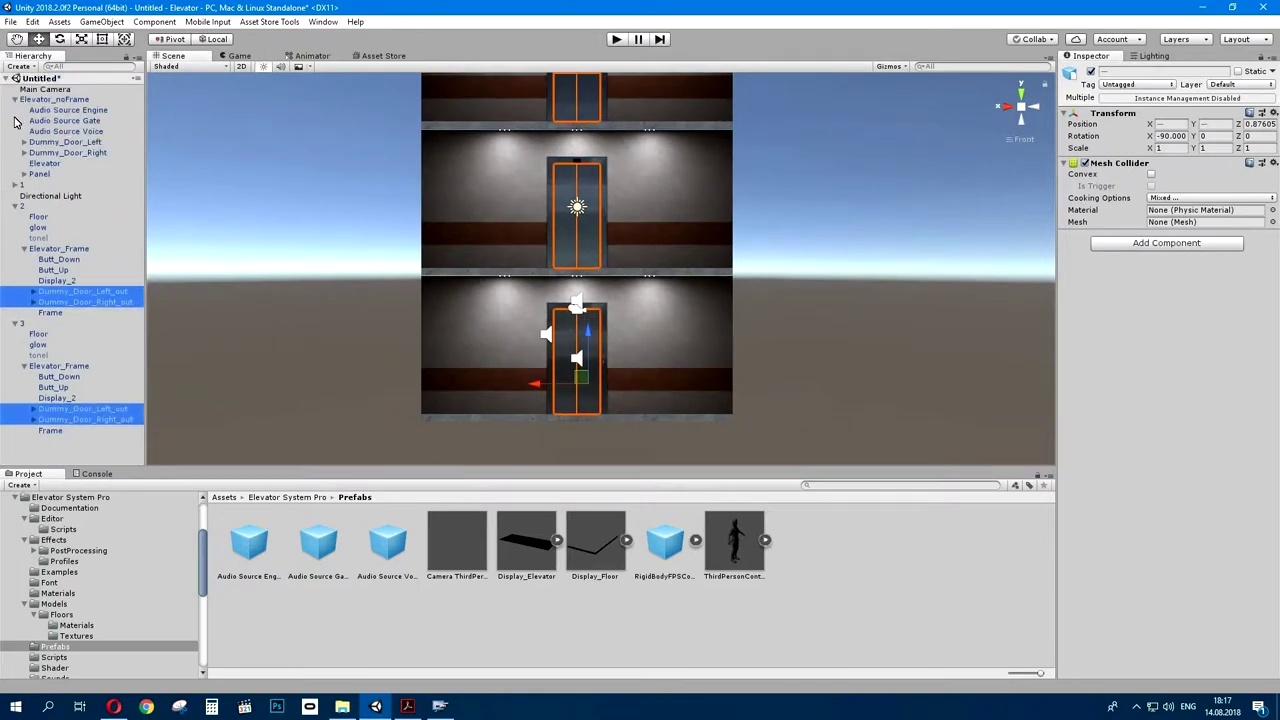
{"action": "left_click", "coordinate": [15, 206]}
{"action": "left_click", "coordinate": [15, 217]}
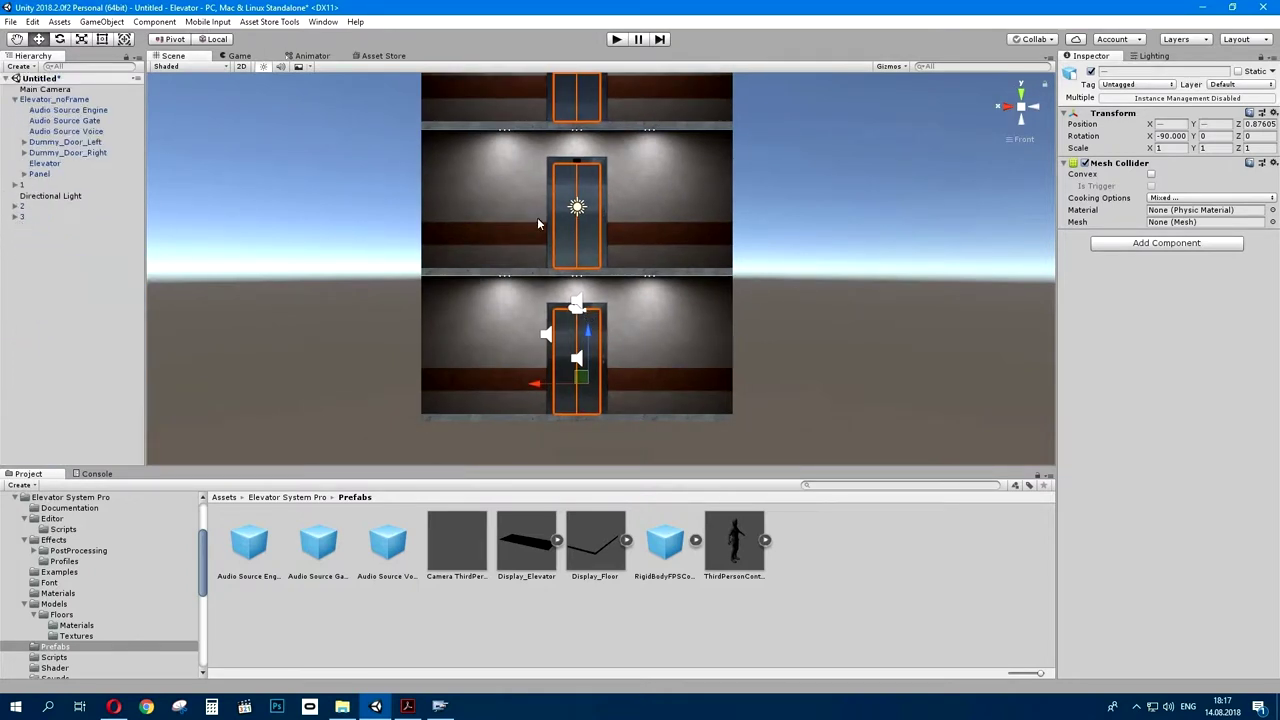
{"action": "scroll", "coordinate": [604, 298], "scroll_direction": "up", "scroll_amount": 3}
{"action": "scroll", "coordinate": [605, 320], "scroll_direction": "up", "scroll_amount": 5}
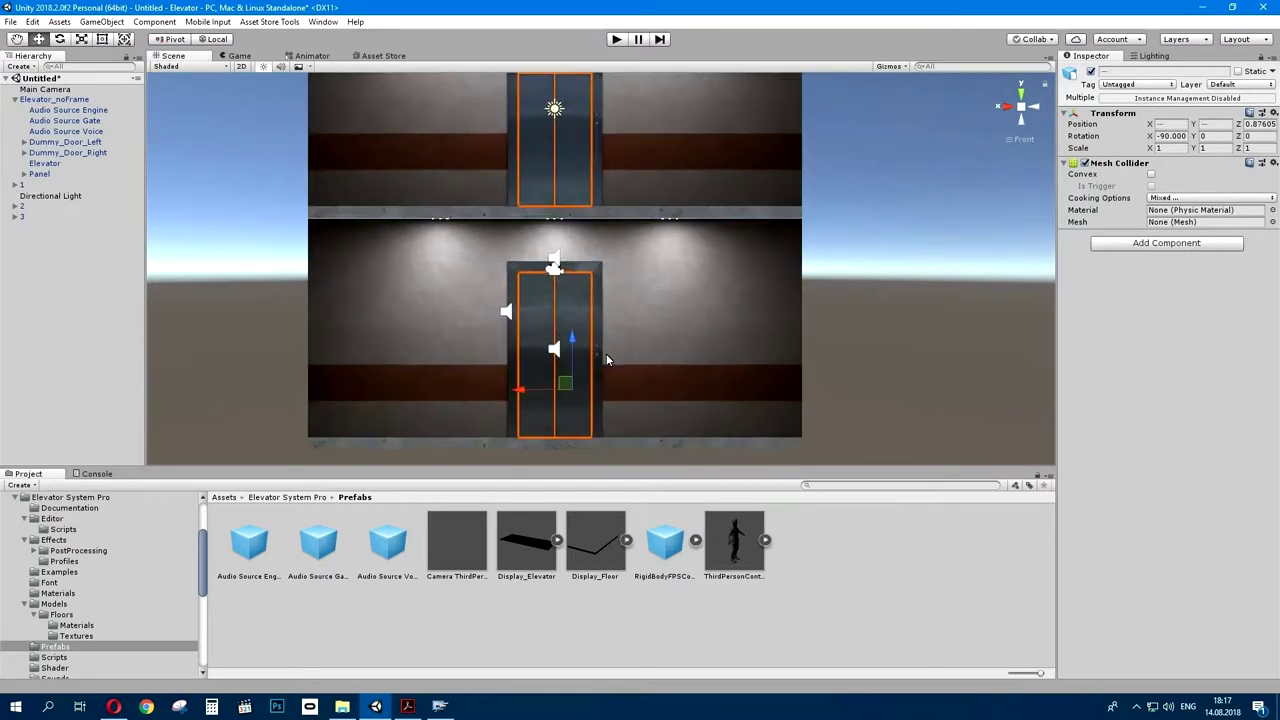
- Select floor 1's up call button to check its settings
{"action": "left_click", "coordinate": [835, 290]}
{"action": "scroll", "coordinate": [608, 277], "scroll_direction": "up", "scroll_amount": 3}
{"action": "scroll", "coordinate": [648, 285], "scroll_direction": "up", "scroll_amount": 3}
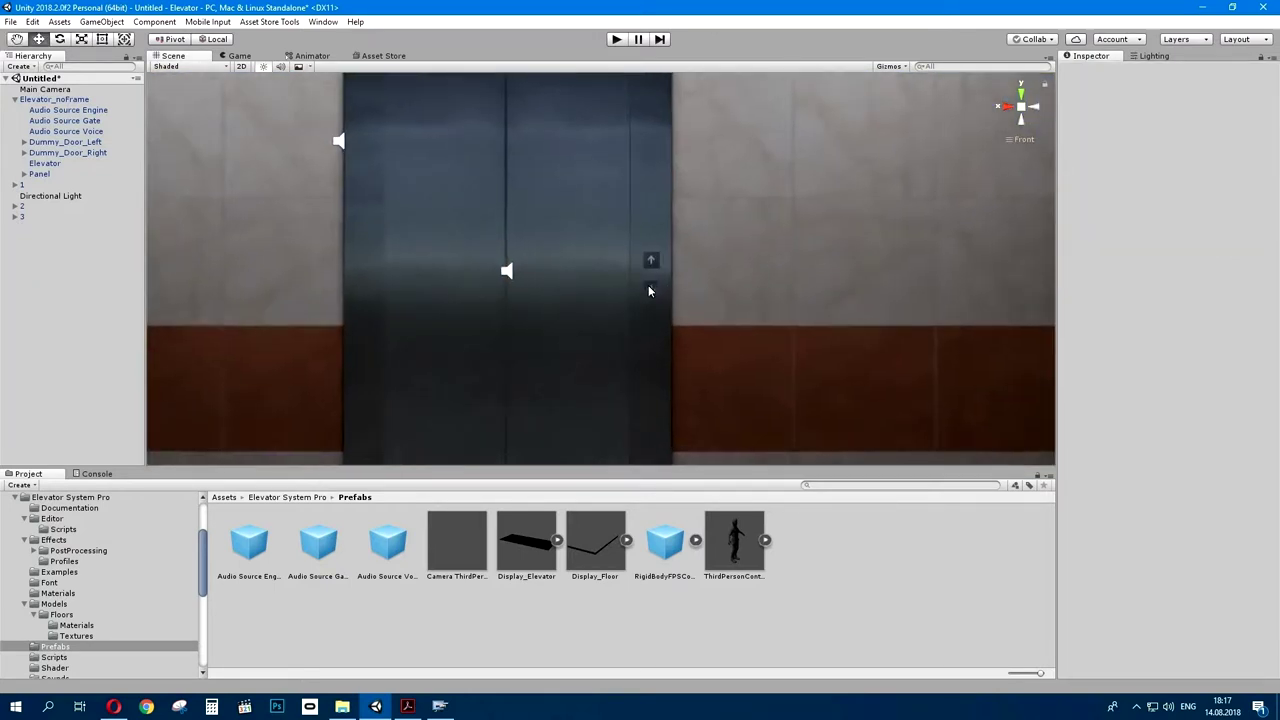
{"action": "scroll", "coordinate": [651, 280], "scroll_direction": "up", "scroll_amount": 2}
{"action": "left_click", "coordinate": [665, 262]}
{"action": "left_click", "coordinate": [665, 262]}
{"action": "left_click", "coordinate": [665, 262]}
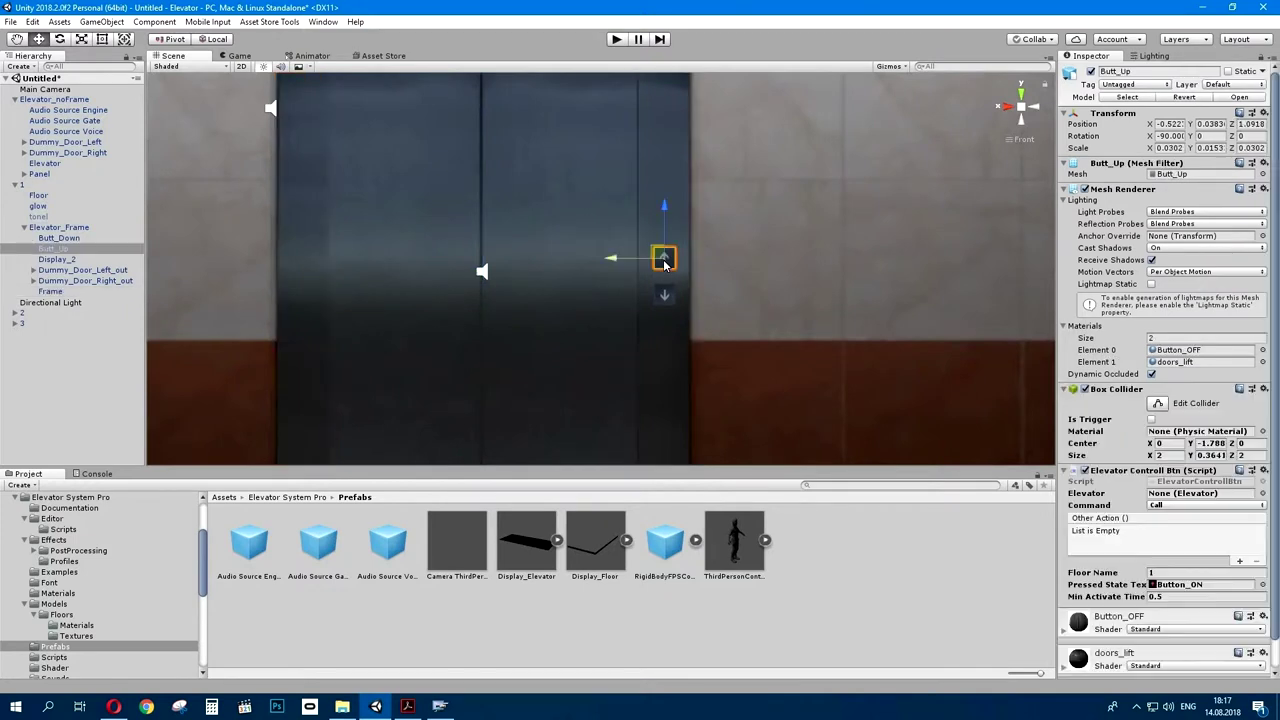
{"action": "scroll", "coordinate": [1189, 487], "scroll_direction": "down", "scroll_amount": 2}
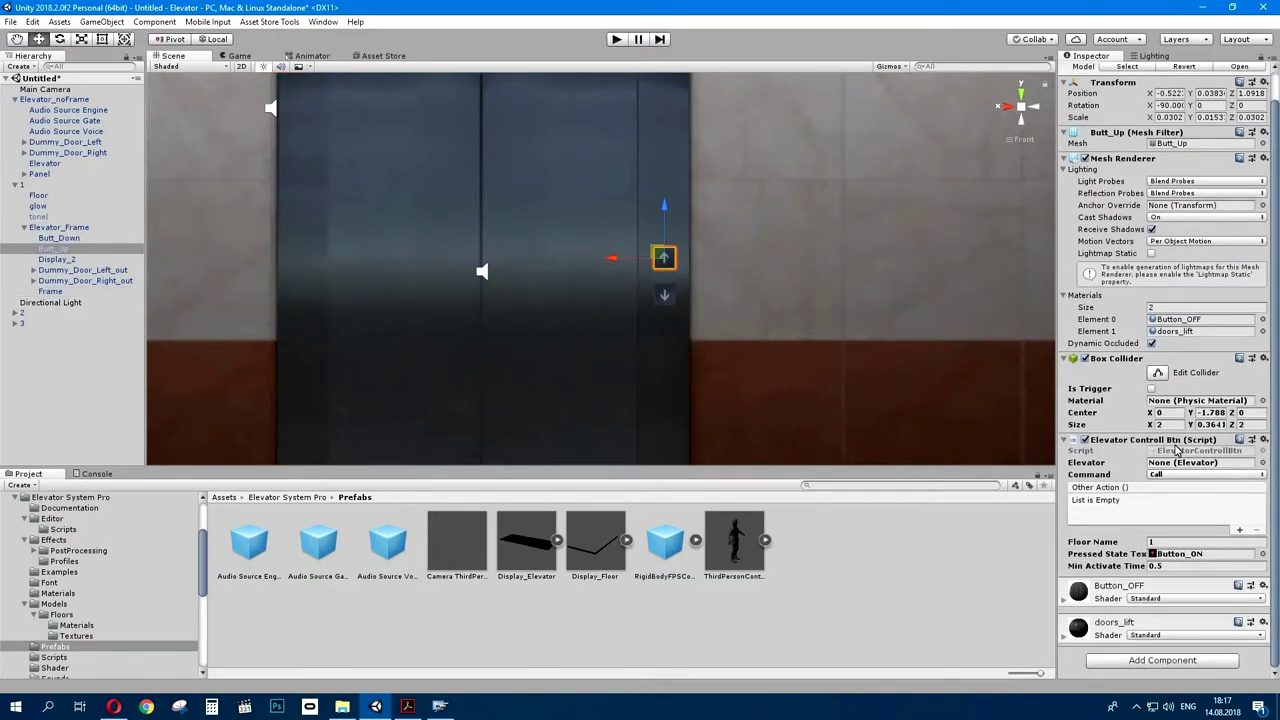
{"action": "scroll", "coordinate": [652, 327], "scroll_direction": "down", "scroll_amount": 3}
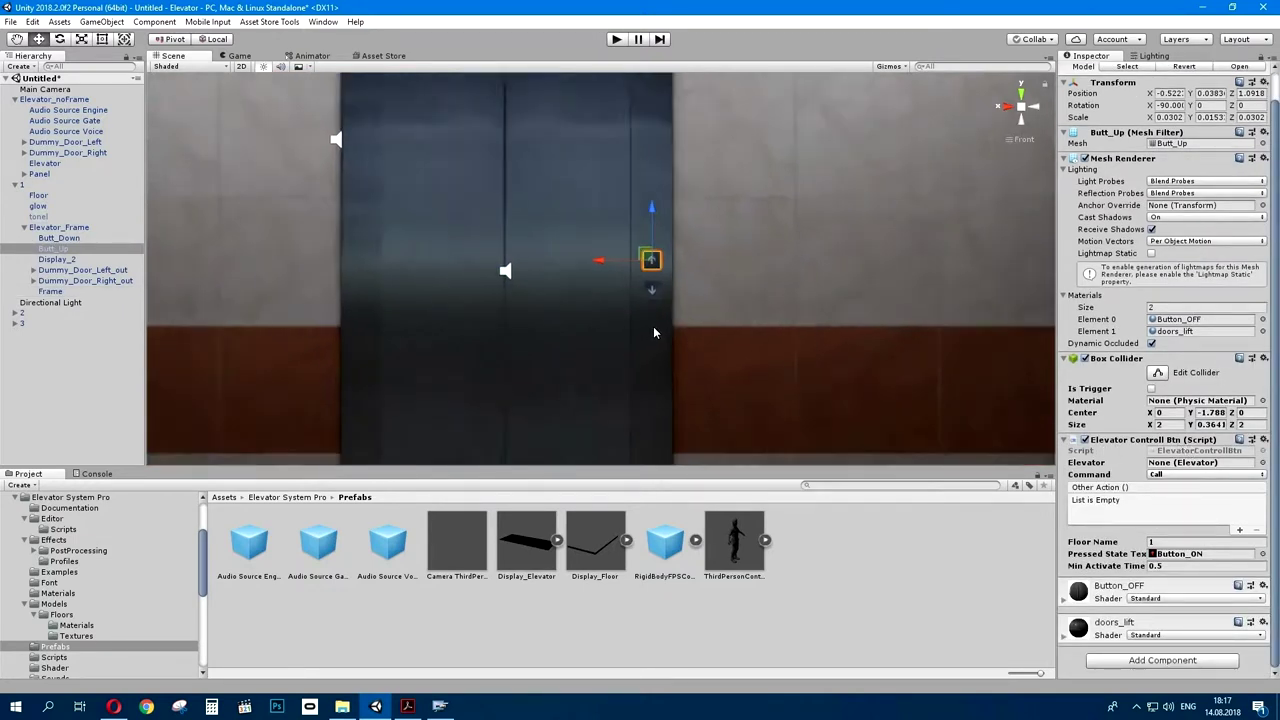
{"action": "mouse_move", "coordinate": [671, 215]}
{"action": "middle_mouse_down"}
{"action": "mouse_move", "coordinate": [671, 442]}
{"action": "mouse_move", "coordinate": [700, 110]}
{"action": "middle_mouse_up"}
- Set the Floor Name of floor 2's Butt_Up call button to 2
{"action": "left_click", "coordinate": [636, 239]}
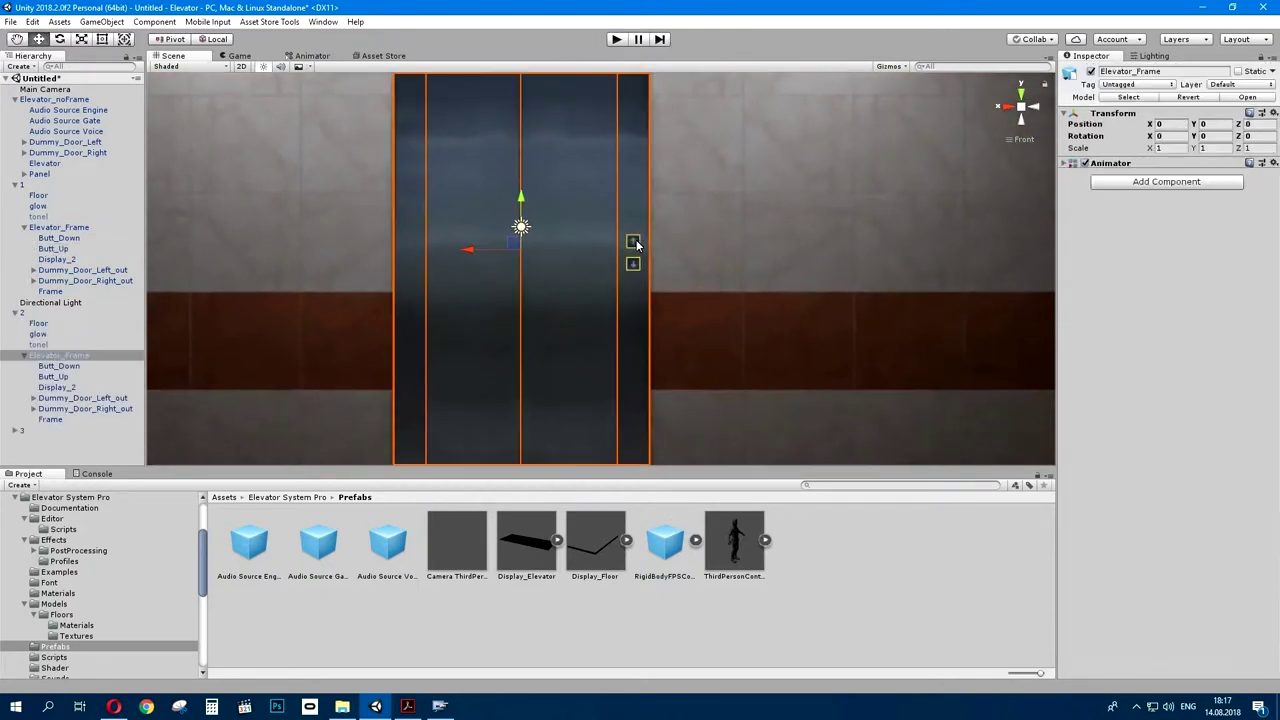
{"action": "left_click", "coordinate": [636, 240]}
{"action": "left_click", "coordinate": [632, 241]}
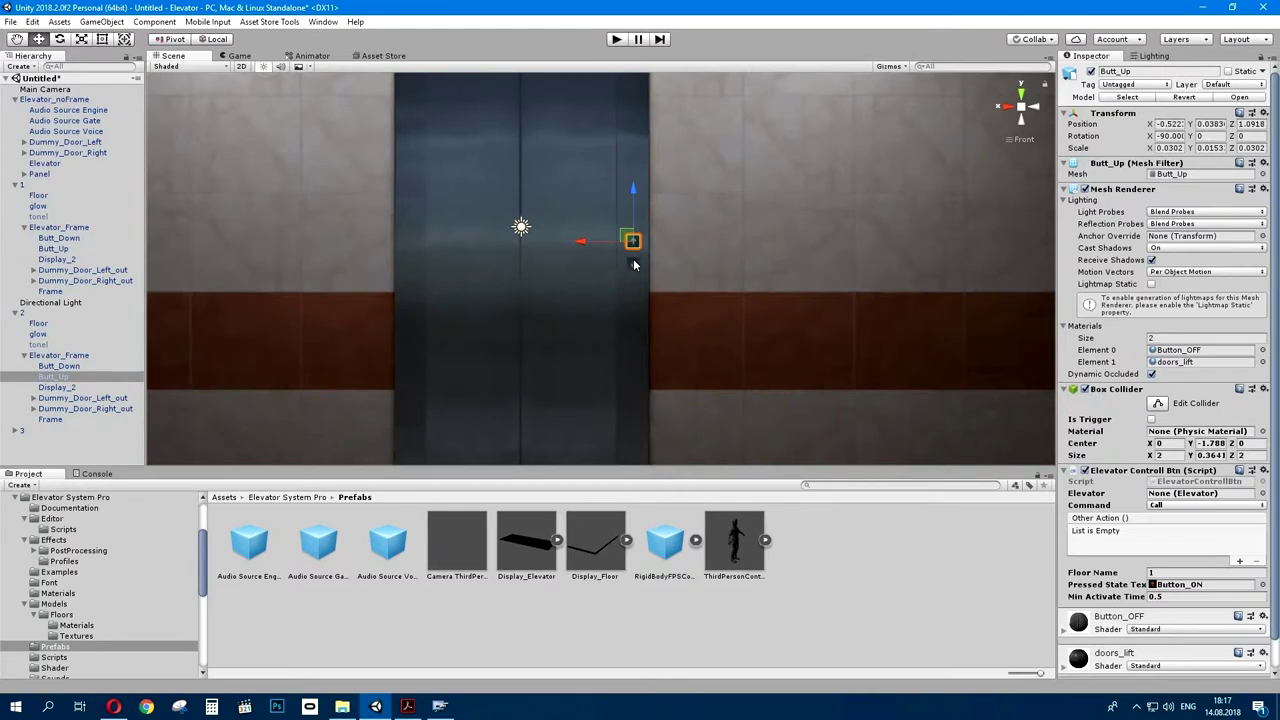
{"action": "left_click", "coordinate": [632, 264]}
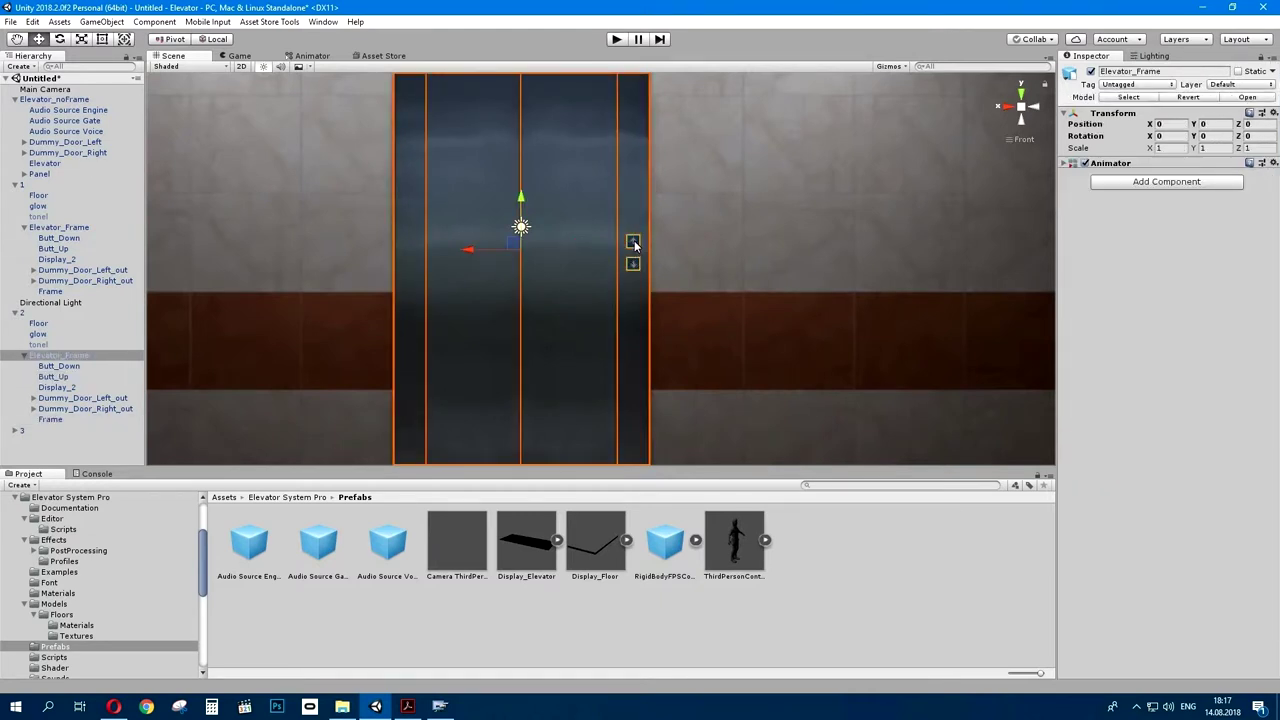
{"action": "left_click", "coordinate": [634, 244], "text": "shift"}
{"action": "left_click", "coordinate": [634, 244]}
{"action": "left_click", "coordinate": [634, 244]}
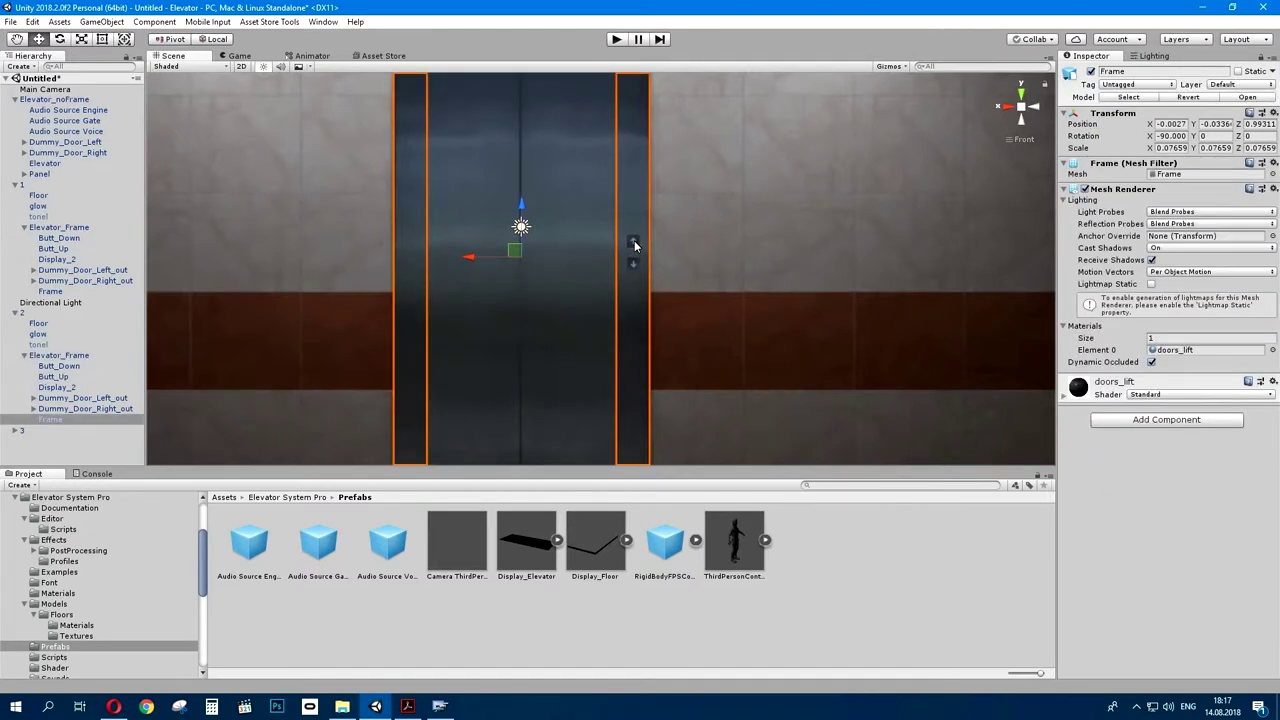
{"action": "left_click", "coordinate": [634, 244]}
{"action": "left_click", "coordinate": [634, 264]}
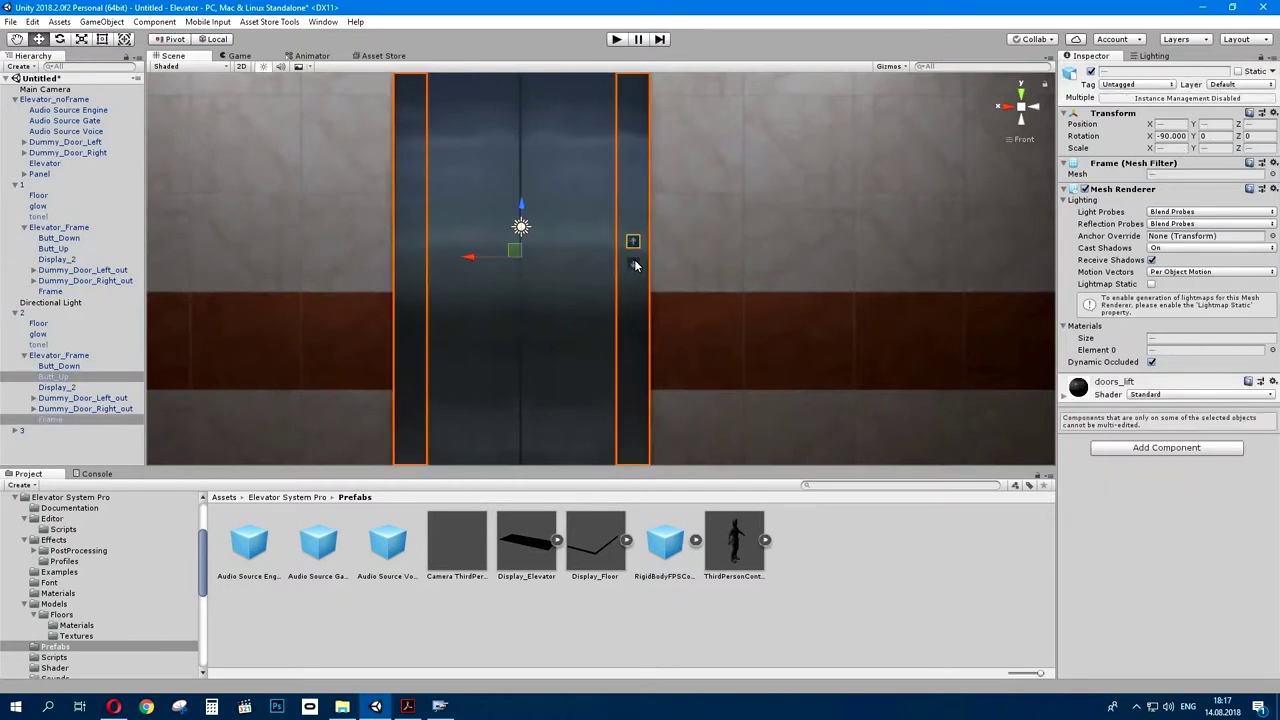
{"action": "left_click", "coordinate": [634, 268]}
{"action": "left_click", "coordinate": [1170, 572]}
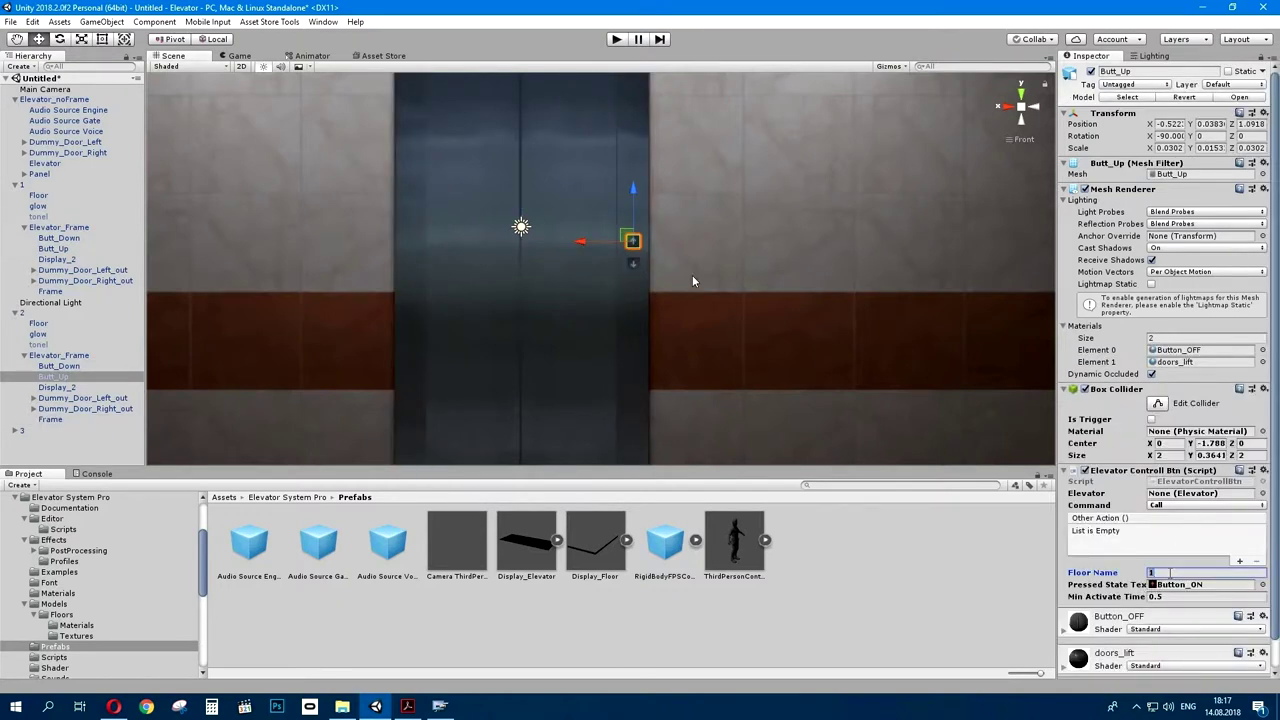
- Set floor 2's Butt_Down Floor Name to 2 and link Elevator_noFrame as its elevator
{"action": "left_click", "coordinate": [633, 264]}
{"action": "left_click", "coordinate": [633, 264]}
{"action": "left_click", "coordinate": [633, 264]}
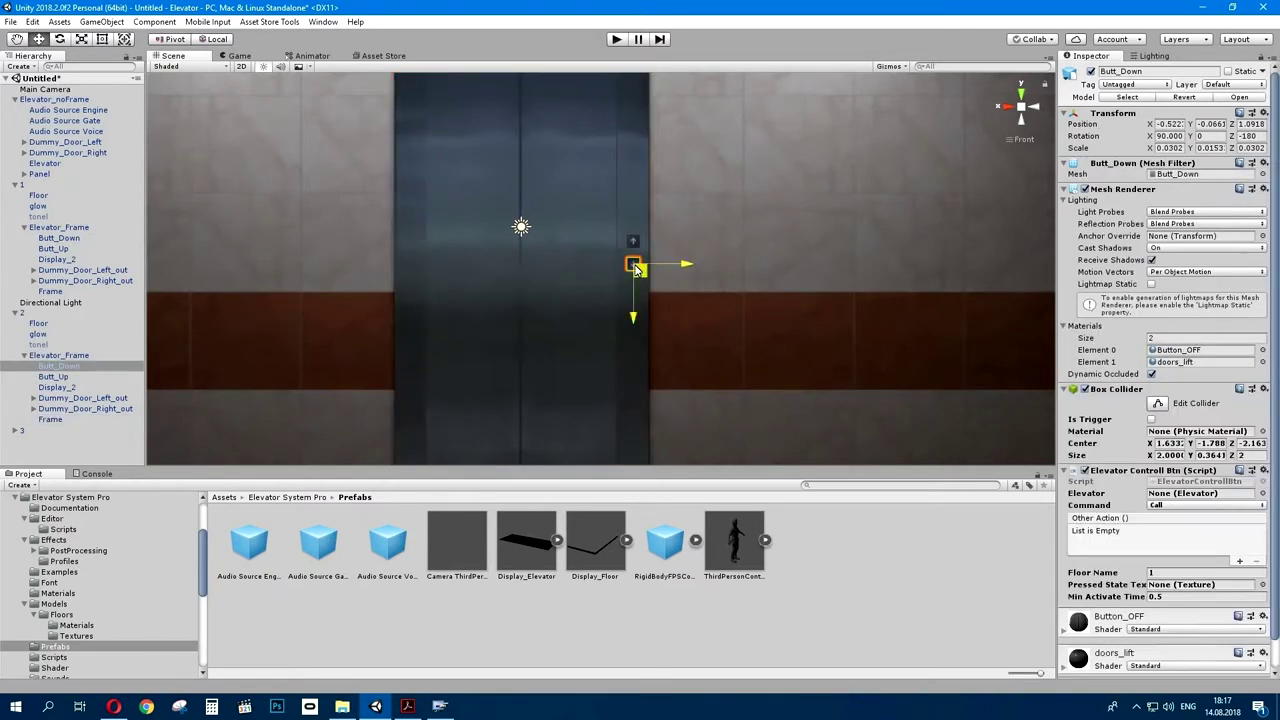
{"action": "left_click", "coordinate": [1178, 572]}
{"action": "type", "text": "2"}
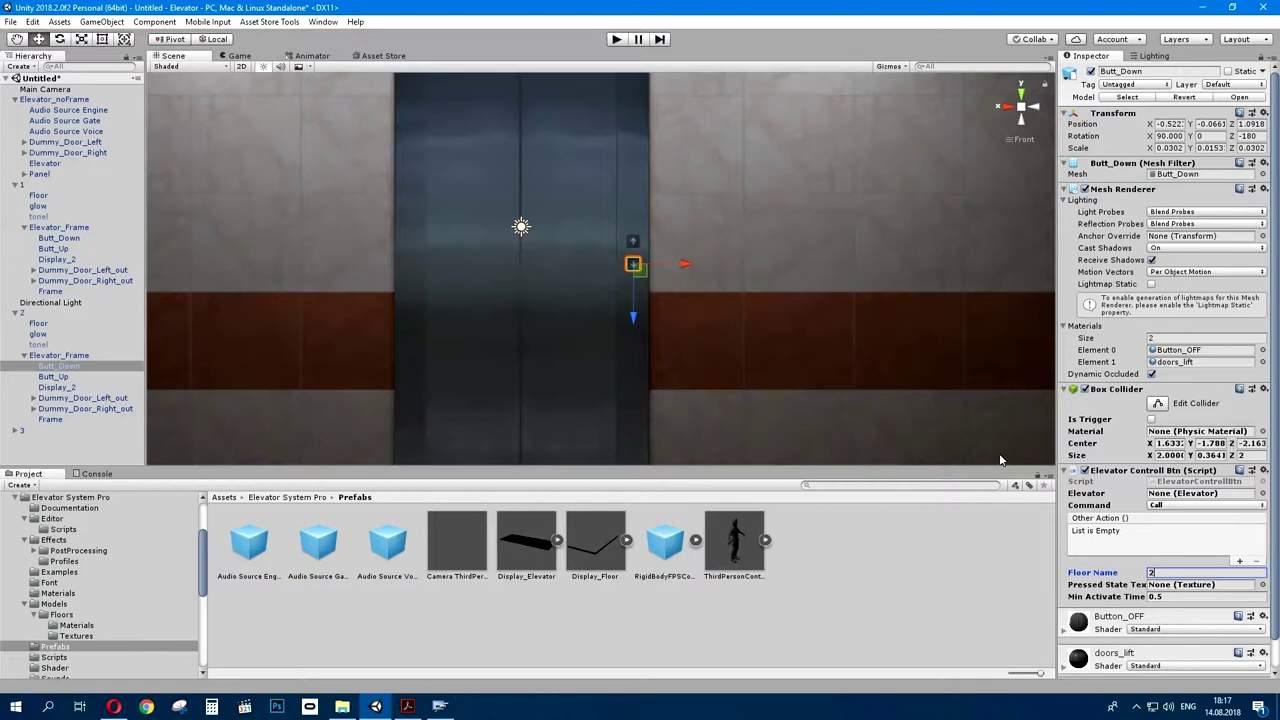
{"action": "left_click_drag", "start_coordinate": [52, 99], "coordinate": [1193, 503]}
{"action": "left_click", "coordinate": [27, 186]}
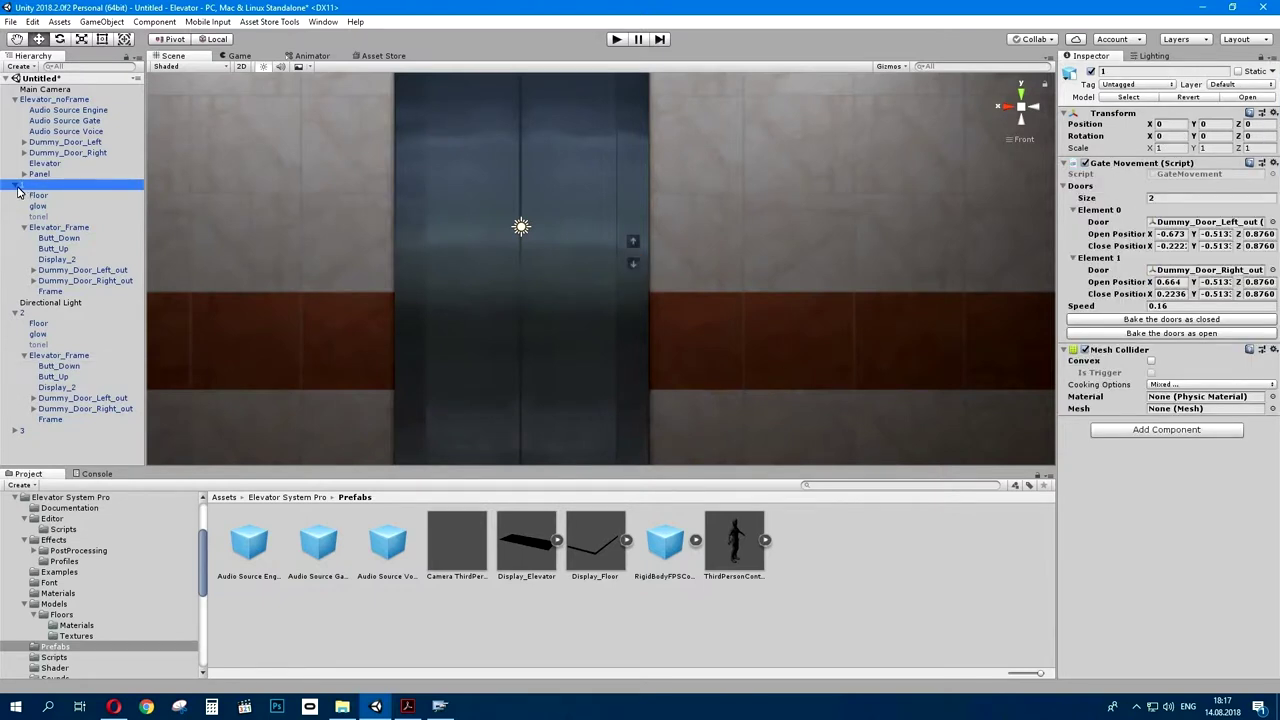
- Select floor 1's up and down call buttons, framing the floor 1 elevator in the scene
{"action": "left_click", "coordinate": [15, 188], "text": "alt"}
{"action": "left_click", "coordinate": [14, 190]}
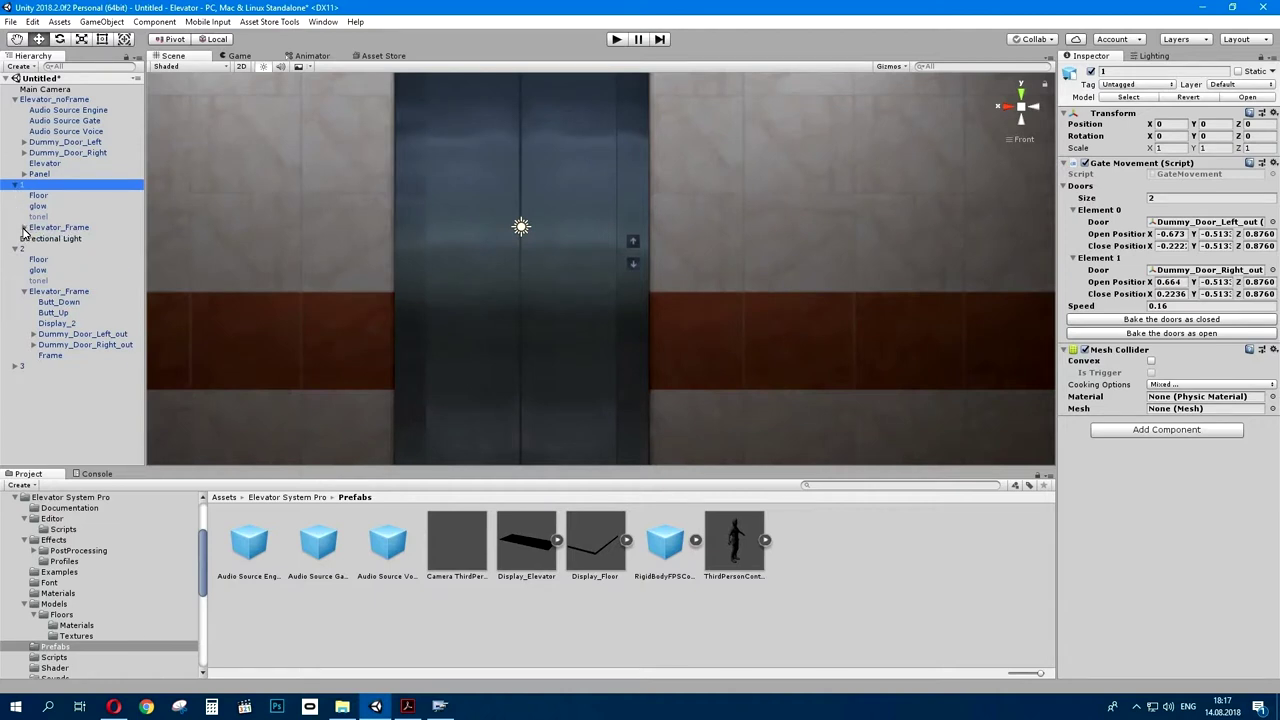
{"action": "left_click", "coordinate": [15, 188]}
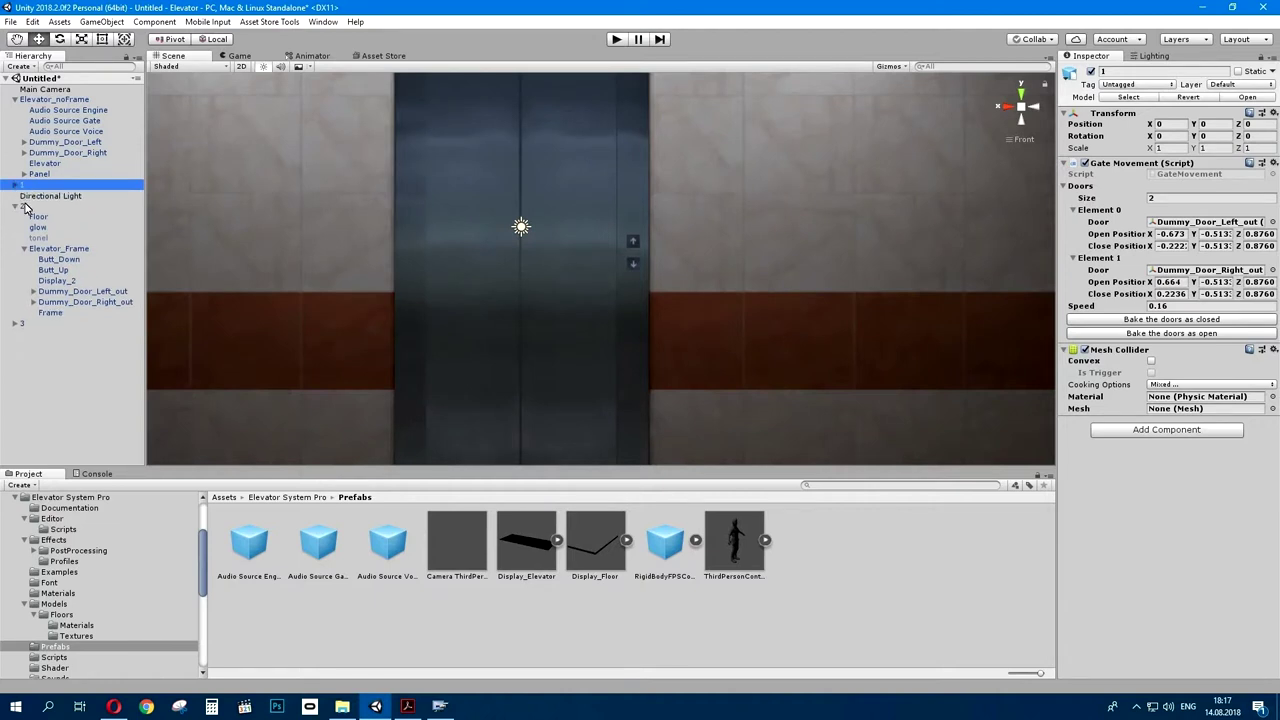
{"action": "scroll", "coordinate": [500, 285], "scroll_direction": "down", "scroll_amount": 5}
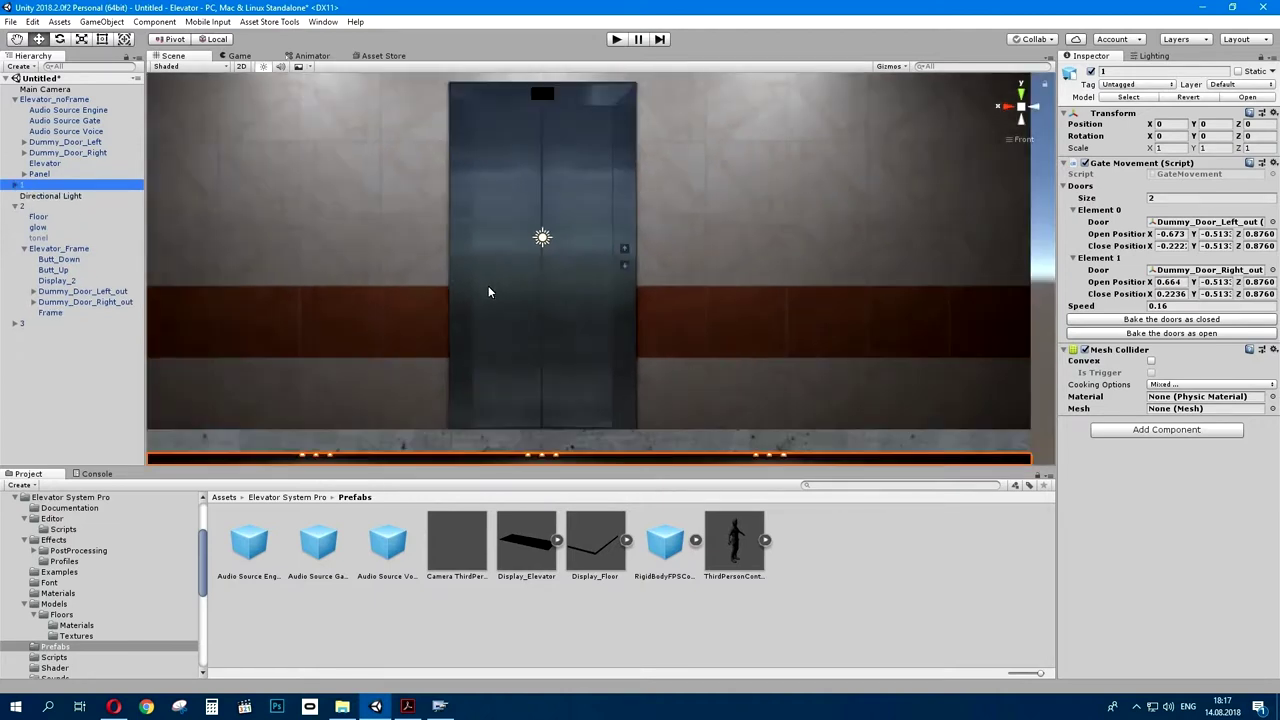
{"action": "left_click", "coordinate": [535, 376]}
{"action": "key", "text": "f"}
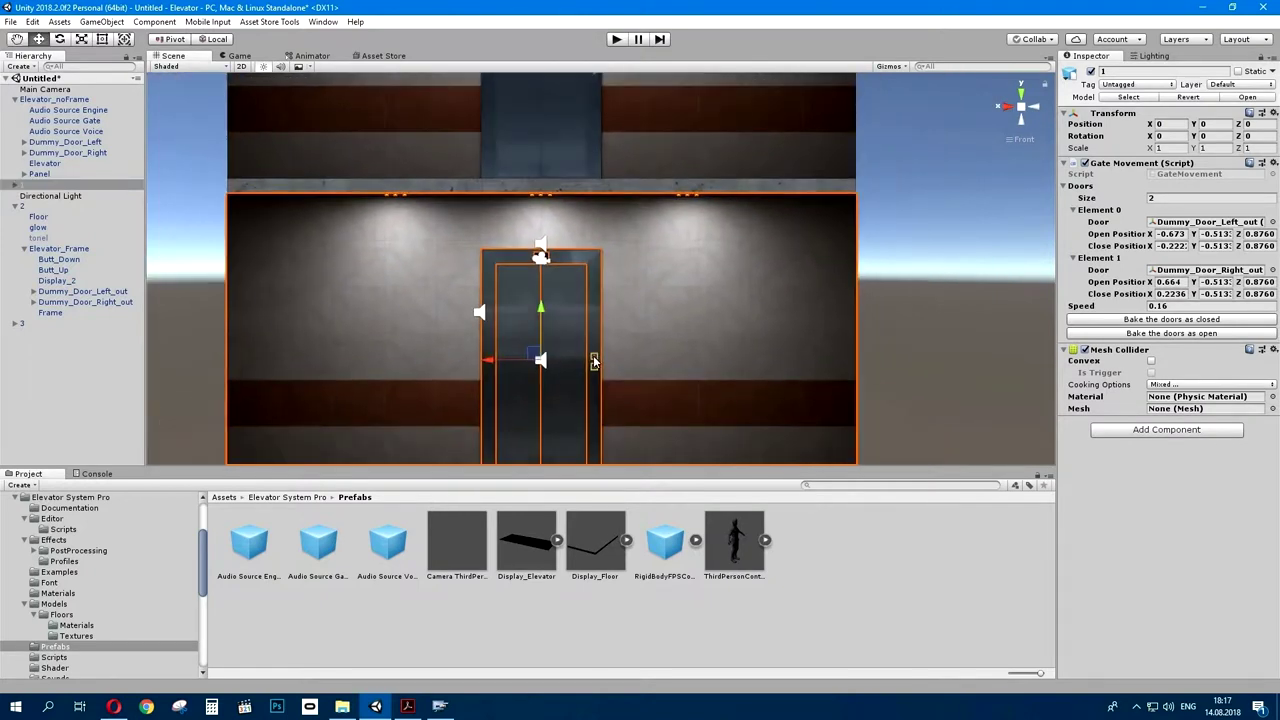
{"action": "left_click", "coordinate": [594, 362]}
{"action": "left_click", "coordinate": [596, 362]}
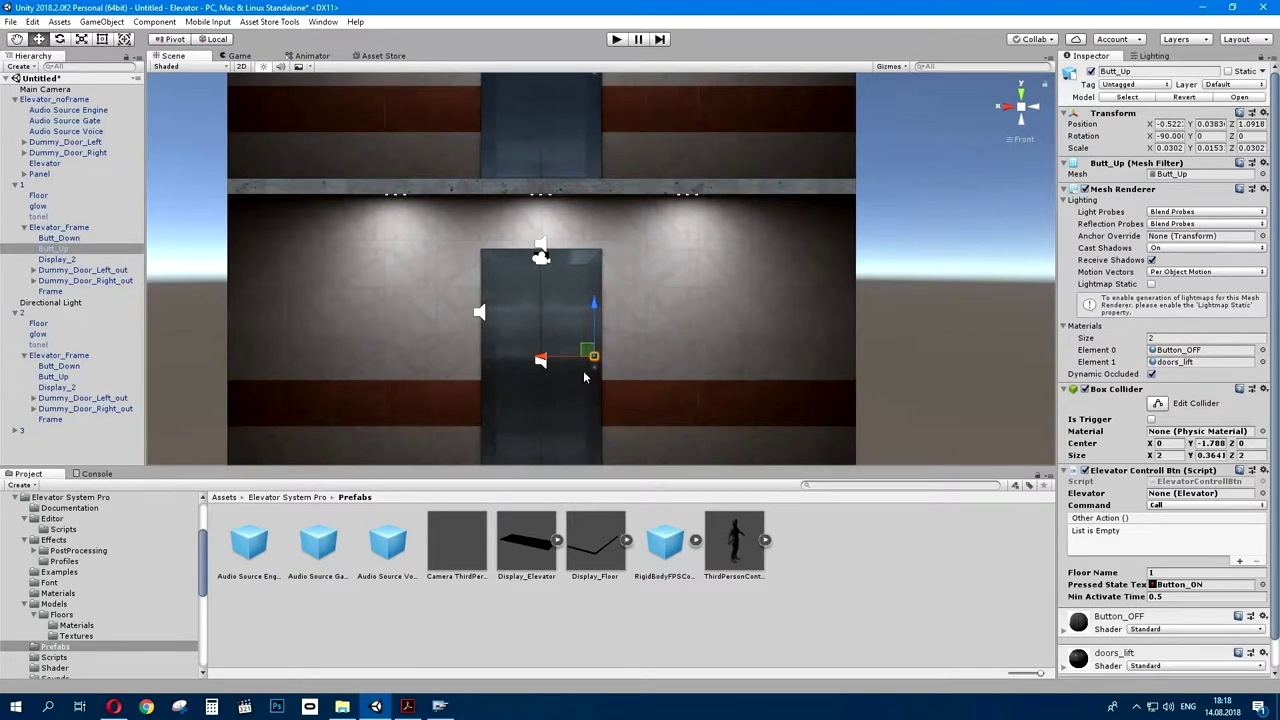
{"action": "left_click", "coordinate": [59, 238], "text": "ctrl"}
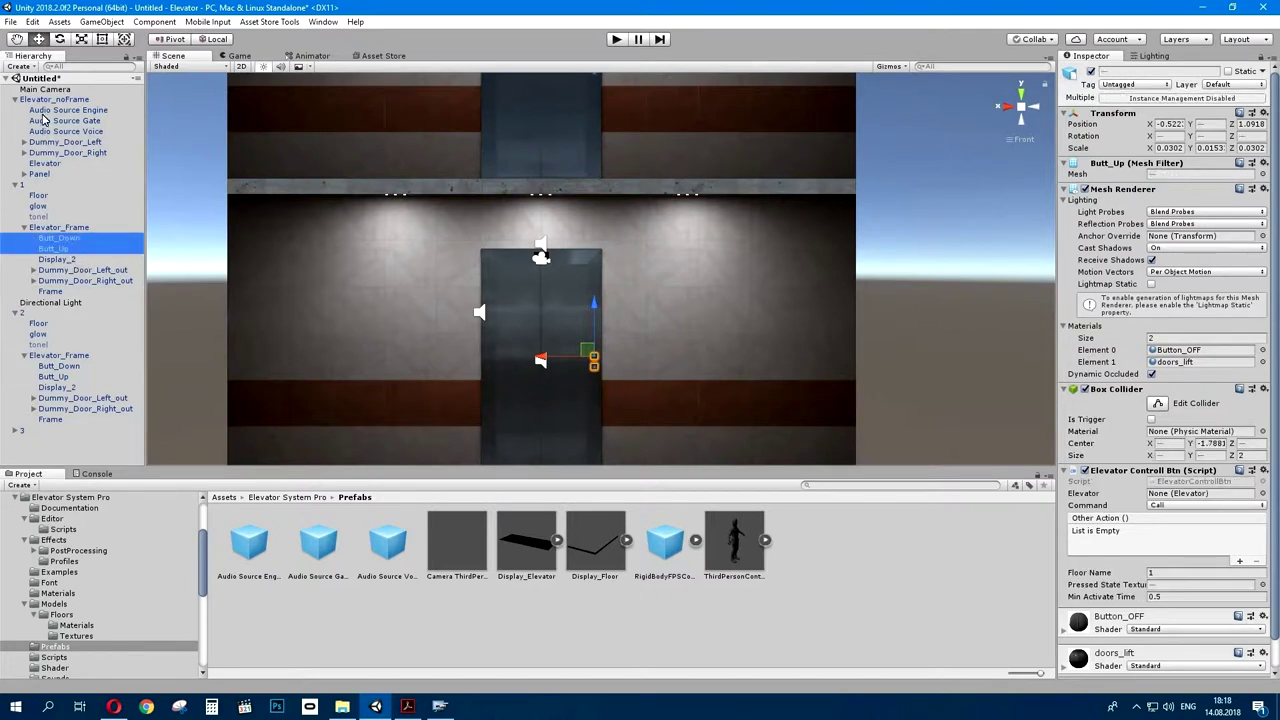
- Link floor 1's call buttons to Elevator_noFrame and set their pressed texture to Button_ON
{"action": "left_click_drag", "start_coordinate": [578, 283], "coordinate": [1200, 493]}
{"action": "scroll", "coordinate": [1188, 508], "scroll_direction": "down", "scroll_amount": 1}
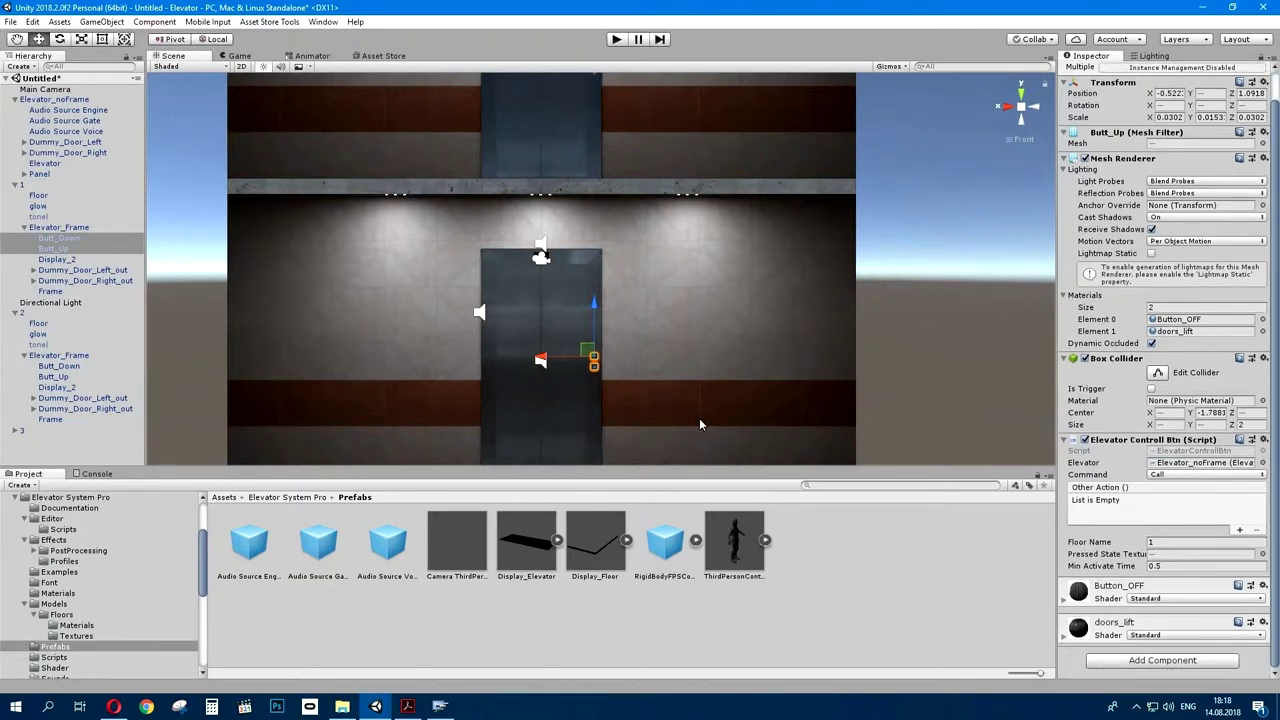
{"action": "left_click", "coordinate": [1115, 595]}
{"action": "left_click", "coordinate": [1074, 644]}
{"action": "left_click_drag", "start_coordinate": [403, 592], "coordinate": [1168, 562]}
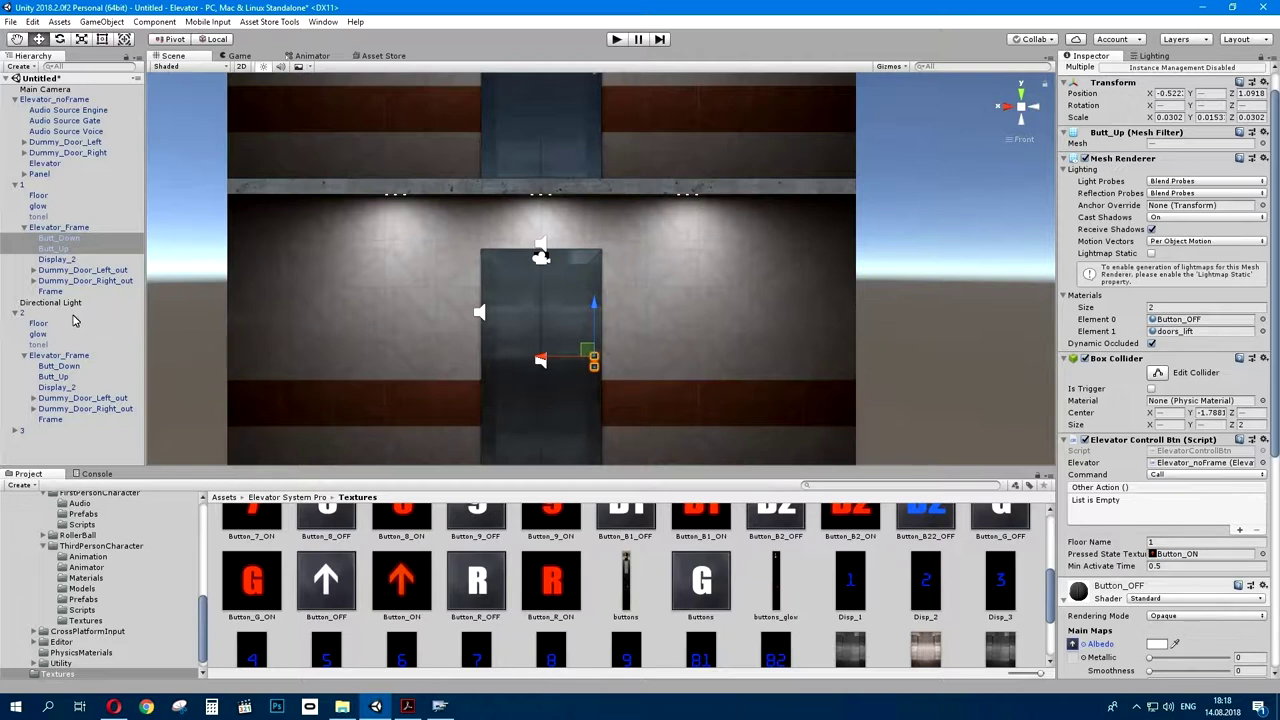
- Set the pressed texture of floor 2's up and down call buttons to Button_ON
{"action": "left_click", "coordinate": [70, 366]}
{"action": "left_click", "coordinate": [65, 378], "text": "shift"}
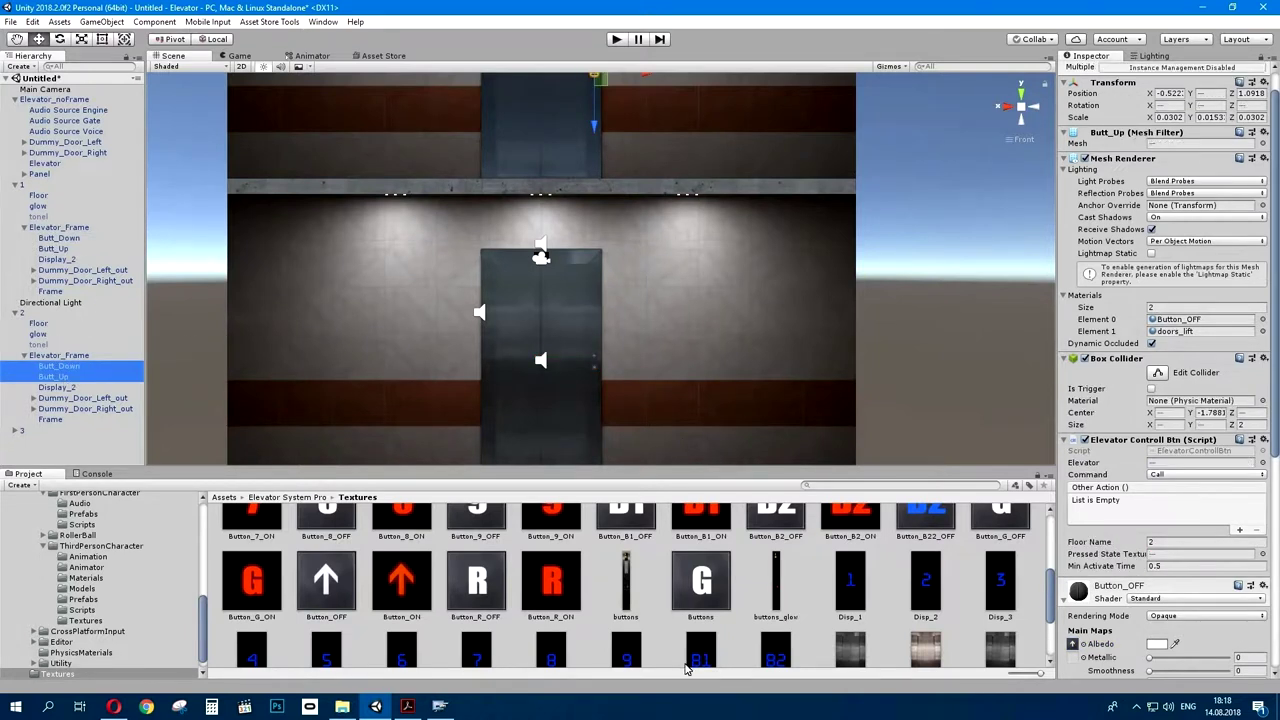
{"action": "mouse_move", "coordinate": [410, 588]}
{"action": "left_mouse_down"}
{"action": "mouse_move", "coordinate": [1135, 577]}
{"action": "mouse_move", "coordinate": [1163, 556]}
{"action": "left_mouse_up"}
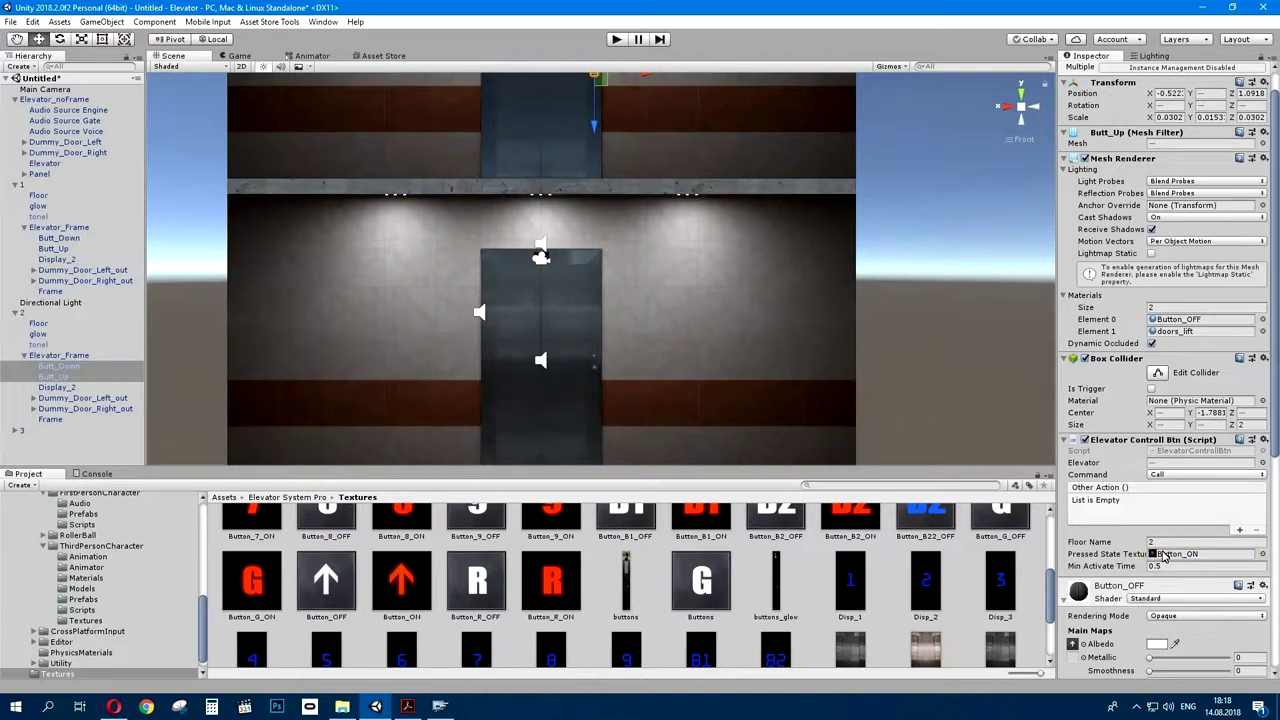
- Link floor 3's call buttons to Elevator_noFrame with floor name 3 and Button_ON pressed texture
{"action": "left_click", "coordinate": [17, 430]}
{"action": "left_click", "coordinate": [60, 408]}
{"action": "left_click", "coordinate": [67, 420], "text": "shift"}
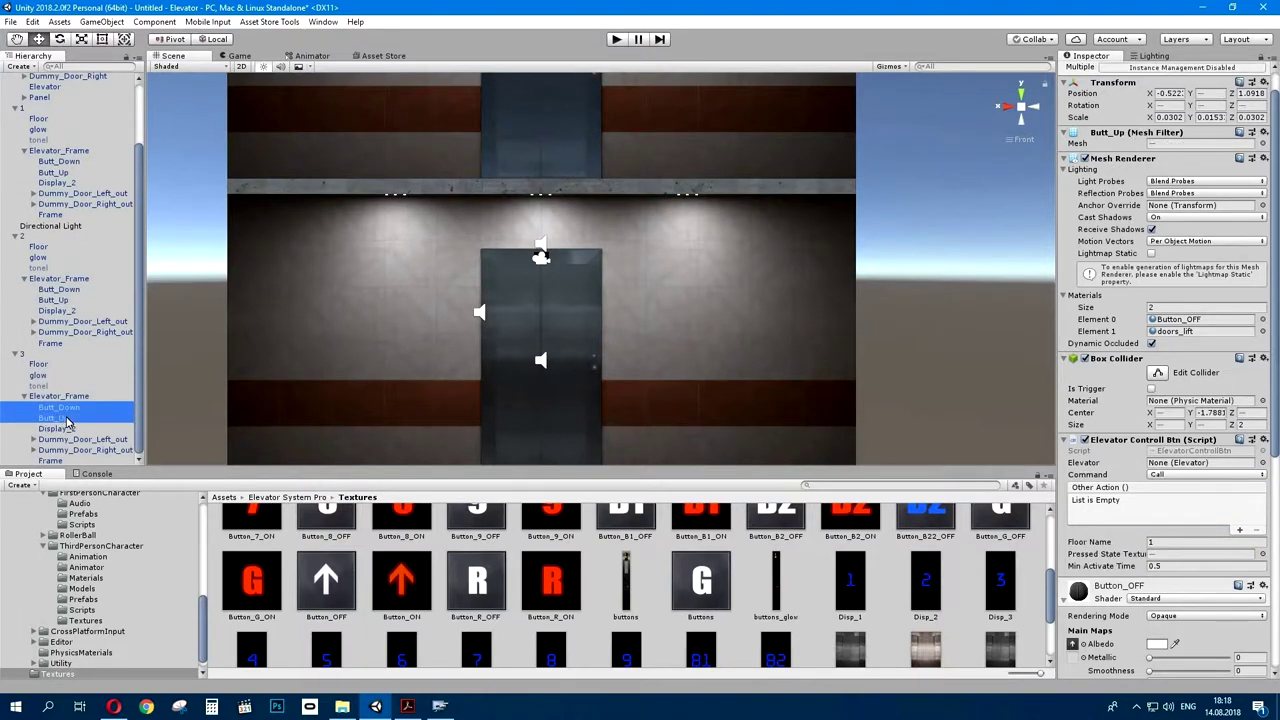
{"action": "key", "text": "f"}
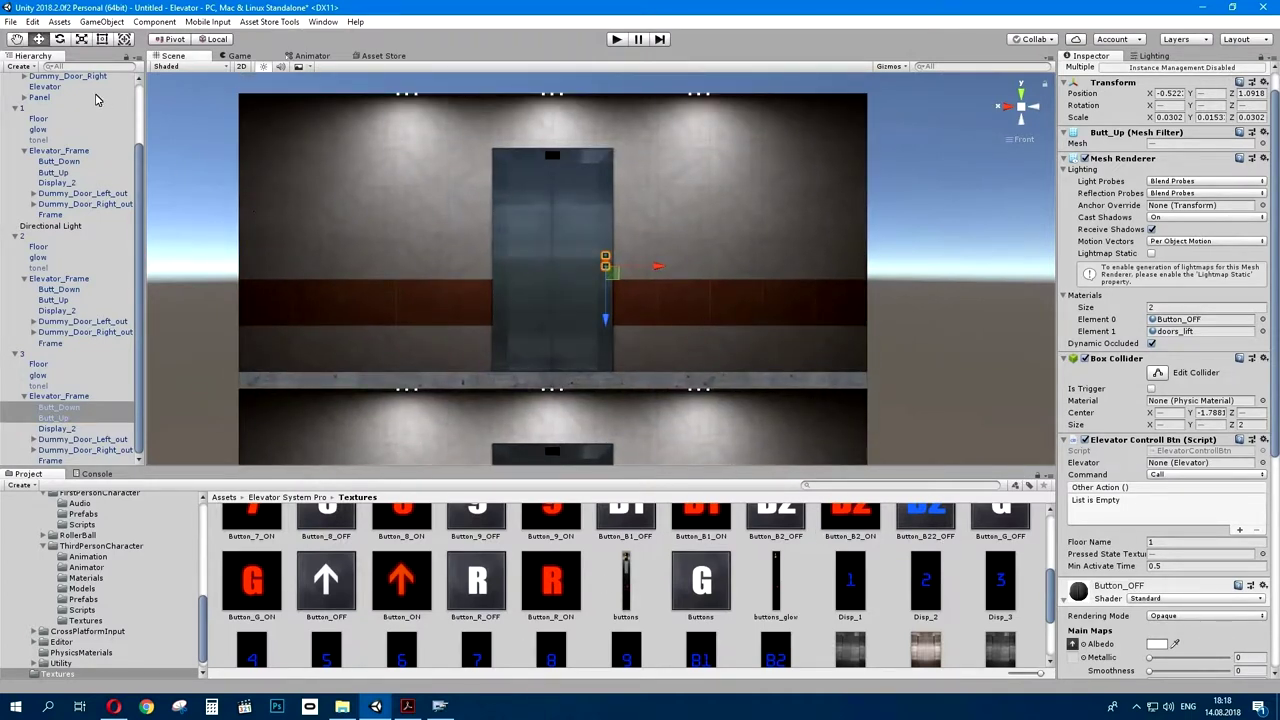
{"action": "scroll", "coordinate": [97, 100], "scroll_direction": "up", "scroll_amount": 3}
{"action": "left_click_drag", "start_coordinate": [58, 100], "coordinate": [1187, 468]}
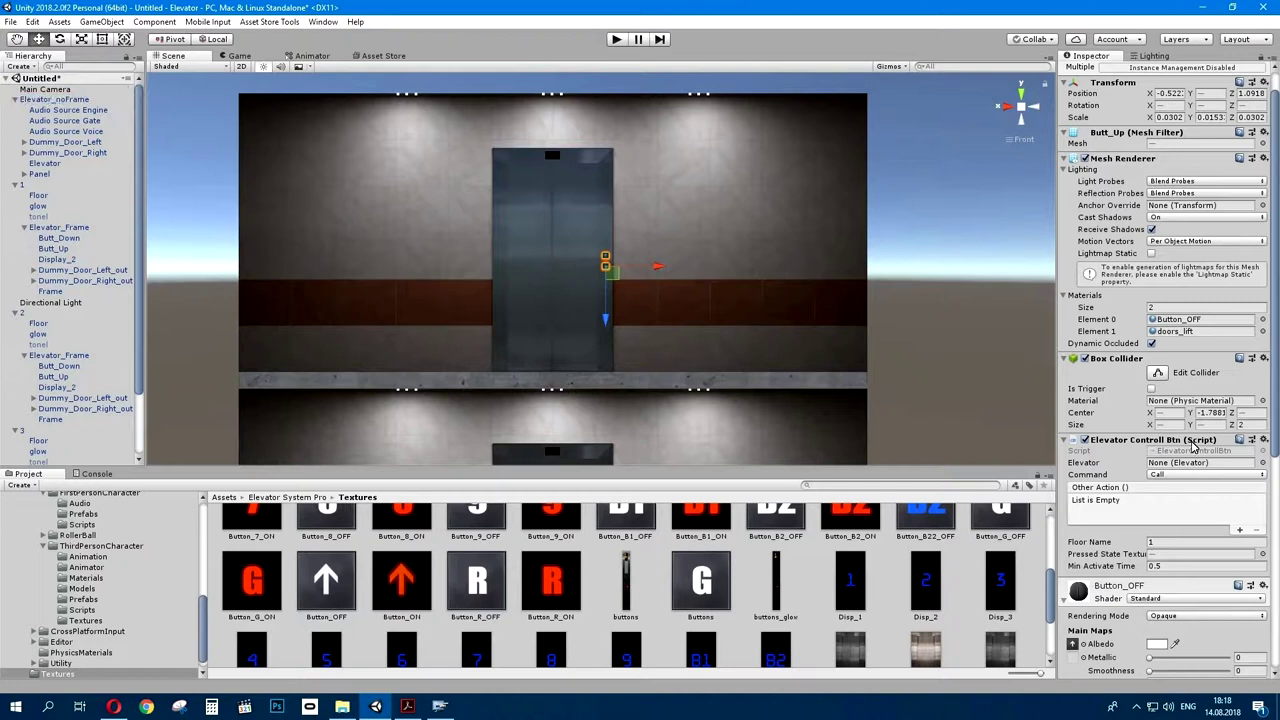
{"action": "scroll", "coordinate": [1187, 475], "scroll_direction": "down", "scroll_amount": 5}
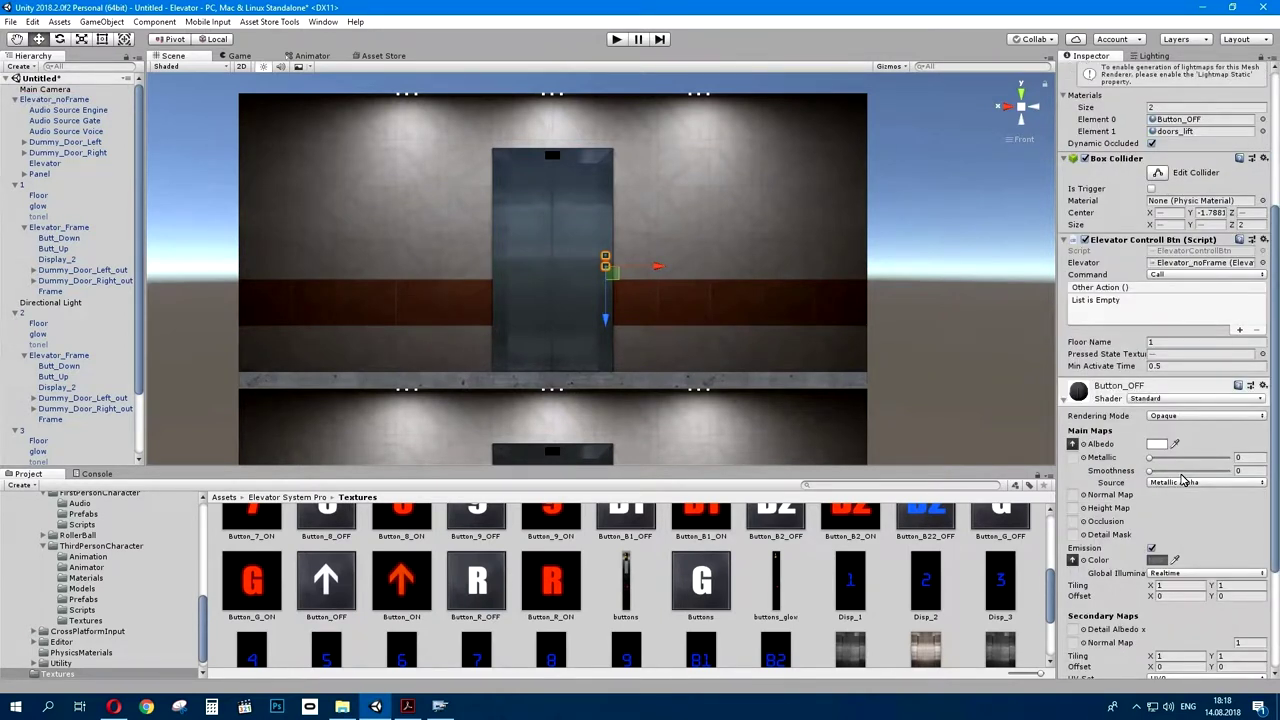
{"action": "left_click", "coordinate": [1105, 400]}
{"action": "left_click", "coordinate": [1165, 542]}
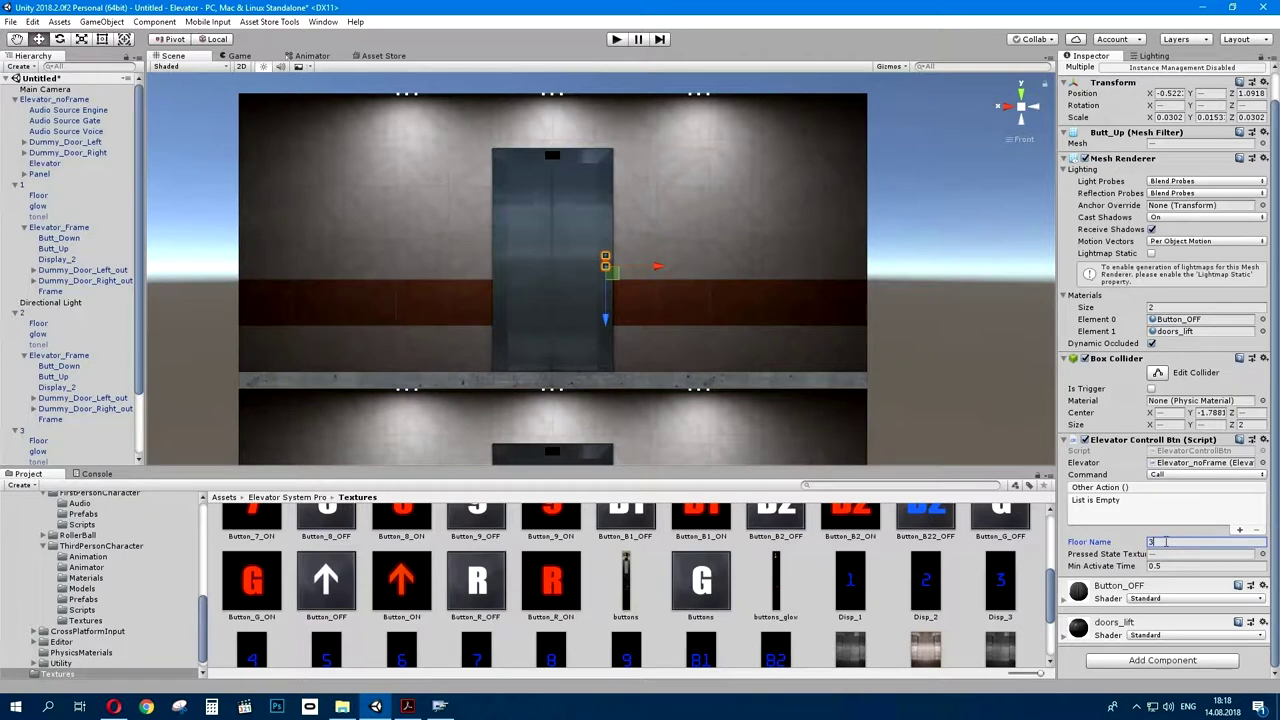
{"action": "type", "text": "3"}
{"action": "left_click_drag", "start_coordinate": [1180, 563], "coordinate": [1176, 561]}
{"action": "scroll", "coordinate": [713, 335], "scroll_direction": "down", "scroll_amount": 5}
- Switch the Scene view to perspective, zoom into the cabin and select Button_9 on the panel
{"action": "left_click", "coordinate": [1025, 115]}
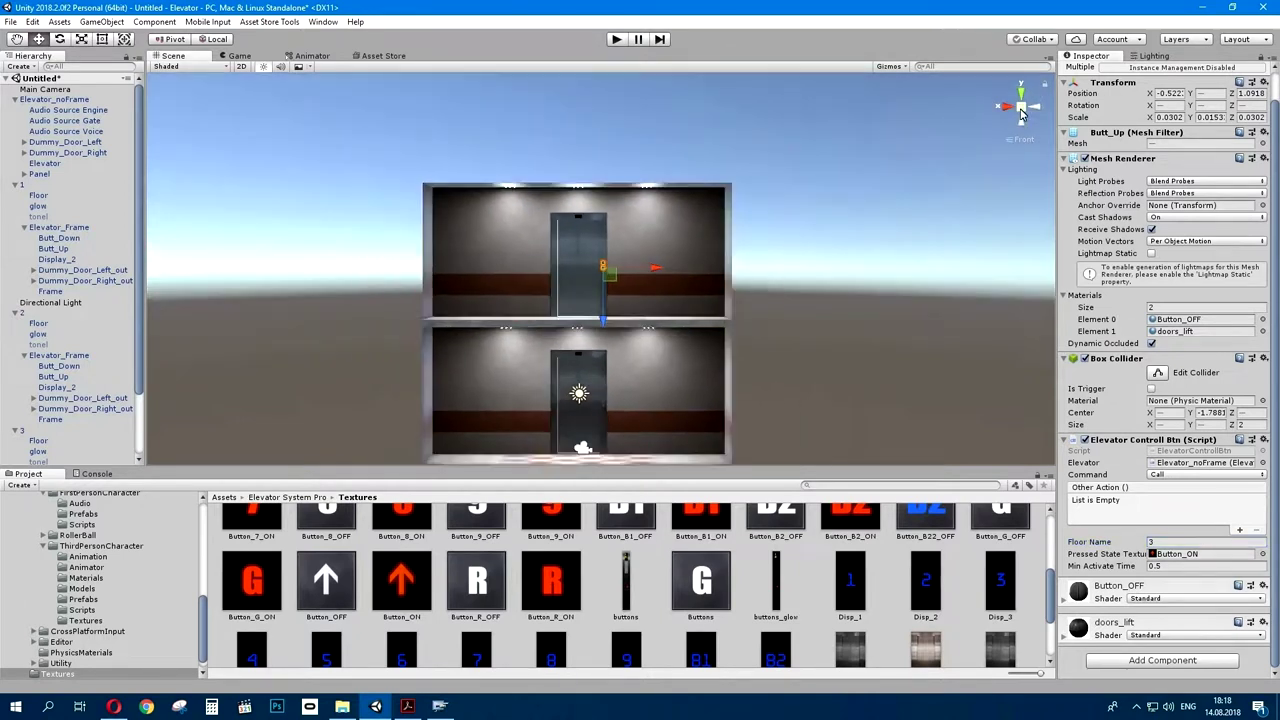
{"action": "left_click", "coordinate": [877, 251]}
{"action": "mouse_move", "coordinate": [877, 251]}
{"action": "left_mouse_down", "text": "alt"}
{"action": "mouse_move", "coordinate": [868, 325]}
{"action": "mouse_move", "coordinate": [1094, 337]}
{"action": "left_mouse_up", "text": "alt"}
{"action": "scroll", "coordinate": [651, 362], "scroll_direction": "up", "scroll_amount": 3}
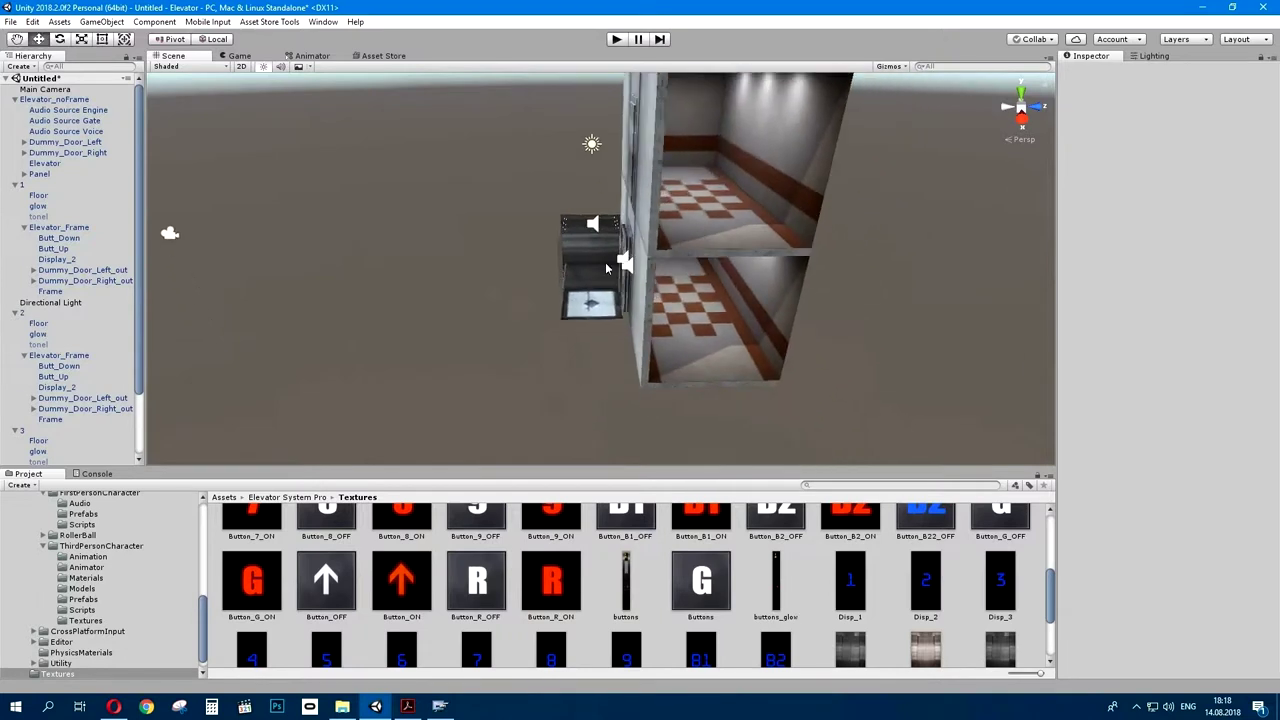
{"action": "mouse_move", "coordinate": [651, 362]}
{"action": "left_mouse_down", "text": "alt"}
{"action": "mouse_move", "coordinate": [563, 314]}
{"action": "mouse_move", "coordinate": [591, 351]}
{"action": "mouse_move", "coordinate": [823, 331]}
{"action": "mouse_move", "coordinate": [703, 227]}
{"action": "left_mouse_up", "text": "alt"}
{"action": "scroll", "coordinate": [563, 314], "scroll_direction": "up", "scroll_amount": 3}
{"action": "scroll", "coordinate": [823, 331], "scroll_direction": "up", "scroll_amount": 3}
{"action": "scroll", "coordinate": [703, 227], "scroll_direction": "up", "scroll_amount": 3}
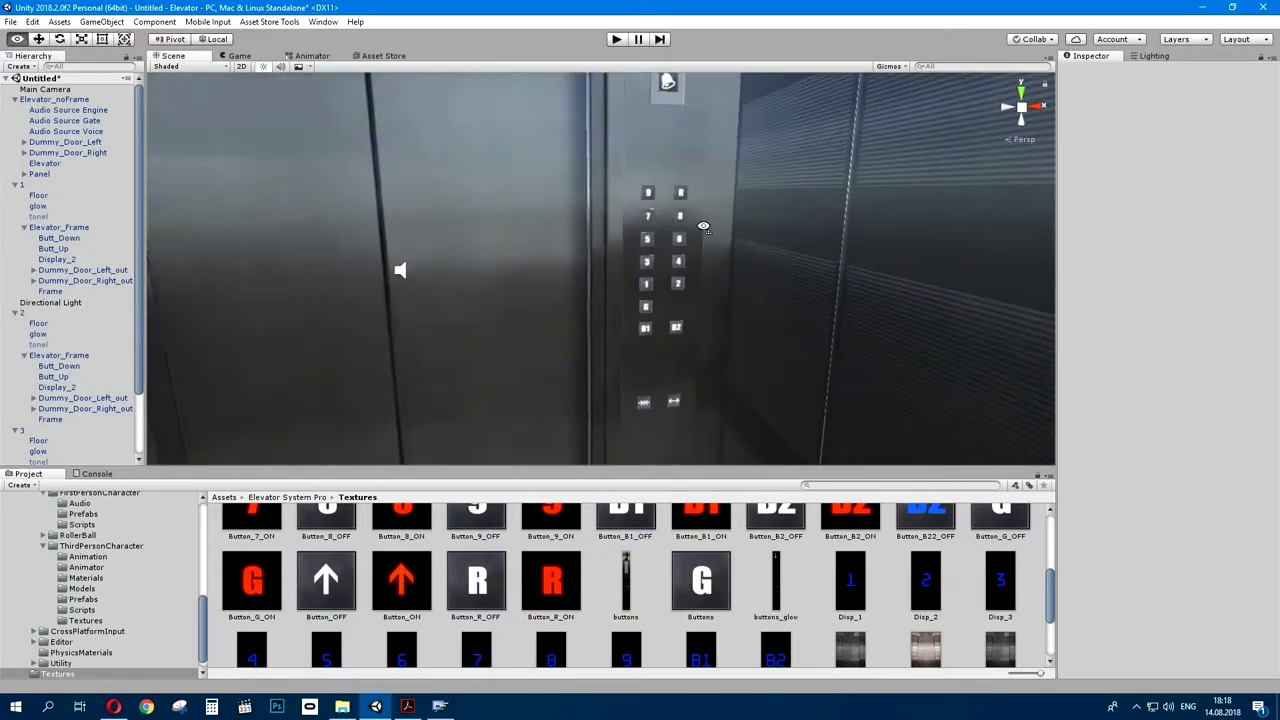
{"action": "left_click", "coordinate": [643, 197]}
{"action": "left_click", "coordinate": [643, 197]}
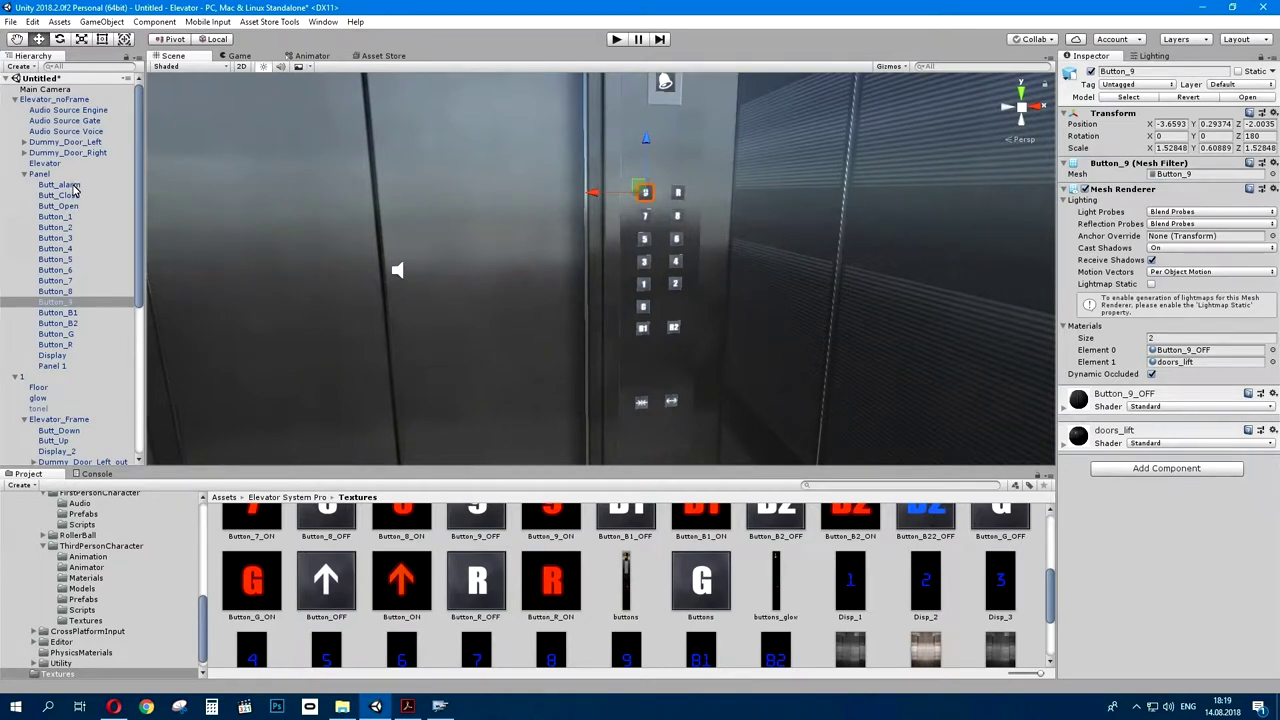
- Add the Elevator Controll Btn script to all panel buttons from Butt_alarm through Button_R
{"action": "left_click", "coordinate": [70, 197]}
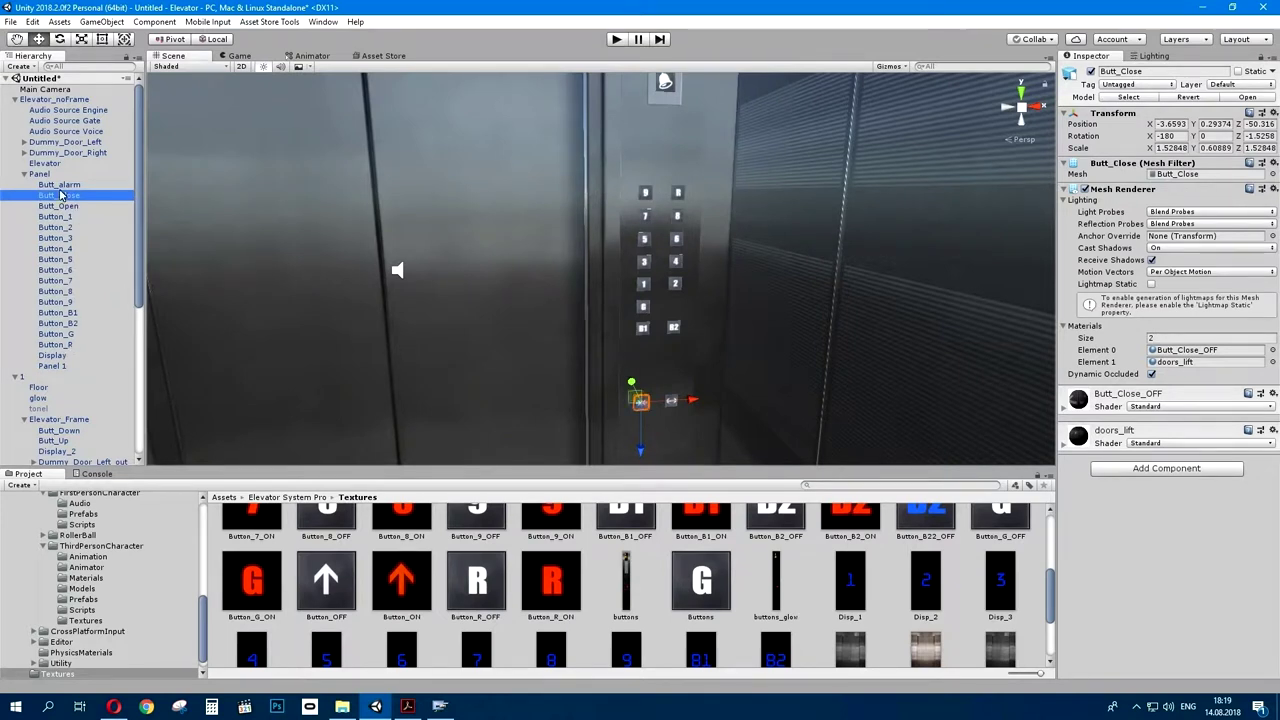
{"action": "left_click", "coordinate": [66, 186]}
{"action": "left_click", "coordinate": [72, 344], "text": "shift"}
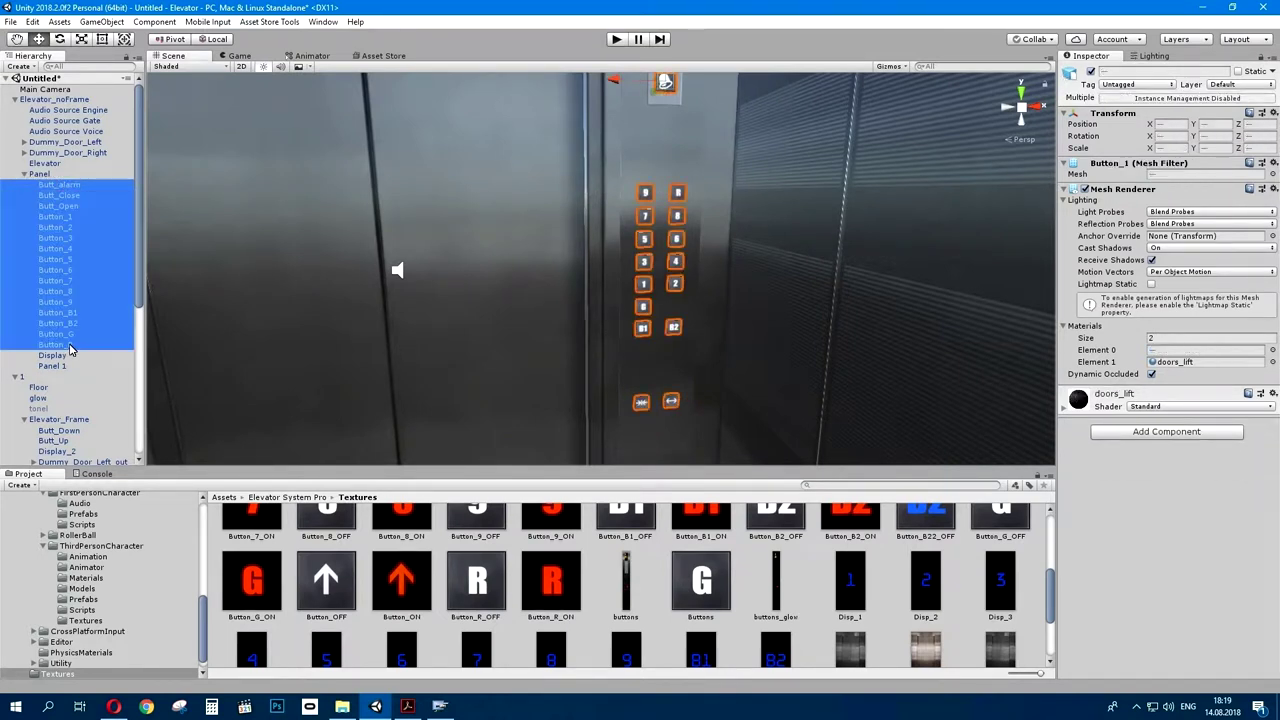
{"action": "left_click", "coordinate": [1192, 437]}
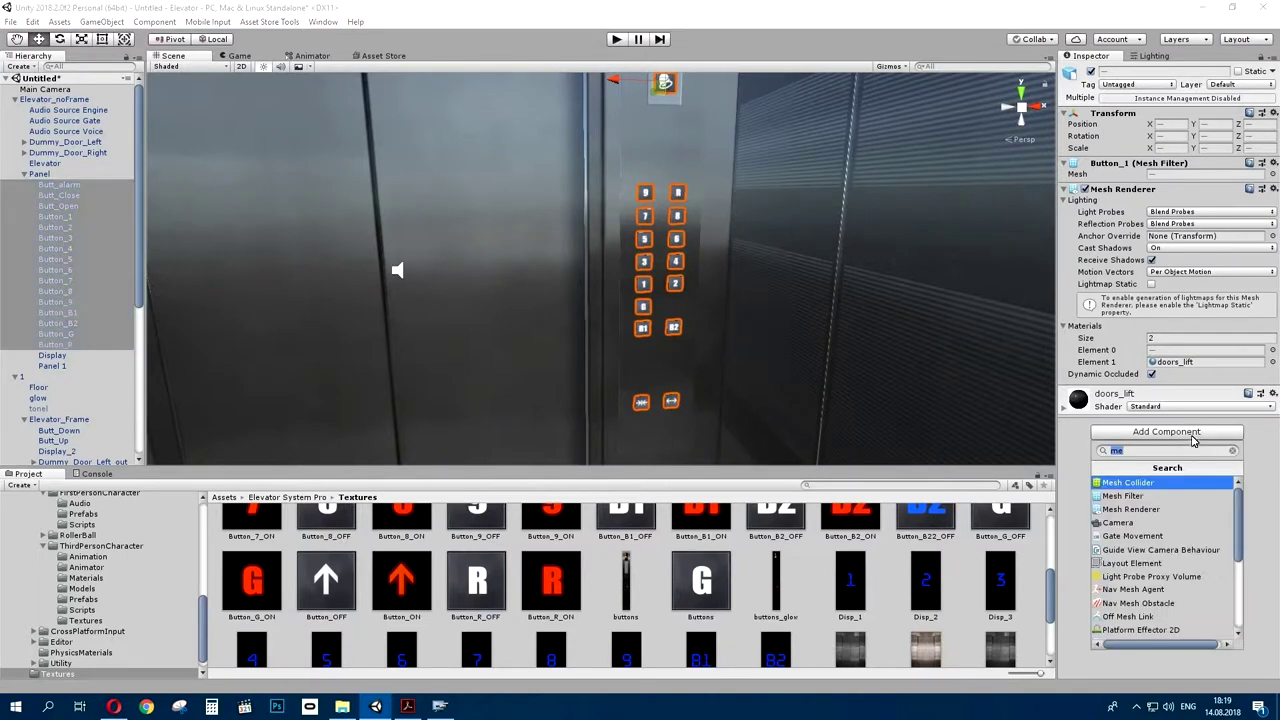
{"action": "type", "text": "btn"}
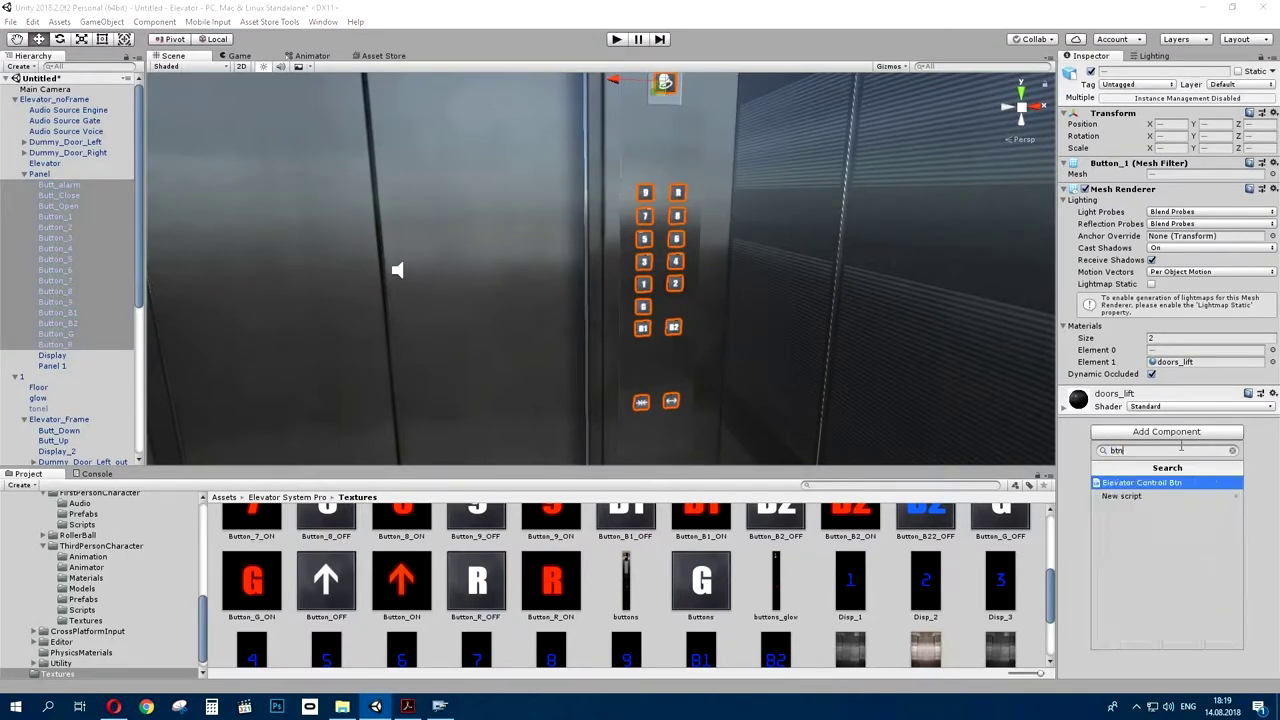
{"action": "left_click", "coordinate": [1163, 485]}
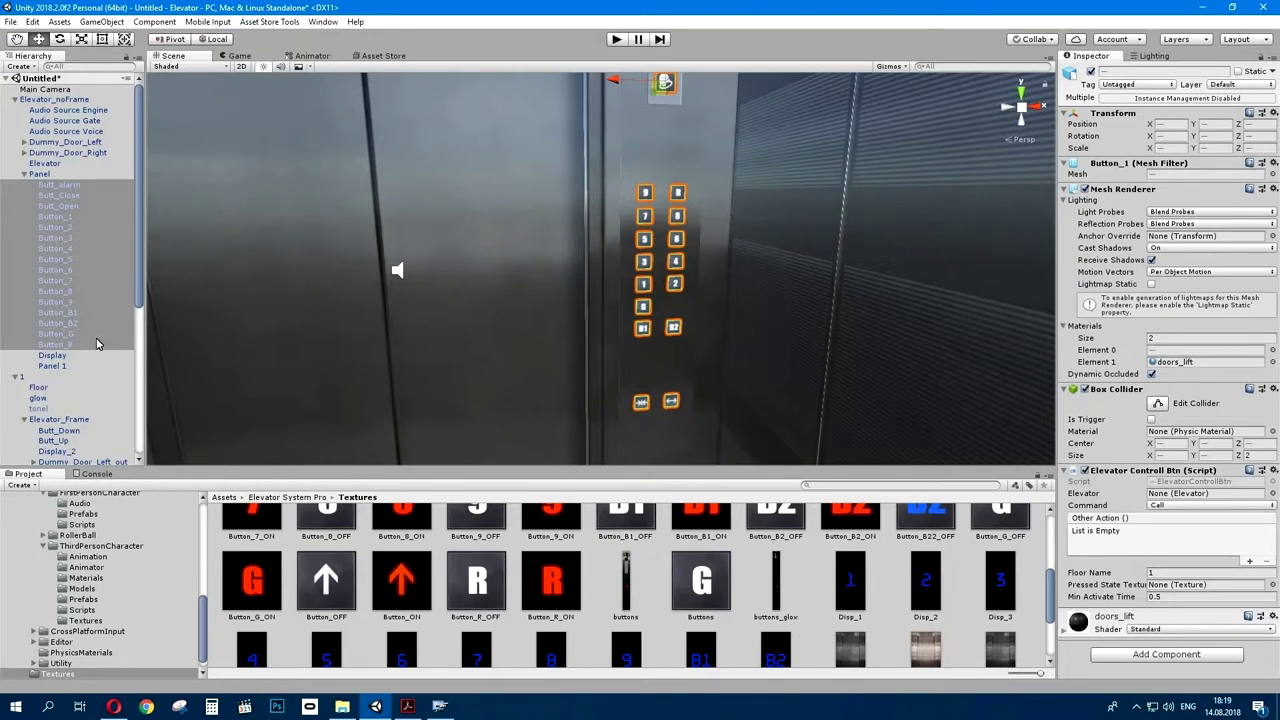
- Give Button_1 and Button_2 floor names 1 and 2 with pressed textures Button_1_ON and Button_2_ON
{"action": "middle_click_drag", "start_coordinate": [593, 246], "coordinate": [593, 233]}
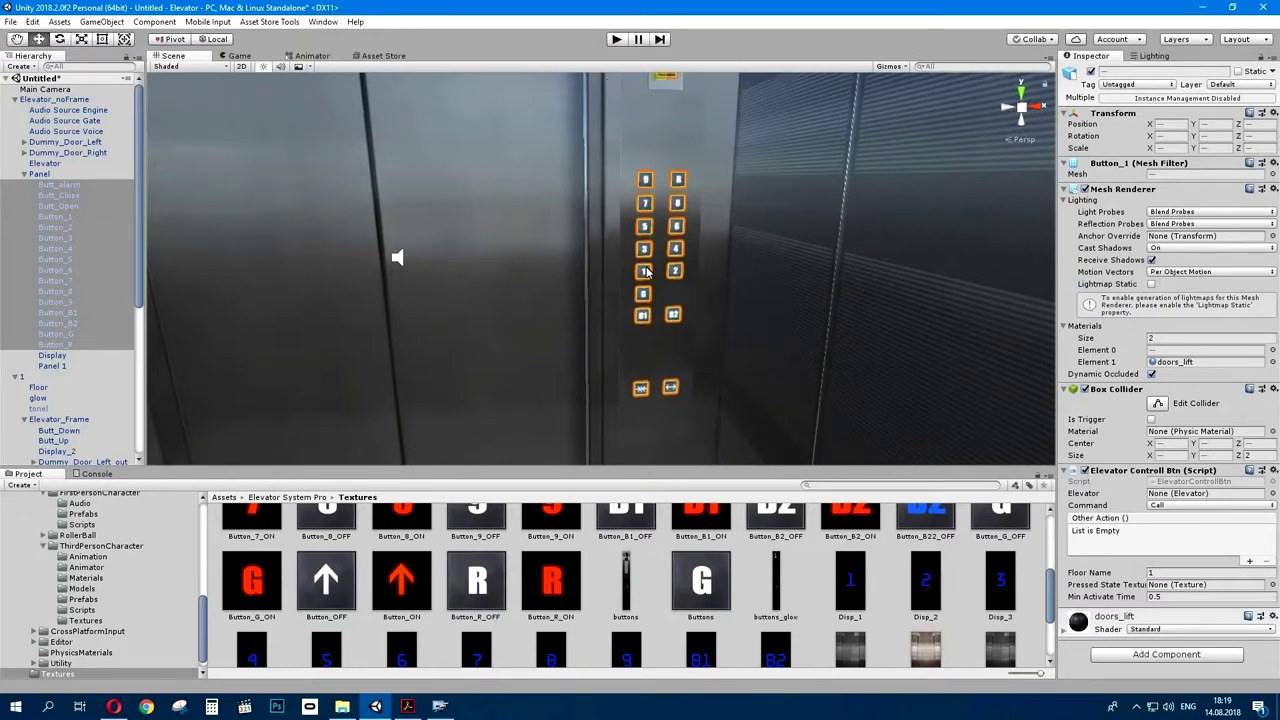
{"action": "left_click", "coordinate": [646, 271]}
{"action": "left_click", "coordinate": [646, 271]}
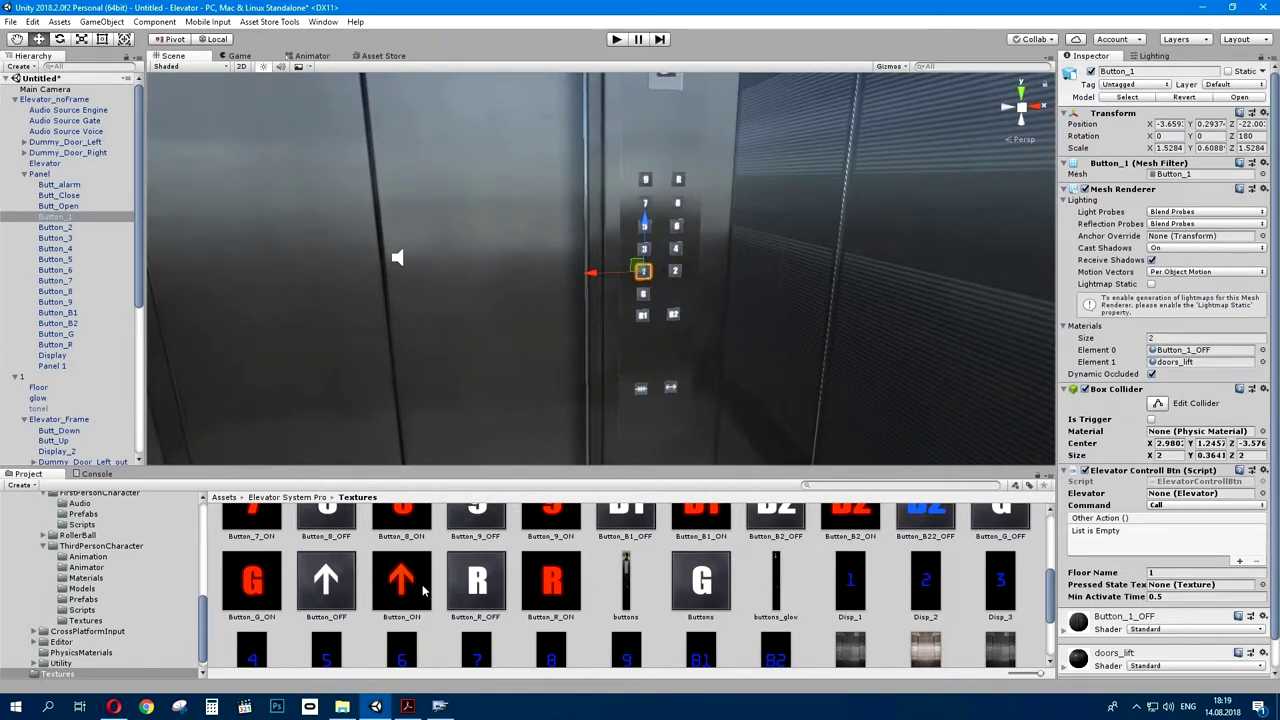
{"action": "scroll", "coordinate": [421, 590], "scroll_direction": "up", "scroll_amount": 5}
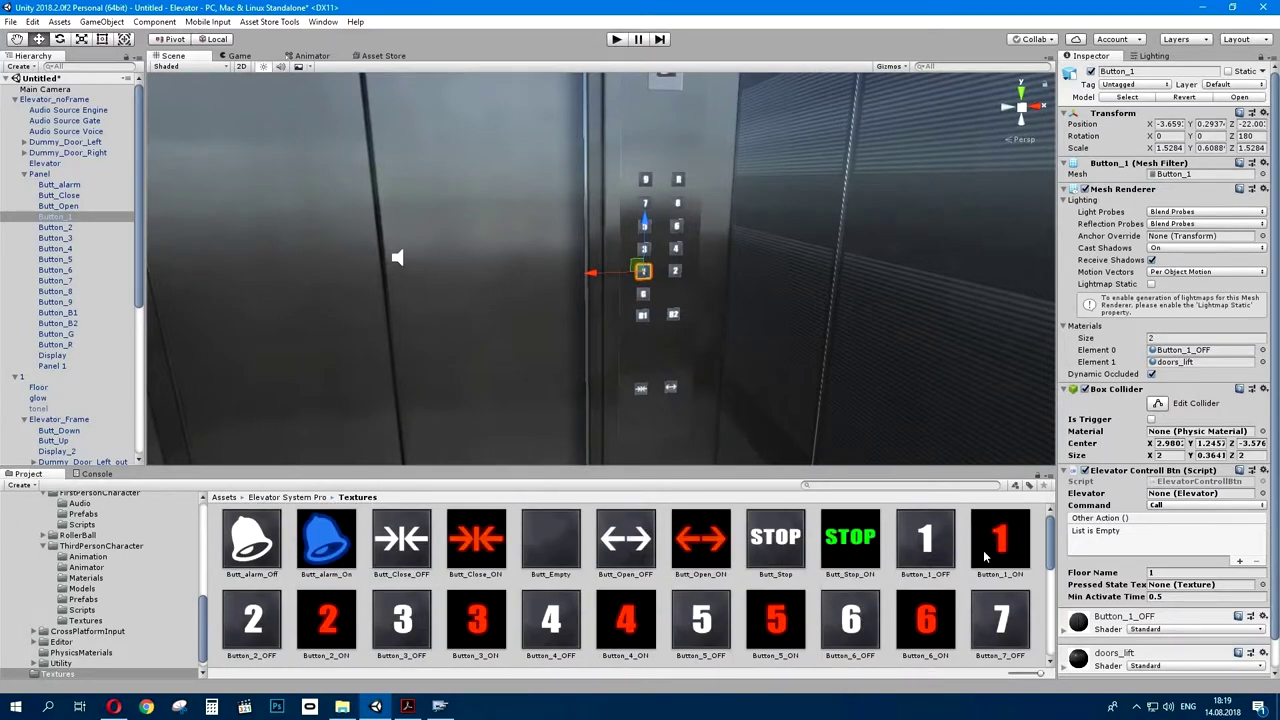
{"action": "left_click_drag", "start_coordinate": [987, 557], "coordinate": [1165, 588]}
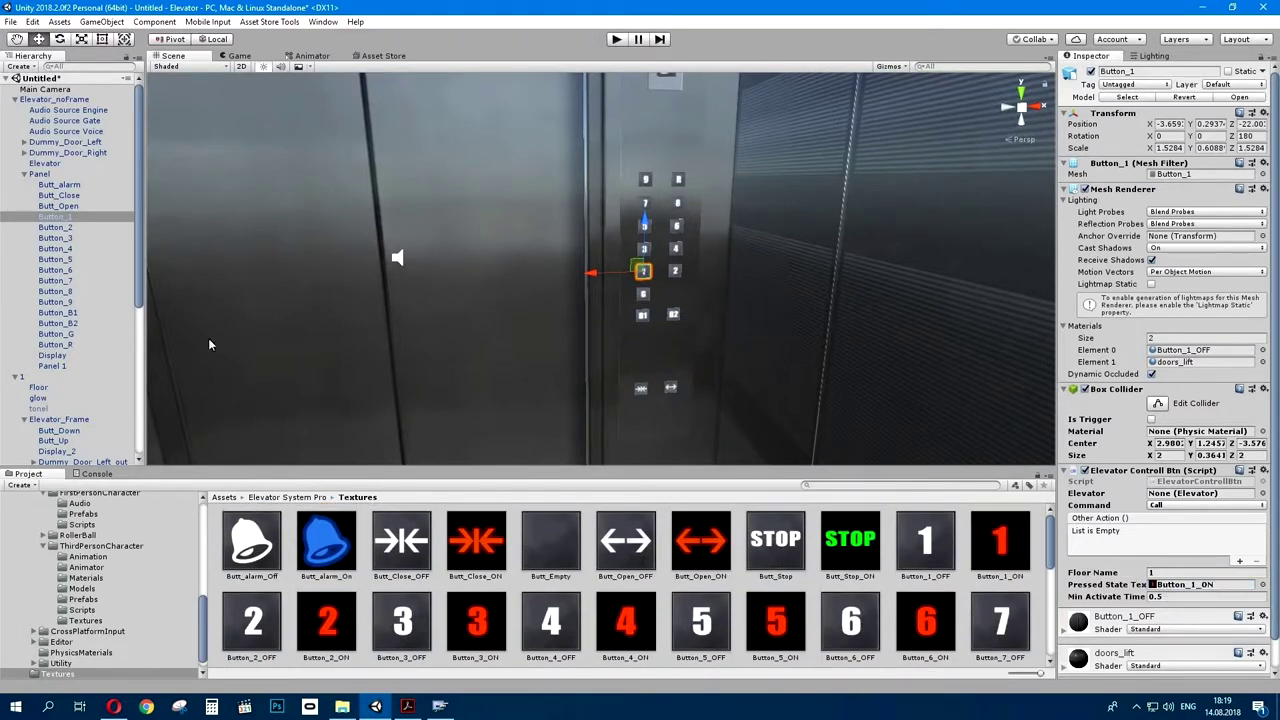
{"action": "left_click", "coordinate": [69, 229]}
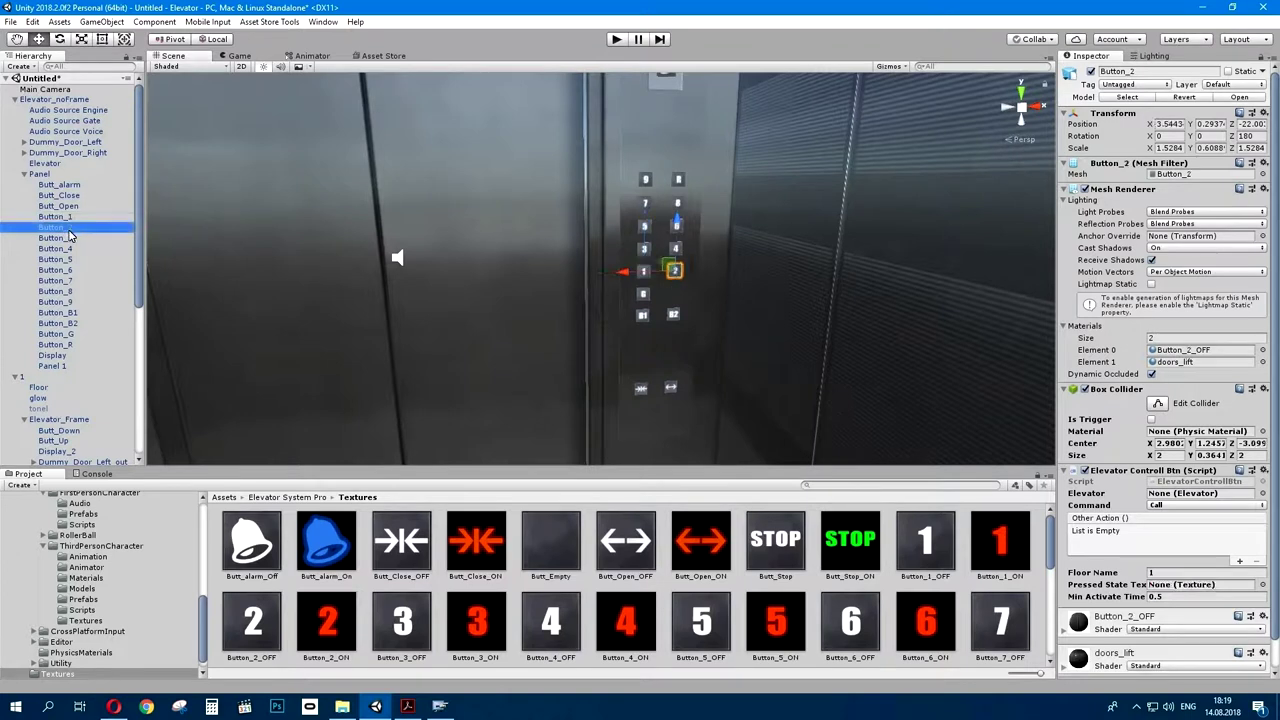
{"action": "left_click", "coordinate": [1158, 572]}
{"action": "type", "text": "2"}
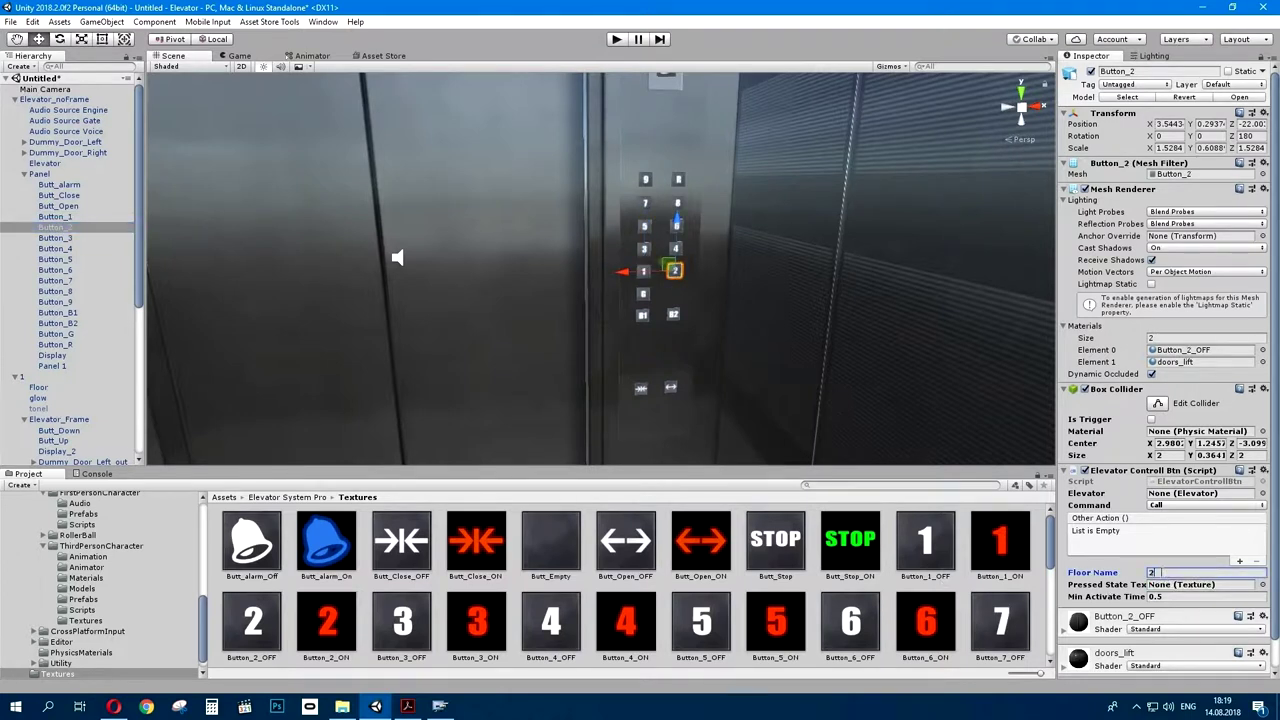
{"action": "mouse_move", "coordinate": [313, 622]}
{"action": "left_mouse_down"}
{"action": "mouse_move", "coordinate": [1127, 624]}
{"action": "mouse_move", "coordinate": [1195, 591]}
{"action": "left_mouse_up"}
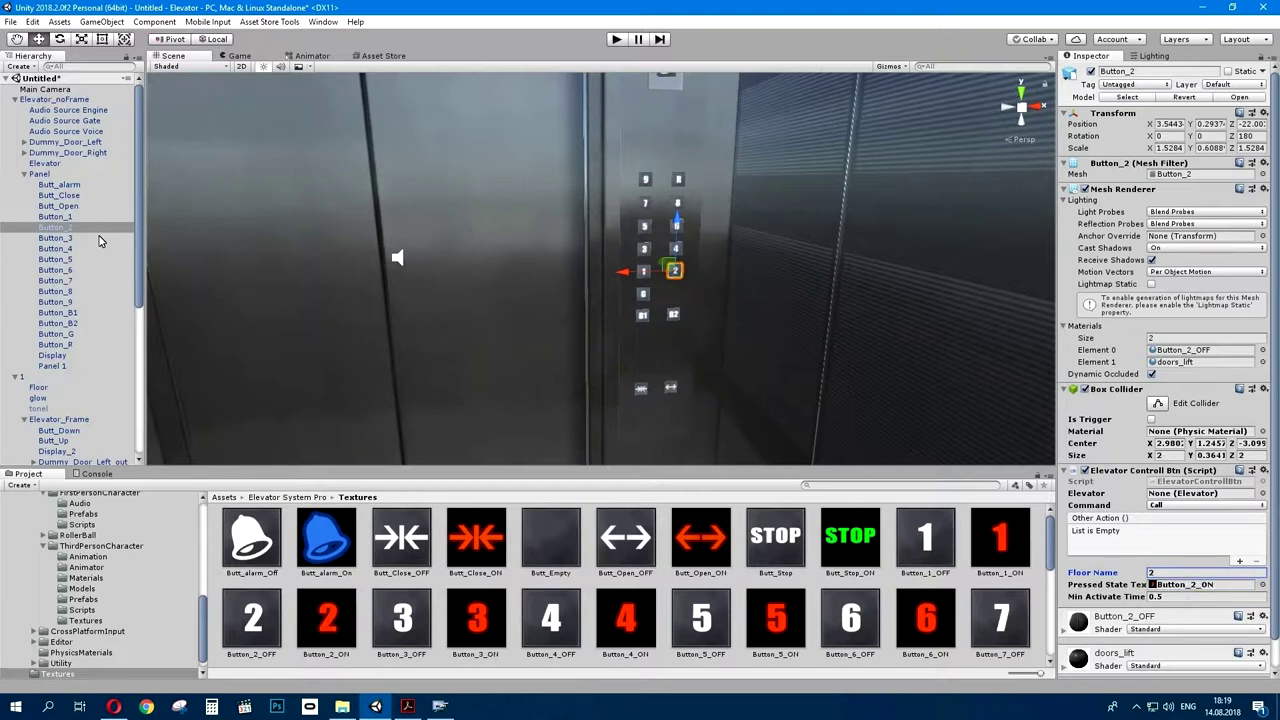
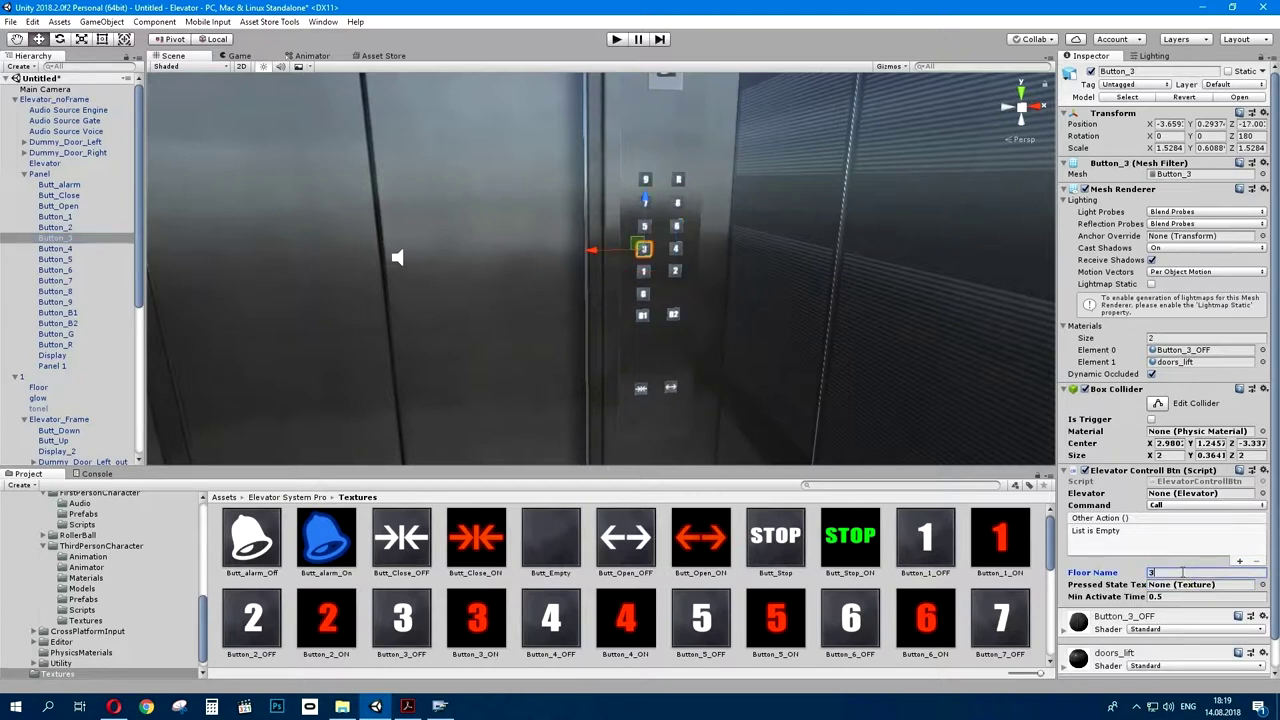
- Set Button_3's Pressed State Texture to Button_3_ON, then select the panel's close-door button
{"action": "left_click_drag", "start_coordinate": [478, 620], "coordinate": [1190, 585]}
{"action": "left_click_drag", "start_coordinate": [660, 330], "coordinate": [692, 320], "text": "alt"}
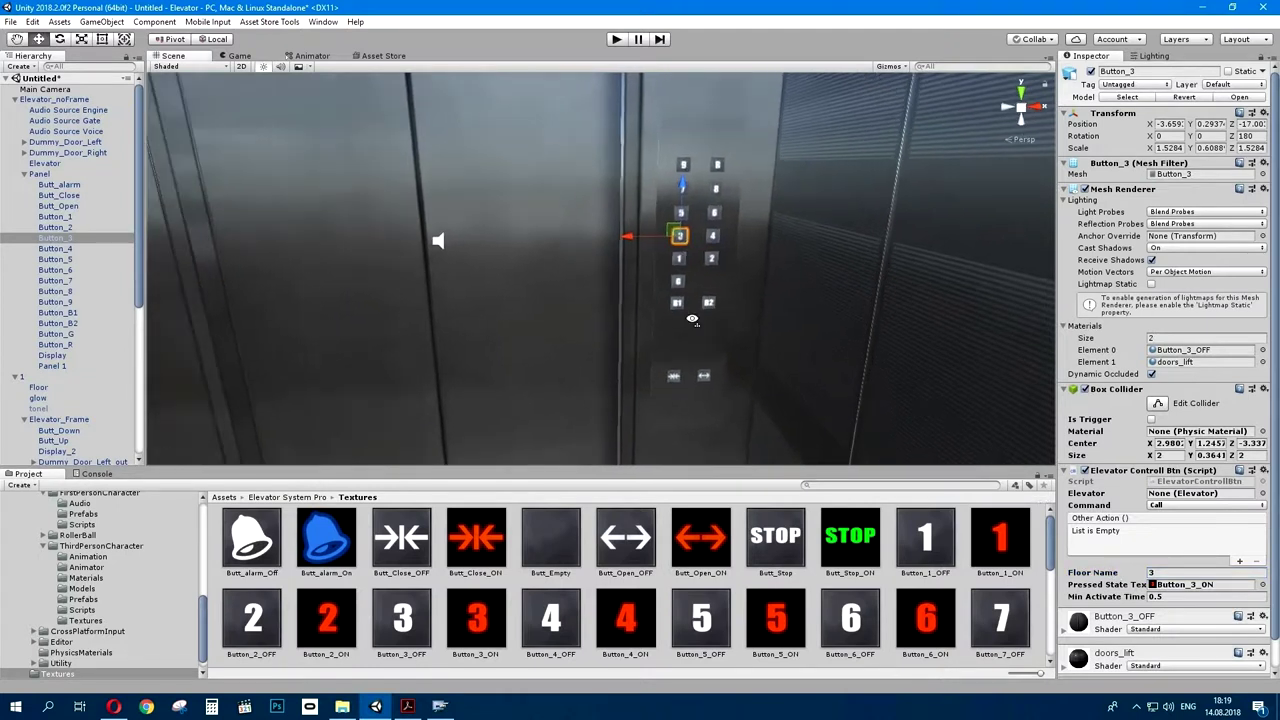
{"action": "left_click", "coordinate": [677, 378]}
{"action": "left_click", "coordinate": [675, 377]}
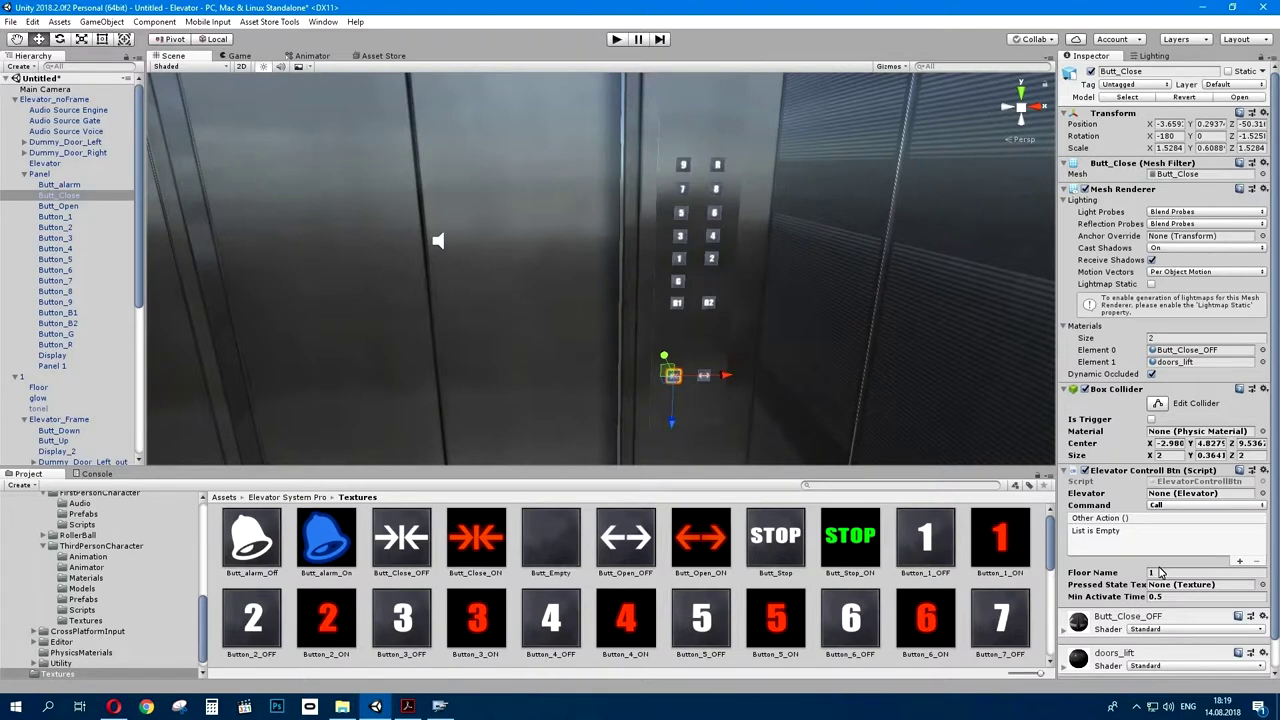
- Set the close-door button's Command to Close with Butt_Close_ON as pressed texture
{"action": "left_click", "coordinate": [1178, 504]}
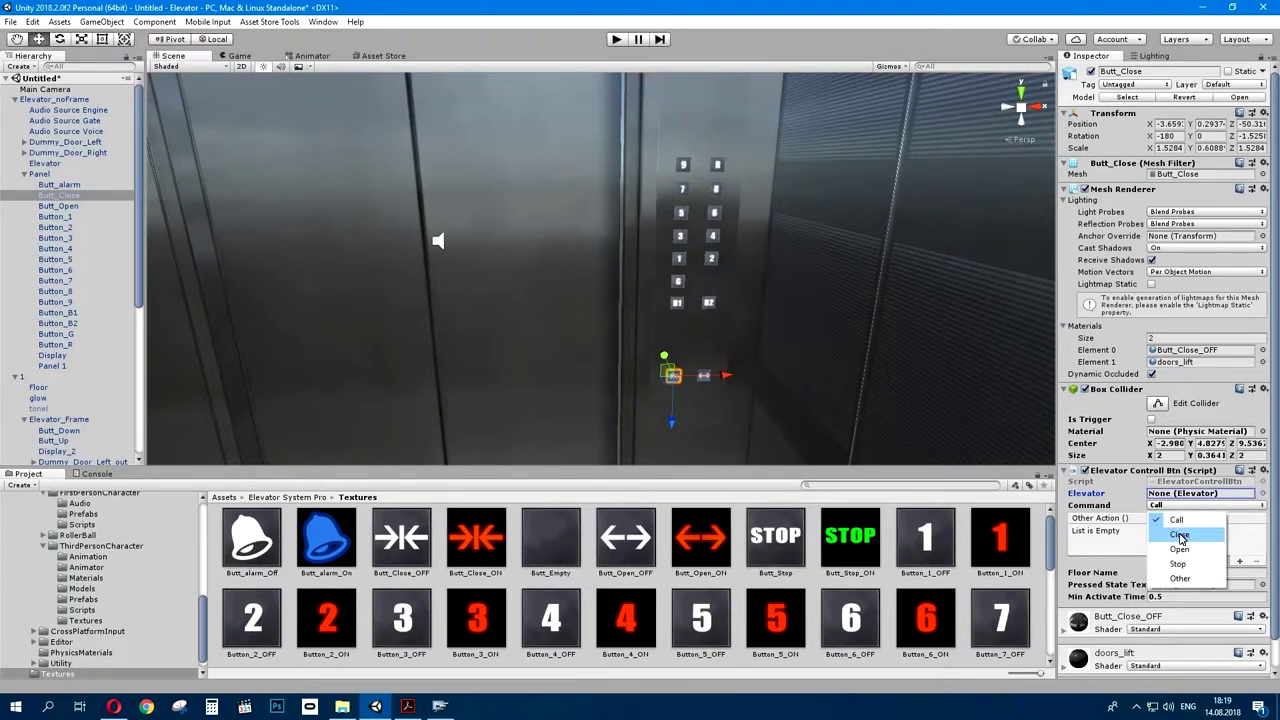
{"action": "left_click", "coordinate": [1180, 535]}
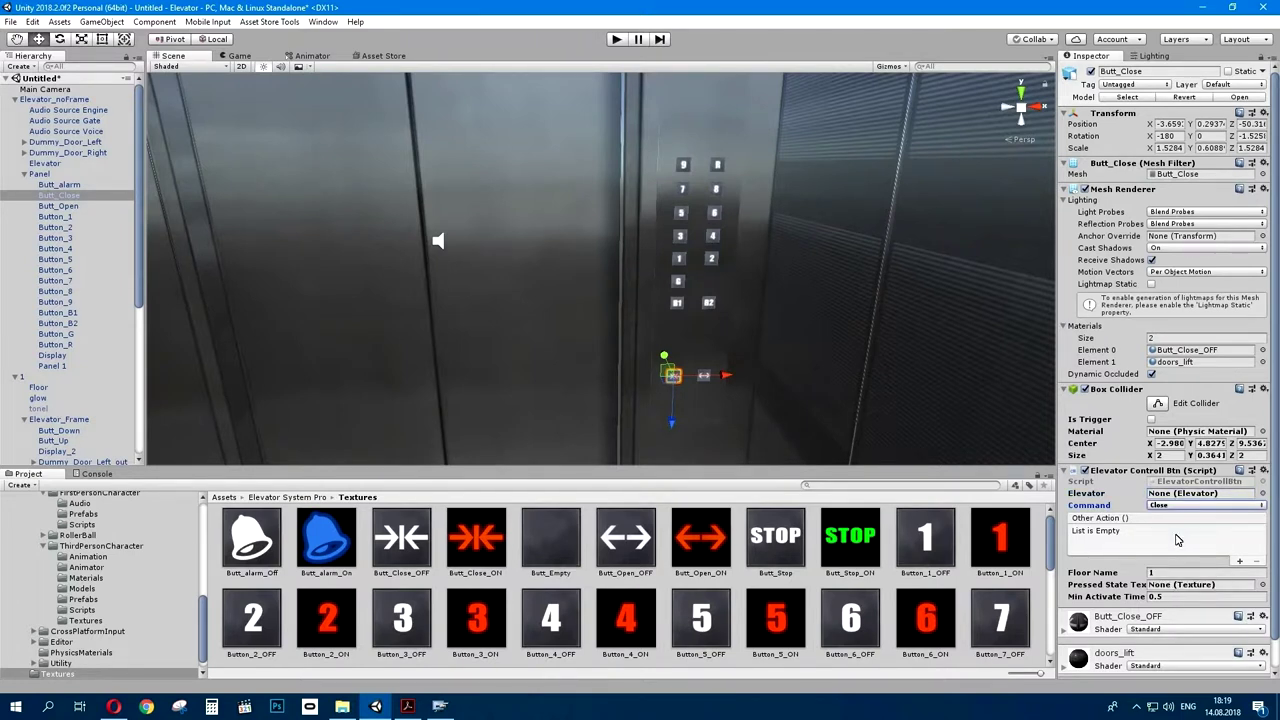
{"action": "scroll", "coordinate": [910, 558], "scroll_direction": "down", "scroll_amount": 3}
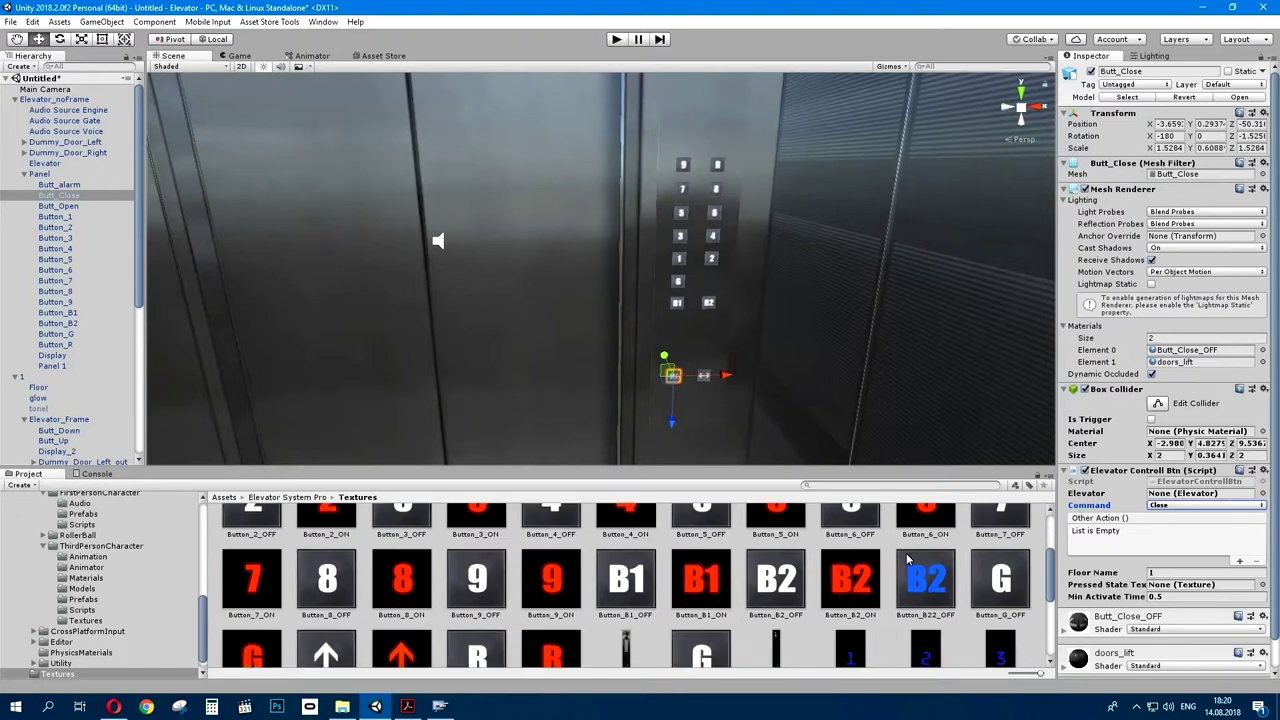
{"action": "scroll", "coordinate": [908, 560], "scroll_direction": "down", "scroll_amount": 2}
{"action": "scroll", "coordinate": [908, 560], "scroll_direction": "up", "scroll_amount": 5}
{"action": "left_click_drag", "start_coordinate": [476, 545], "coordinate": [1180, 585]}
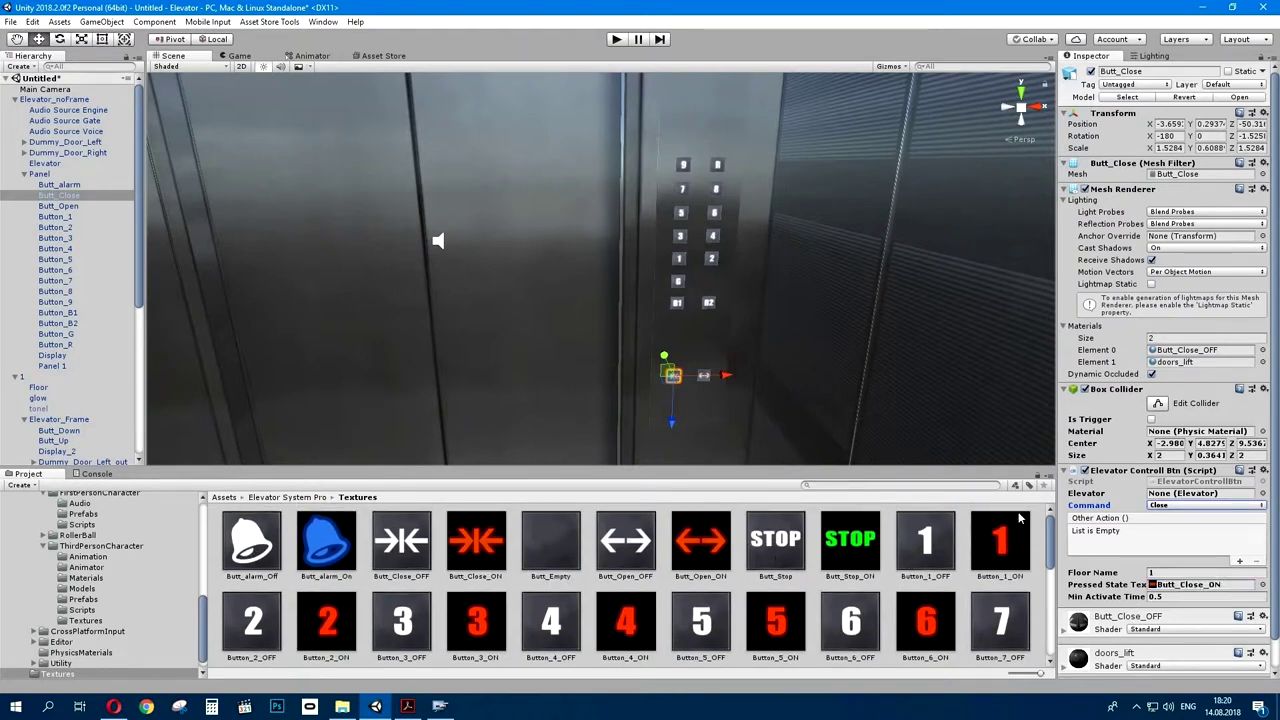
- Give the open-door button the Butt_Open_ON pressed texture and the Open command
{"action": "left_click", "coordinate": [60, 206]}
{"action": "mouse_move", "coordinate": [697, 548]}
{"action": "left_mouse_down"}
{"action": "mouse_move", "coordinate": [1180, 595]}
{"action": "mouse_move", "coordinate": [1172, 587]}
{"action": "left_mouse_up"}
{"action": "left_click", "coordinate": [1172, 505]}
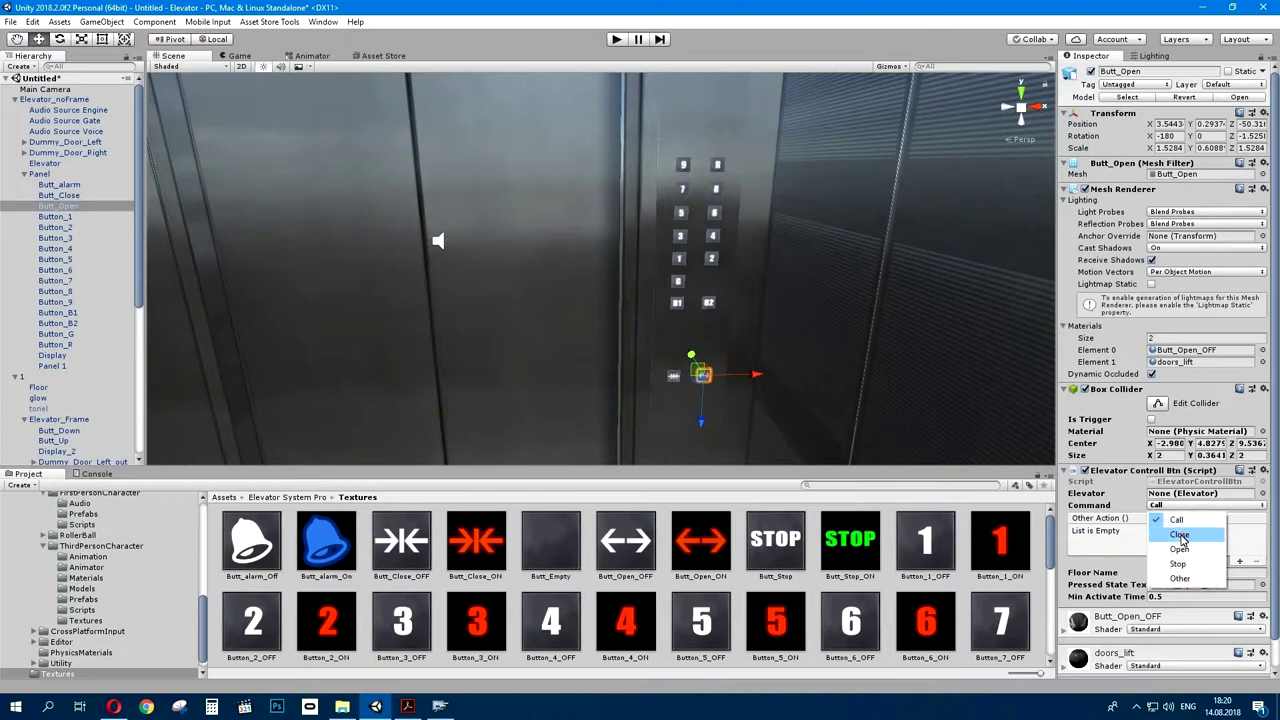
{"action": "left_click", "coordinate": [1183, 551]}
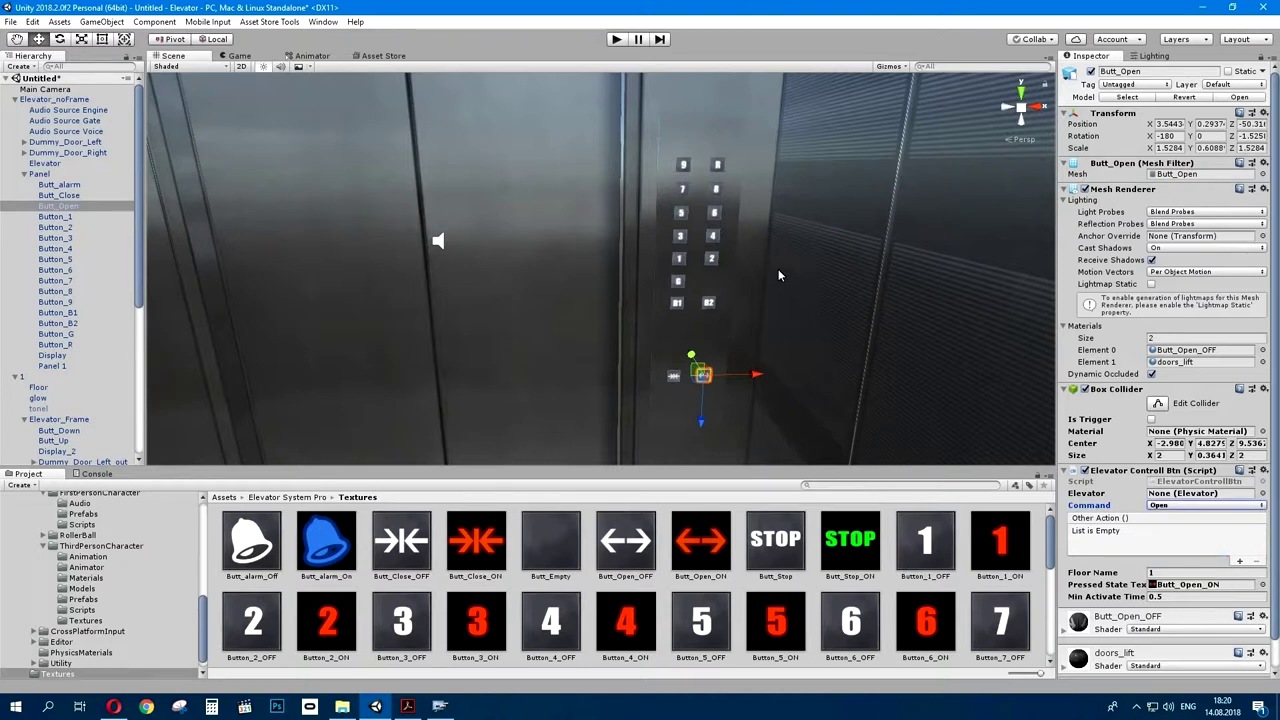
{"action": "right_click_drag", "start_coordinate": [778, 269], "coordinate": [749, 211]}
- Select the alarm button on the panel and set its Command to Other
{"action": "left_click", "coordinate": [698, 221]}
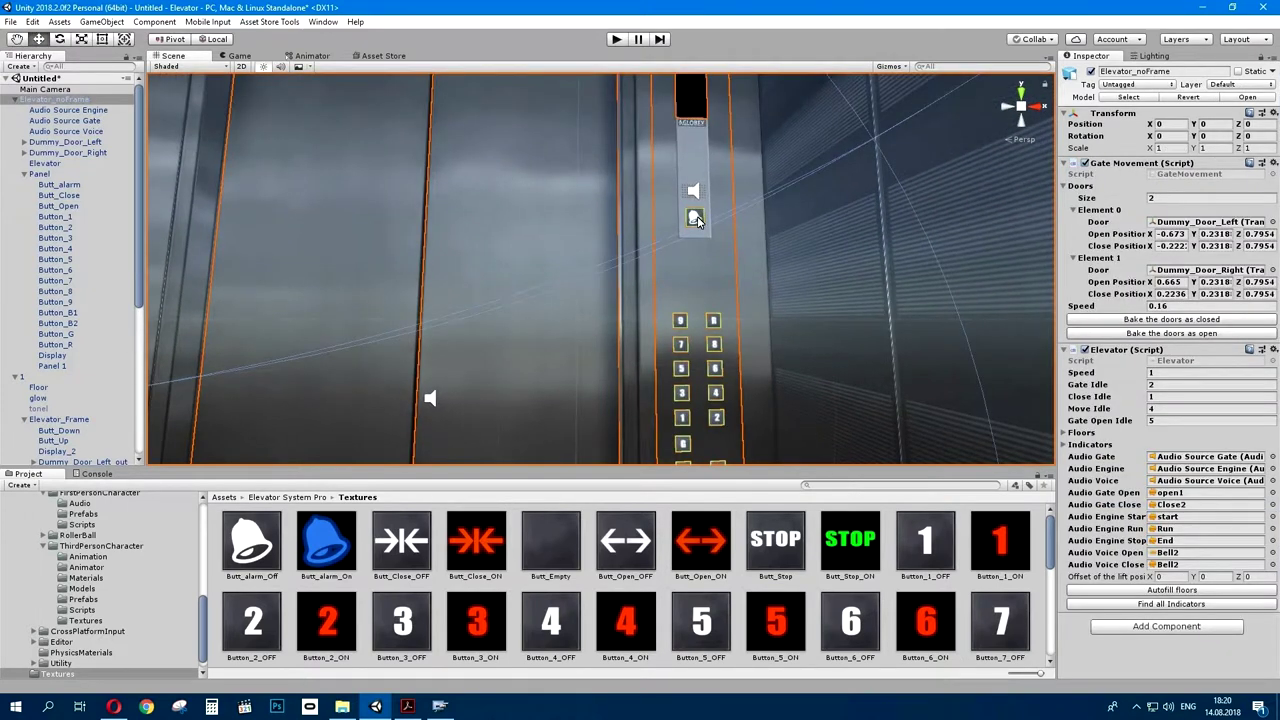
{"action": "left_click", "coordinate": [696, 218]}
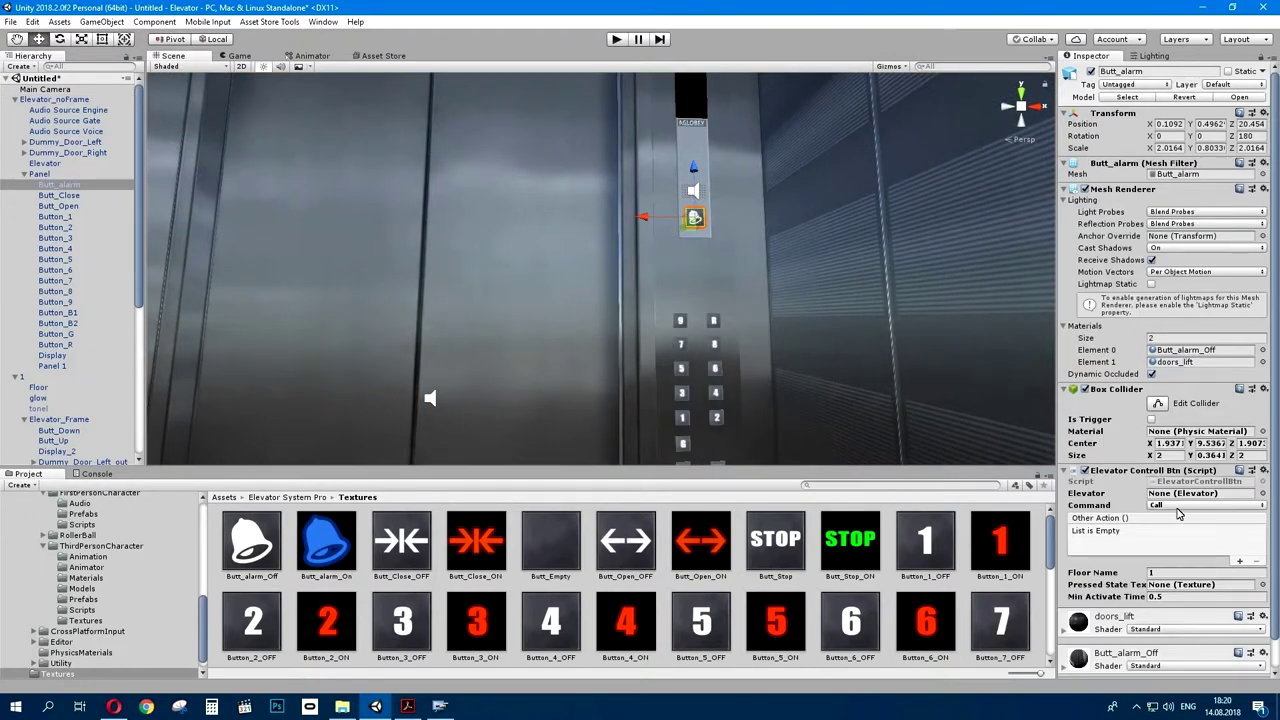
{"action": "left_click", "coordinate": [1178, 513]}
{"action": "left_click", "coordinate": [1177, 576]}
{"action": "middle_click_drag", "start_coordinate": [859, 240], "coordinate": [819, 250]}
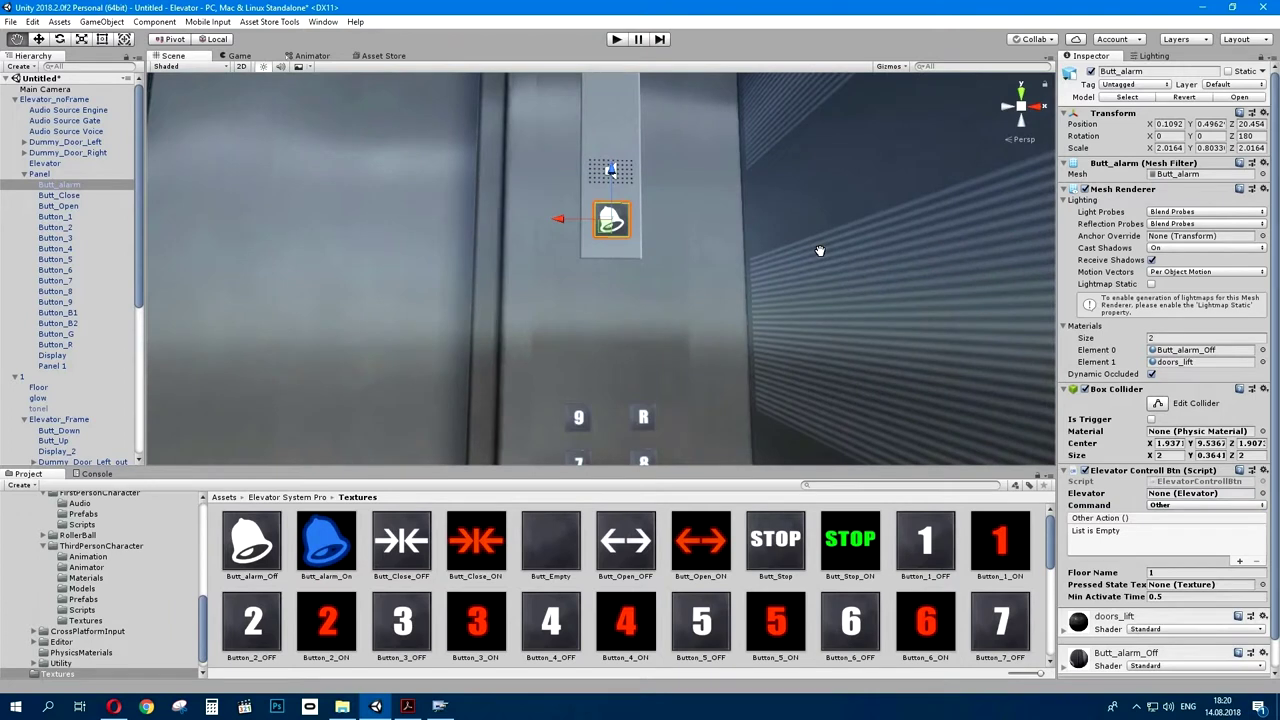
- Add an Other Action that calls AudioSource.PlayOneShot on Audio Source Voice with the bell clip
{"action": "left_click", "coordinate": [1239, 561]}
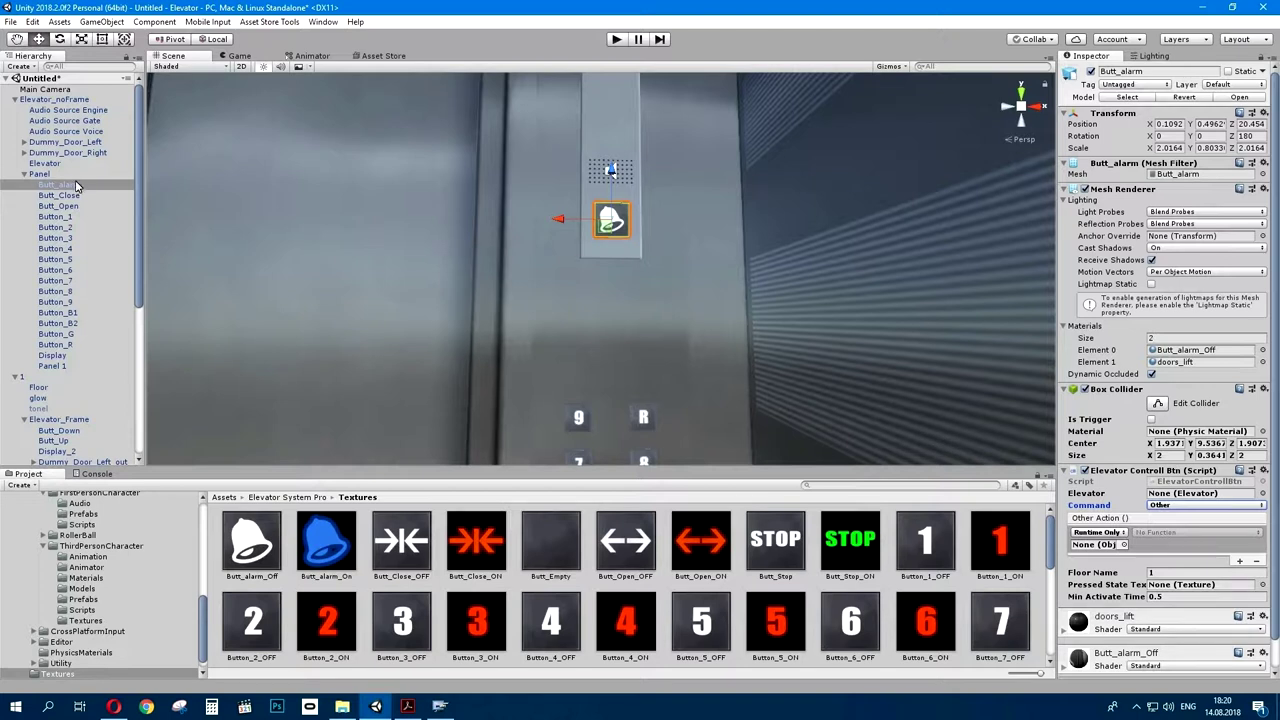
{"action": "mouse_move", "coordinate": [92, 133]}
{"action": "left_mouse_down"}
{"action": "mouse_move", "coordinate": [1163, 542]}
{"action": "mouse_move", "coordinate": [1113, 545]}
{"action": "left_mouse_up"}
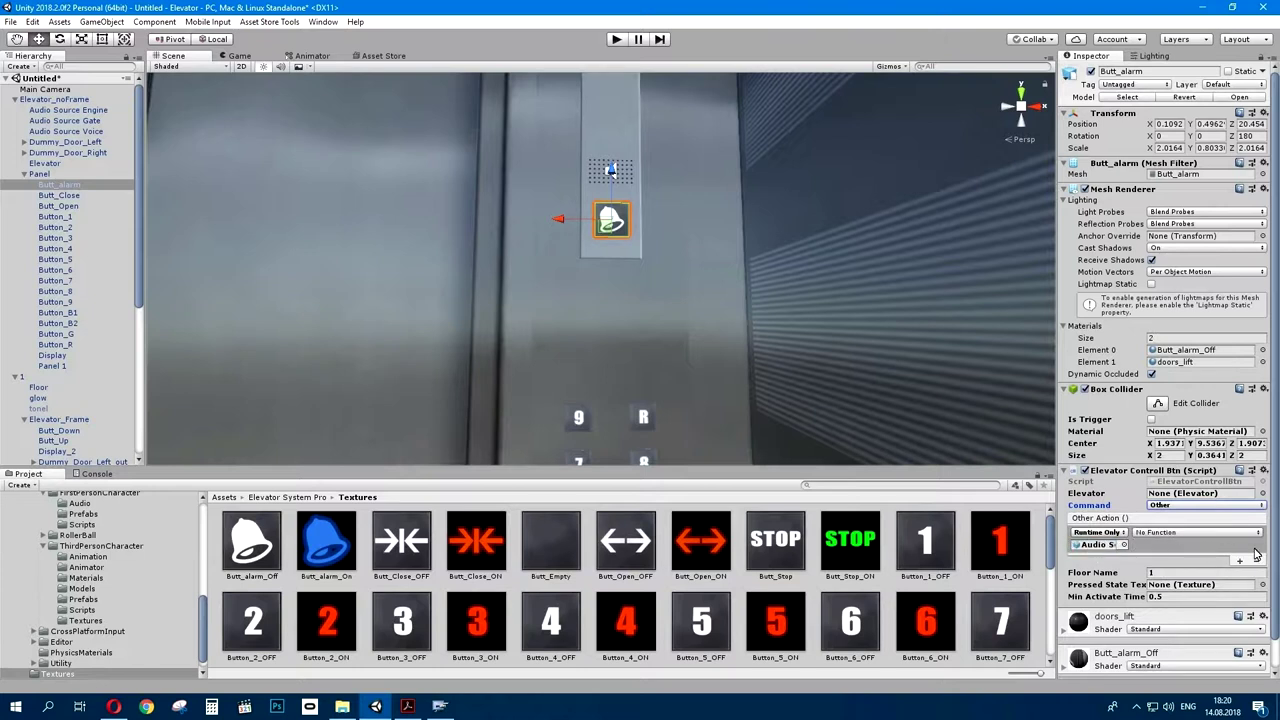
{"action": "left_click", "coordinate": [1186, 535]}
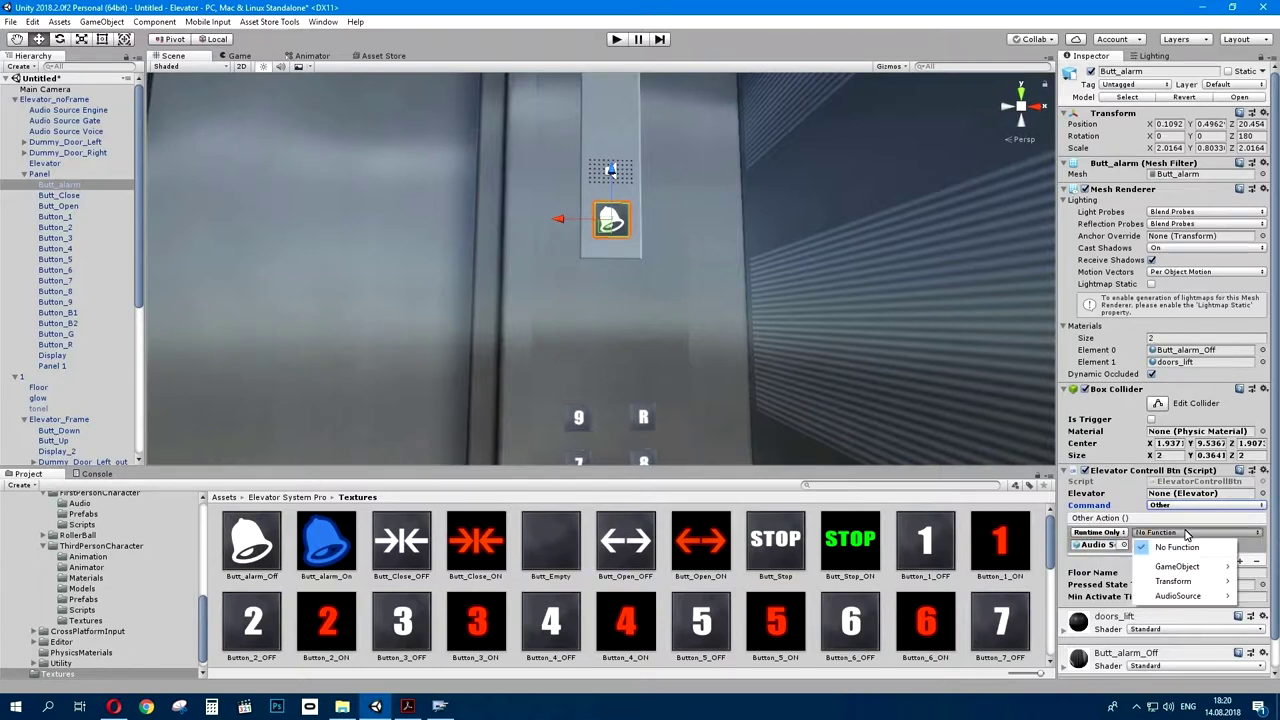
{"action": "mouse_move", "coordinate": [1190, 598]}
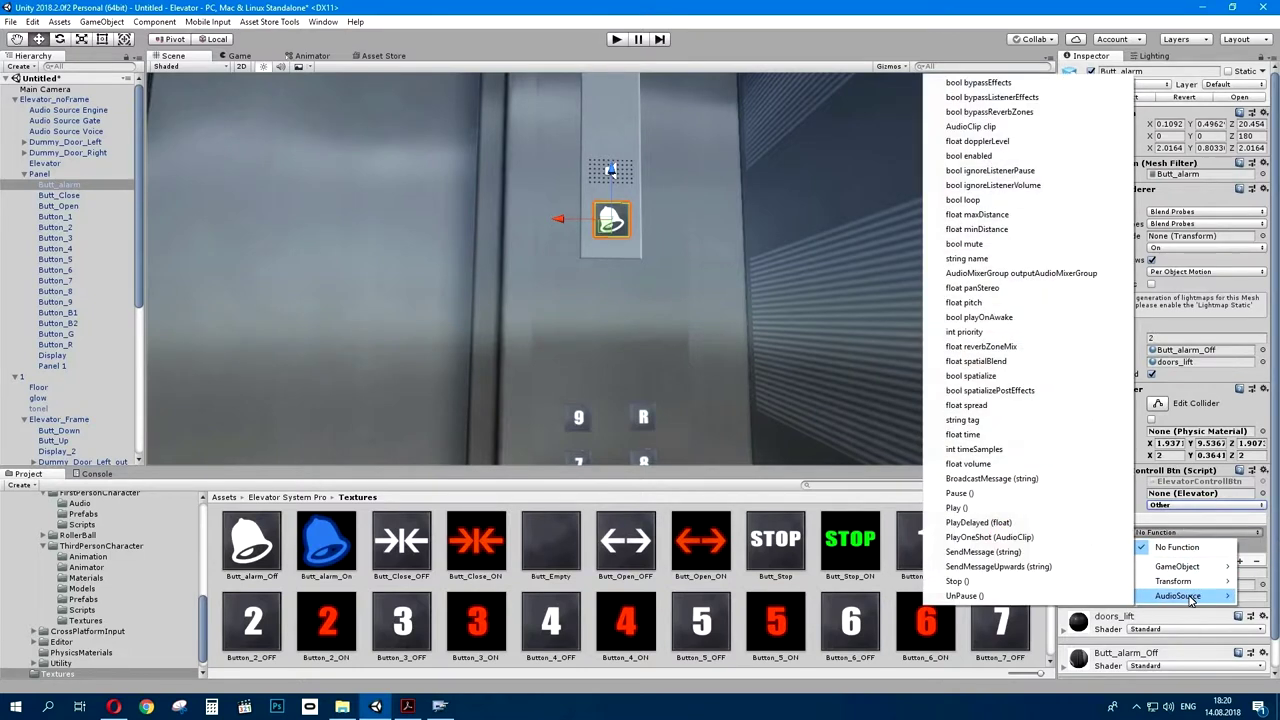
{"action": "left_click", "coordinate": [1010, 541]}
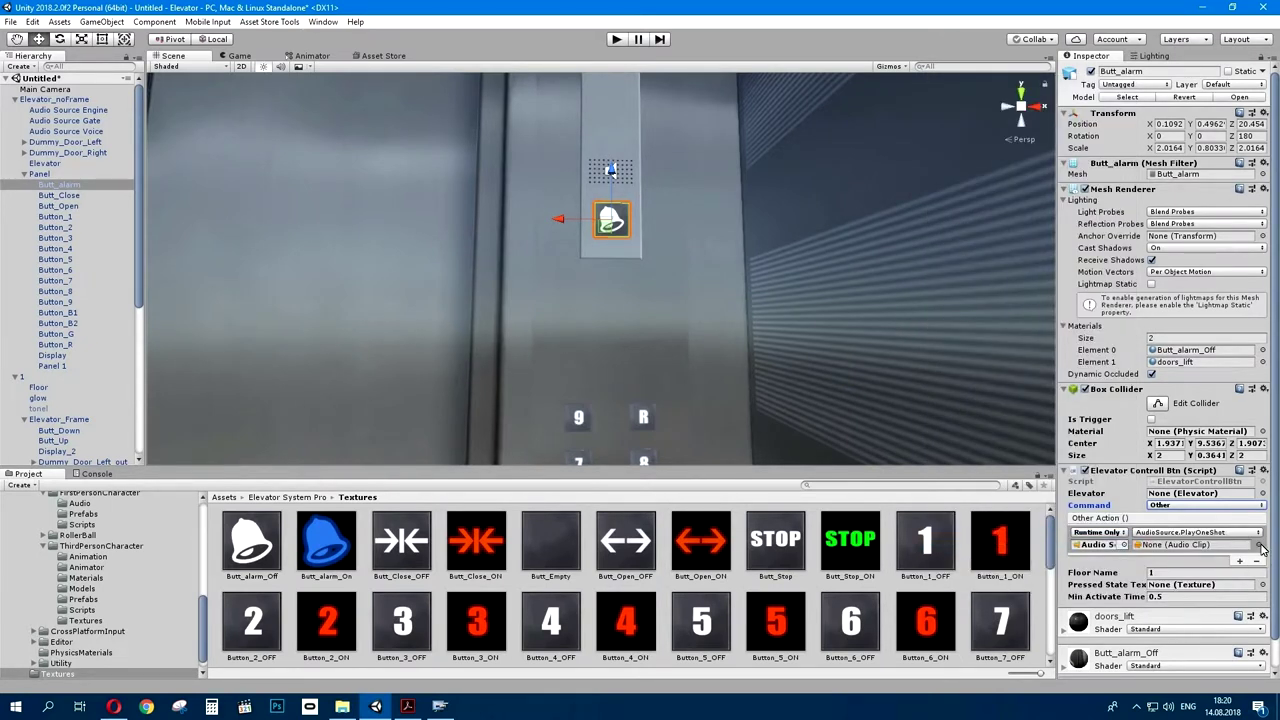
{"action": "left_click", "coordinate": [1259, 545]}
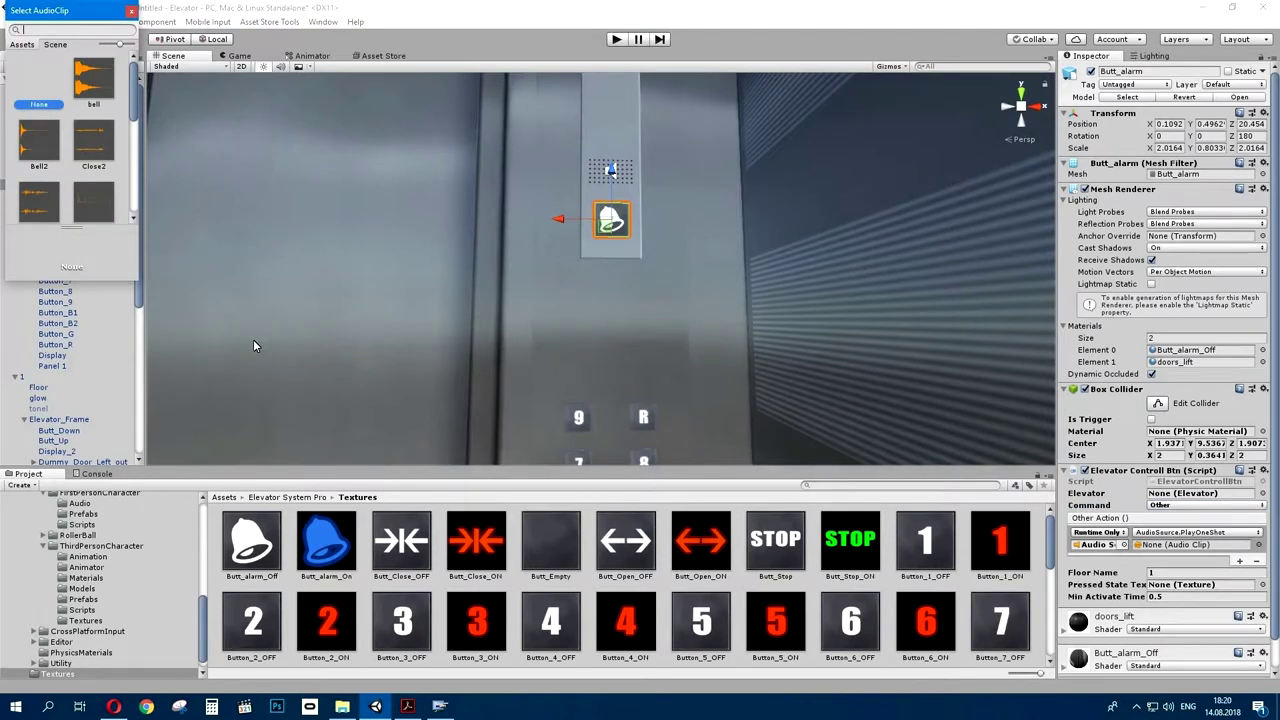
{"action": "double_click", "coordinate": [95, 85]}
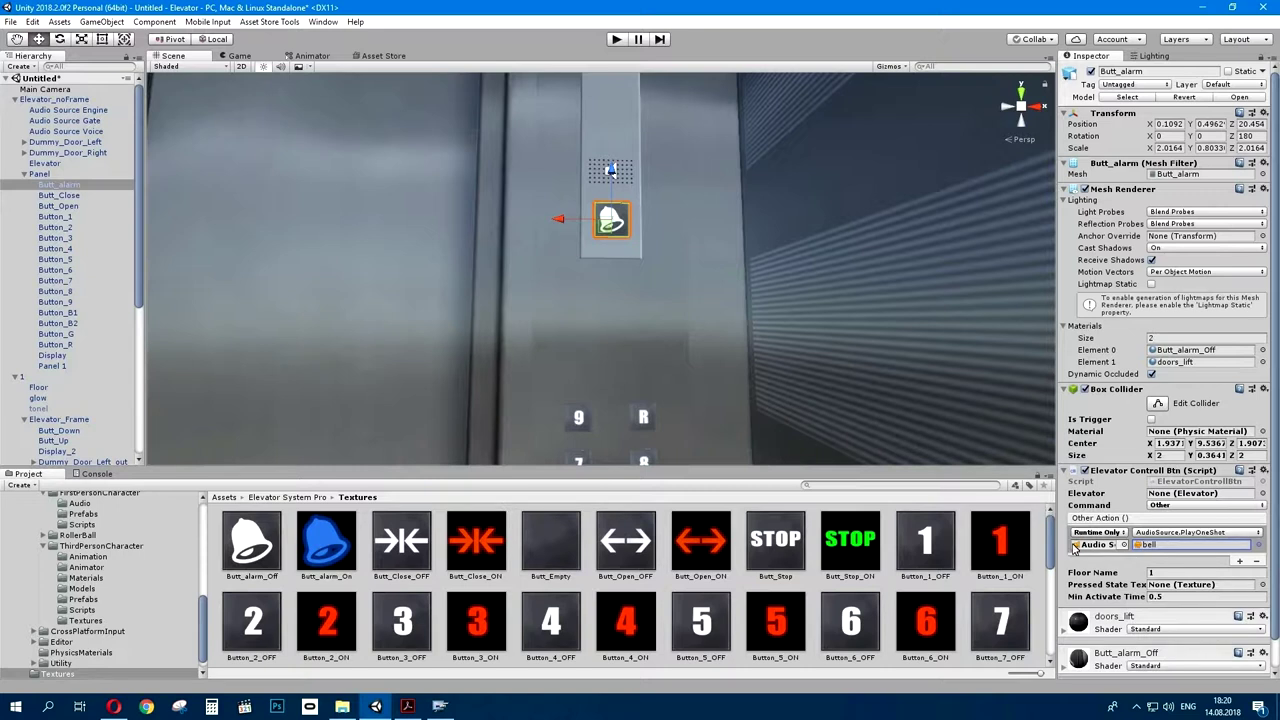
- Set the alarm button's Pressed State Texture to Butt_alarm_On
{"action": "left_click_drag", "start_coordinate": [336, 538], "coordinate": [1190, 586]}
{"action": "scroll", "coordinate": [757, 286], "scroll_direction": "down", "scroll_amount": 3}
{"action": "mouse_move", "coordinate": [757, 286]}
{"action": "right_mouse_down"}
{"action": "mouse_move", "coordinate": [740, 361]}
{"action": "mouse_move", "coordinate": [680, 370]}
{"action": "mouse_move", "coordinate": [718, 368]}
{"action": "right_mouse_up"}
{"action": "scroll", "coordinate": [734, 414], "scroll_direction": "up", "scroll_amount": 5}
{"action": "scroll", "coordinate": [714, 363], "scroll_direction": "down", "scroll_amount": 3}
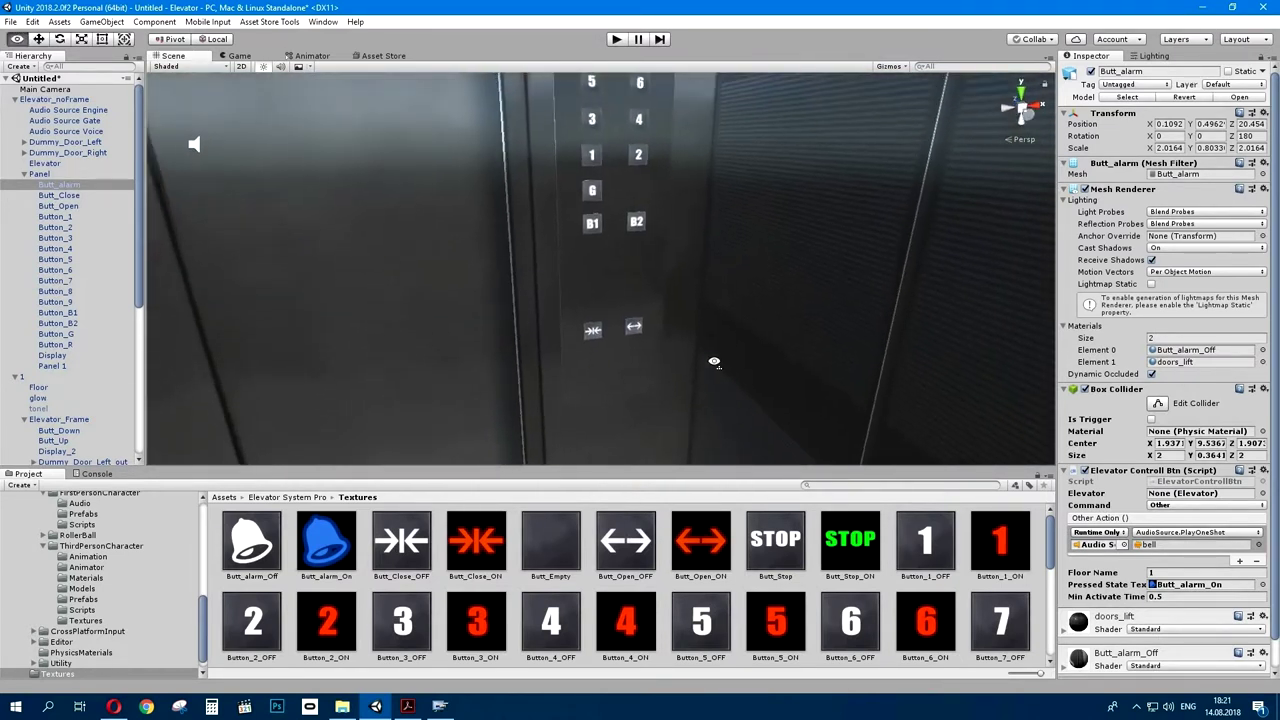
- Duplicate the close-door button and move the copy up above the door buttons
{"action": "left_click", "coordinate": [598, 336]}
{"action": "left_click", "coordinate": [596, 338]}
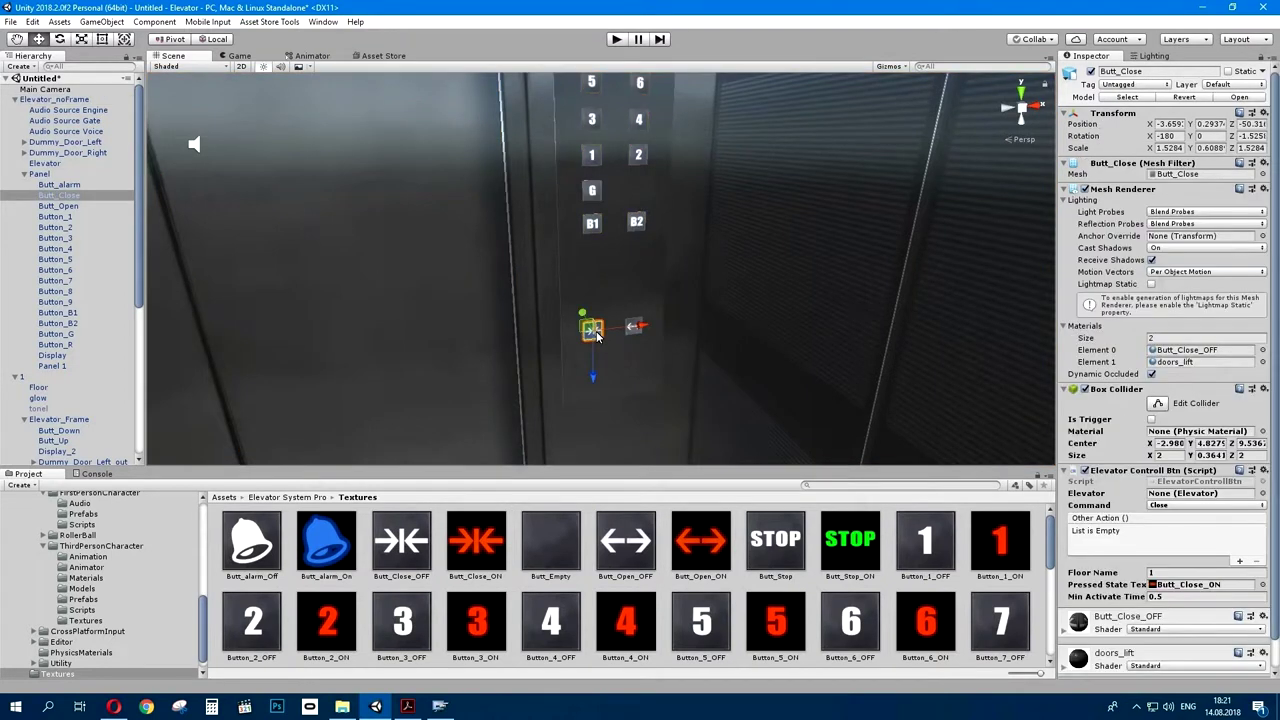
{"action": "key", "text": "ctrl+d"}
{"action": "left_click_drag", "start_coordinate": [597, 362], "coordinate": [595, 318]}
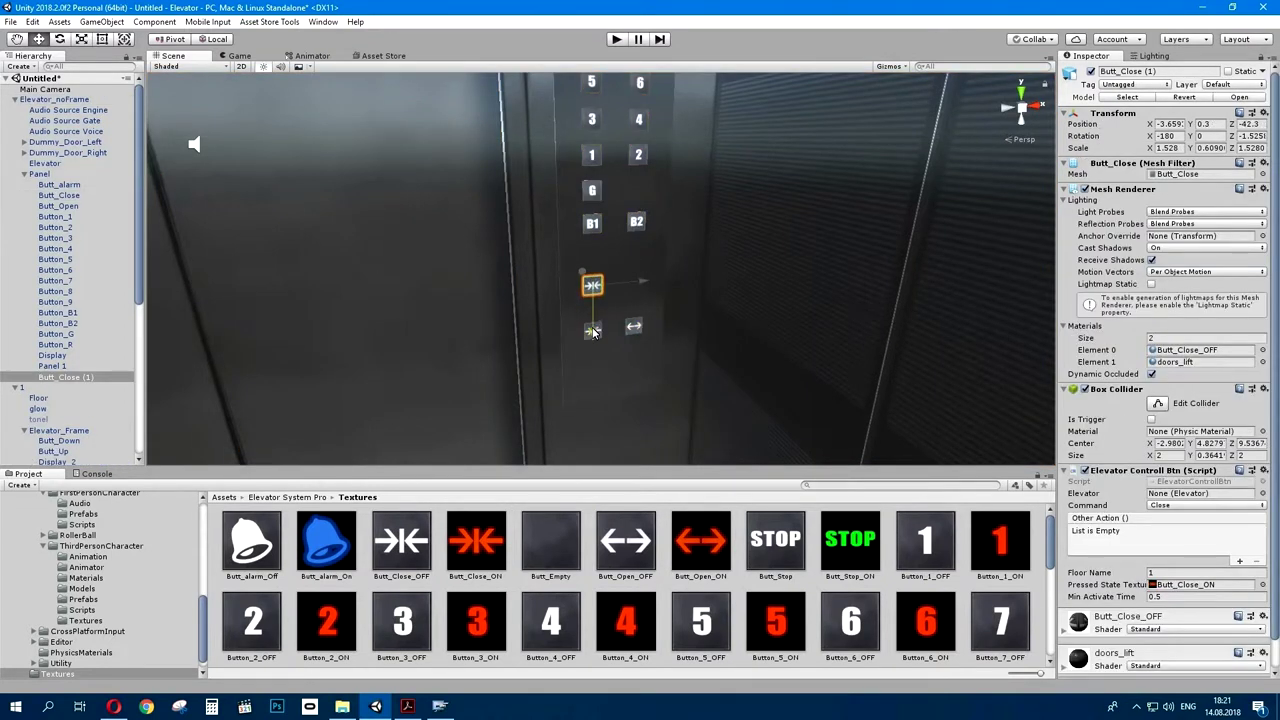
- Apply the Button_Stop material from the Materials folder to the copied button
{"action": "left_click", "coordinate": [308, 499]}
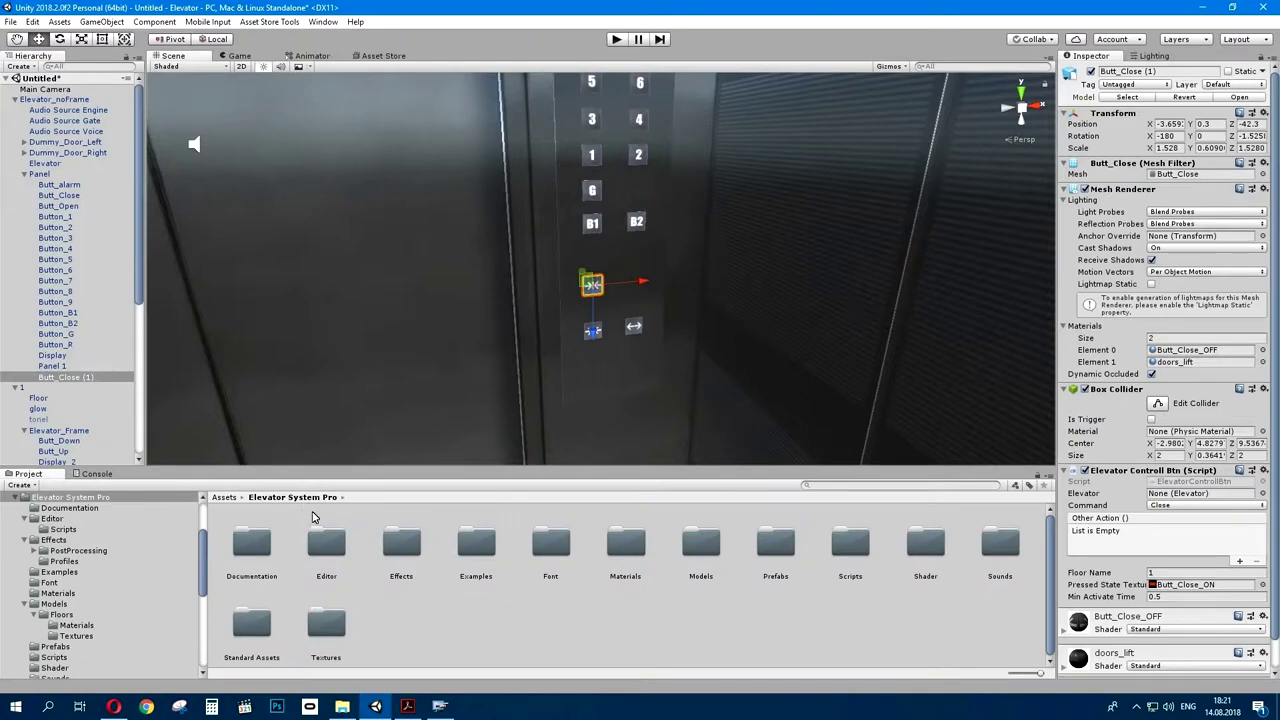
{"action": "double_click", "coordinate": [621, 562]}
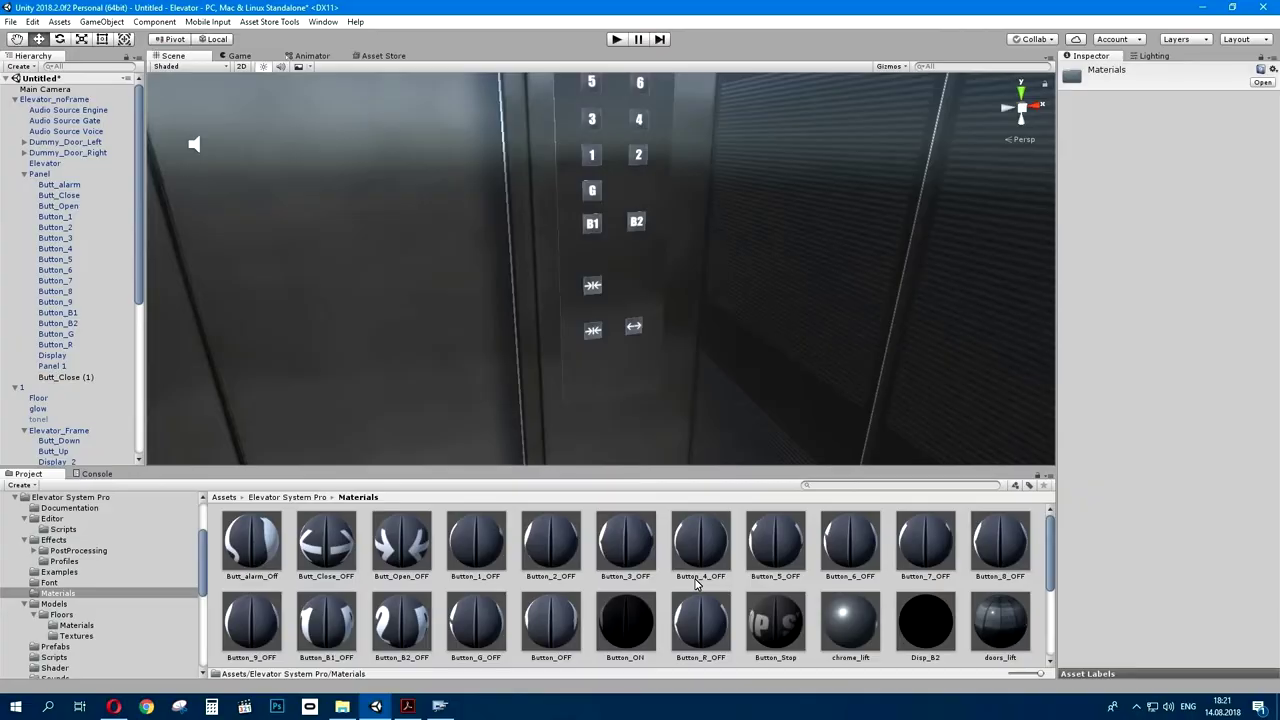
{"action": "scroll", "coordinate": [700, 585], "scroll_direction": "down", "scroll_amount": 1}
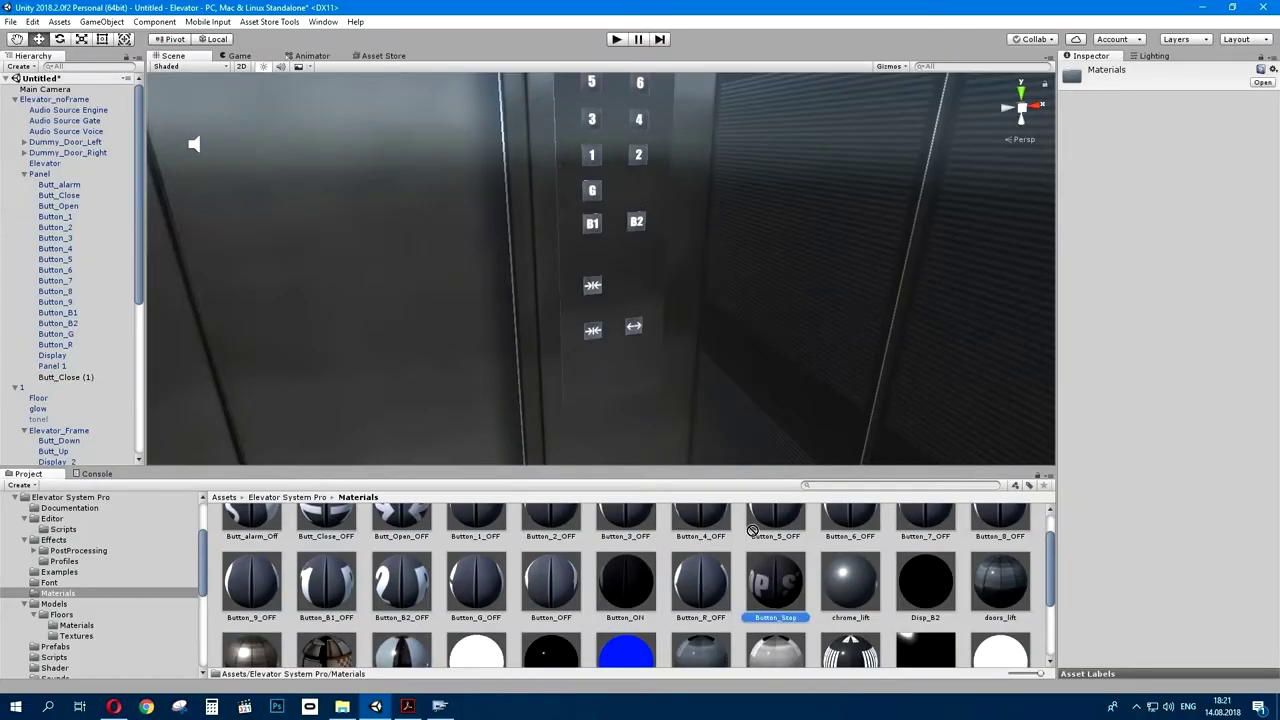
{"action": "left_click_drag", "start_coordinate": [758, 586], "coordinate": [592, 292]}
{"action": "left_click", "coordinate": [592, 290]}
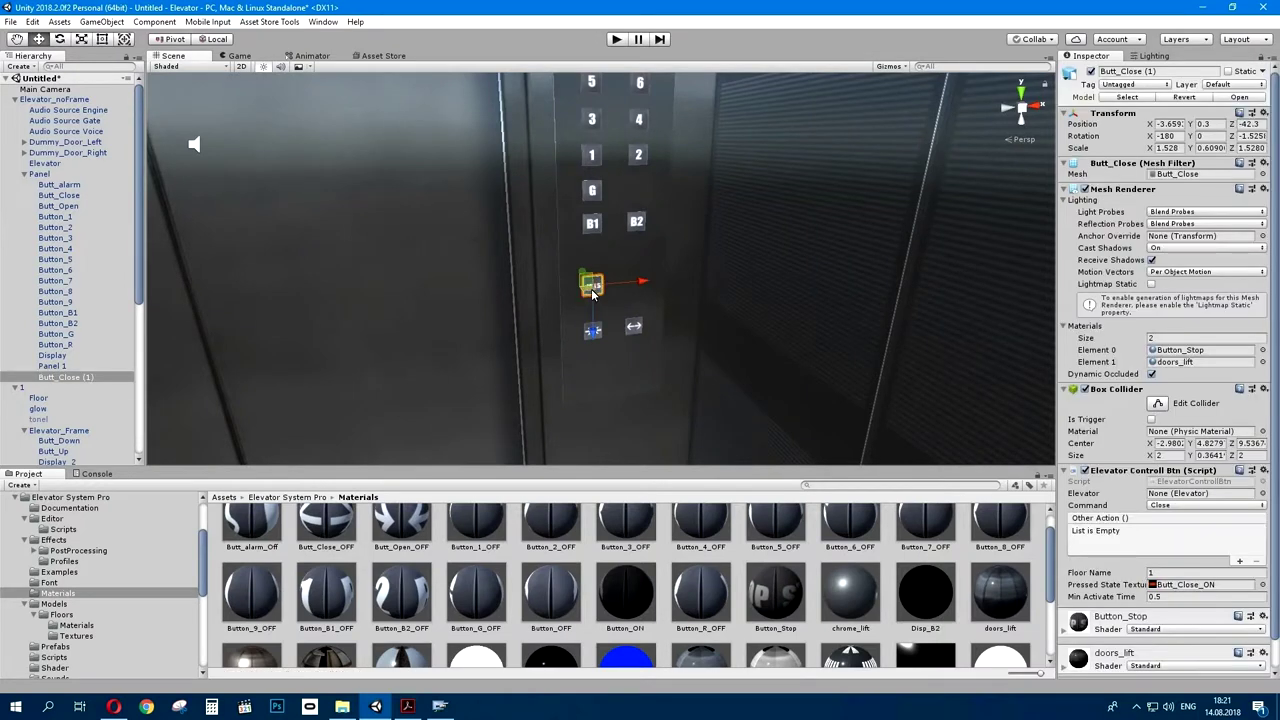
- Set the copy's Y rotation to 180 and its Command to Stop
{"action": "left_click", "coordinate": [1206, 136]}
{"action": "type", "text": "180"}
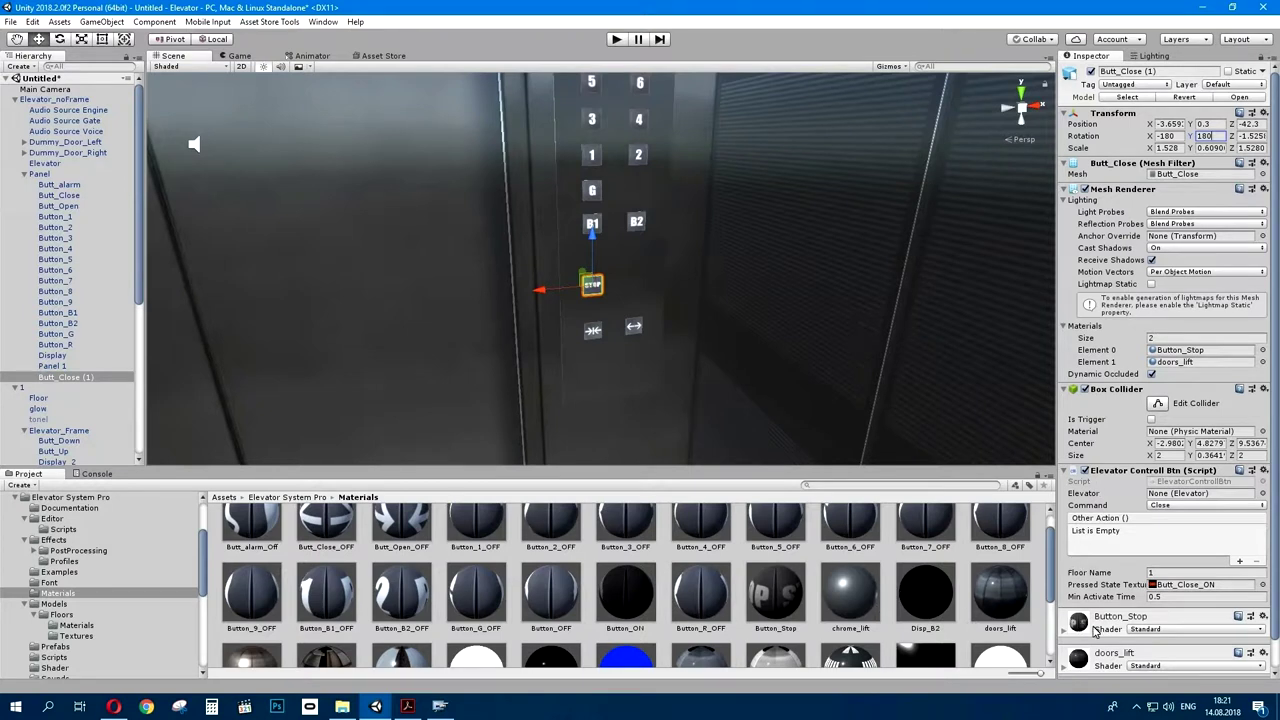
{"action": "left_click", "coordinate": [1192, 585]}
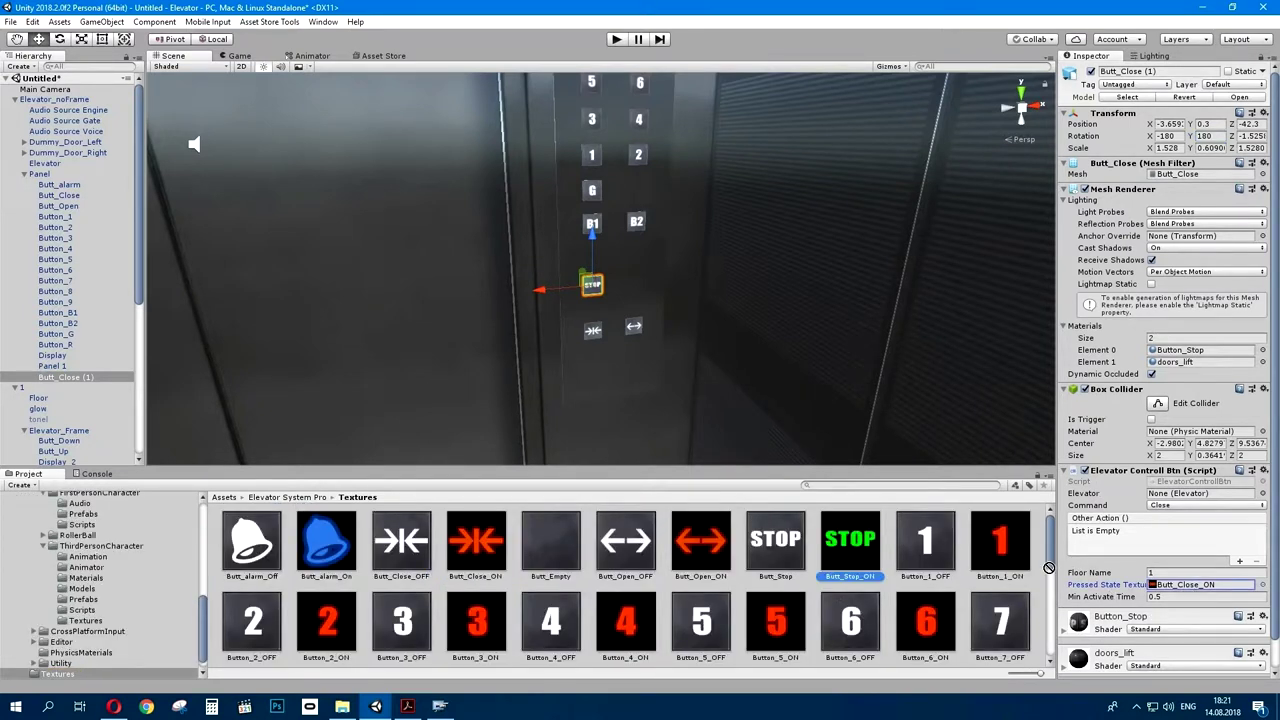
{"action": "left_click", "coordinate": [1183, 506]}
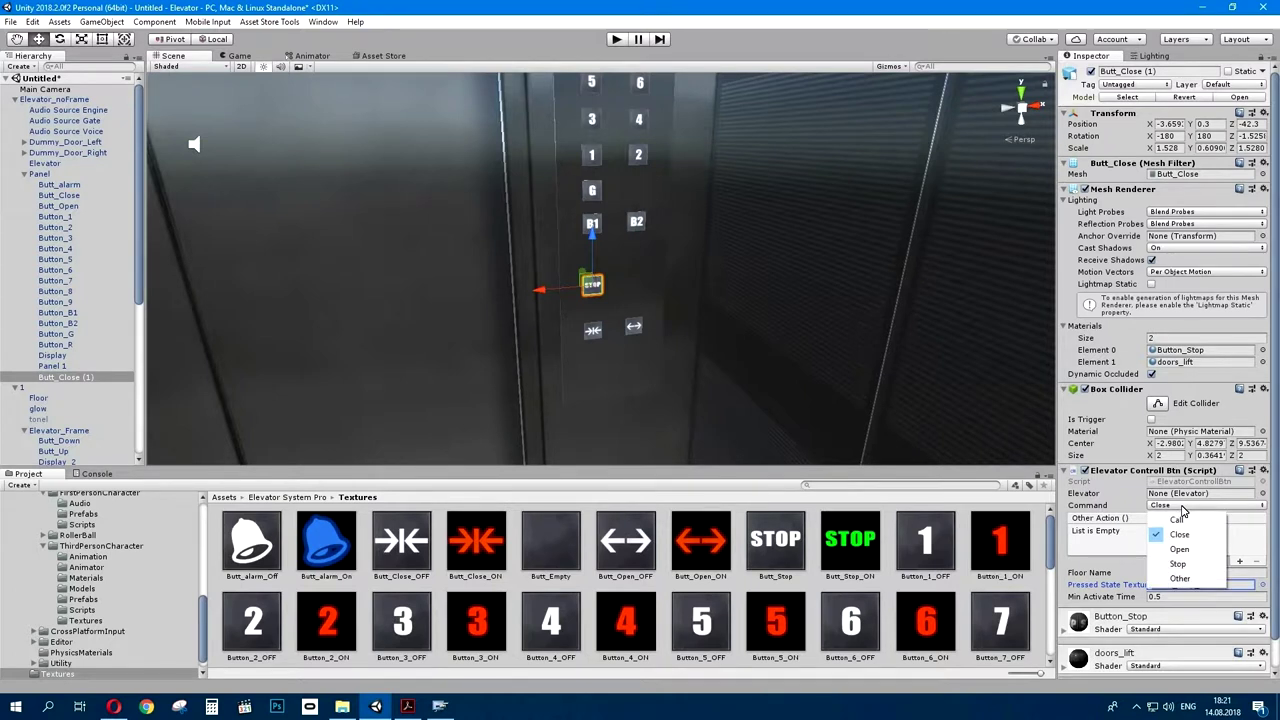
{"action": "left_click", "coordinate": [1181, 564]}
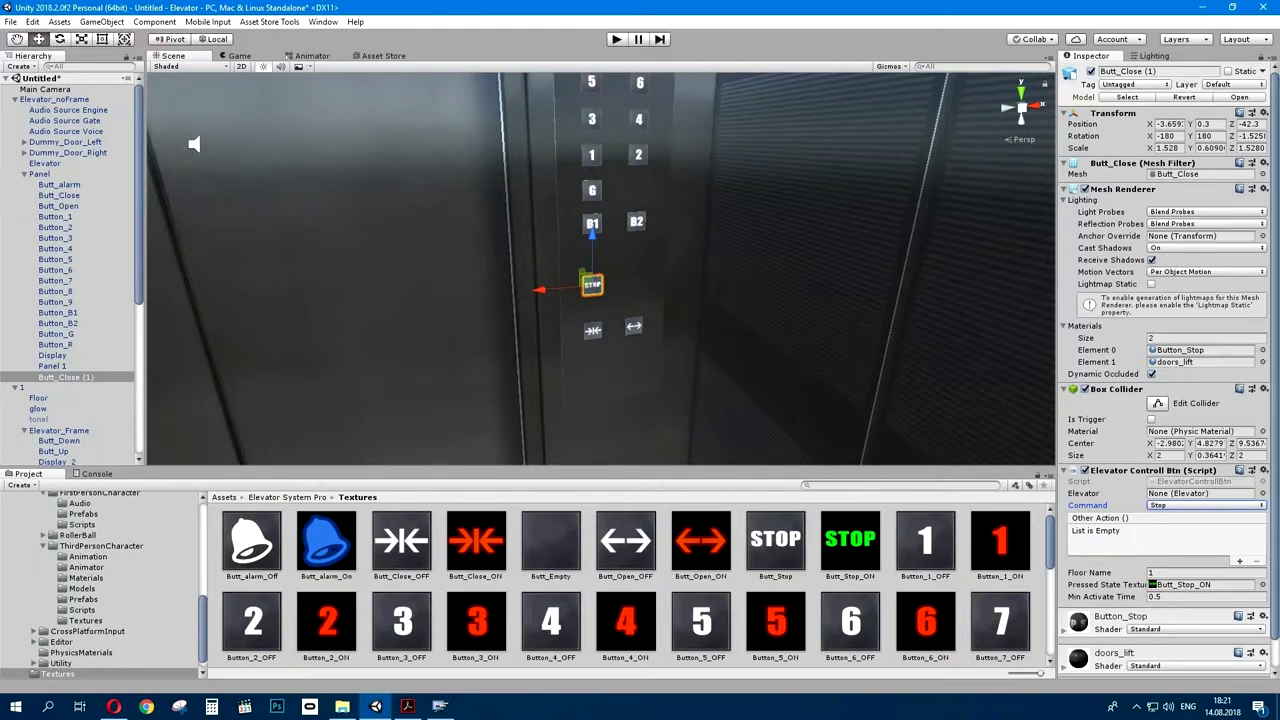
- Turn the view toward the elevator door and open the Elevator System Pro Prefabs folder
{"action": "right_click_drag", "start_coordinate": [899, 366], "coordinate": [771, 267]}
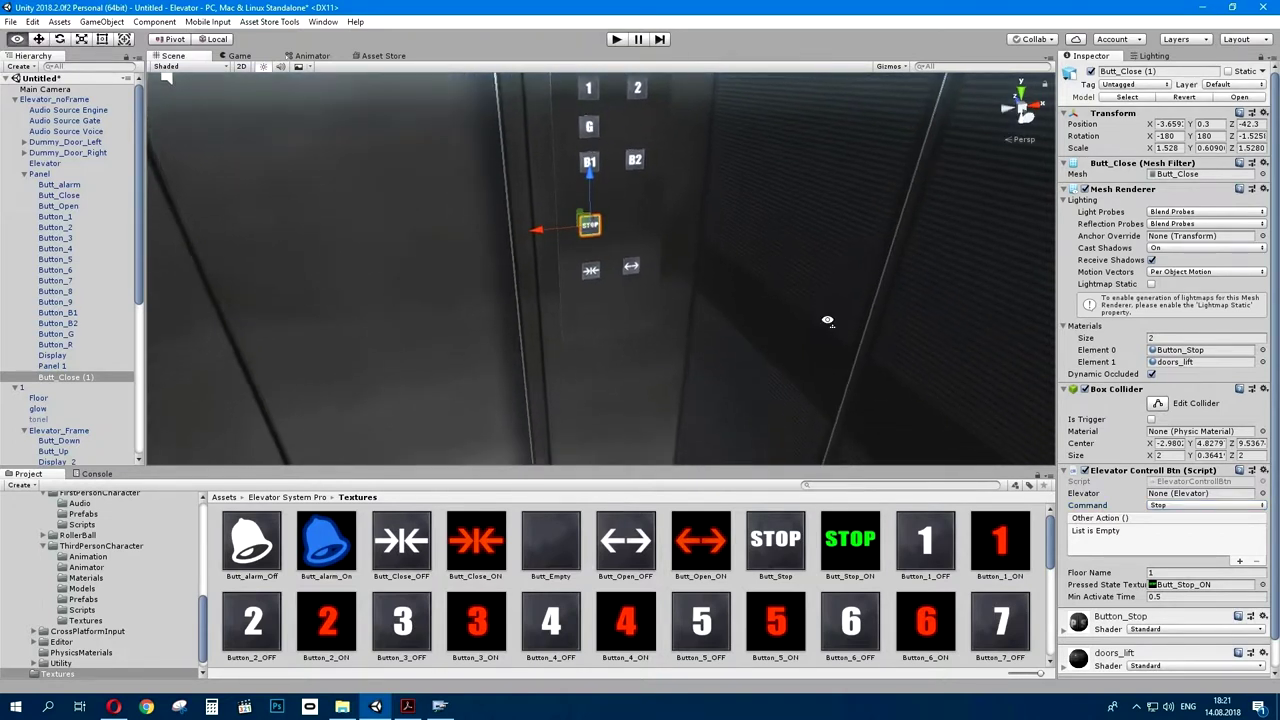
{"action": "scroll", "coordinate": [771, 267], "scroll_direction": "down", "scroll_amount": 3}
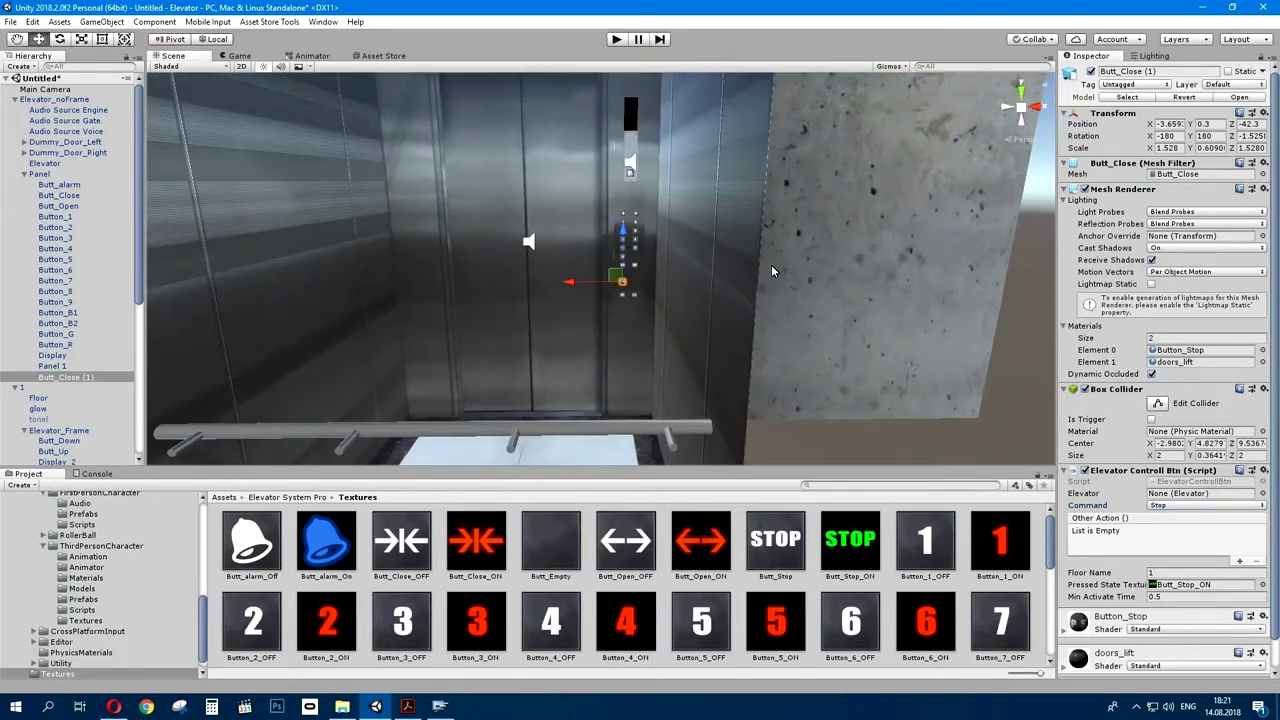
{"action": "right_click_drag", "start_coordinate": [771, 267], "coordinate": [551, 510]}
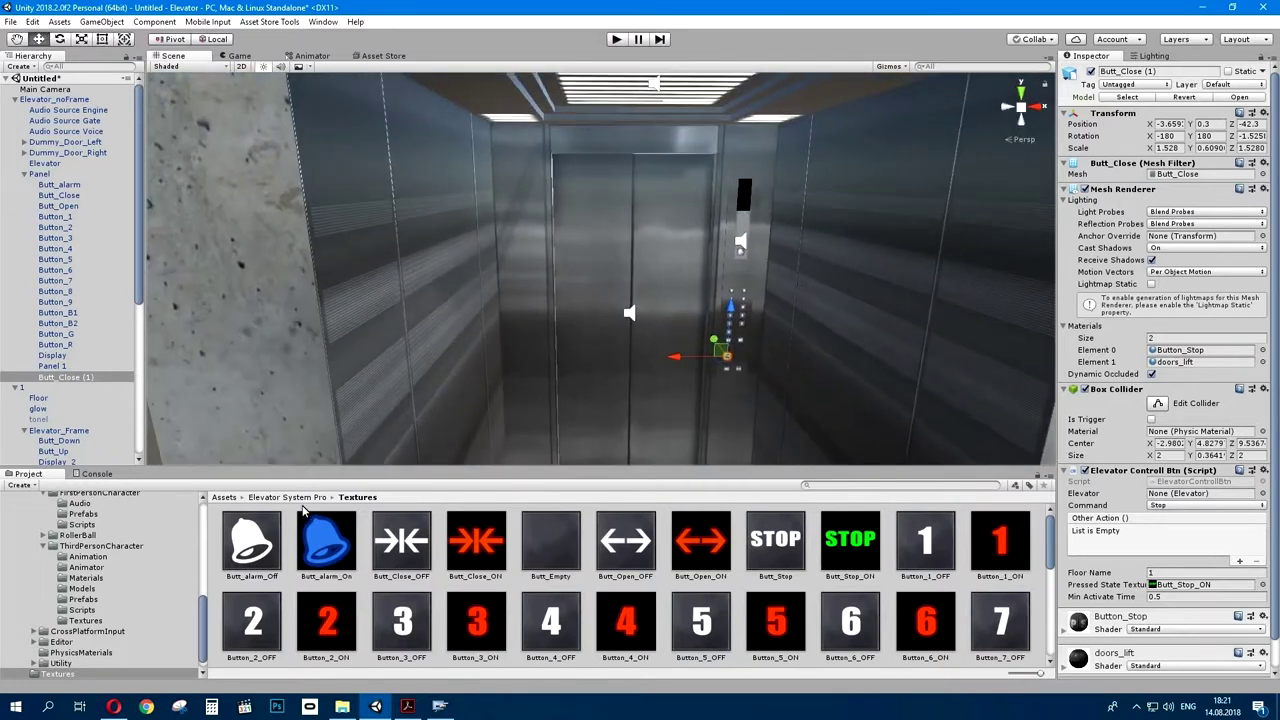
{"action": "left_click", "coordinate": [298, 498]}
{"action": "left_click", "coordinate": [772, 567]}
{"action": "double_click", "coordinate": [772, 567]}
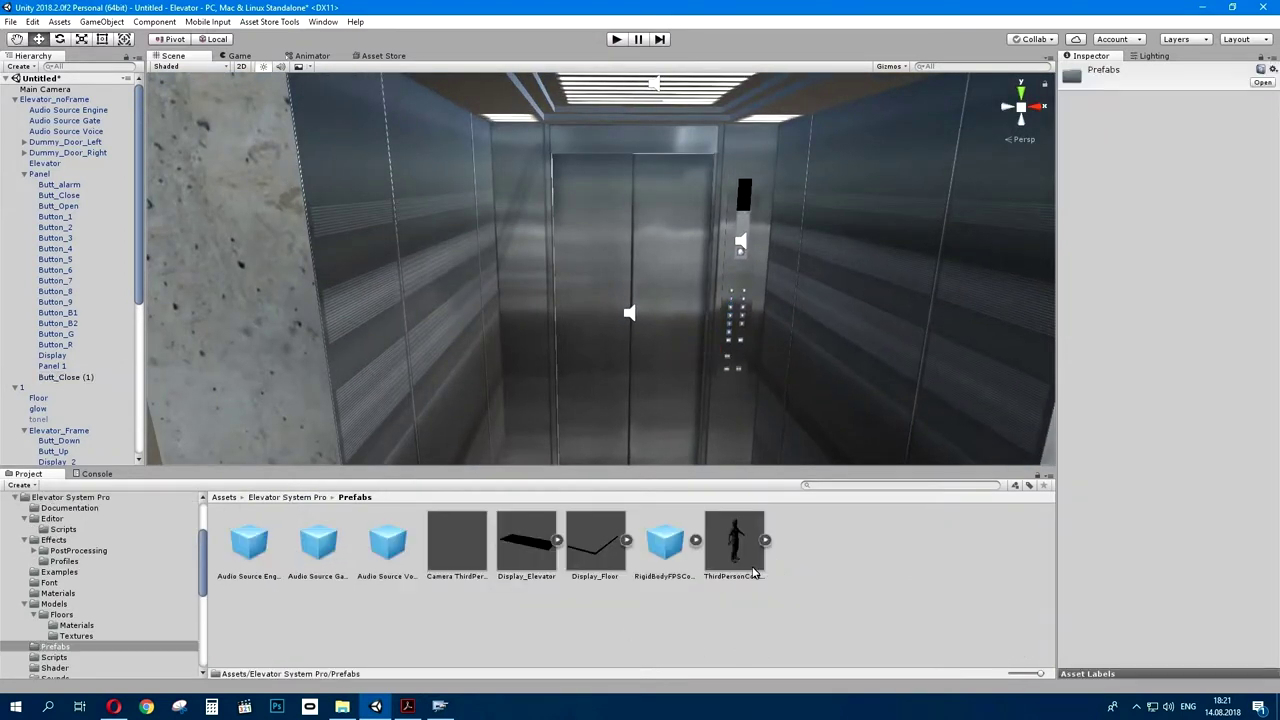
- Place Display_Elevator in the scene and move it inside the cabin above the button panel
{"action": "right_click_drag", "start_coordinate": [575, 440], "coordinate": [600, 396]}
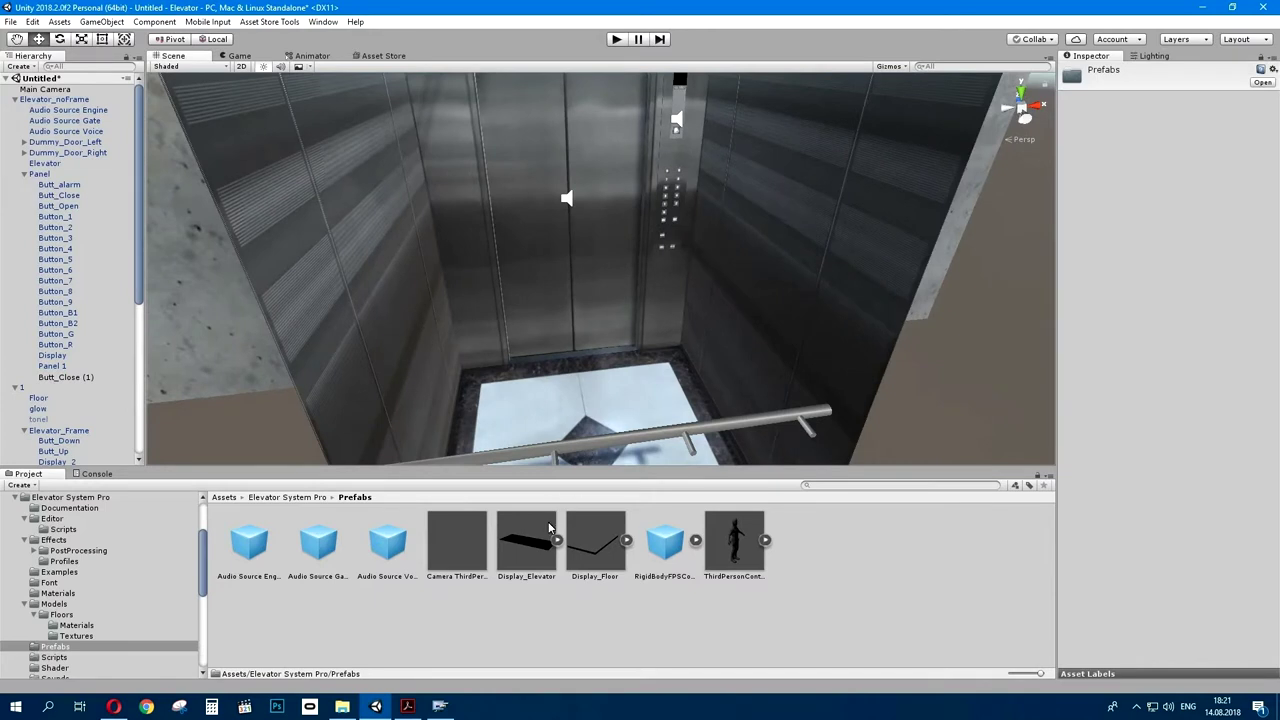
{"action": "left_click", "coordinate": [584, 395]}
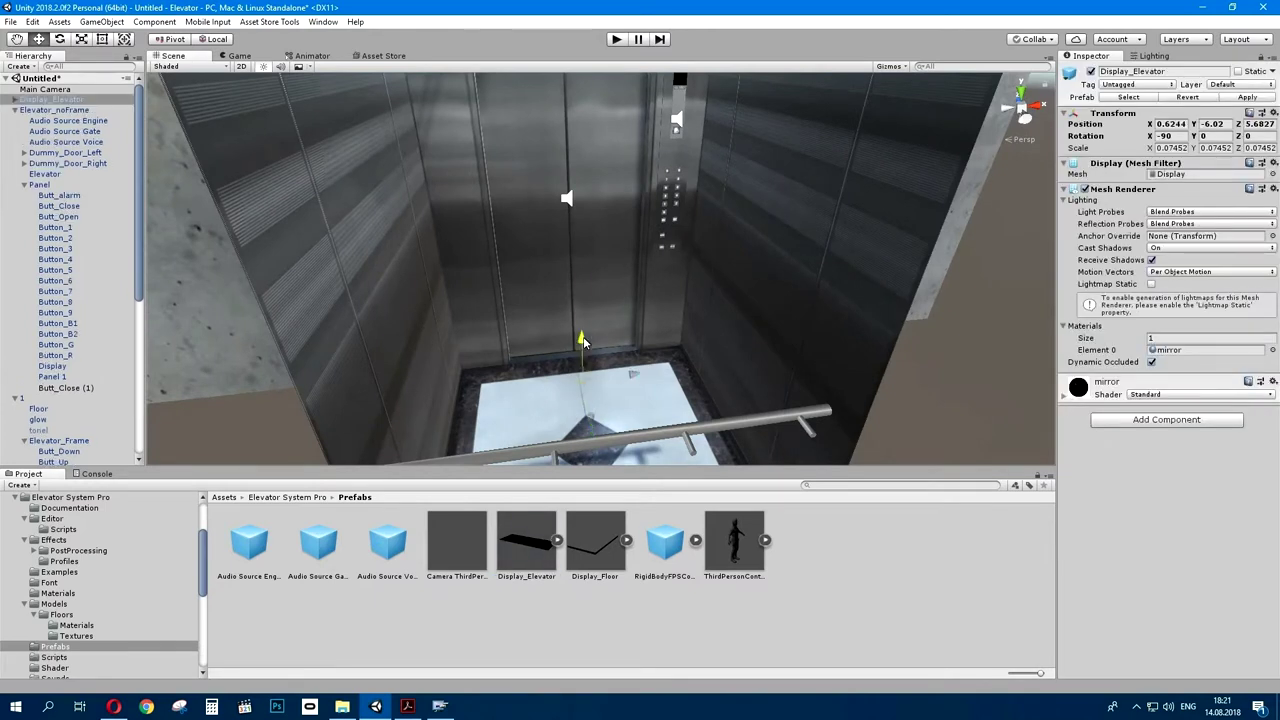
{"action": "mouse_move", "coordinate": [585, 204]}
{"action": "left_mouse_down"}
{"action": "mouse_move", "coordinate": [660, 337]}
{"action": "mouse_move", "coordinate": [662, 214]}
{"action": "left_mouse_up"}
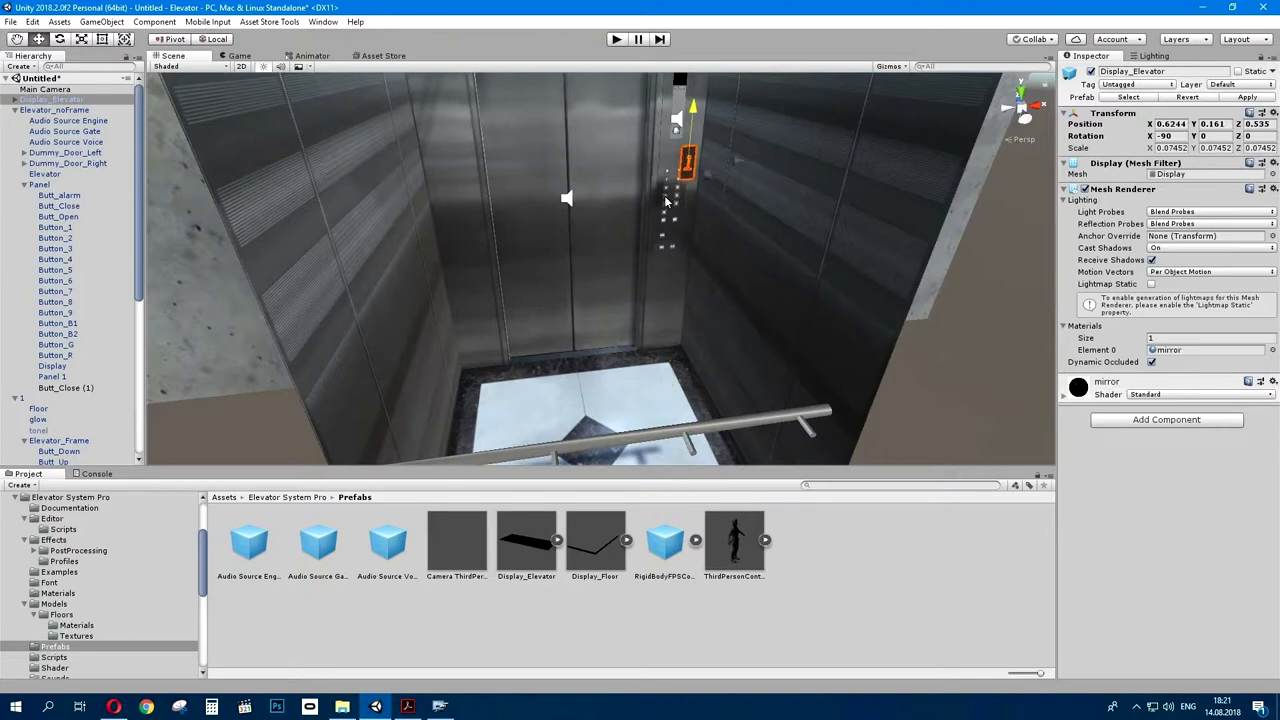
{"action": "right_click_drag", "start_coordinate": [662, 214], "coordinate": [684, 154]}
{"action": "scroll", "coordinate": [676, 160], "scroll_direction": "up", "scroll_amount": 5}
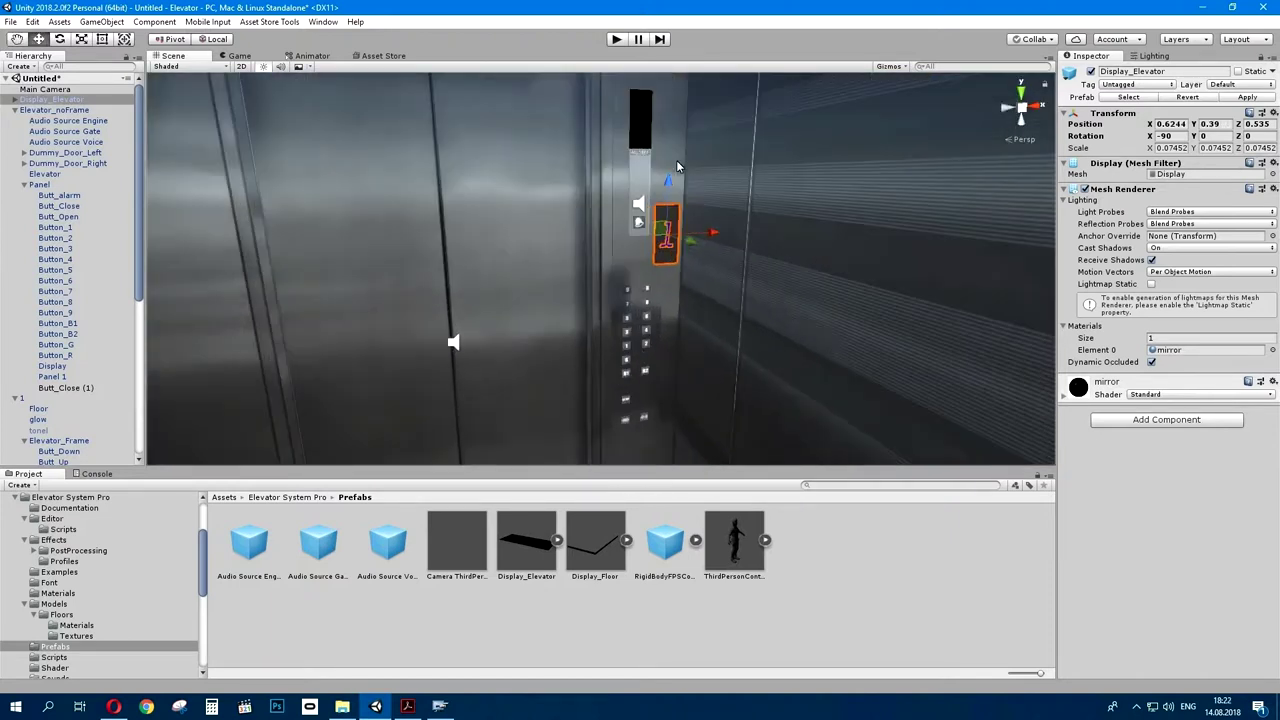
{"action": "left_click_drag", "start_coordinate": [698, 268], "coordinate": [700, 170]}
{"action": "mouse_move", "coordinate": [936, 201]}
{"action": "middle_mouse_down"}
{"action": "mouse_move", "coordinate": [693, 222]}
{"action": "mouse_move", "coordinate": [713, 230]}
{"action": "middle_mouse_up"}
{"action": "mouse_move", "coordinate": [647, 240]}
{"action": "left_mouse_down"}
{"action": "mouse_move", "coordinate": [612, 234]}
{"action": "mouse_move", "coordinate": [593, 208]}
{"action": "mouse_move", "coordinate": [1168, 238]}
{"action": "left_mouse_up"}
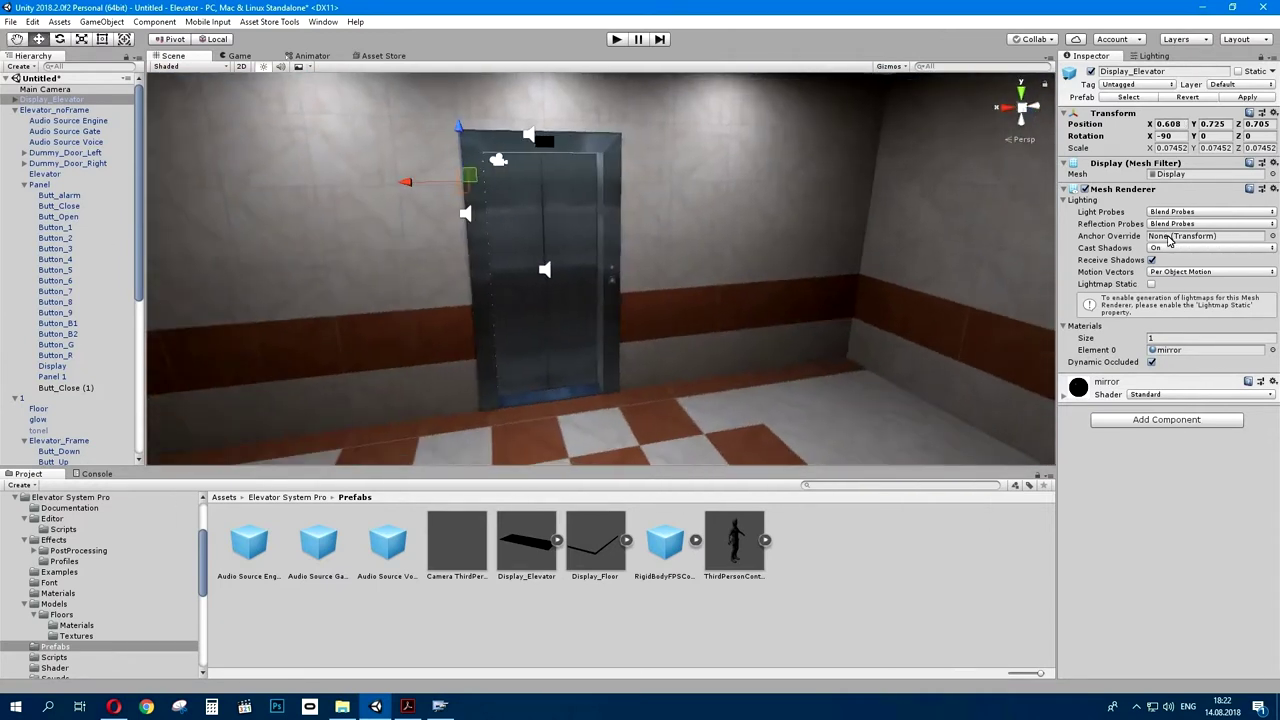
{"action": "left_click_drag", "start_coordinate": [398, 352], "coordinate": [423, 365], "text": "alt"}
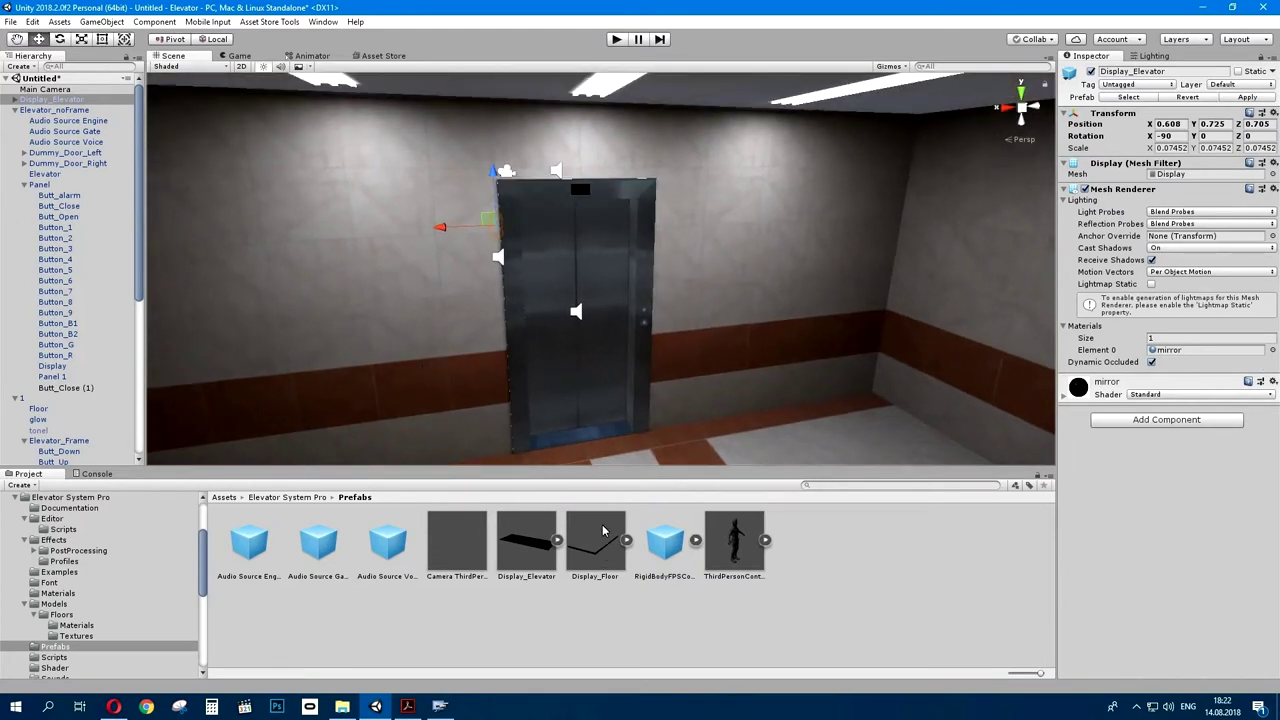
- Place the Display_Floor prefab and fit it flush above the first-floor elevator door
{"action": "left_click_drag", "start_coordinate": [603, 531], "coordinate": [609, 527], "text": "alt"}
{"action": "left_click", "coordinate": [630, 408]}
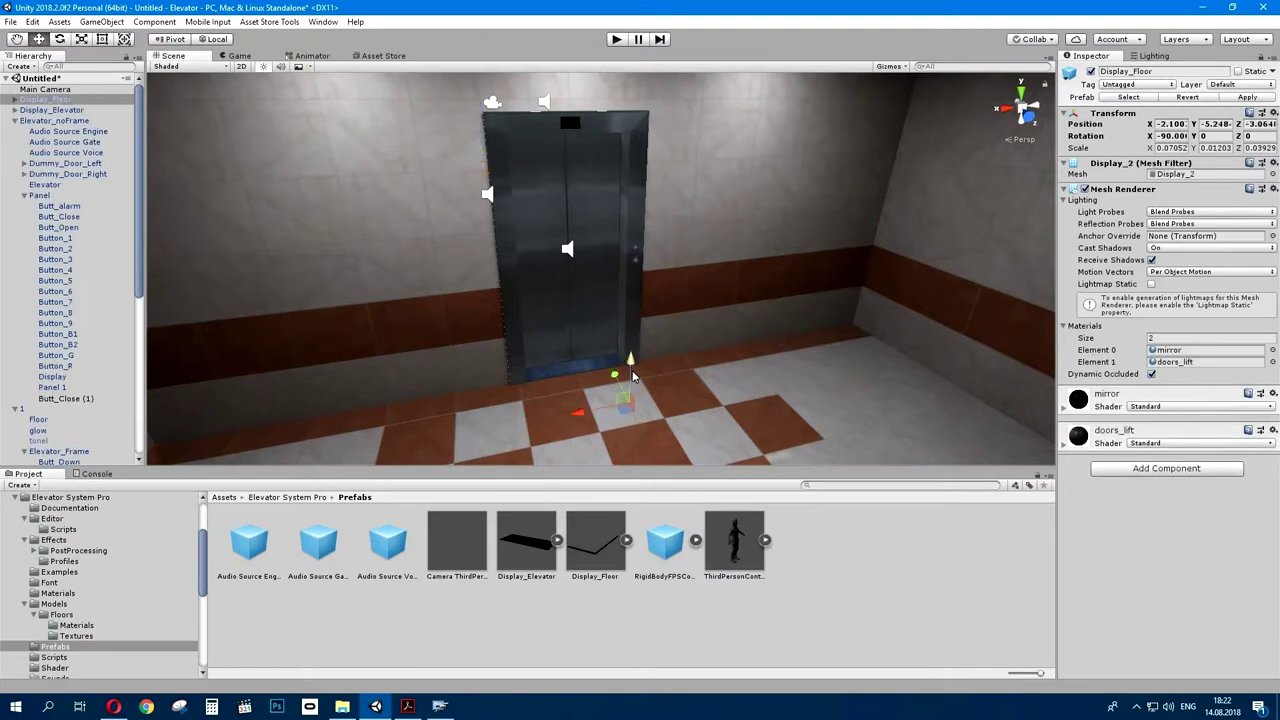
{"action": "mouse_move", "coordinate": [620, 178]}
{"action": "left_mouse_down"}
{"action": "mouse_move", "coordinate": [842, 293]}
{"action": "mouse_move", "coordinate": [648, 283]}
{"action": "mouse_move", "coordinate": [555, 114]}
{"action": "left_mouse_up"}
{"action": "scroll", "coordinate": [548, 149], "scroll_direction": "up", "scroll_amount": 2}
{"action": "key", "text": "z"}
{"action": "key", "text": "q"}
{"action": "mouse_move", "coordinate": [551, 160]}
{"action": "right_mouse_down"}
{"action": "mouse_move", "coordinate": [594, 224]}
{"action": "mouse_move", "coordinate": [619, 230]}
{"action": "right_mouse_up"}
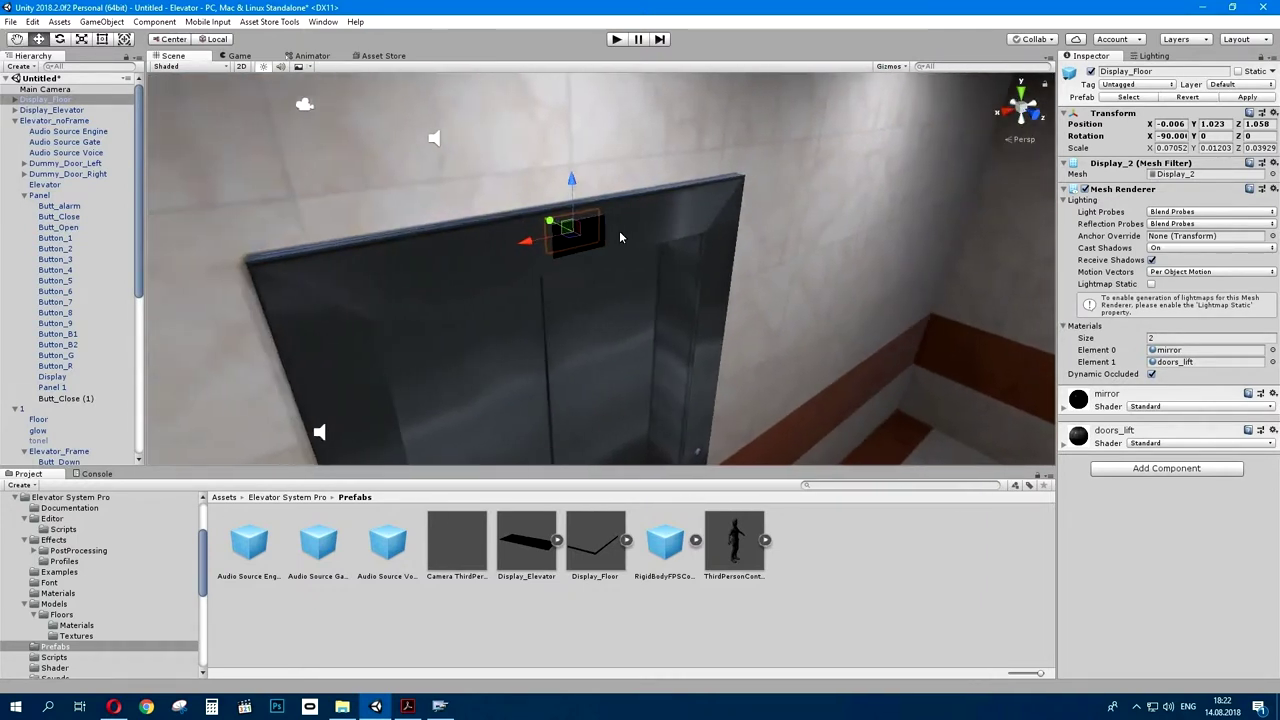
{"action": "left_click_drag", "start_coordinate": [566, 232], "coordinate": [549, 251]}
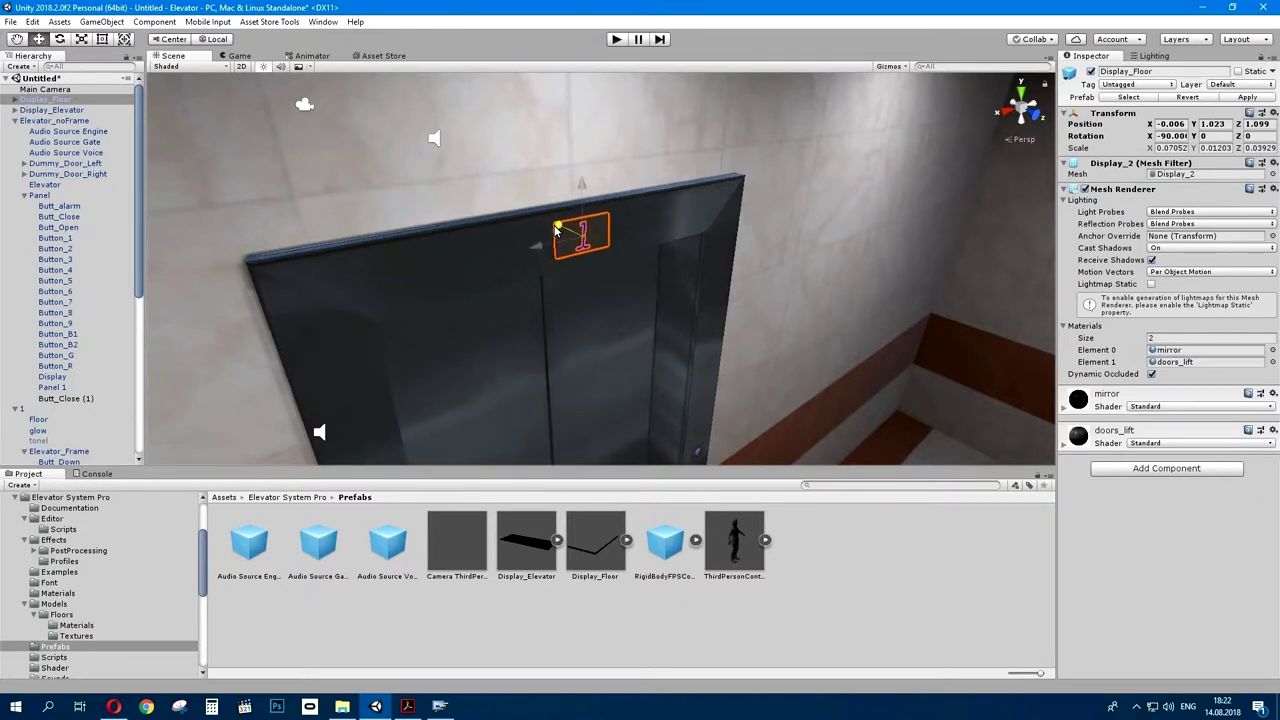
{"action": "right_click_drag", "start_coordinate": [549, 251], "coordinate": [560, 262]}
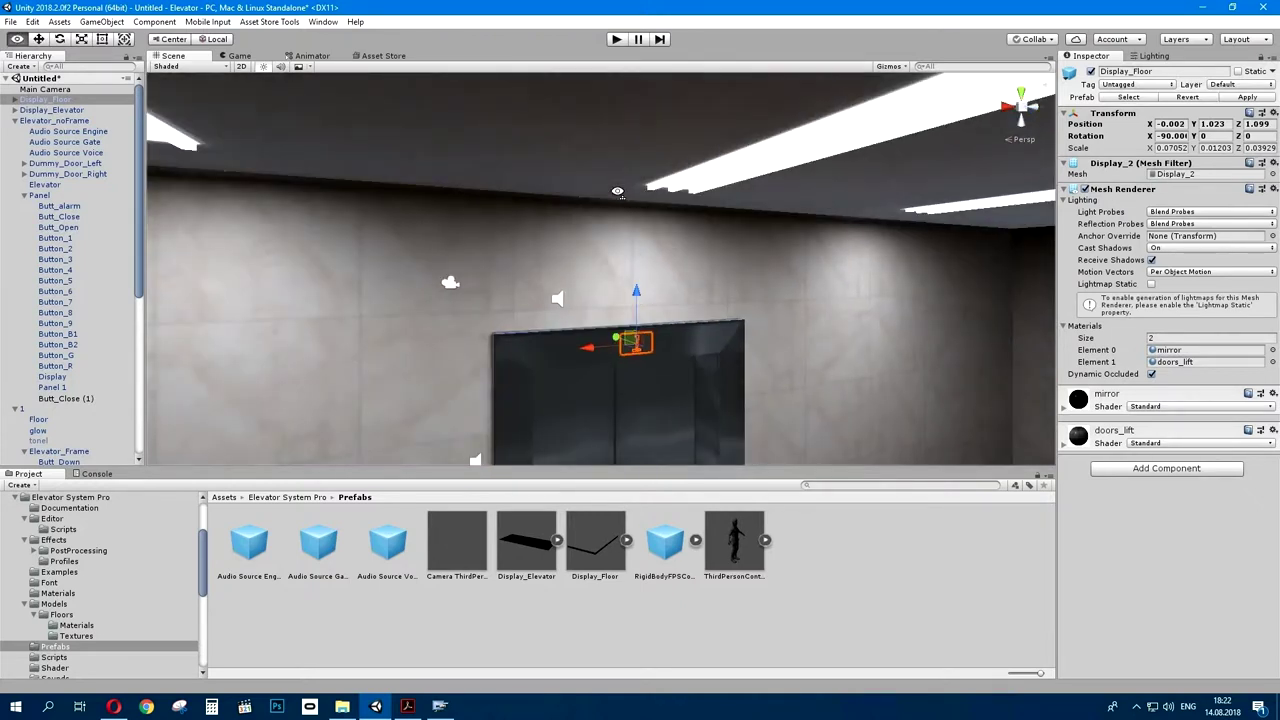
- Parent Display_Floor under floor group 1 and collapse the Hierarchy groups
{"action": "left_click", "coordinate": [52, 101]}
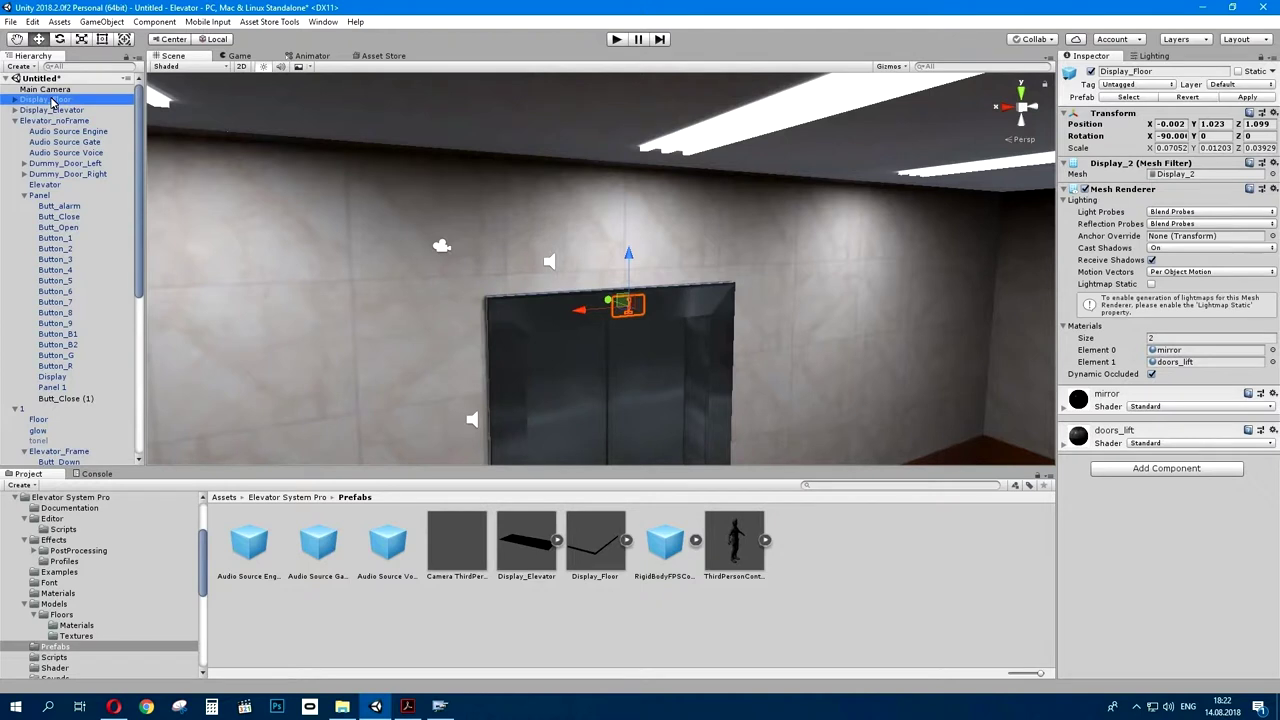
{"action": "left_click_drag", "start_coordinate": [52, 101], "coordinate": [55, 410]}
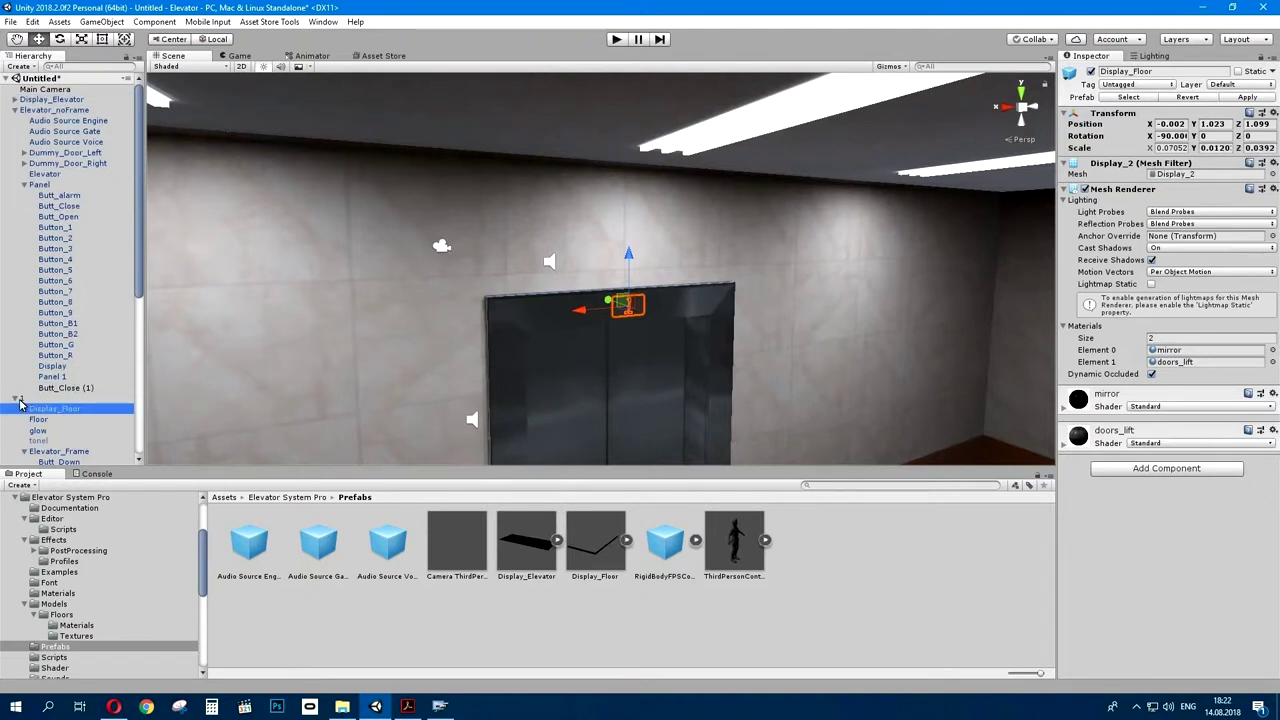
{"action": "left_click", "coordinate": [16, 399]}
{"action": "left_click", "coordinate": [16, 399]}
{"action": "left_click", "coordinate": [16, 399]}
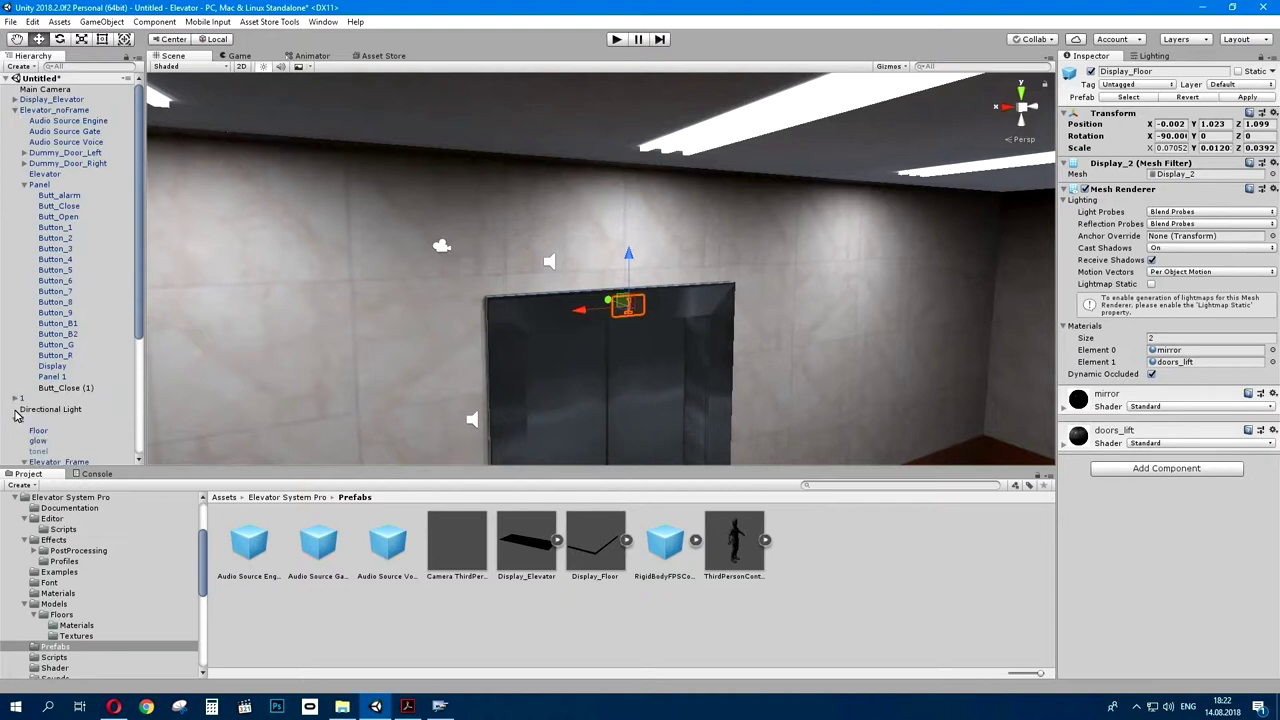
{"action": "left_click", "coordinate": [16, 431]}
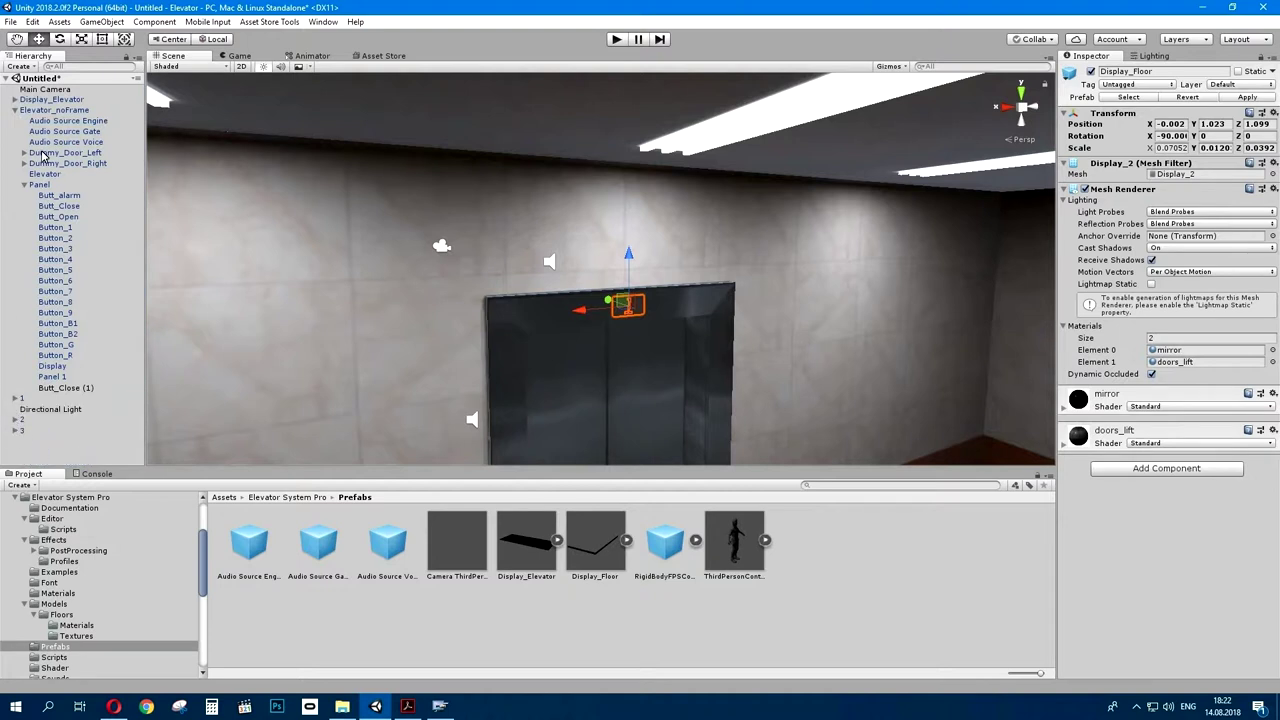
{"action": "left_click", "coordinate": [24, 186]}
- Nest Display_Elevator under Elevator_noFrame, then duplicate Display_Floor
{"action": "left_click_drag", "start_coordinate": [68, 100], "coordinate": [55, 111]}
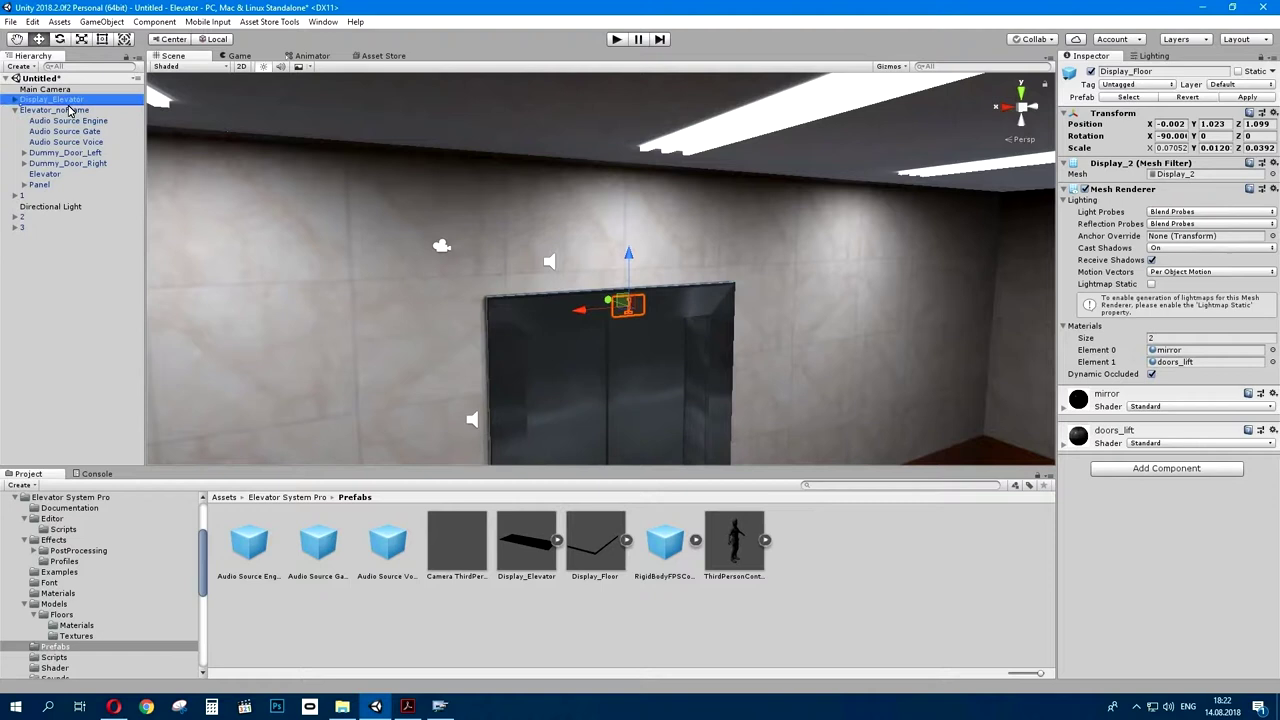
{"action": "left_click", "coordinate": [50, 100]}
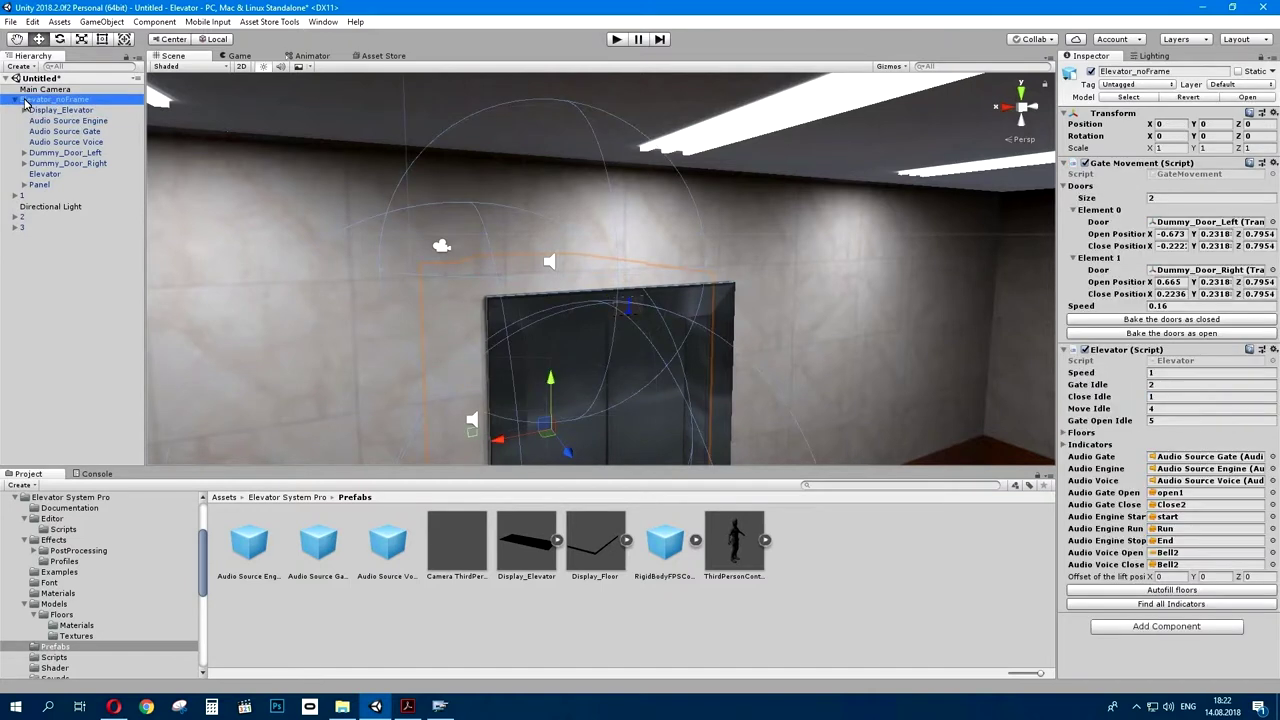
{"action": "left_click", "coordinate": [15, 100]}
{"action": "left_click", "coordinate": [15, 110]}
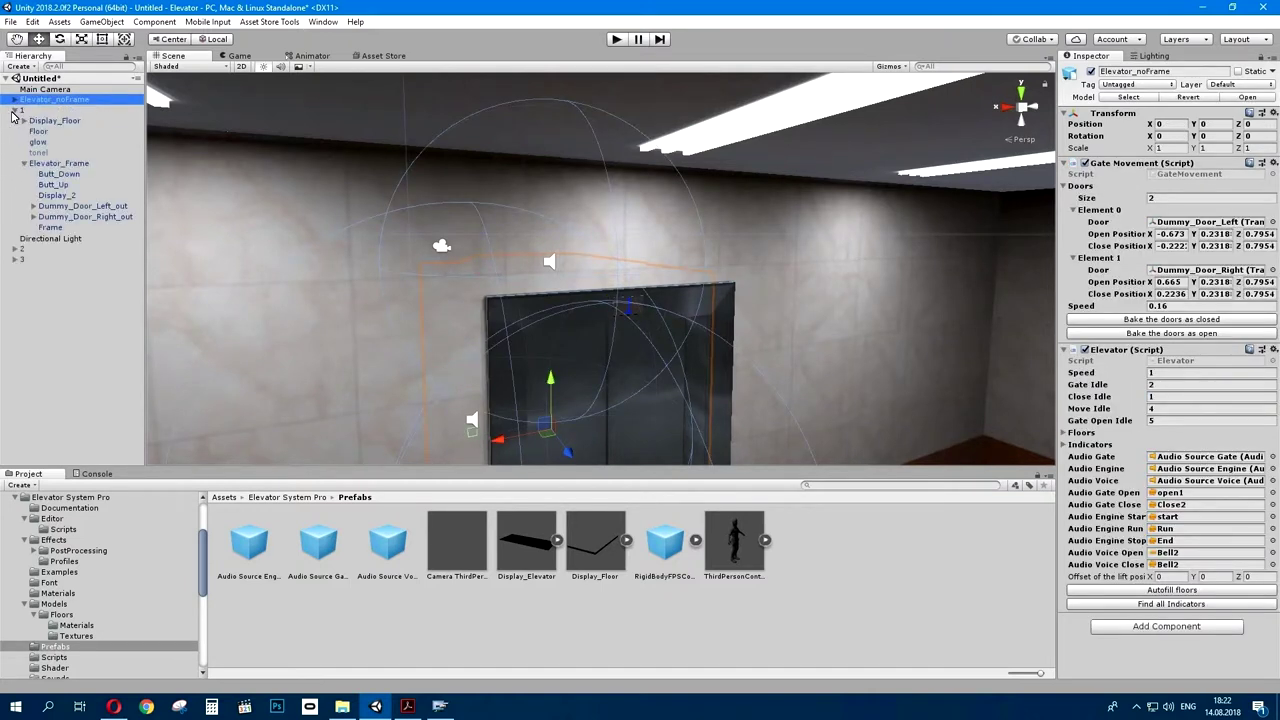
{"action": "left_click", "coordinate": [60, 121]}
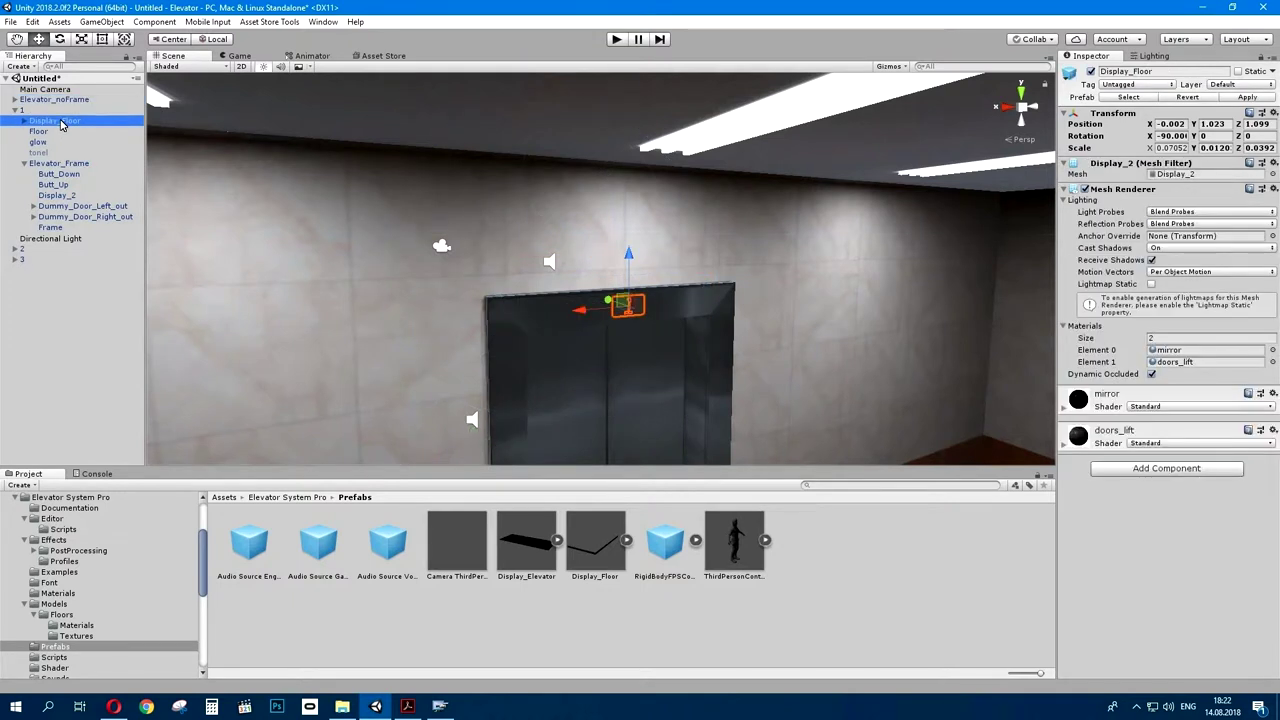
{"action": "key", "text": "ctrl+d"}
- Parent the Display_Floor copy under group 2 and position it above the second-floor door
{"action": "left_click_drag", "start_coordinate": [73, 241], "coordinate": [28, 262]}
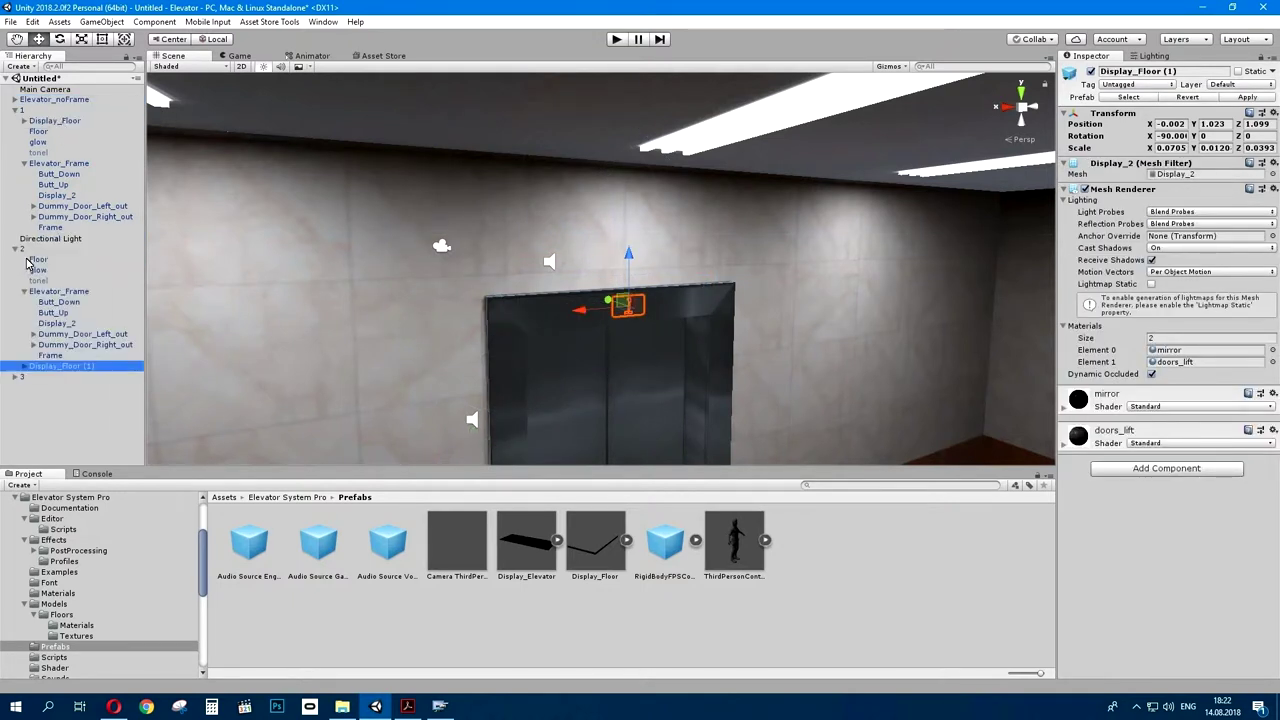
{"action": "left_click_drag", "start_coordinate": [628, 256], "coordinate": [627, 249]}
{"action": "right_click_drag", "start_coordinate": [625, 165], "coordinate": [620, 258]}
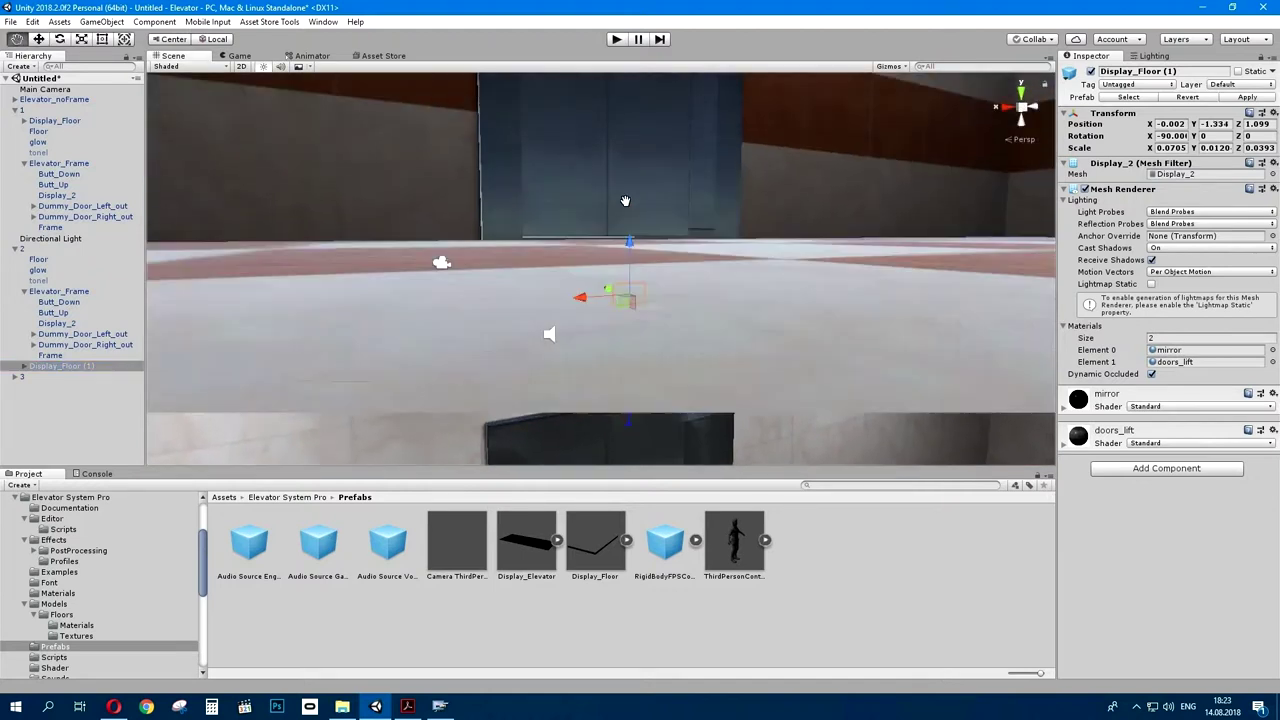
{"action": "left_click_drag", "start_coordinate": [618, 428], "coordinate": [614, 165]}
{"action": "key", "text": "f"}
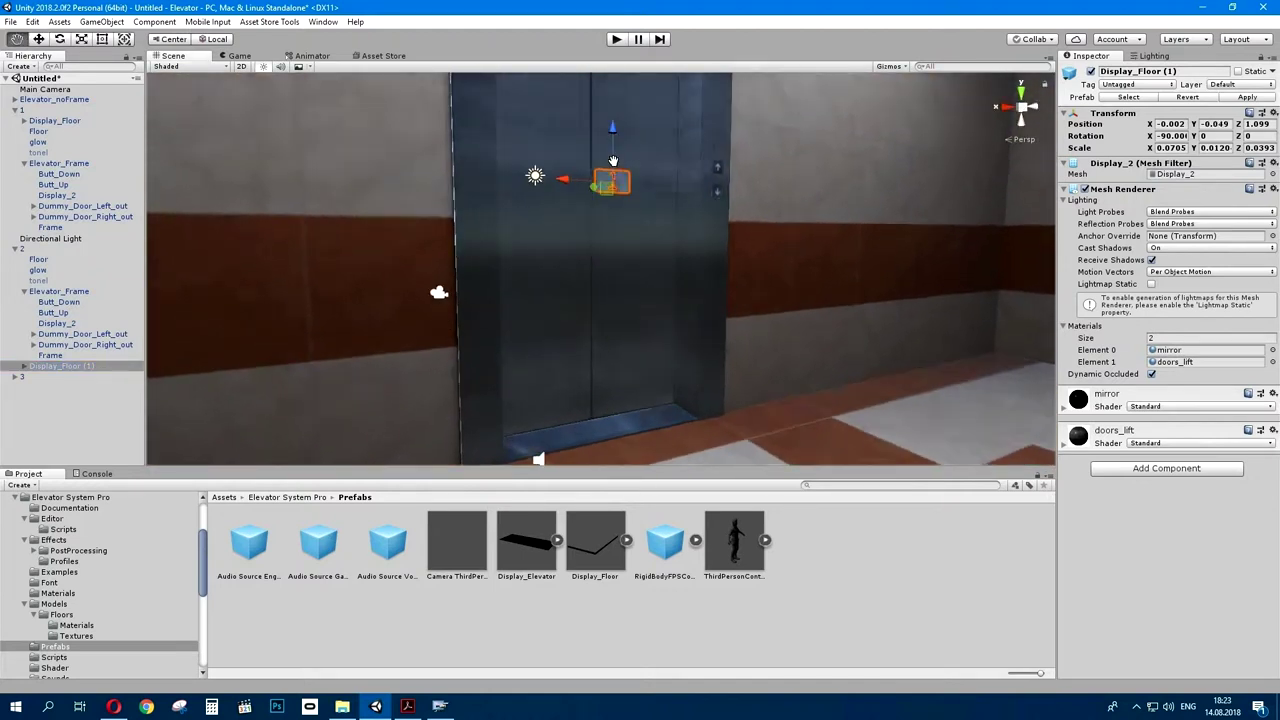
{"action": "left_click_drag", "start_coordinate": [614, 363], "coordinate": [627, 120]}
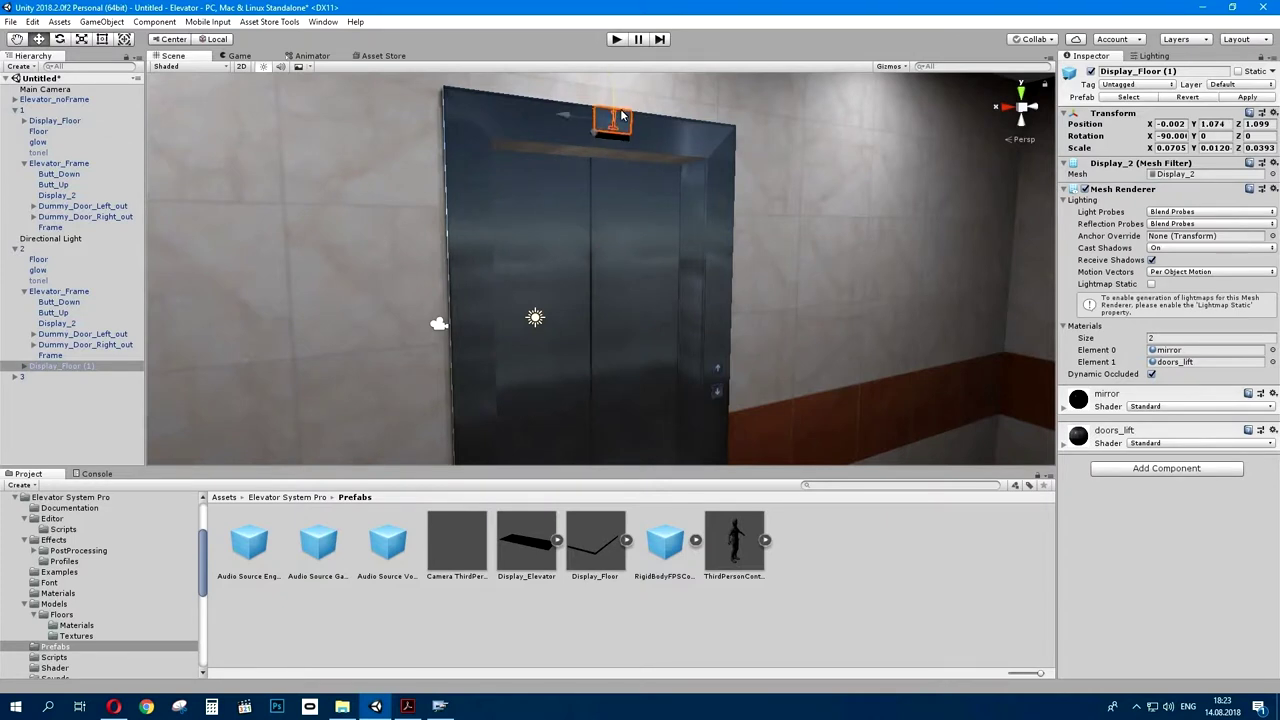
- Duplicate Display_Floor (1), parent it under group 3, and raise it above the third-floor door
{"action": "left_click", "coordinate": [71, 369]}
{"action": "key", "text": "ctrl+d"}
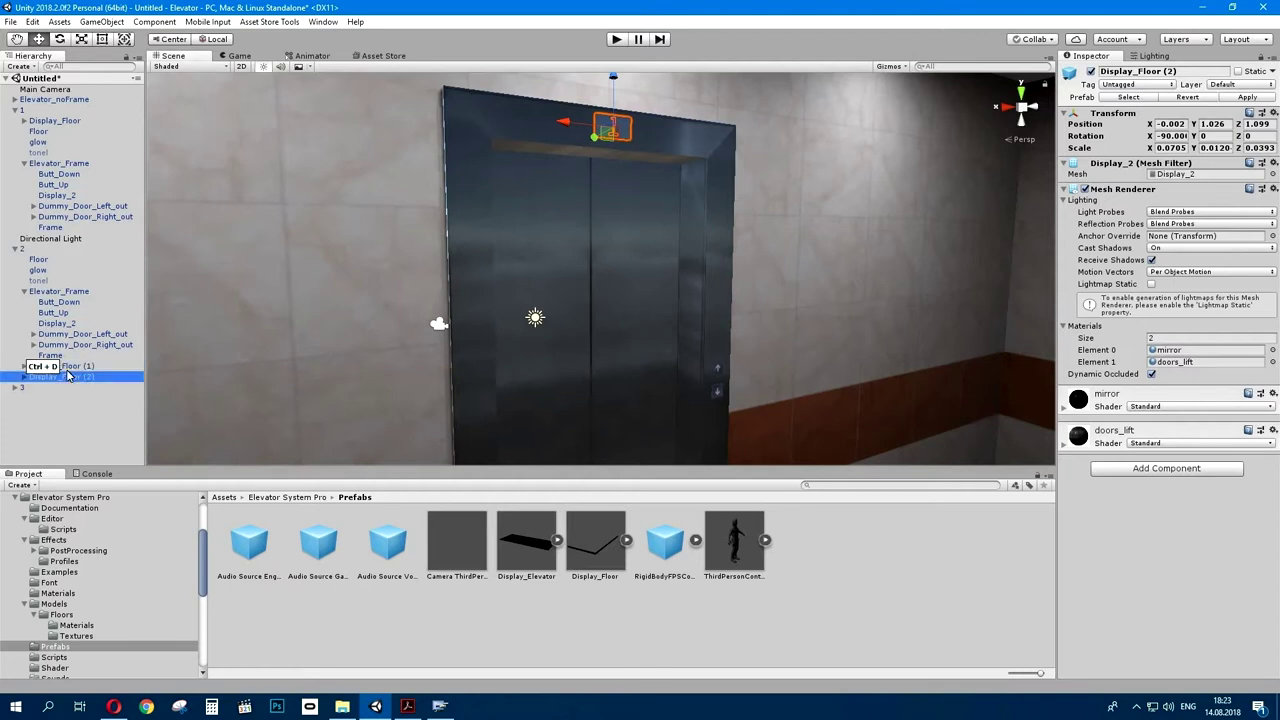
{"action": "left_click_drag", "start_coordinate": [65, 377], "coordinate": [30, 389]}
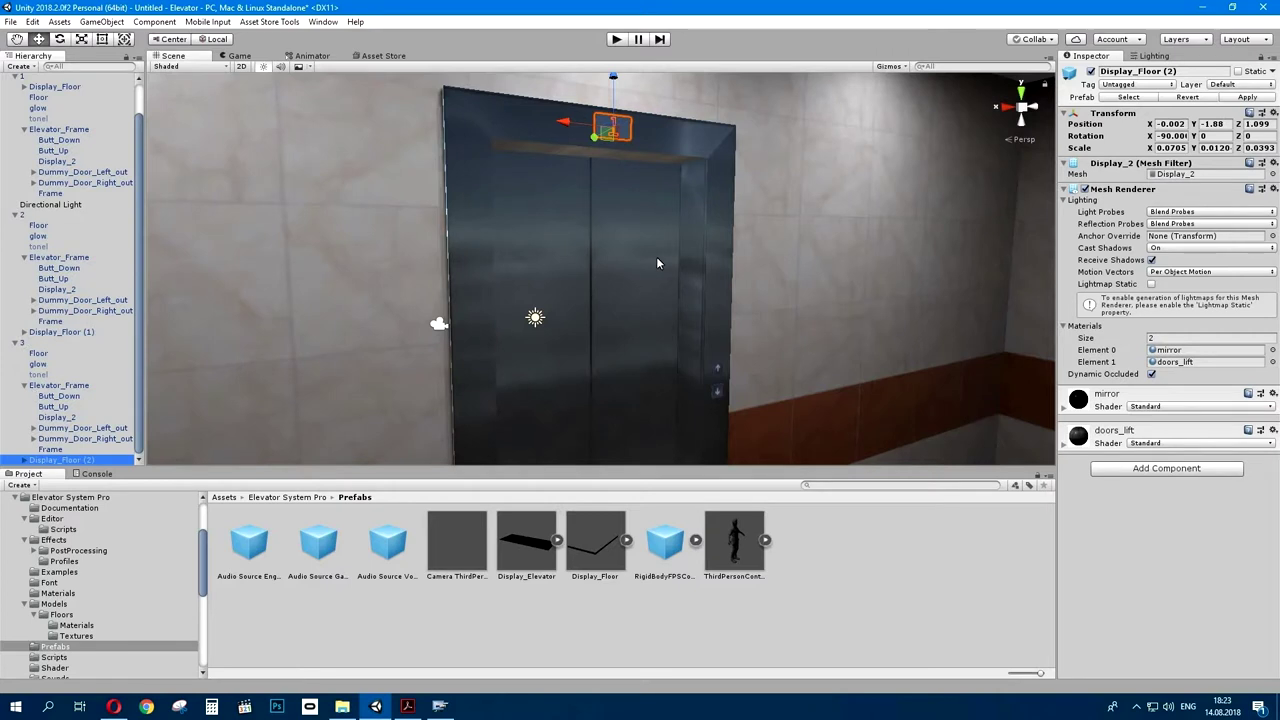
{"action": "left_click", "coordinate": [15, 215]}
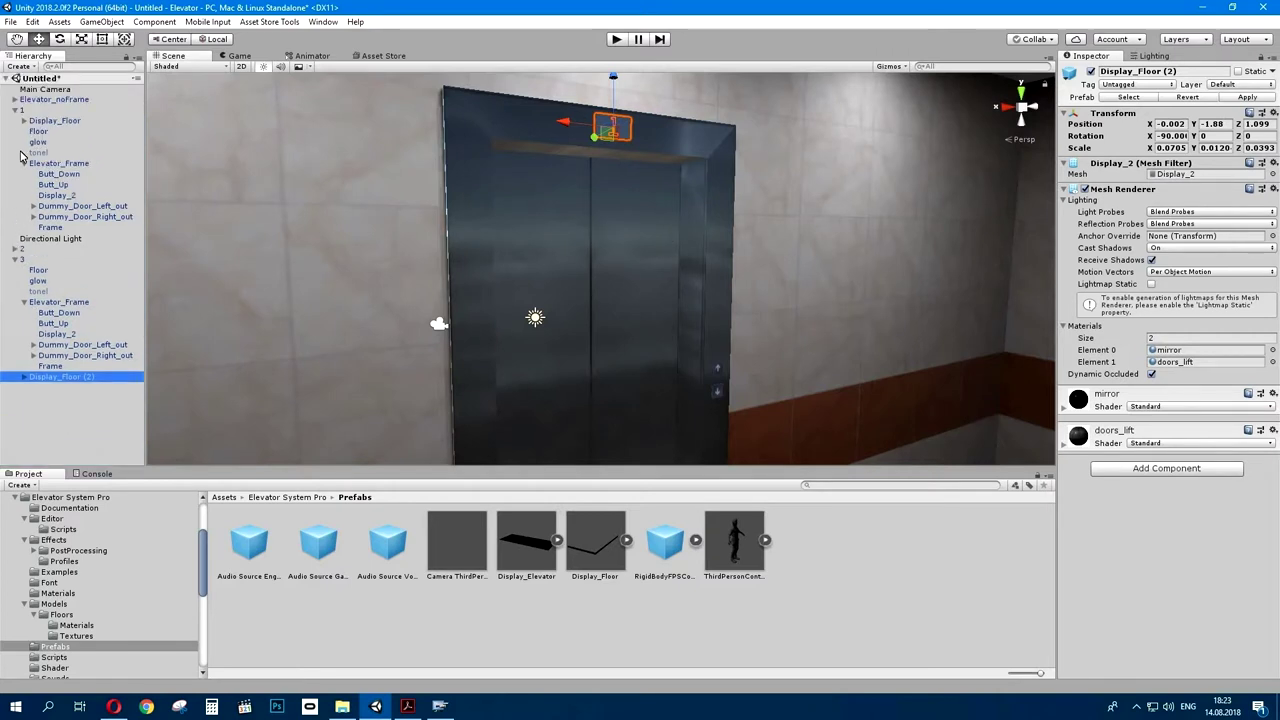
{"action": "left_click", "coordinate": [15, 110]}
{"action": "right_click_drag", "start_coordinate": [540, 300], "coordinate": [561, 358]}
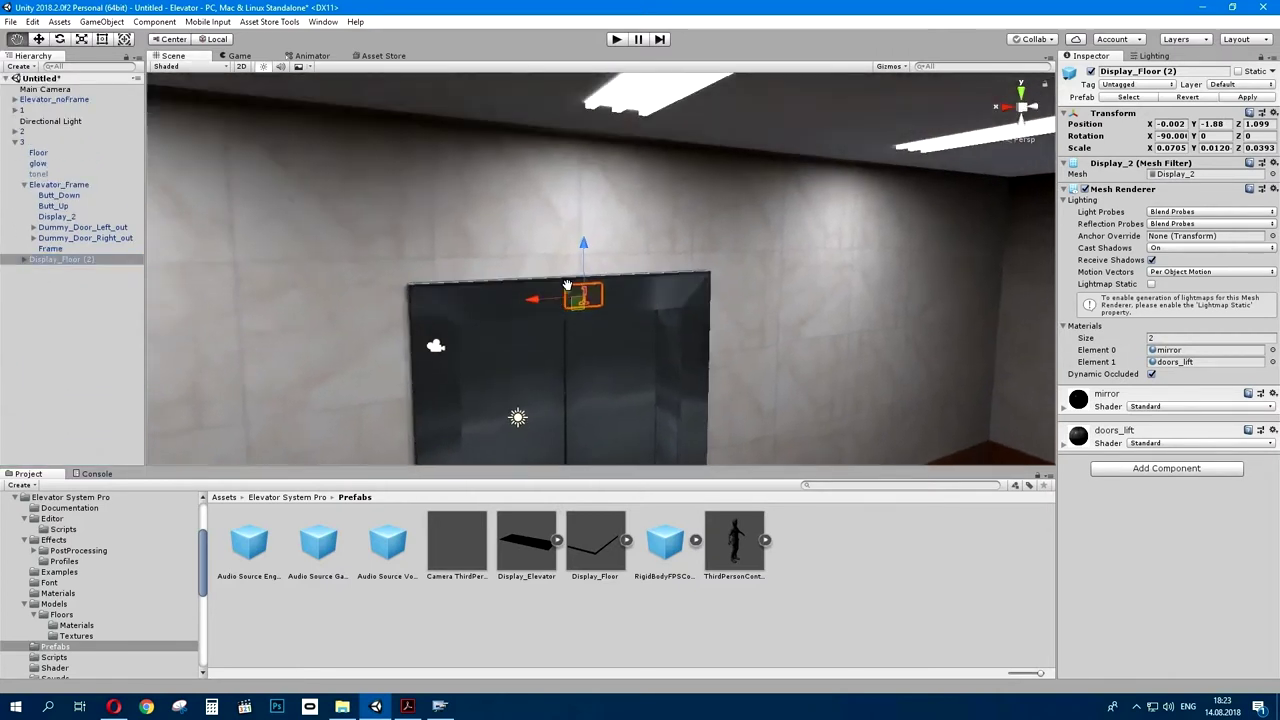
{"action": "mouse_move", "coordinate": [561, 358]}
{"action": "left_mouse_down"}
{"action": "mouse_move", "coordinate": [561, 396]}
{"action": "mouse_move", "coordinate": [572, 133]}
{"action": "left_mouse_up"}
- Select Elevator_noFrame, frame it, and try autofilling its floors list
{"action": "left_click", "coordinate": [76, 101]}
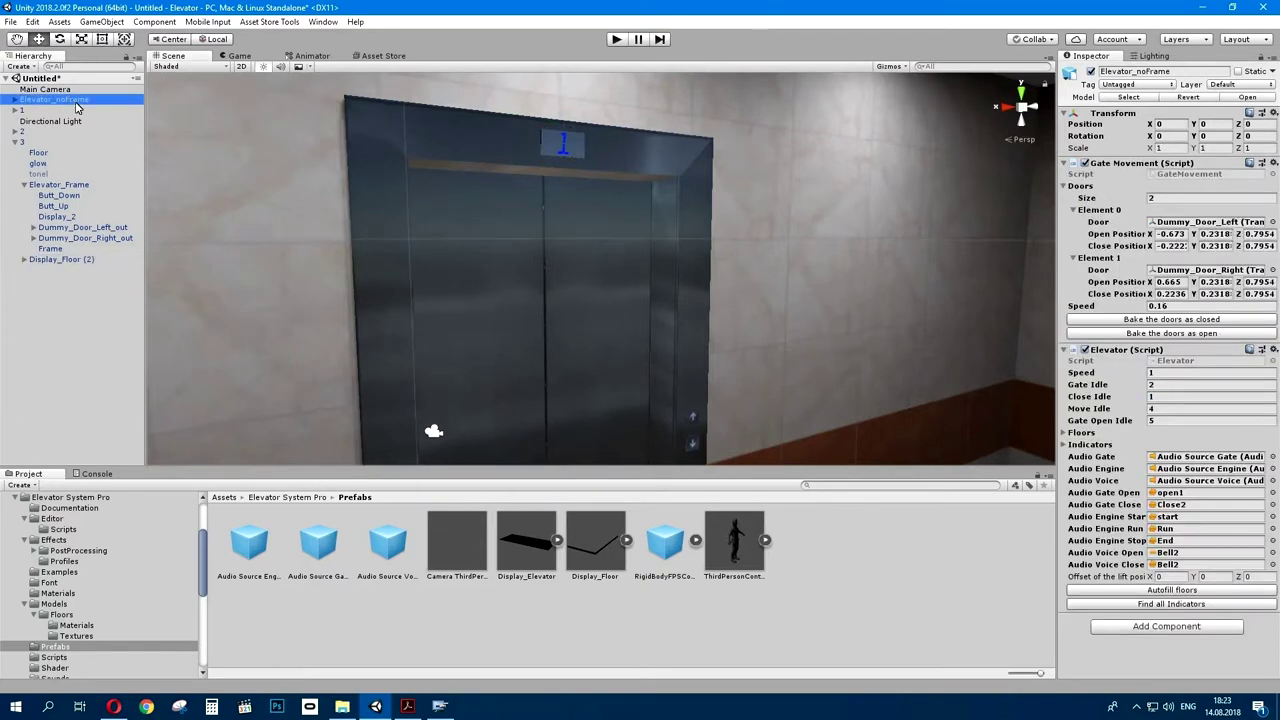
{"action": "key", "text": "f"}
{"action": "mouse_move", "coordinate": [580, 300]}
{"action": "left_mouse_down", "text": "alt"}
{"action": "mouse_move", "coordinate": [579, 346]}
{"action": "mouse_move", "coordinate": [580, 300]}
{"action": "left_mouse_up", "text": "alt"}
{"action": "left_click", "coordinate": [1185, 591]}
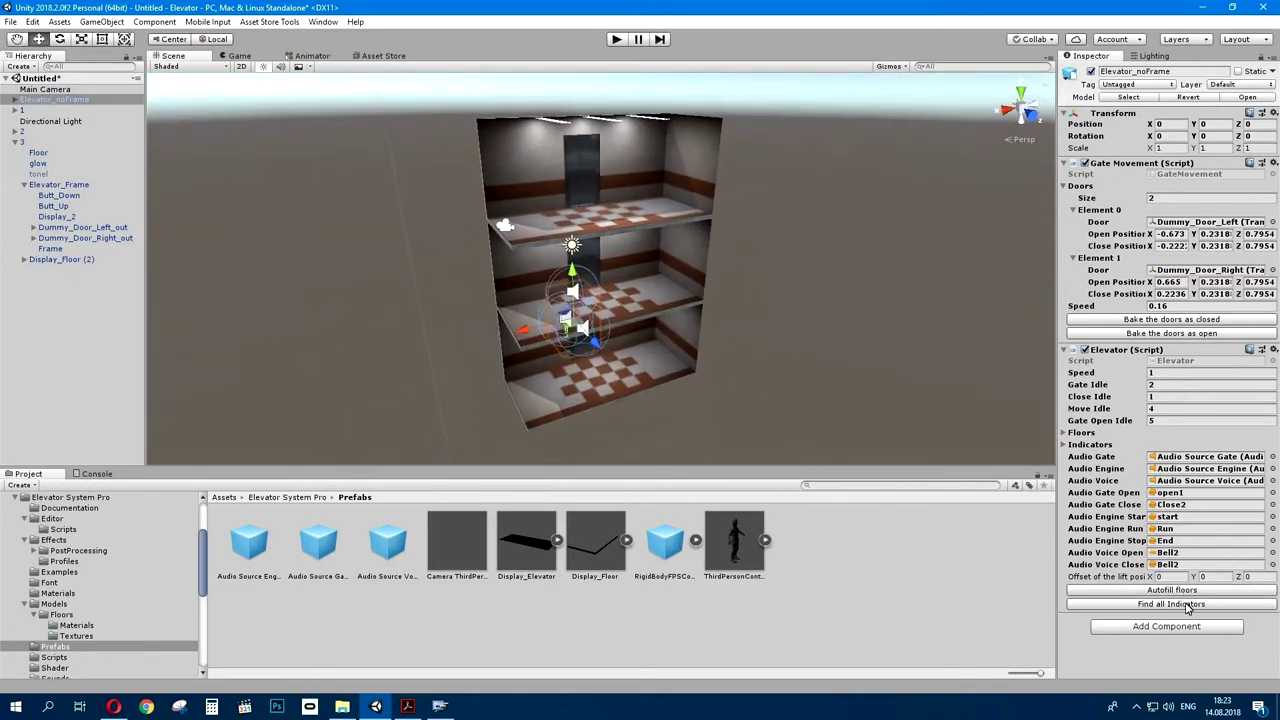
{"action": "left_click", "coordinate": [1066, 434]}
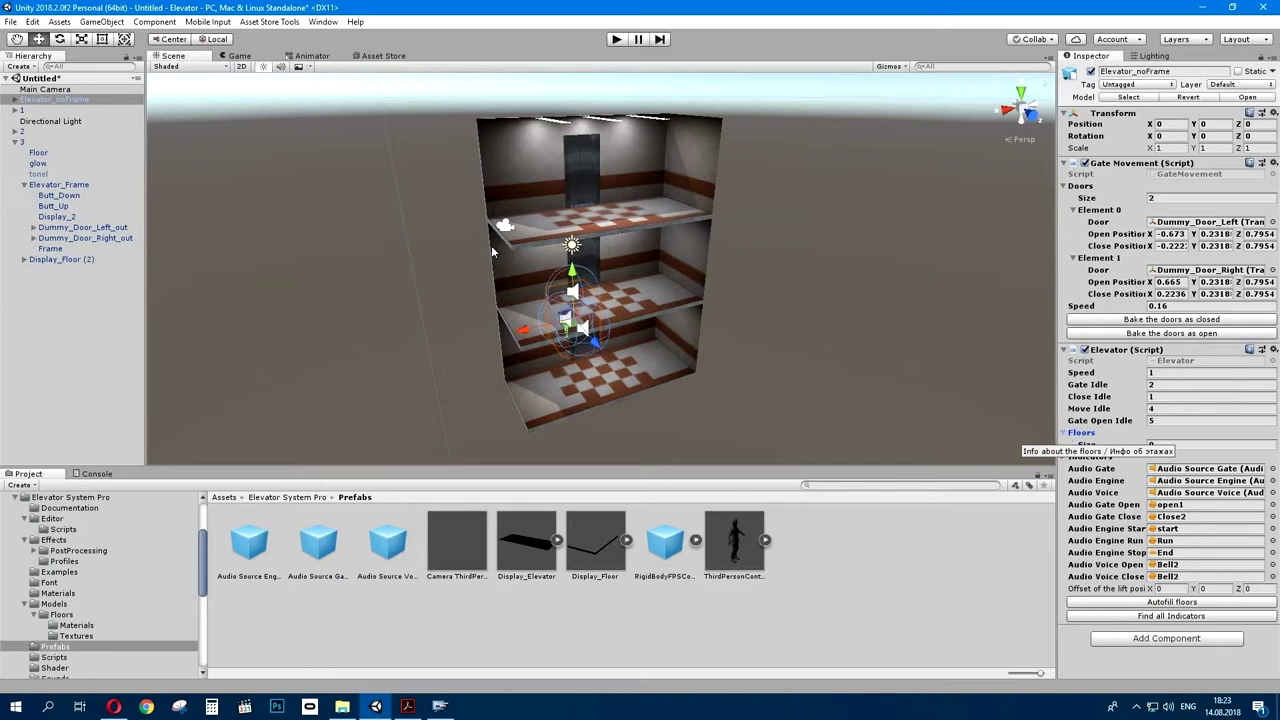
- Add the Floor script to floor objects 1, 2 and 3 together via the 'floo' search
{"action": "left_click", "coordinate": [25, 111]}
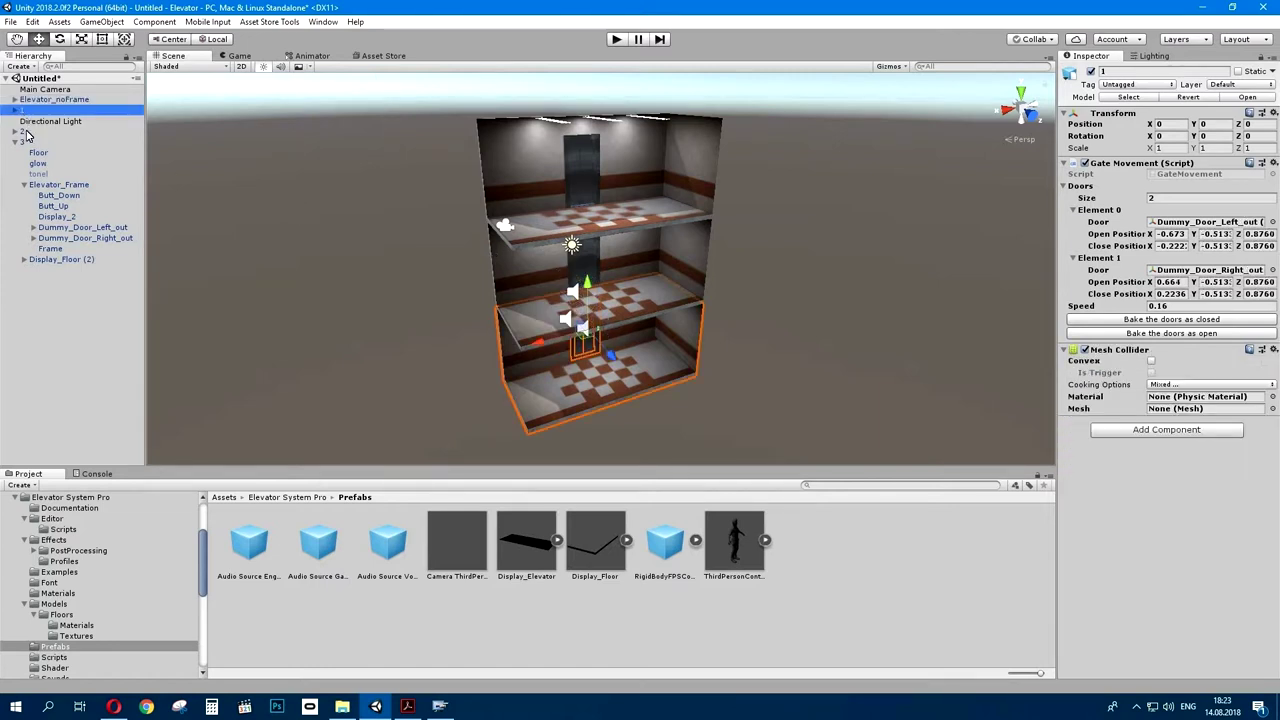
{"action": "left_click", "coordinate": [27, 132], "text": "ctrl"}
{"action": "left_click", "coordinate": [27, 142], "text": "ctrl"}
{"action": "left_click", "coordinate": [1155, 272]}
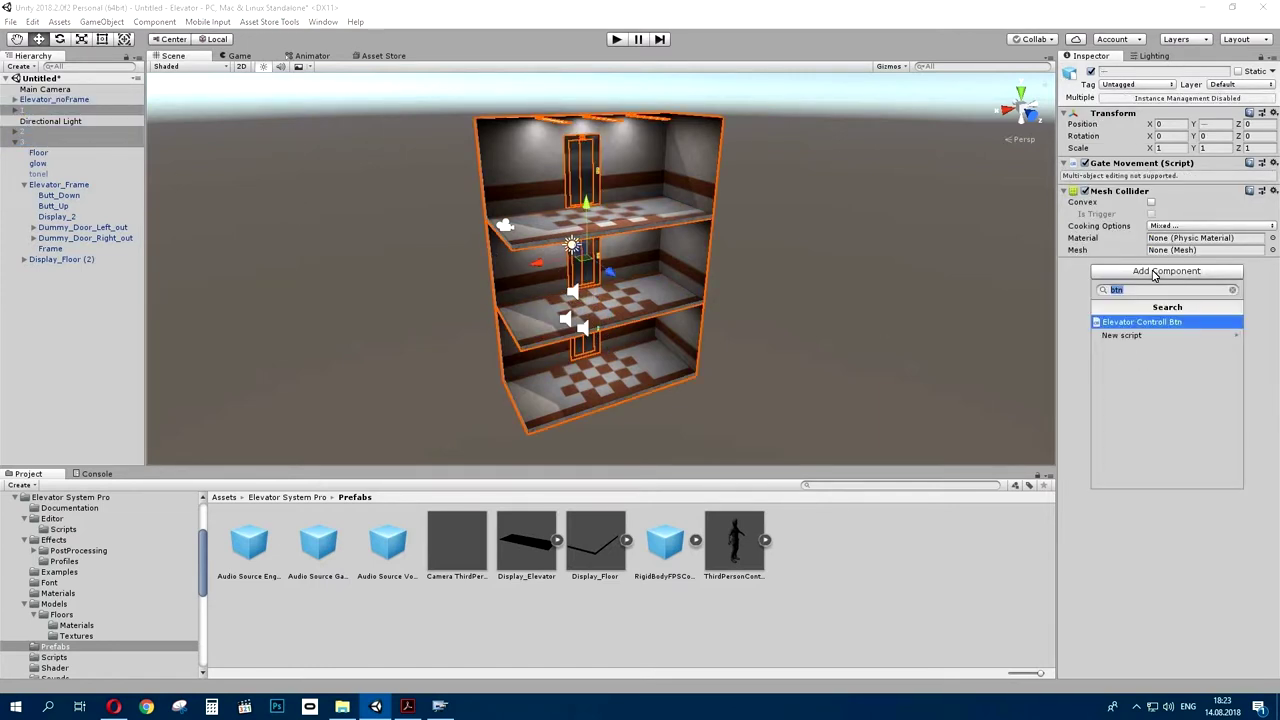
{"action": "type", "text": "floo"}
{"action": "left_click", "coordinate": [1135, 321]}
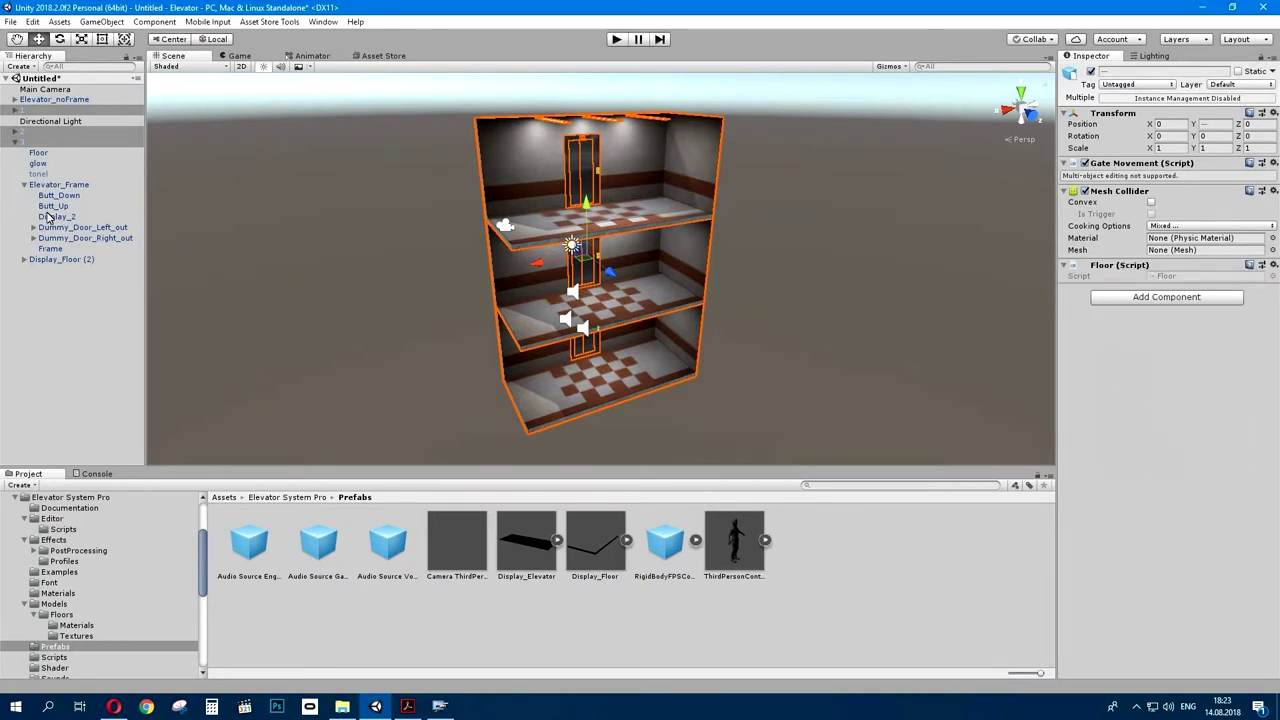
{"action": "left_click", "coordinate": [15, 142]}
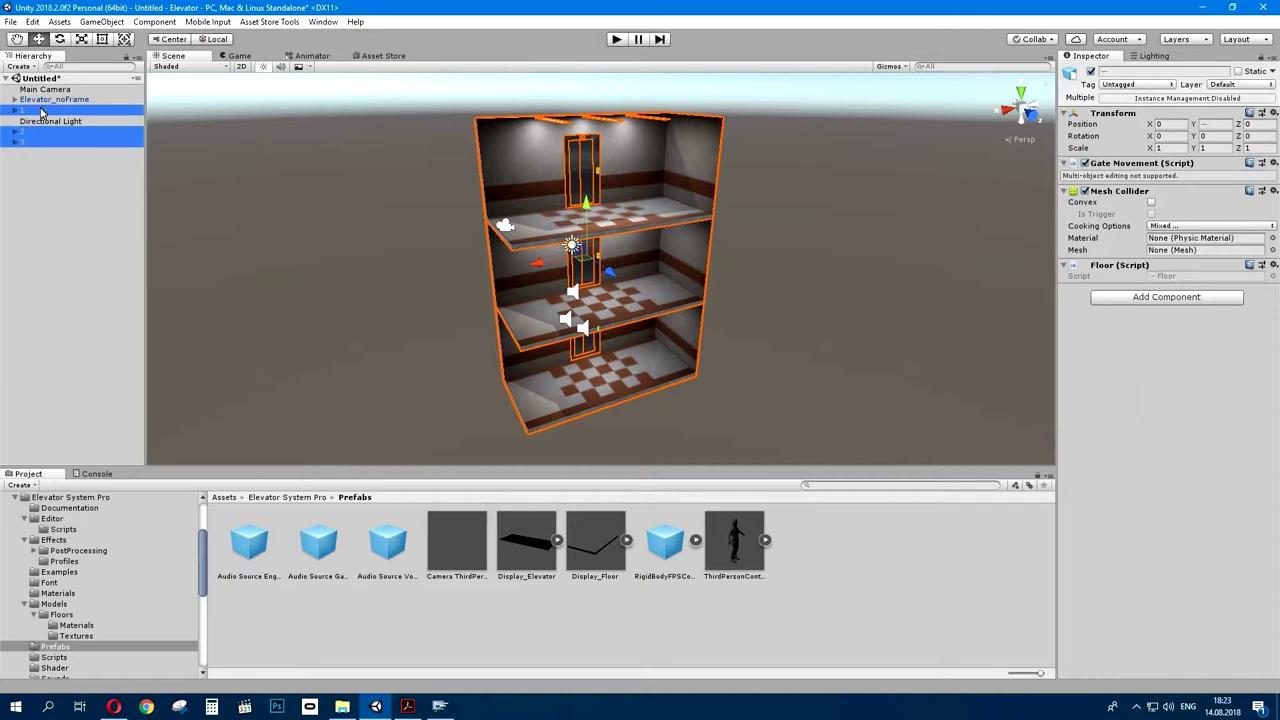
{"action": "left_click", "coordinate": [45, 100]}
- Autofill Floors with 1, 2, 3 and find all four Txt (Indicator) entries in the Elevator script
{"action": "left_click", "coordinate": [1192, 603]}
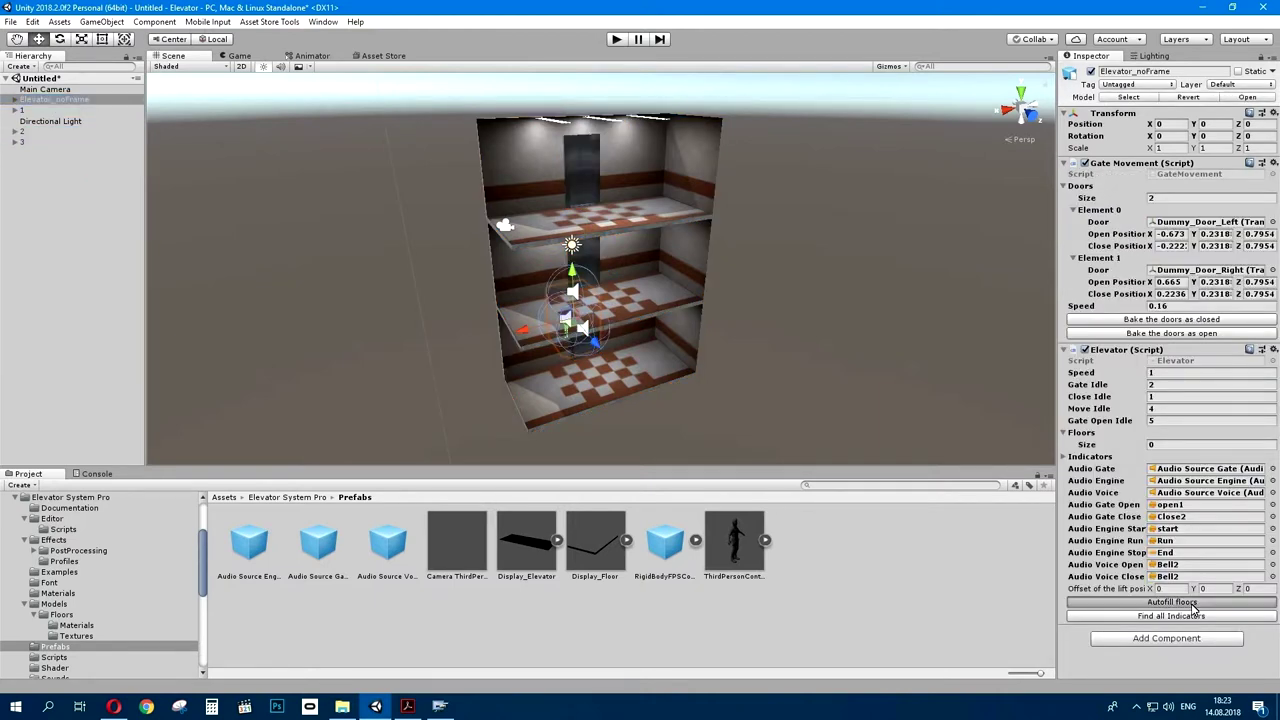
{"action": "left_click", "coordinate": [1160, 446]}
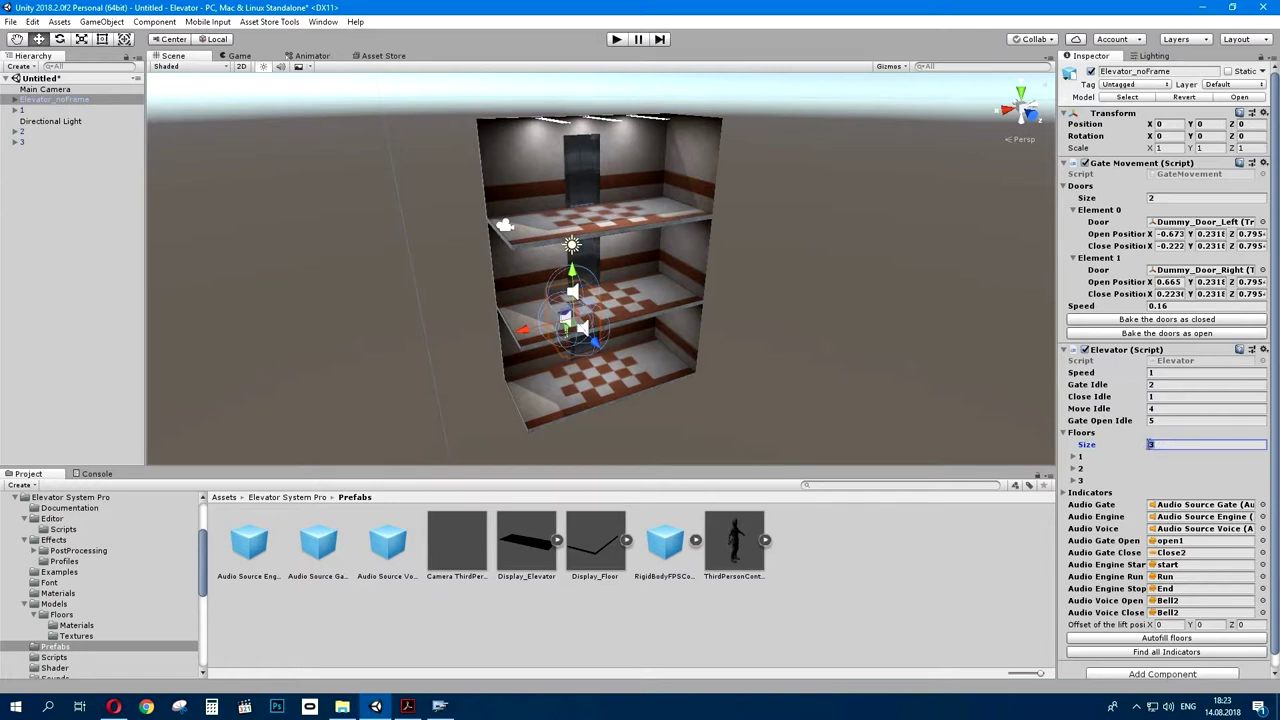
{"action": "scroll", "coordinate": [1130, 506], "scroll_direction": "down", "scroll_amount": 1}
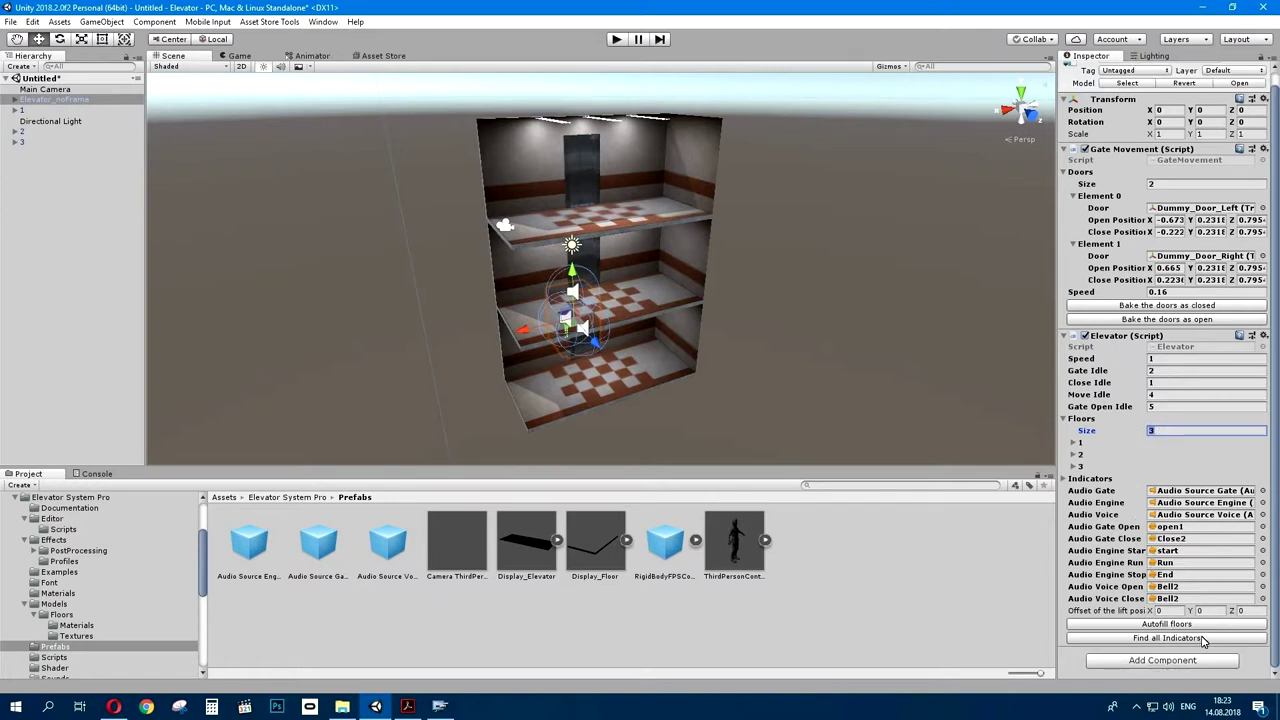
{"action": "left_click", "coordinate": [1065, 480]}
{"action": "scroll", "coordinate": [1066, 484], "scroll_direction": "down", "scroll_amount": 3}
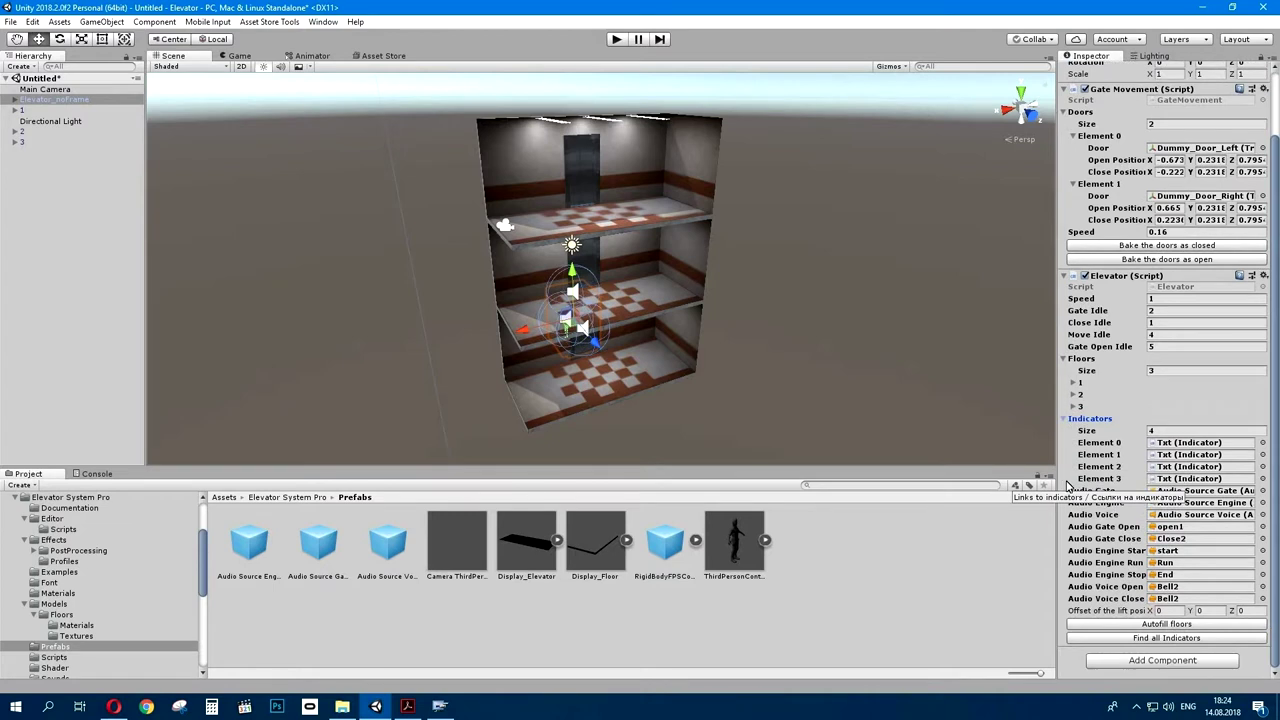
{"action": "left_click", "coordinate": [1148, 432]}
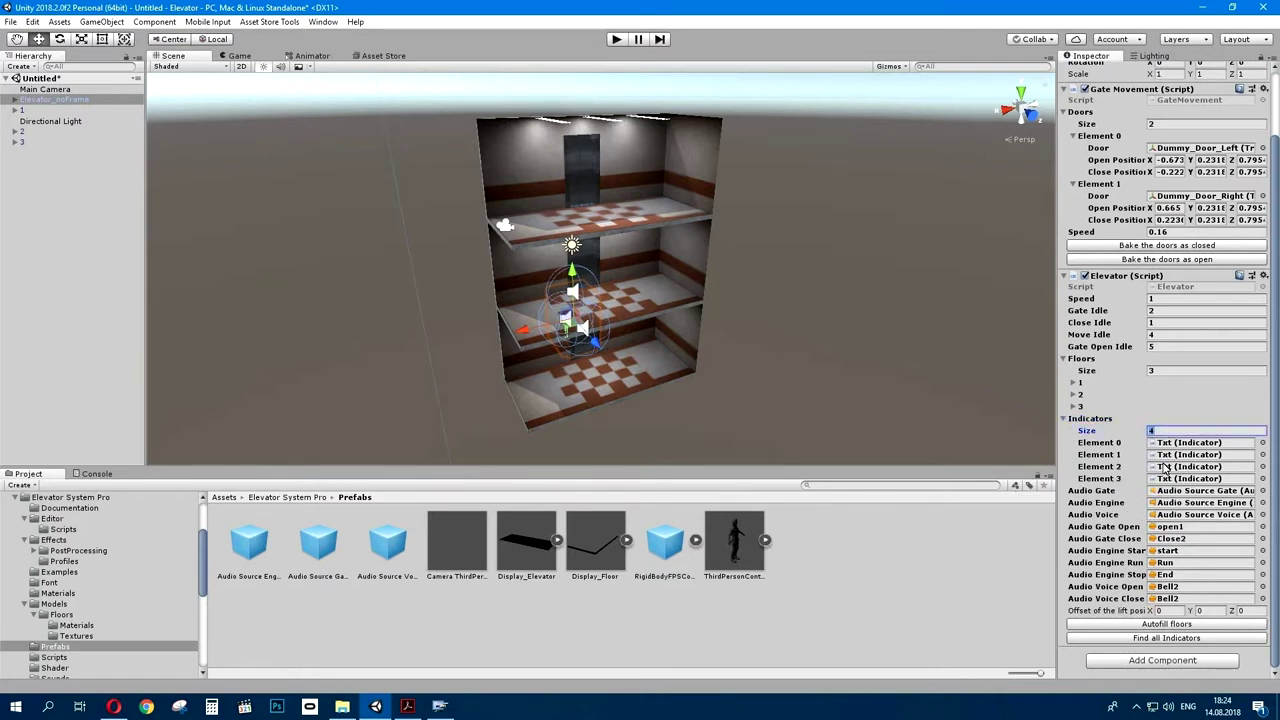
{"action": "mouse_move", "coordinate": [738, 332]}
{"action": "right_mouse_down"}
{"action": "mouse_move", "coordinate": [672, 392]}
{"action": "mouse_move", "coordinate": [629, 461]}
{"action": "right_mouse_up"}
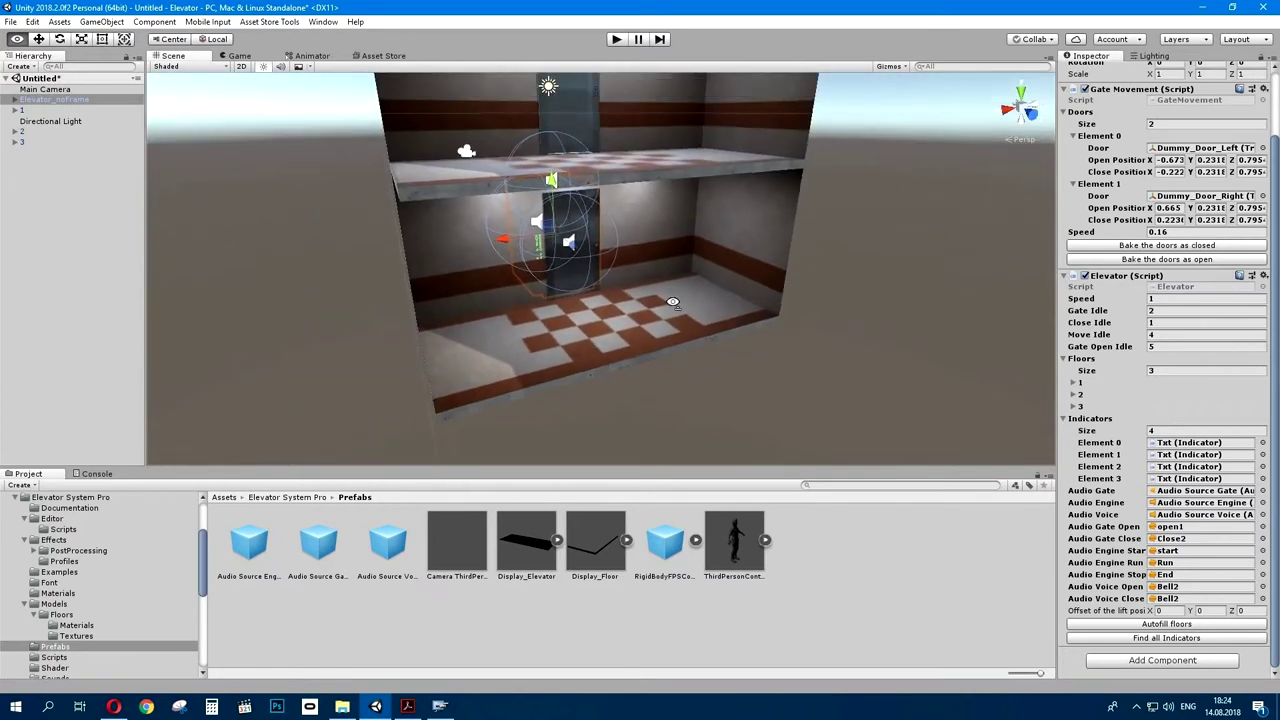
- Drop the ThirdPersonController prefab into the scene and raise it onto a floor
{"action": "mouse_move", "coordinate": [734, 540]}
{"action": "left_mouse_down"}
{"action": "mouse_move", "coordinate": [622, 352]}
{"action": "mouse_move", "coordinate": [608, 429]}
{"action": "left_mouse_up"}
{"action": "right_click_drag", "start_coordinate": [608, 429], "coordinate": [705, 407]}
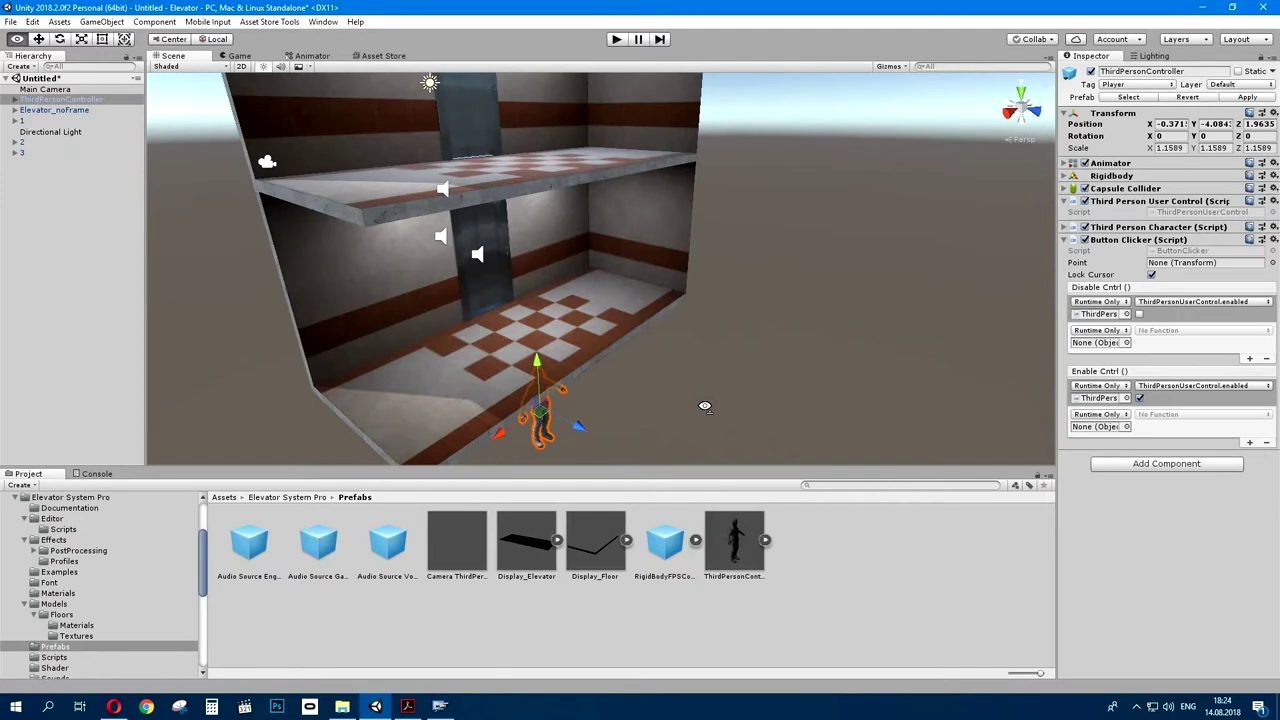
{"action": "mouse_move", "coordinate": [540, 380]}
{"action": "left_mouse_down"}
{"action": "mouse_move", "coordinate": [535, 253]}
{"action": "mouse_move", "coordinate": [535, 280]}
{"action": "left_mouse_up"}
{"action": "mouse_move", "coordinate": [535, 280]}
{"action": "right_mouse_down"}
{"action": "mouse_move", "coordinate": [719, 318]}
{"action": "mouse_move", "coordinate": [578, 395]}
{"action": "right_mouse_up"}
- Add a Mesh Collider to the elevator cabin mesh
{"action": "left_click", "coordinate": [578, 393]}
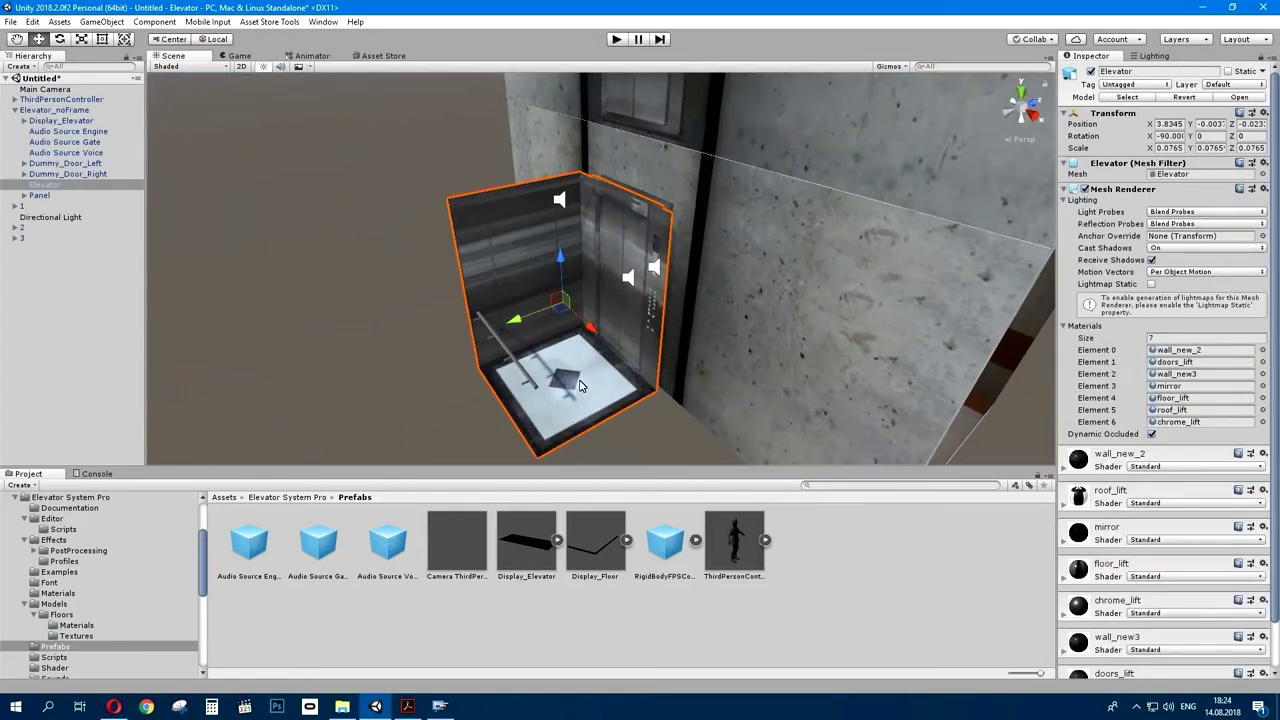
{"action": "scroll", "coordinate": [1218, 601], "scroll_direction": "down", "scroll_amount": 2}
{"action": "left_click", "coordinate": [1153, 664]}
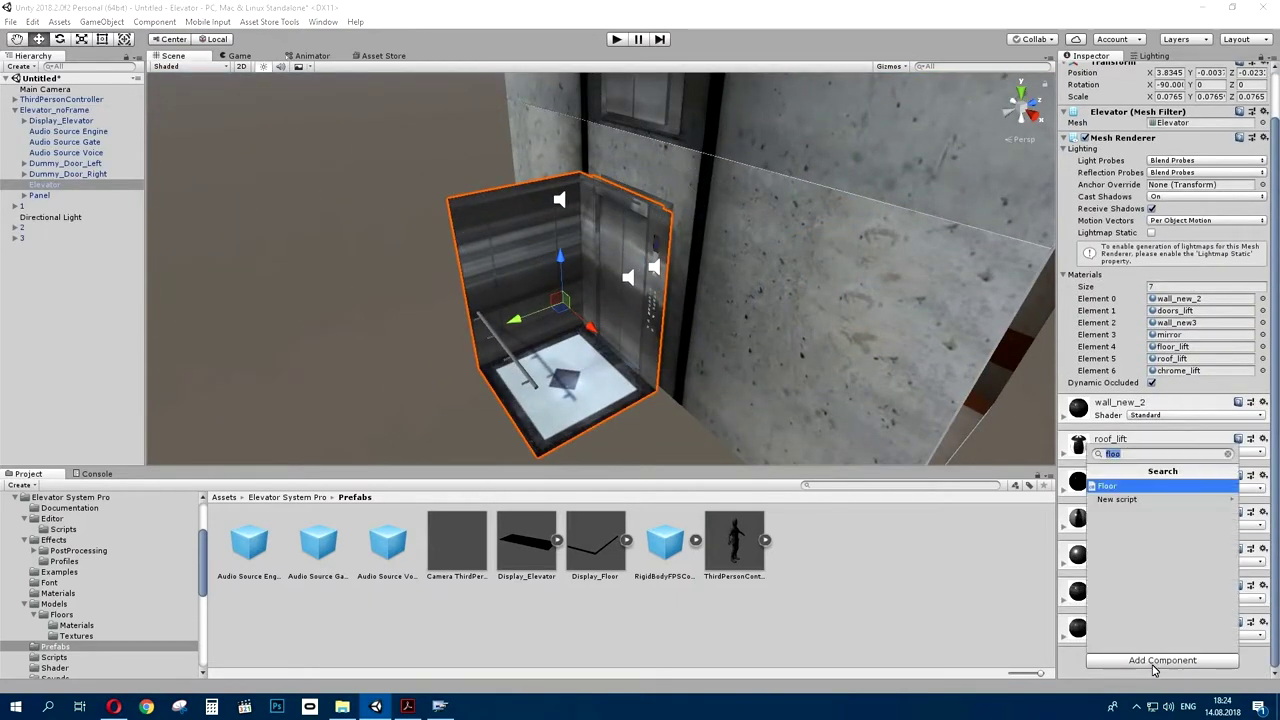
{"action": "type", "text": "me"}
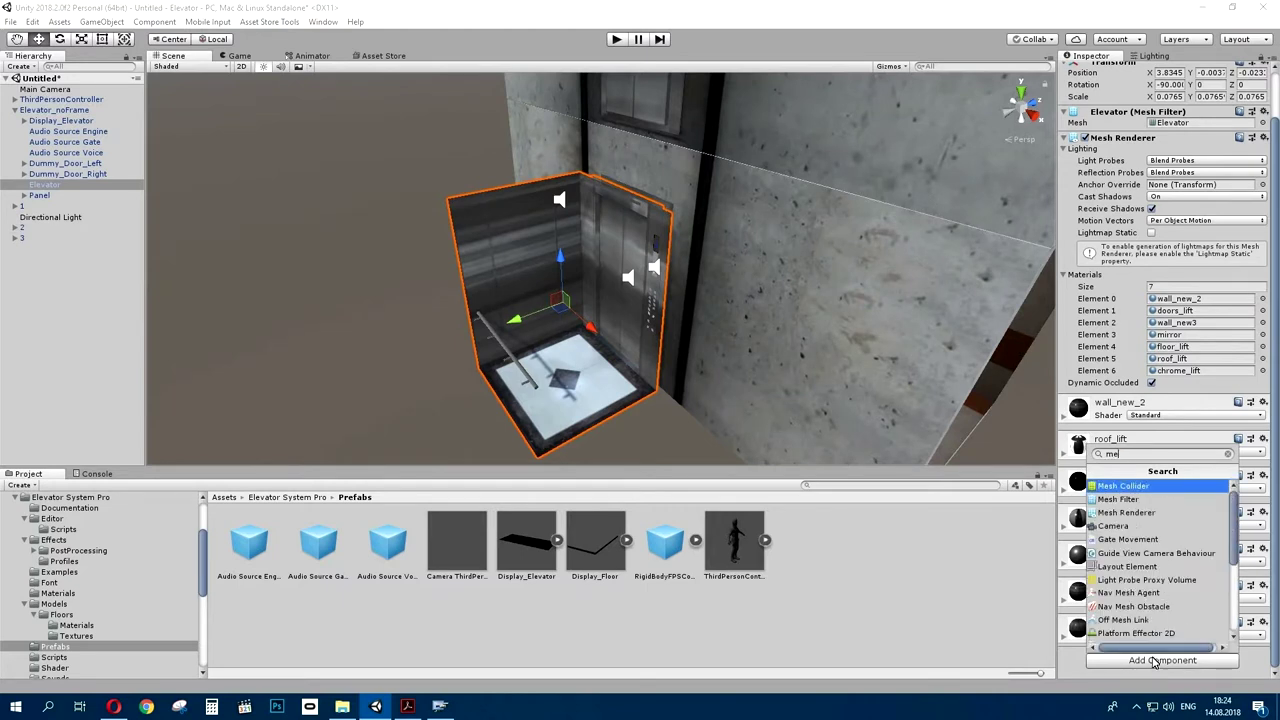
{"action": "left_click", "coordinate": [1145, 487]}
{"action": "left_click", "coordinate": [617, 304]}
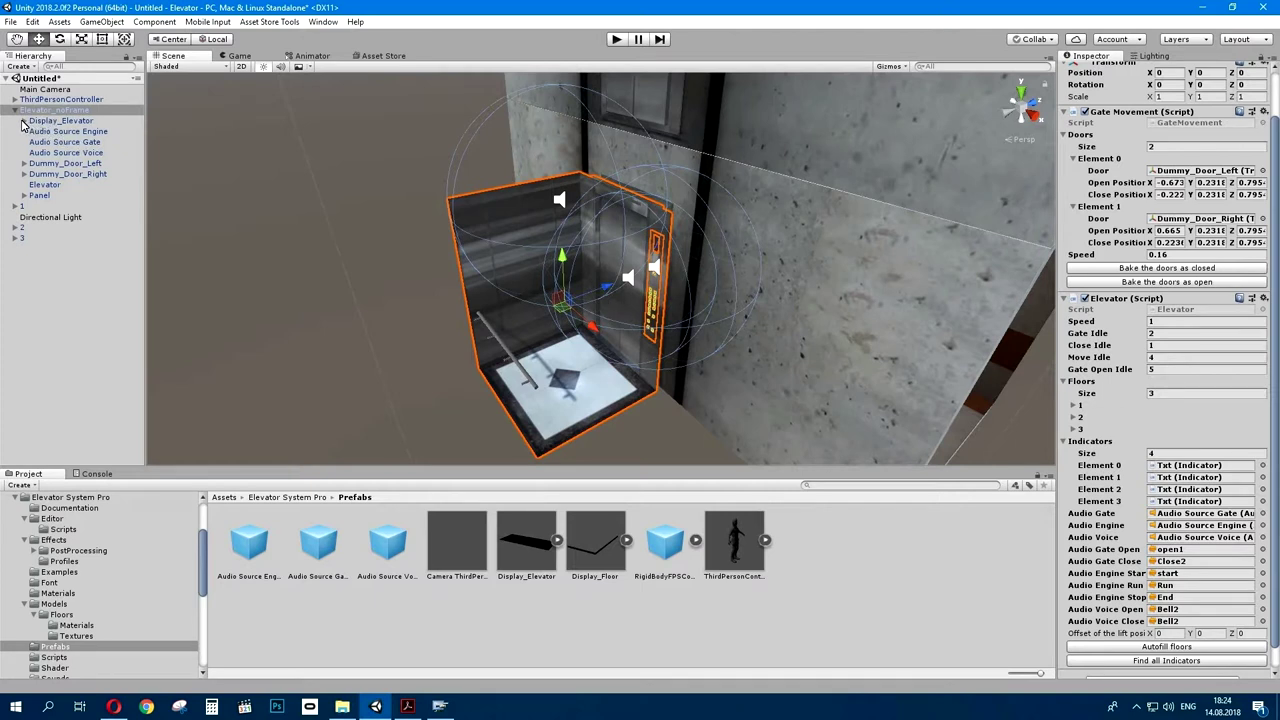
- Add a Mesh Collider to both elevator doors, Dummy_Door_Left and the right door
{"action": "left_click", "coordinate": [72, 166]}
{"action": "left_click", "coordinate": [80, 174], "text": "shift"}
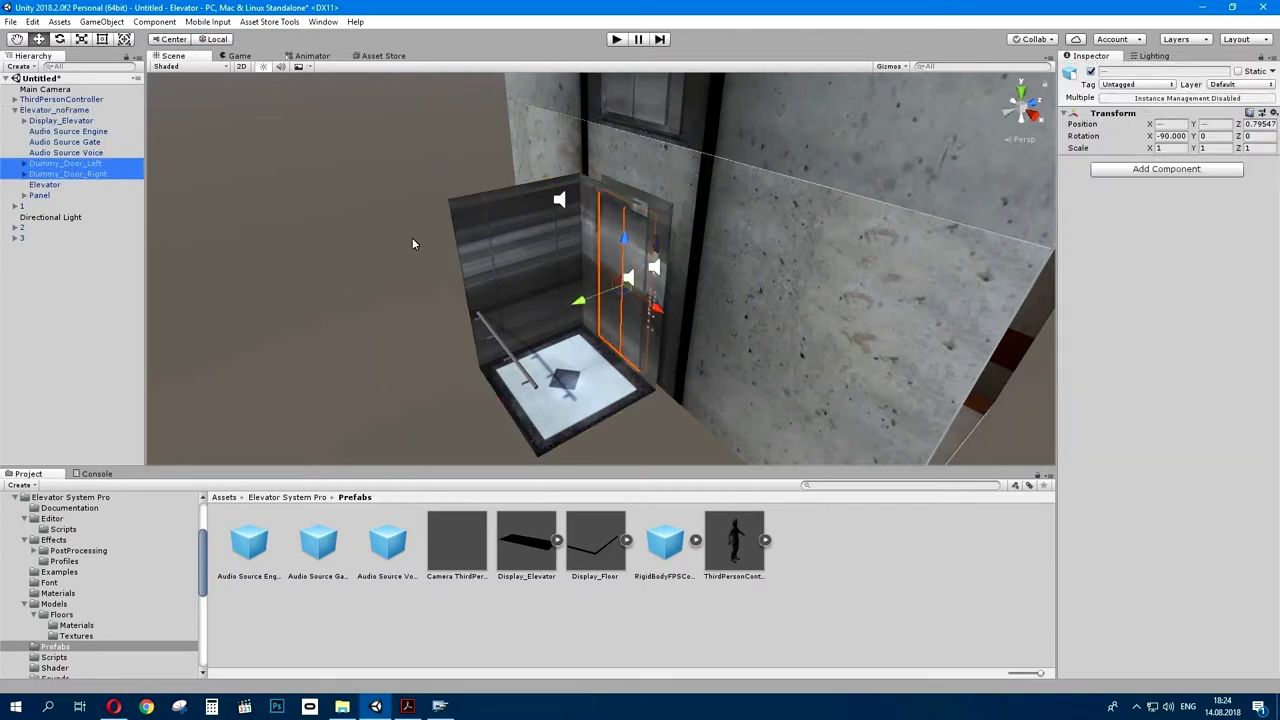
{"action": "left_click", "coordinate": [1116, 170]}
{"action": "left_click", "coordinate": [1140, 224]}
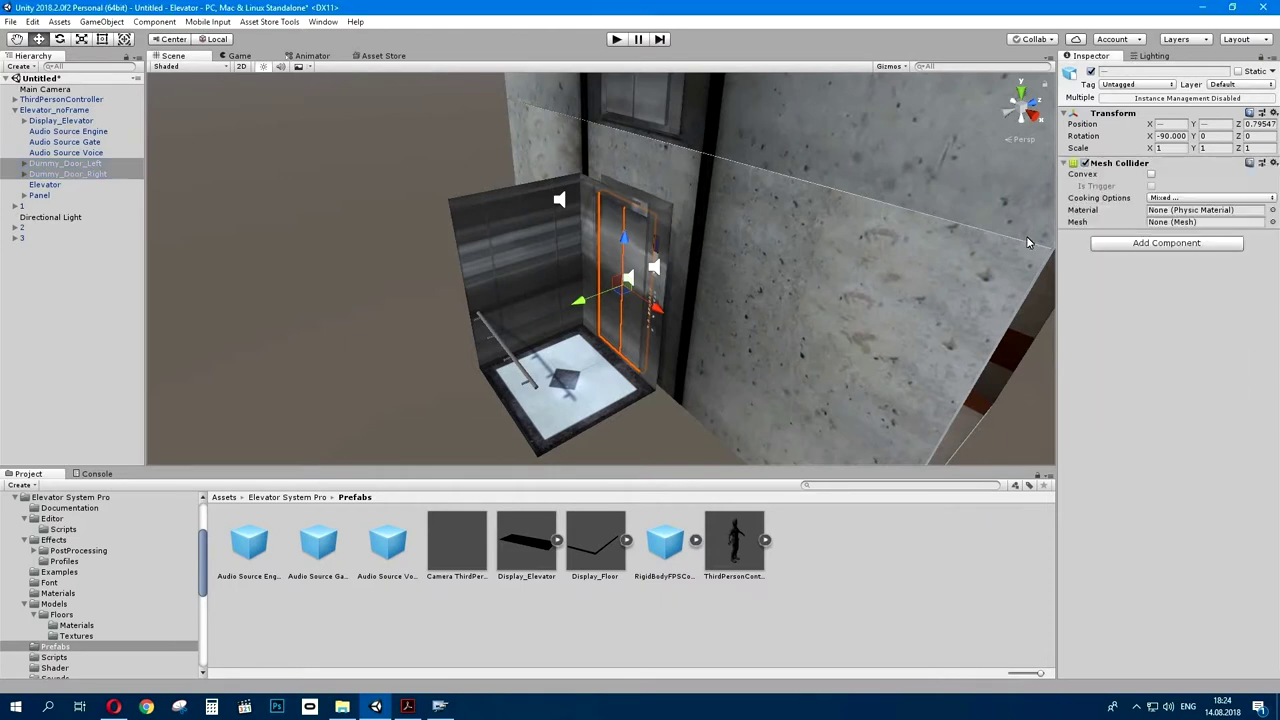
{"action": "left_click_drag", "start_coordinate": [343, 251], "coordinate": [655, 253], "text": "alt"}
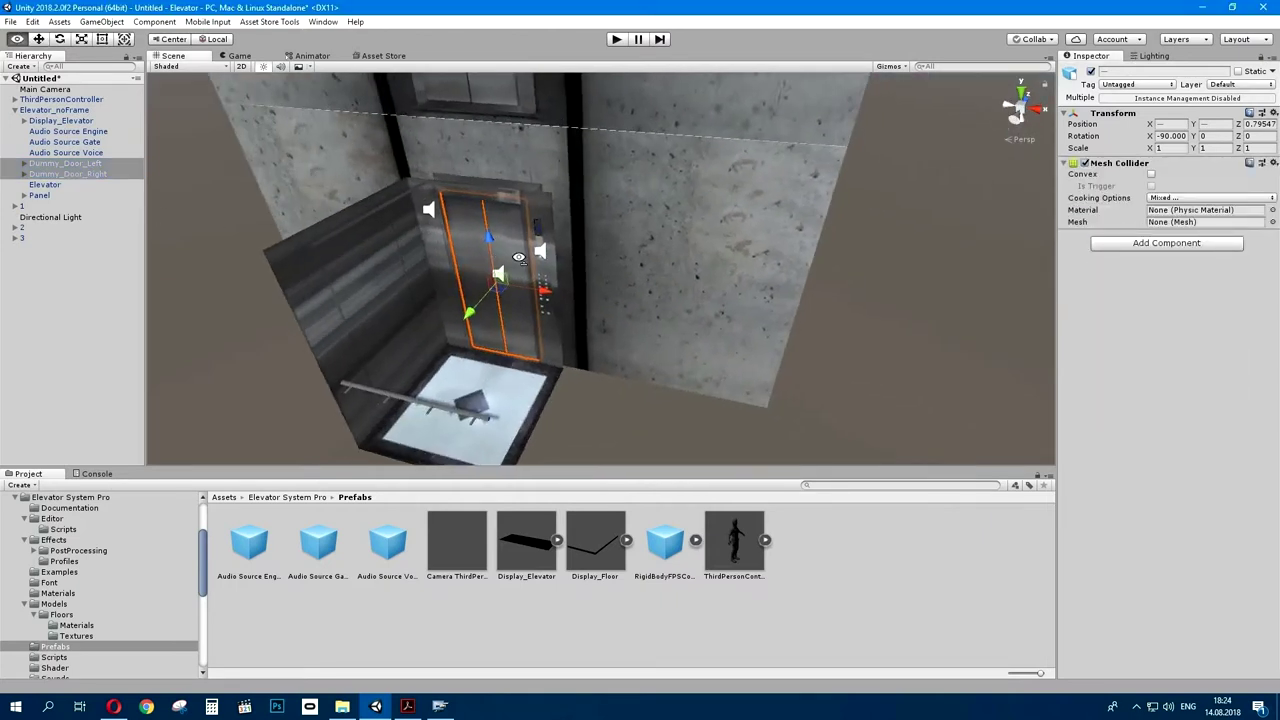
- Remove the Mesh Collider from the parent floor object 1
{"action": "left_click", "coordinate": [880, 268]}
{"action": "mouse_move", "coordinate": [882, 266]}
{"action": "left_mouse_down", "text": "alt"}
{"action": "mouse_move", "coordinate": [394, 248]}
{"action": "mouse_move", "coordinate": [612, 243]}
{"action": "left_mouse_up", "text": "alt"}
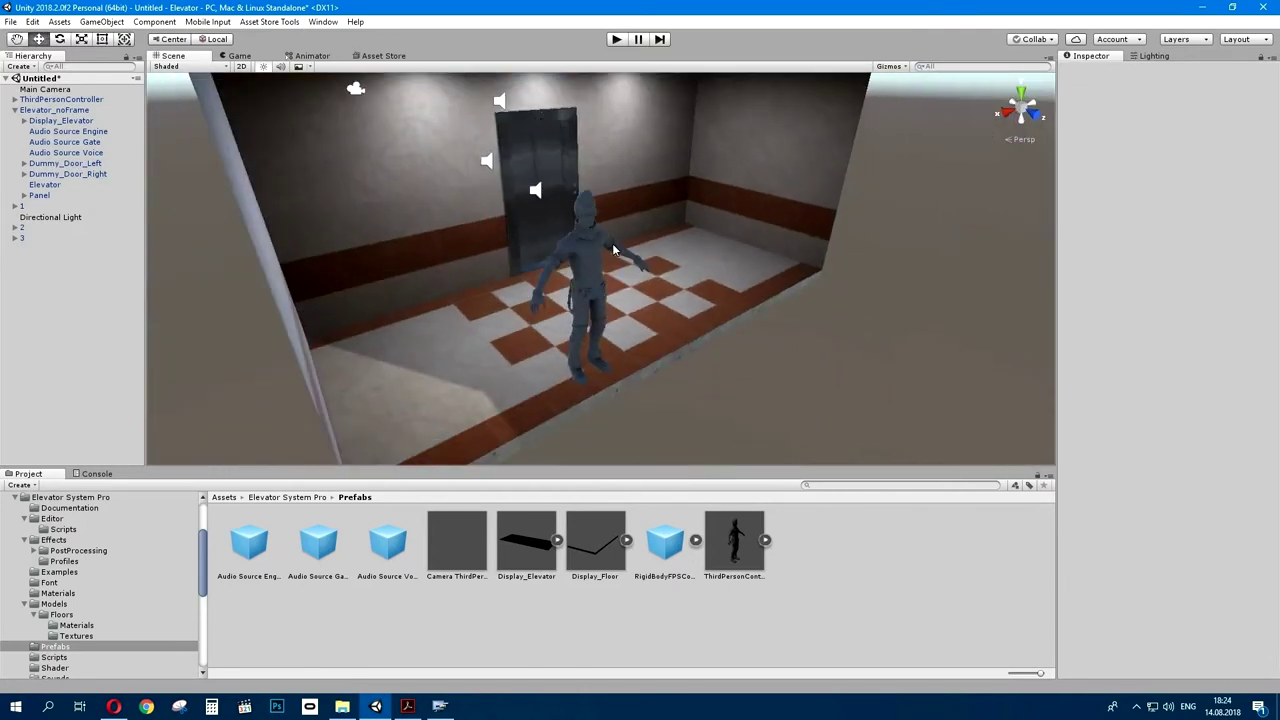
{"action": "left_click", "coordinate": [762, 270]}
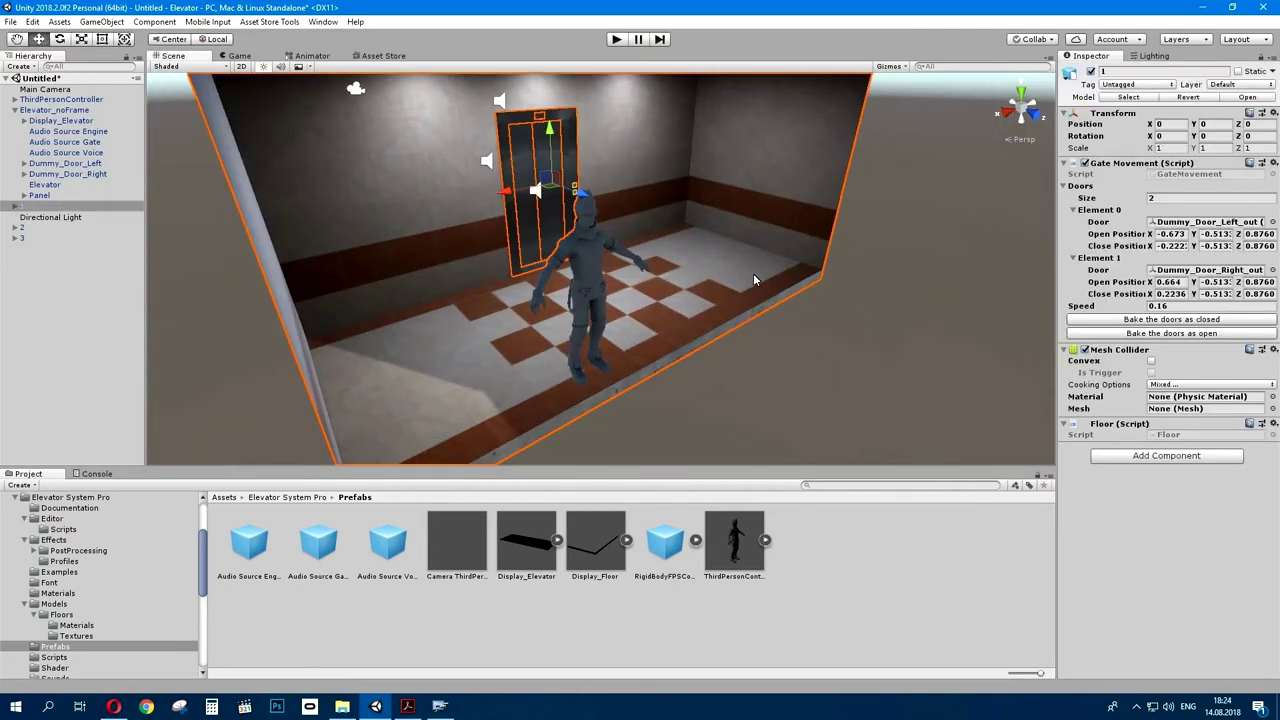
{"action": "left_click", "coordinate": [754, 279]}
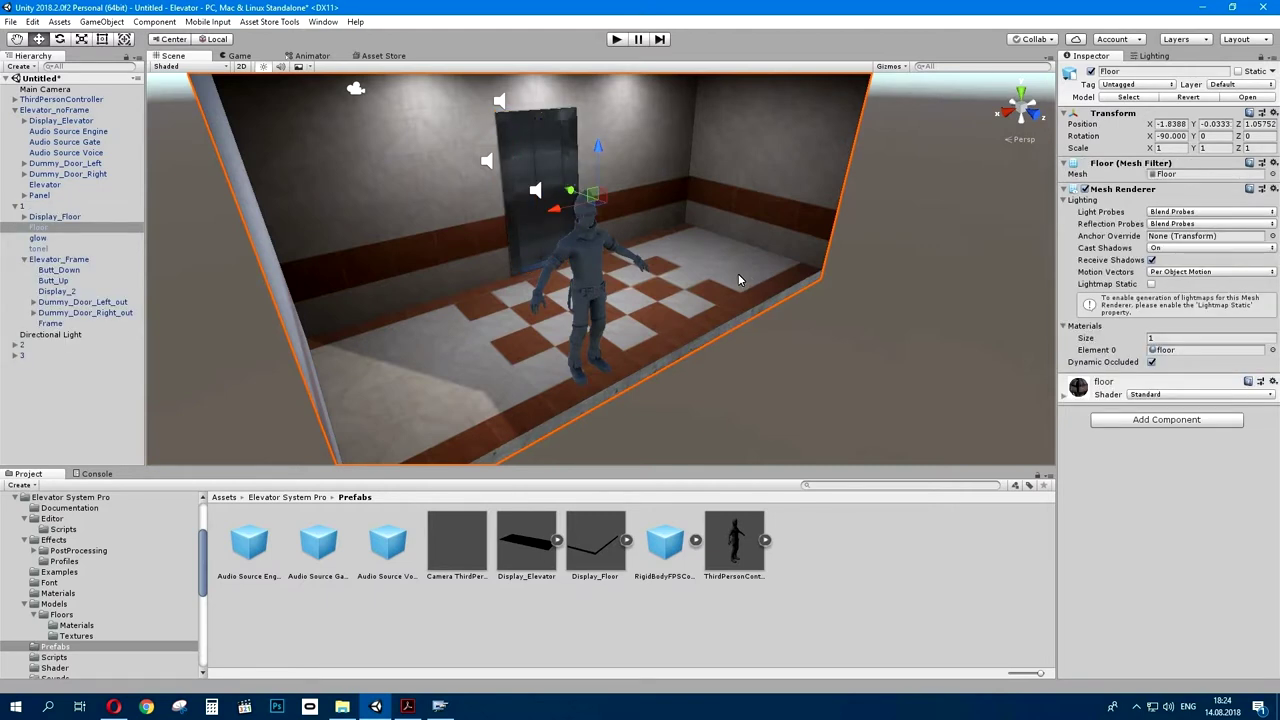
{"action": "left_click", "coordinate": [22, 207]}
{"action": "right_click", "coordinate": [1115, 352]}
{"action": "left_click", "coordinate": [1160, 385]}
- Add a Mesh Collider to floor 1's Floor mesh
{"action": "left_click", "coordinate": [402, 320]}
{"action": "left_click", "coordinate": [450, 341]}
{"action": "left_click", "coordinate": [450, 341]}
{"action": "left_click", "coordinate": [1178, 420]}
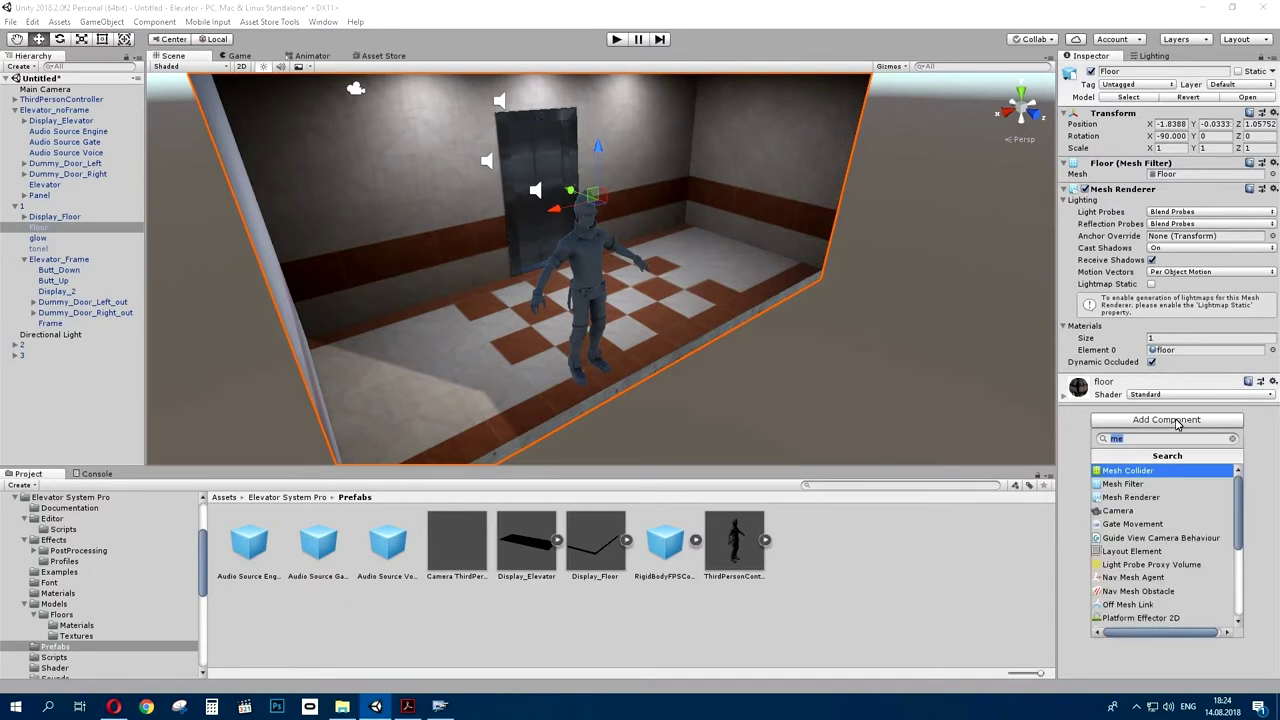
{"action": "left_click", "coordinate": [1136, 476]}
{"action": "scroll", "coordinate": [605, 239], "scroll_direction": "down", "scroll_amount": 3}
{"action": "left_click_drag", "start_coordinate": [605, 239], "coordinate": [678, 294], "text": "alt"}
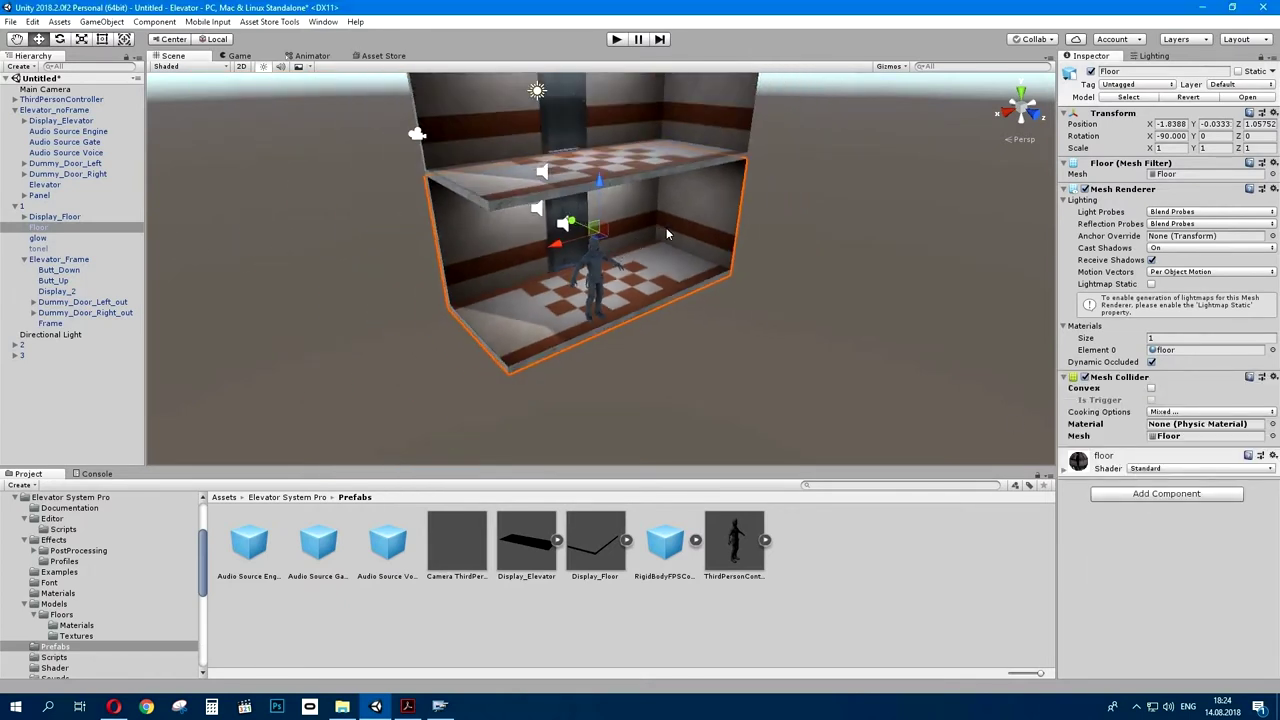
- Give floor 2's Floor mesh a Mesh Collider and remove the one on parent object 2
{"action": "left_click", "coordinate": [720, 150]}
{"action": "left_click", "coordinate": [720, 150]}
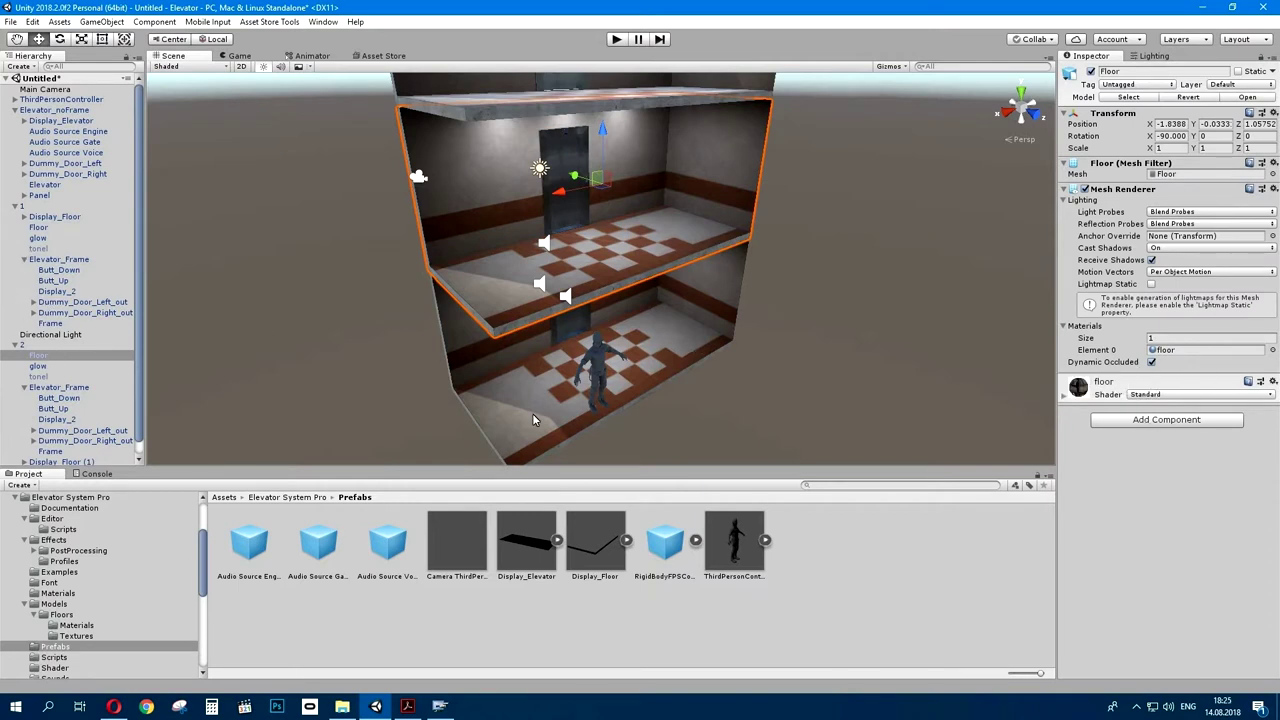
{"action": "left_click", "coordinate": [1205, 424]}
{"action": "left_click", "coordinate": [1144, 474]}
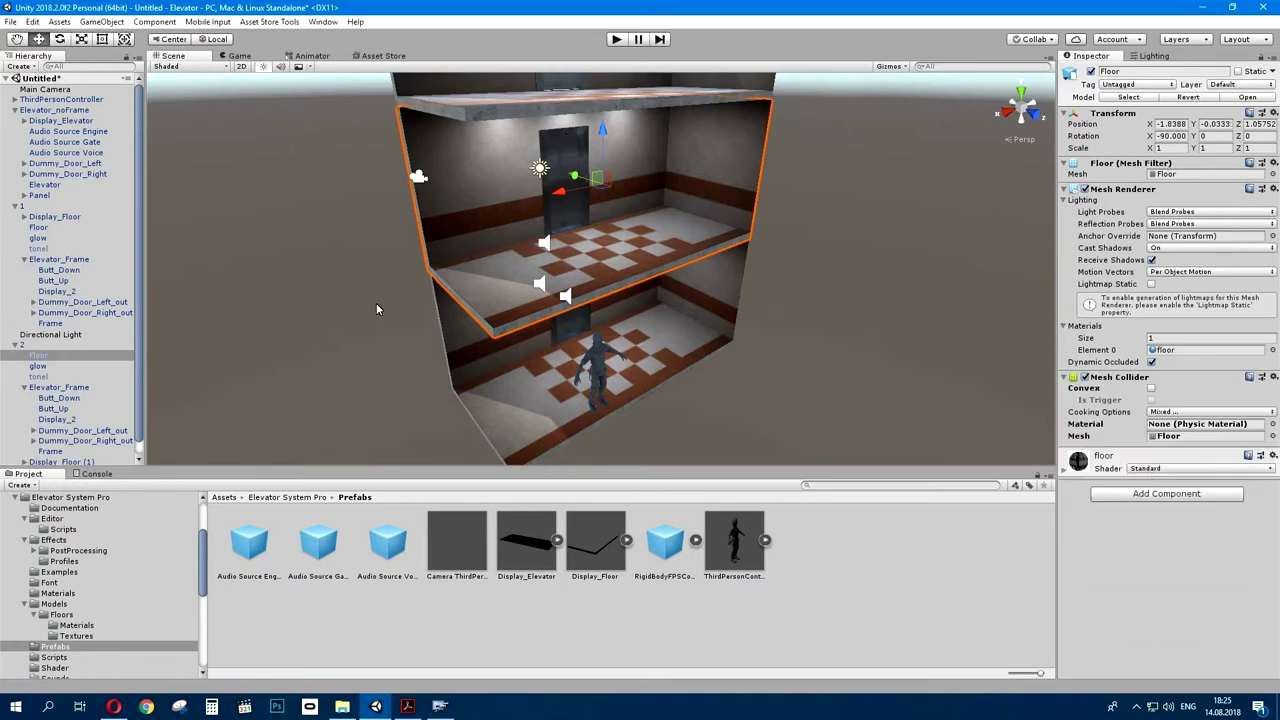
{"action": "left_click", "coordinate": [62, 345]}
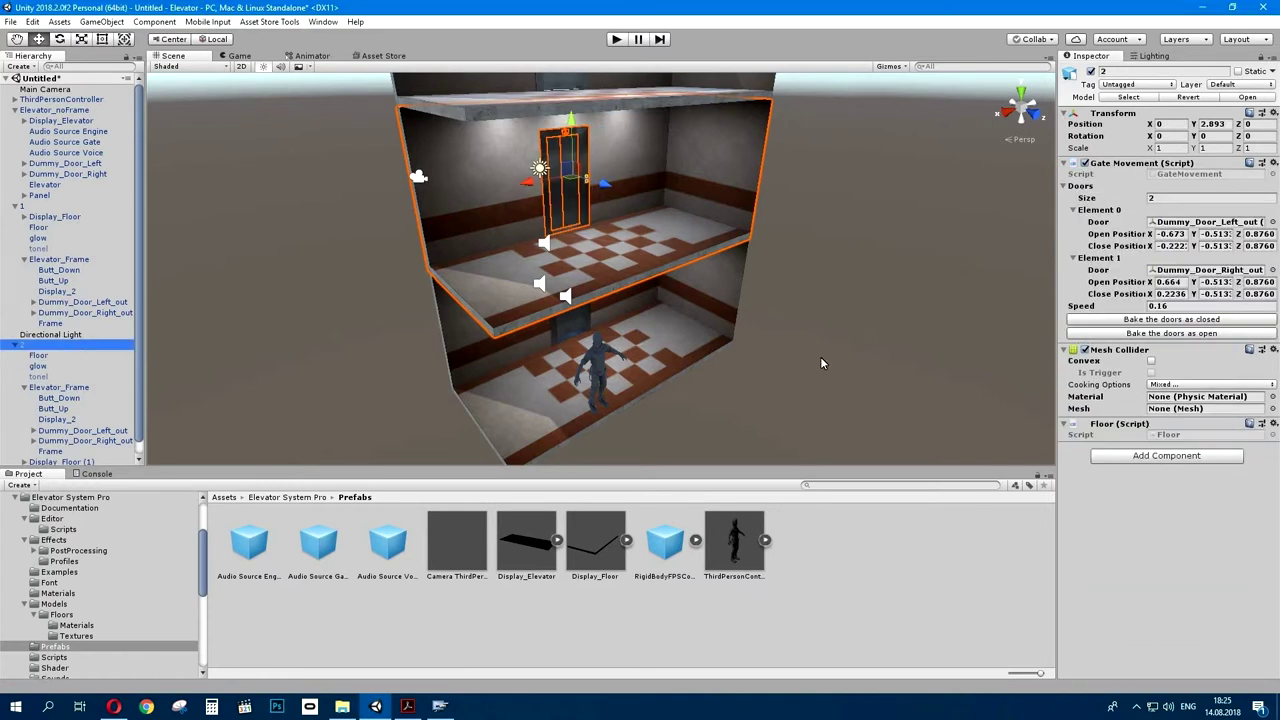
{"action": "right_click", "coordinate": [1122, 349]}
{"action": "left_click", "coordinate": [1135, 369]}
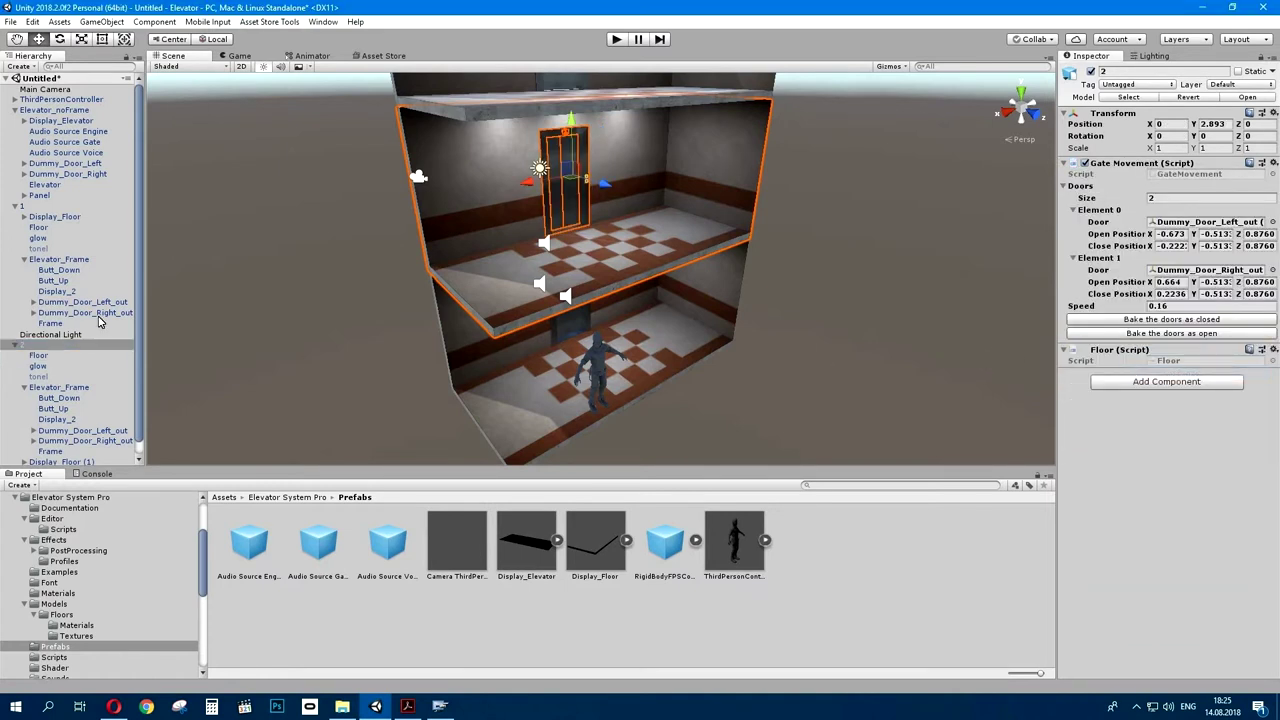
- Move floor 3's Mesh Collider from parent object 3 onto its Floor mesh
{"action": "left_click", "coordinate": [42, 207]}
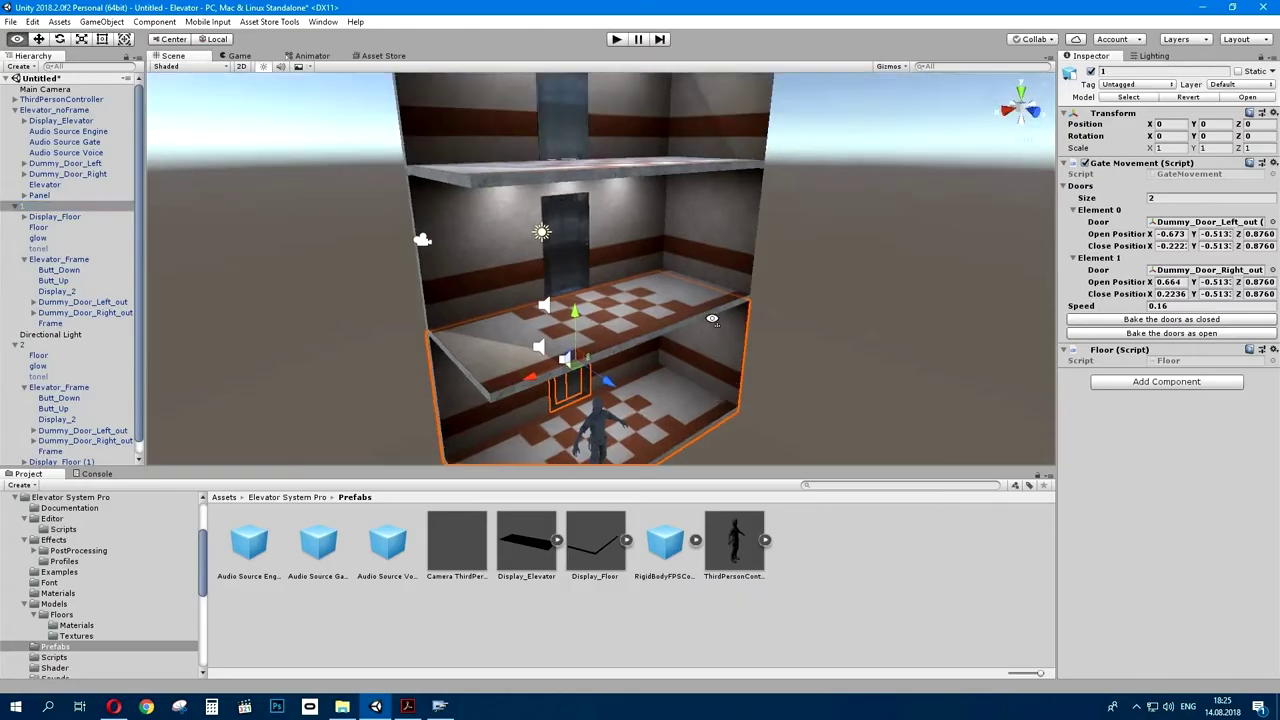
{"action": "left_click", "coordinate": [712, 221]}
{"action": "right_click", "coordinate": [1134, 354]}
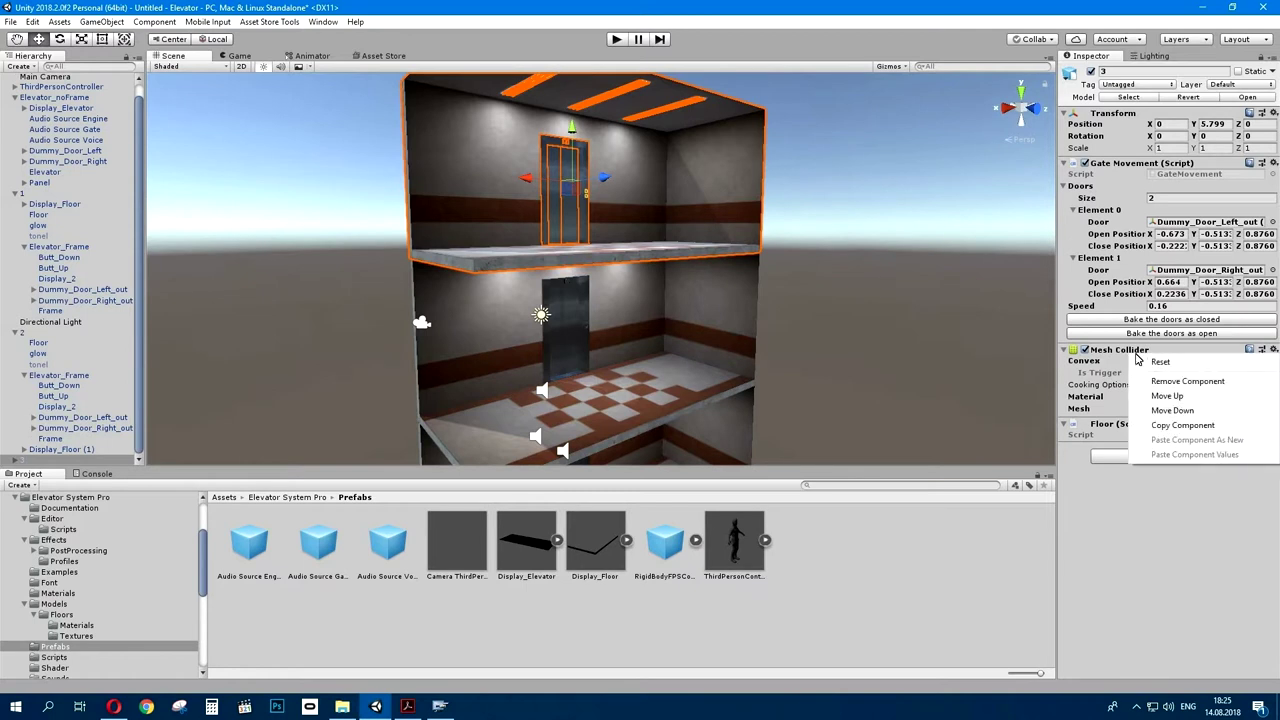
{"action": "left_click", "coordinate": [1170, 381]}
{"action": "left_click", "coordinate": [485, 213]}
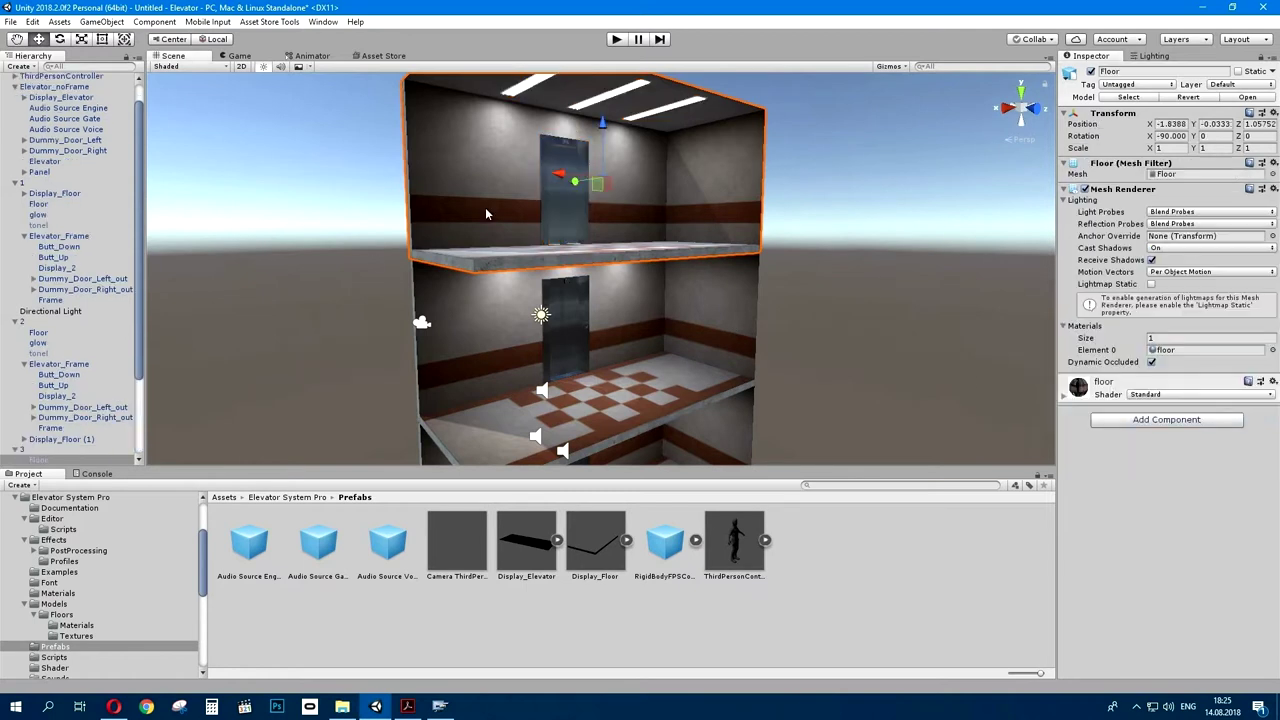
{"action": "left_click", "coordinate": [1158, 421]}
{"action": "left_click", "coordinate": [1148, 468]}
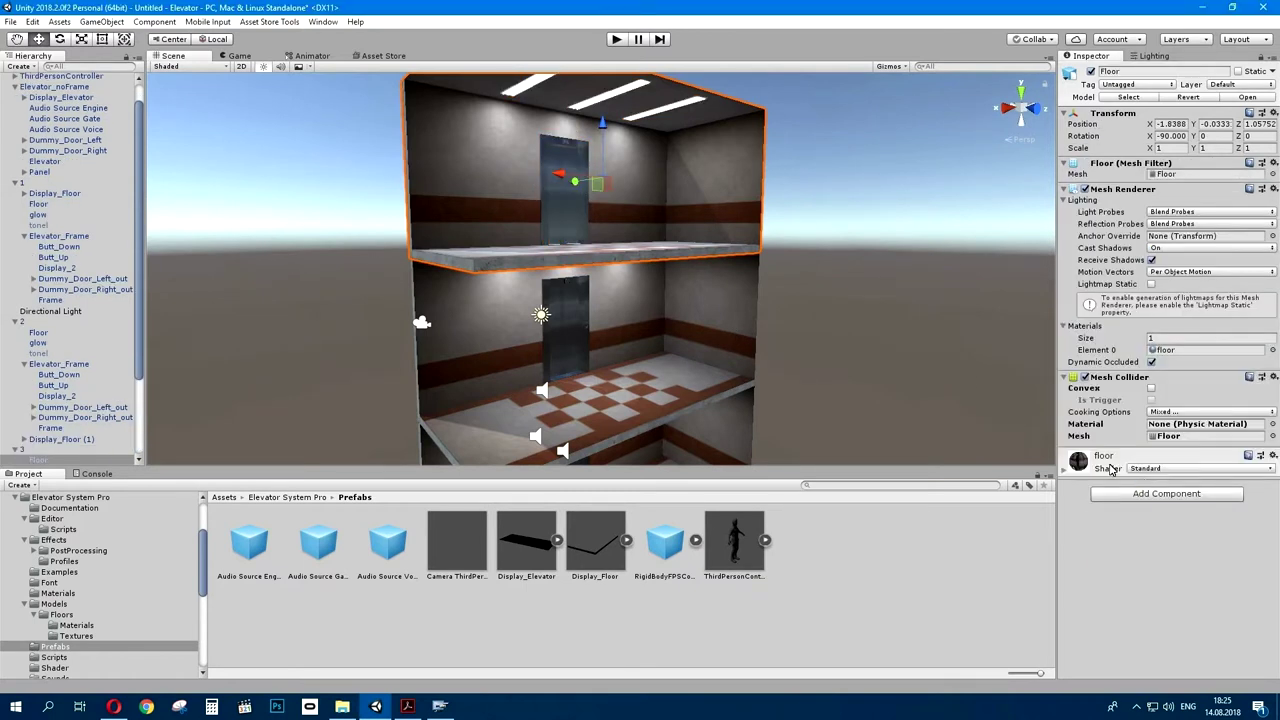
{"action": "left_click", "coordinate": [857, 326]}
{"action": "mouse_move", "coordinate": [857, 326]}
{"action": "left_mouse_down", "text": "alt"}
{"action": "mouse_move", "coordinate": [829, 371]}
{"action": "mouse_move", "coordinate": [812, 306]}
{"action": "mouse_move", "coordinate": [808, 317]}
{"action": "mouse_move", "coordinate": [789, 294]}
{"action": "left_mouse_up", "text": "alt"}
- Delete the Main Camera from the scene
{"action": "scroll", "coordinate": [40, 110], "scroll_direction": "up", "scroll_amount": 1}
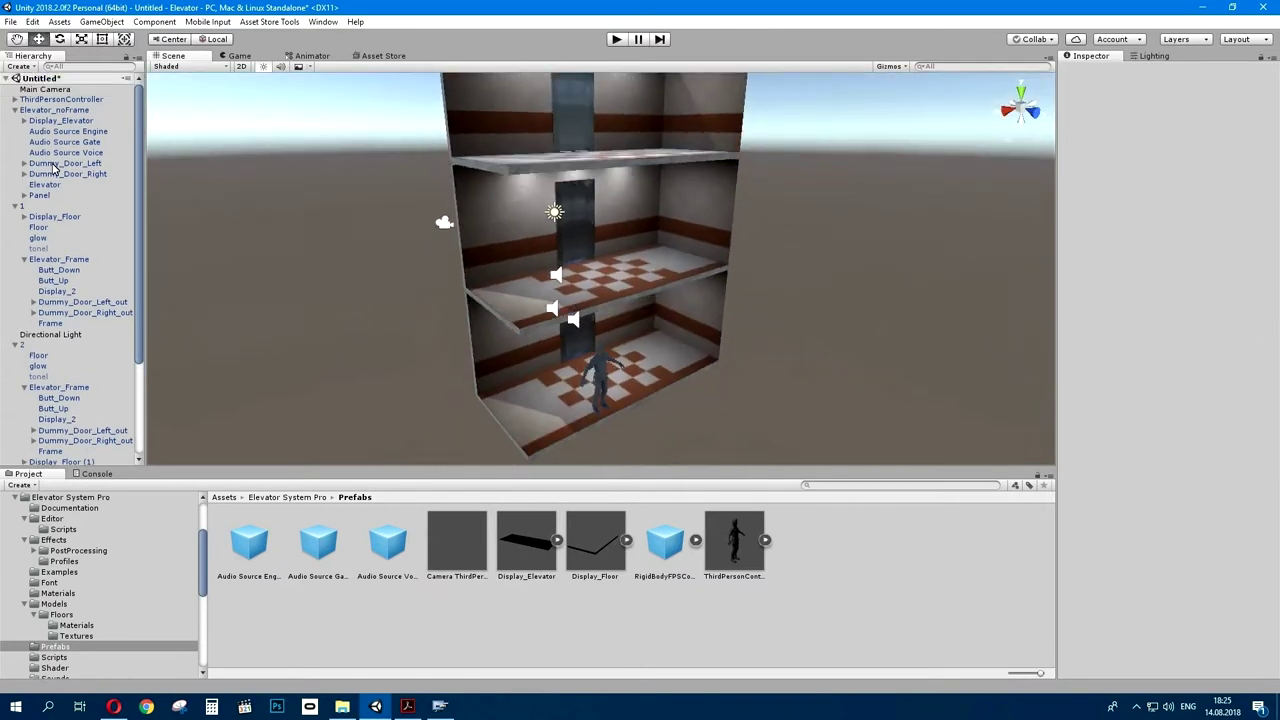
{"action": "left_click", "coordinate": [40, 90]}
{"action": "left_click", "coordinate": [1172, 420]}
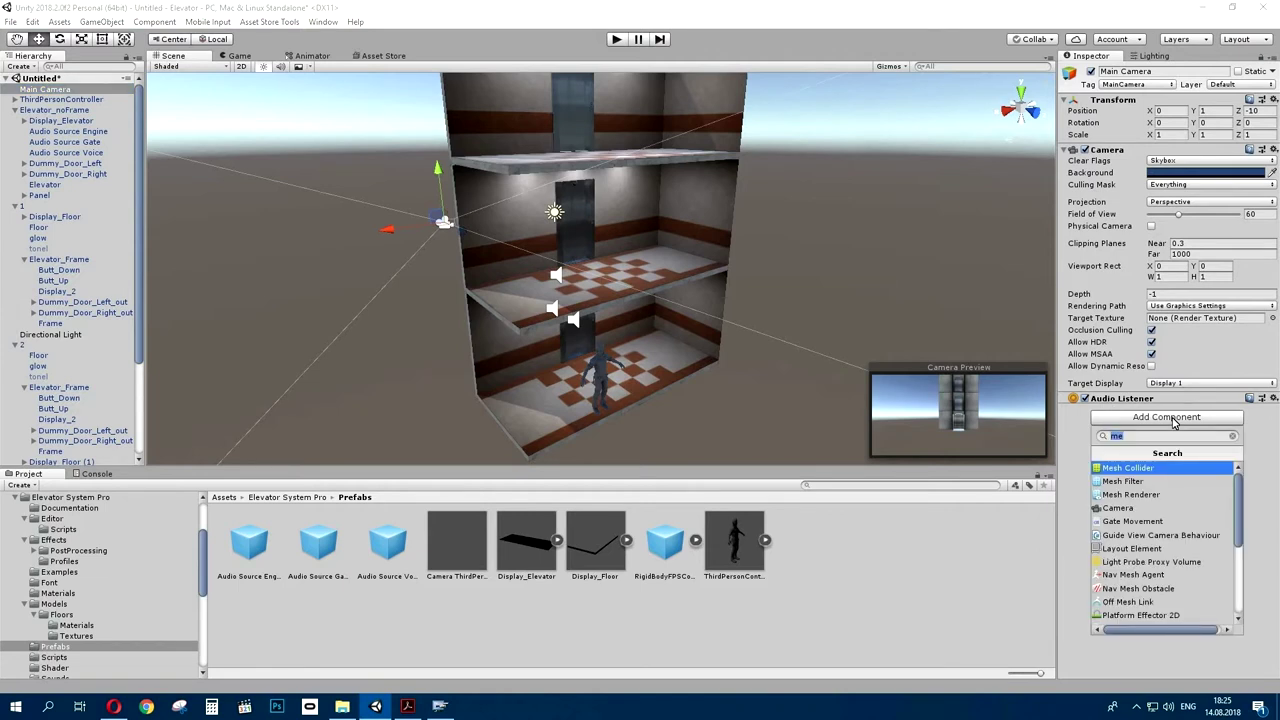
{"action": "left_click", "coordinate": [249, 219]}
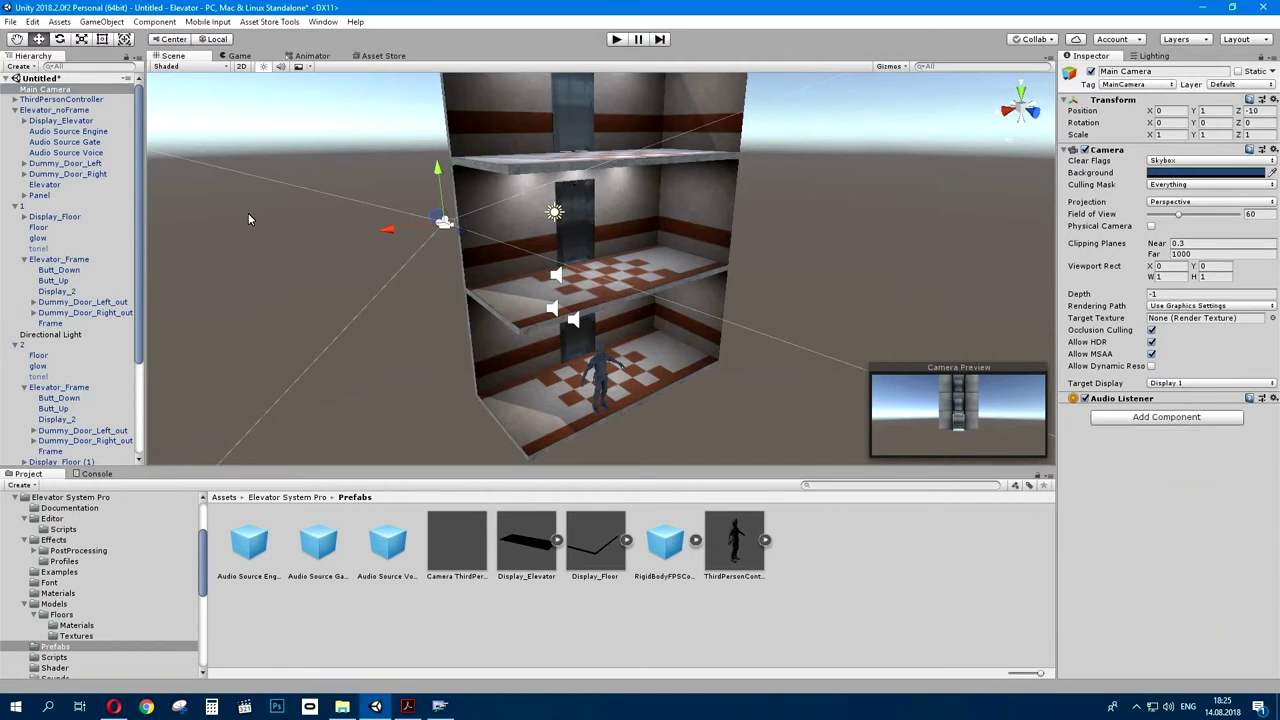
{"action": "left_click", "coordinate": [60, 90]}
{"action": "key", "text": "Delete"}
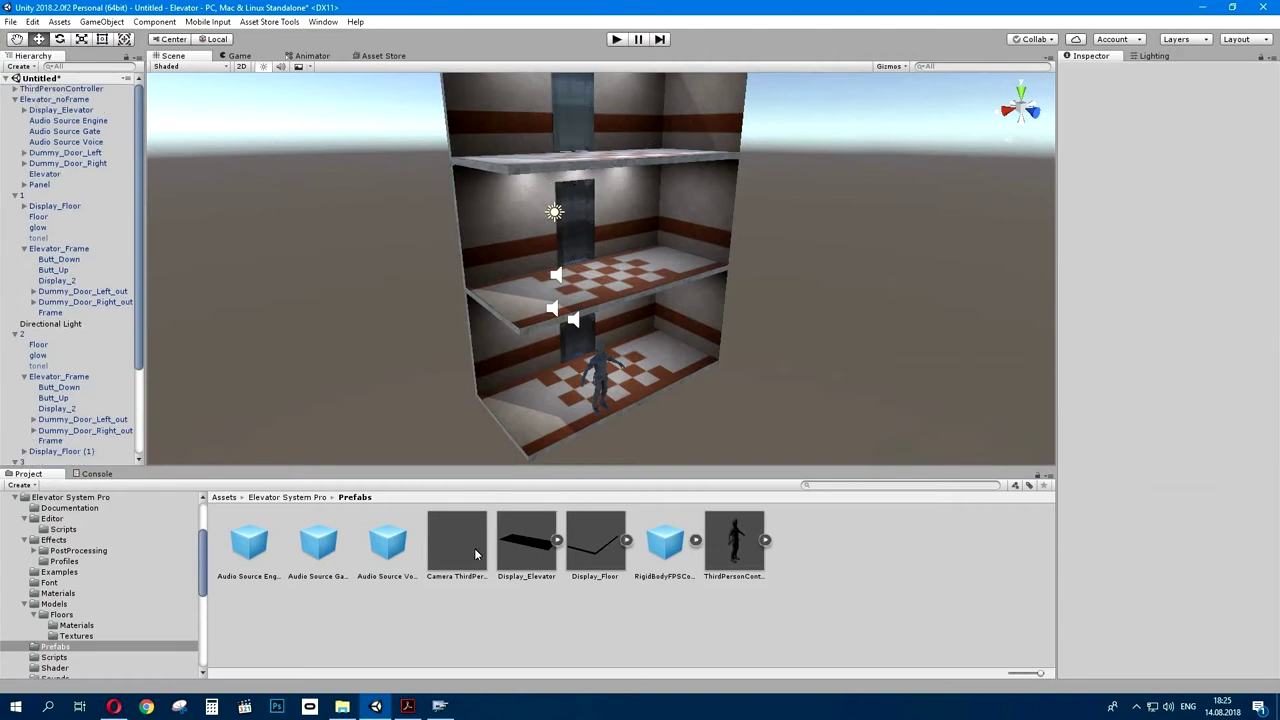
- Place the Camera ThirdPerson prefab, target it at target cam, and play-test it
{"action": "left_click_drag", "start_coordinate": [456, 545], "coordinate": [313, 251]}
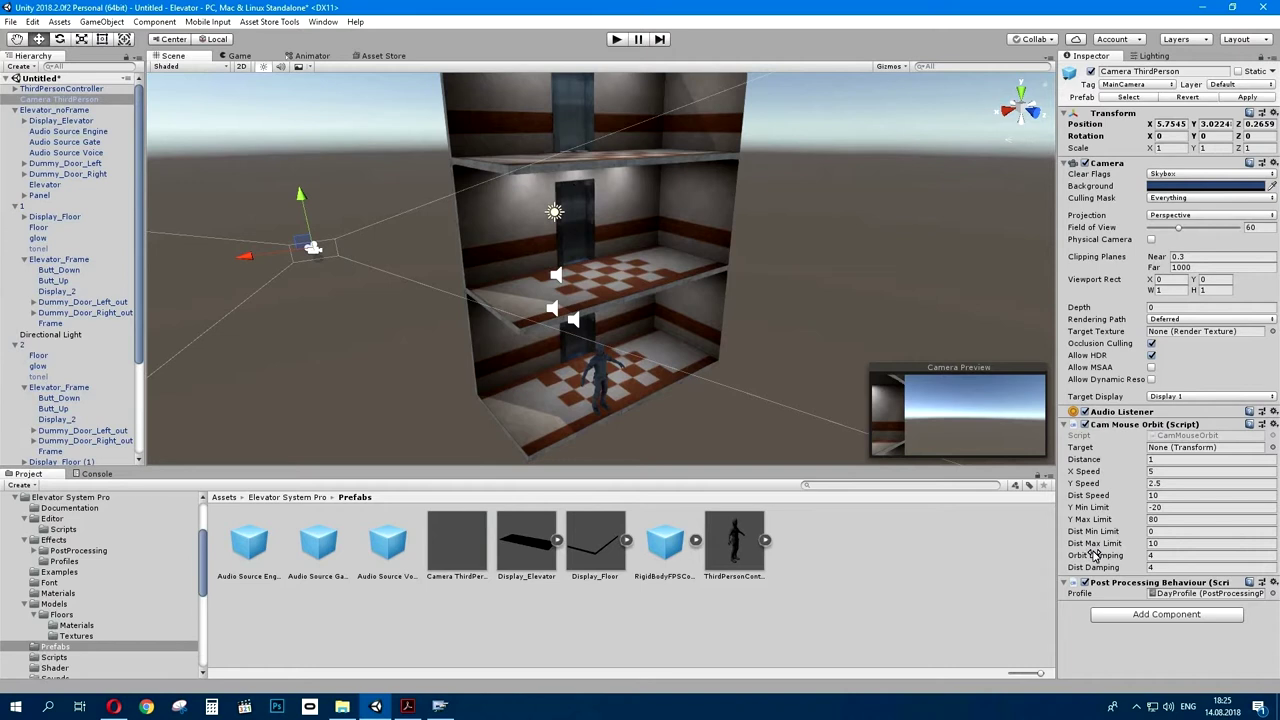
{"action": "left_click", "coordinate": [15, 89]}
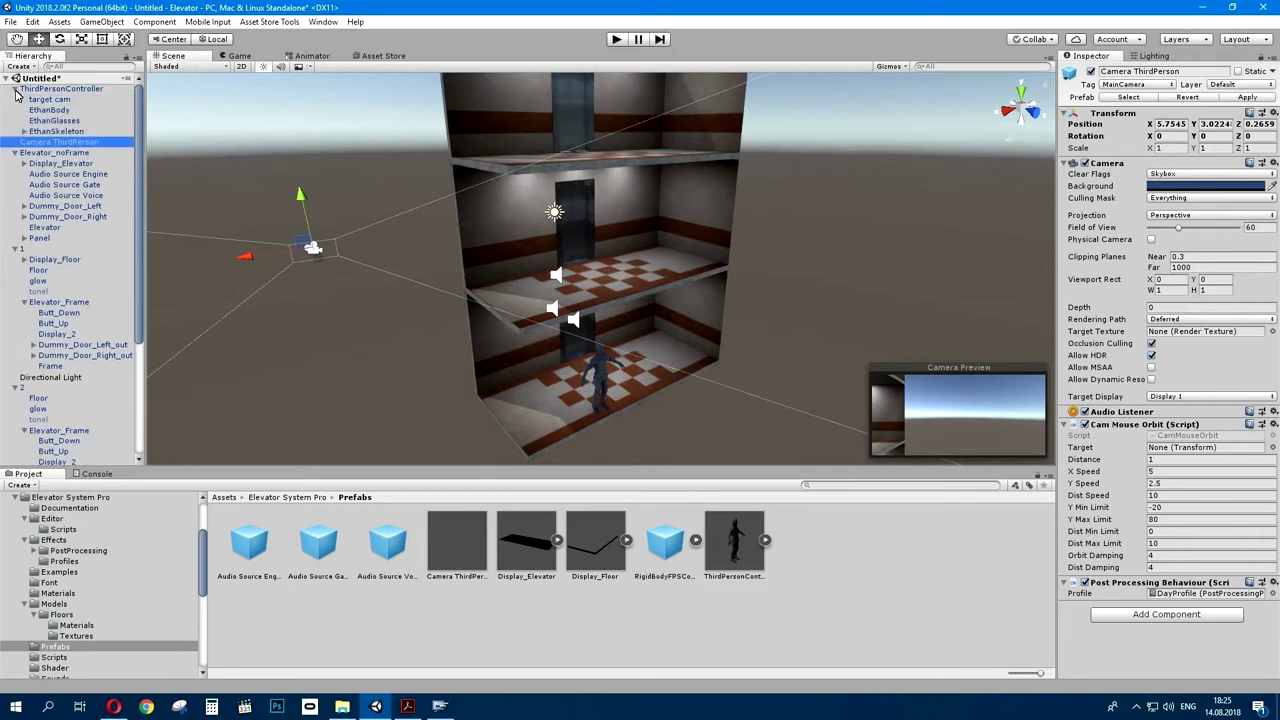
{"action": "left_click_drag", "start_coordinate": [311, 160], "coordinate": [1205, 447]}
{"action": "left_click", "coordinate": [618, 40]}
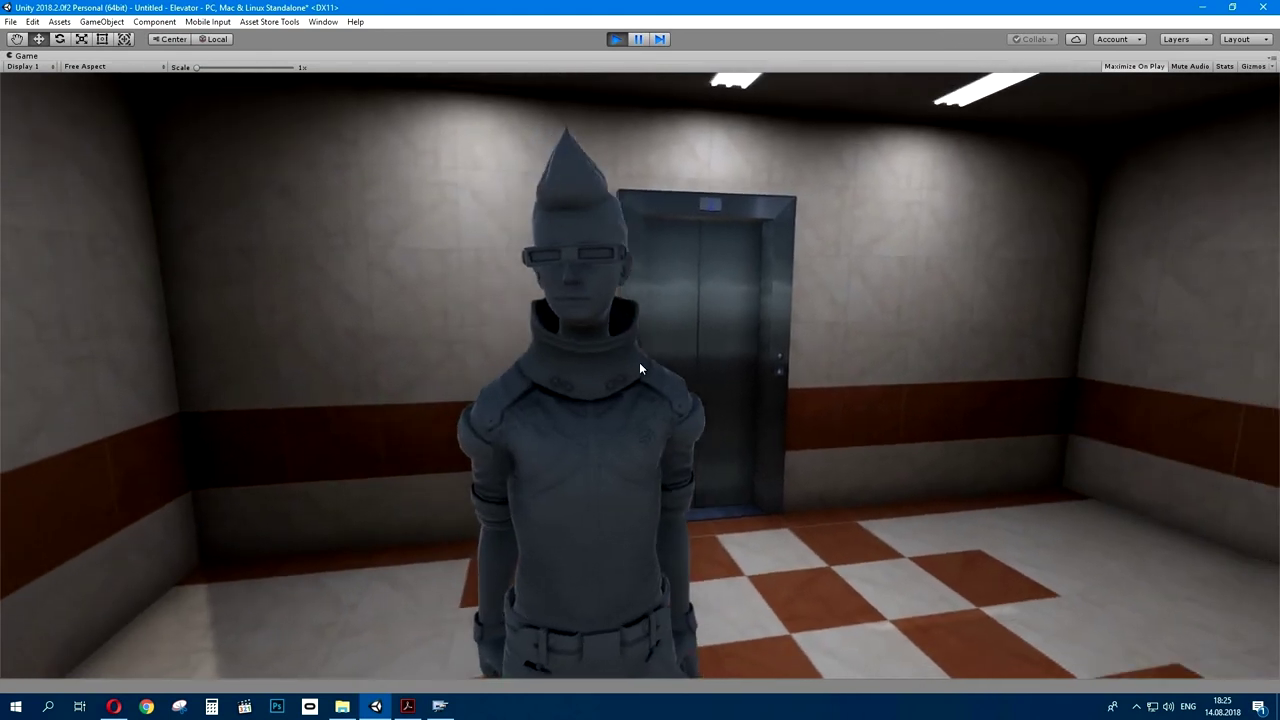
{"action": "left_click", "coordinate": [617, 39]}
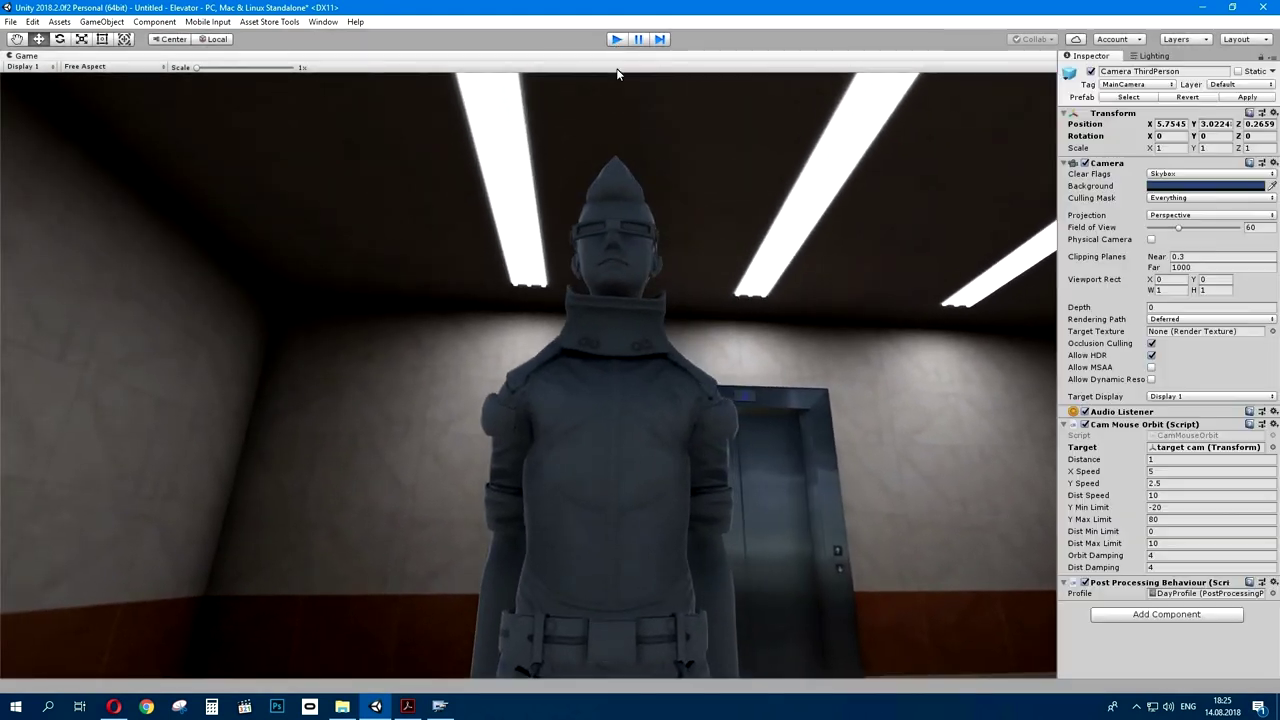
{"action": "left_click", "coordinate": [88, 90]}
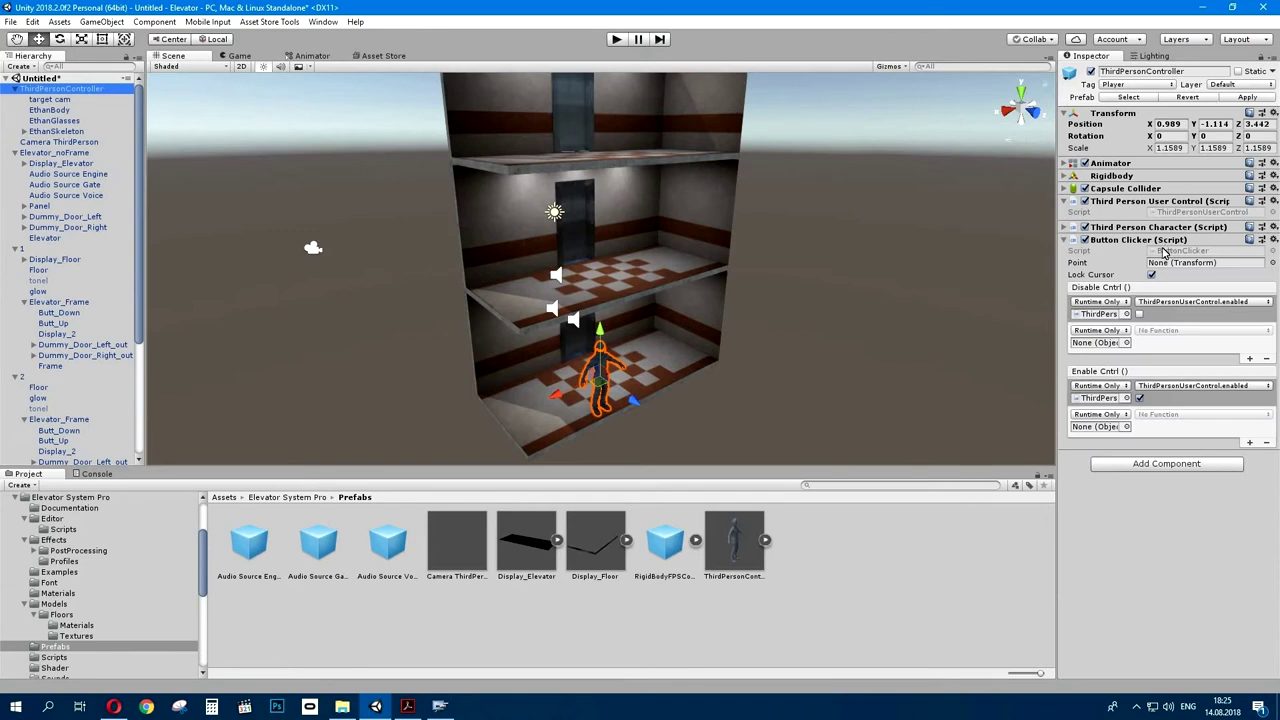
- Assign Camera ThirdPerson to both the Disable Cntrl and Enable Cntrl entries of Button Clicker
{"action": "scroll", "coordinate": [83, 415], "scroll_direction": "down", "scroll_amount": 3}
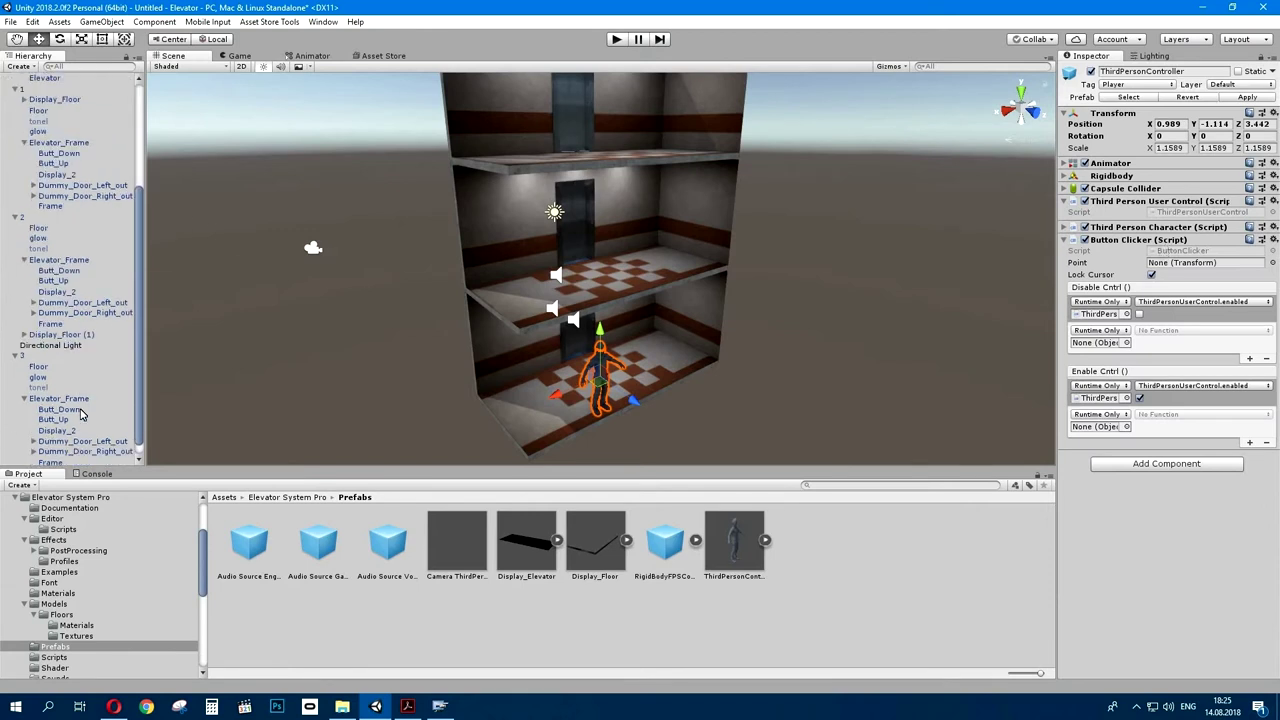
{"action": "scroll", "coordinate": [72, 420], "scroll_direction": "up", "scroll_amount": 2}
{"action": "scroll", "coordinate": [72, 420], "scroll_direction": "up", "scroll_amount": 1}
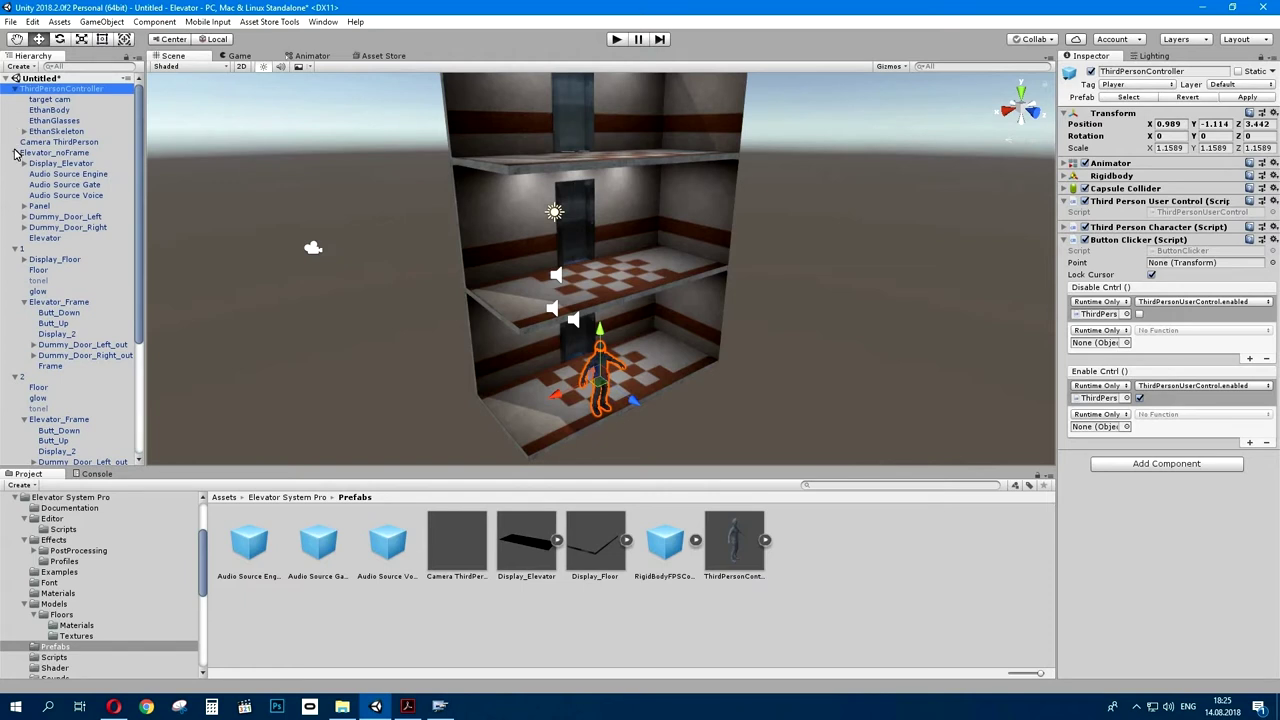
{"action": "left_click", "coordinate": [15, 153]}
{"action": "left_click", "coordinate": [15, 164]}
{"action": "left_click", "coordinate": [16, 176]}
{"action": "left_click", "coordinate": [16, 196]}
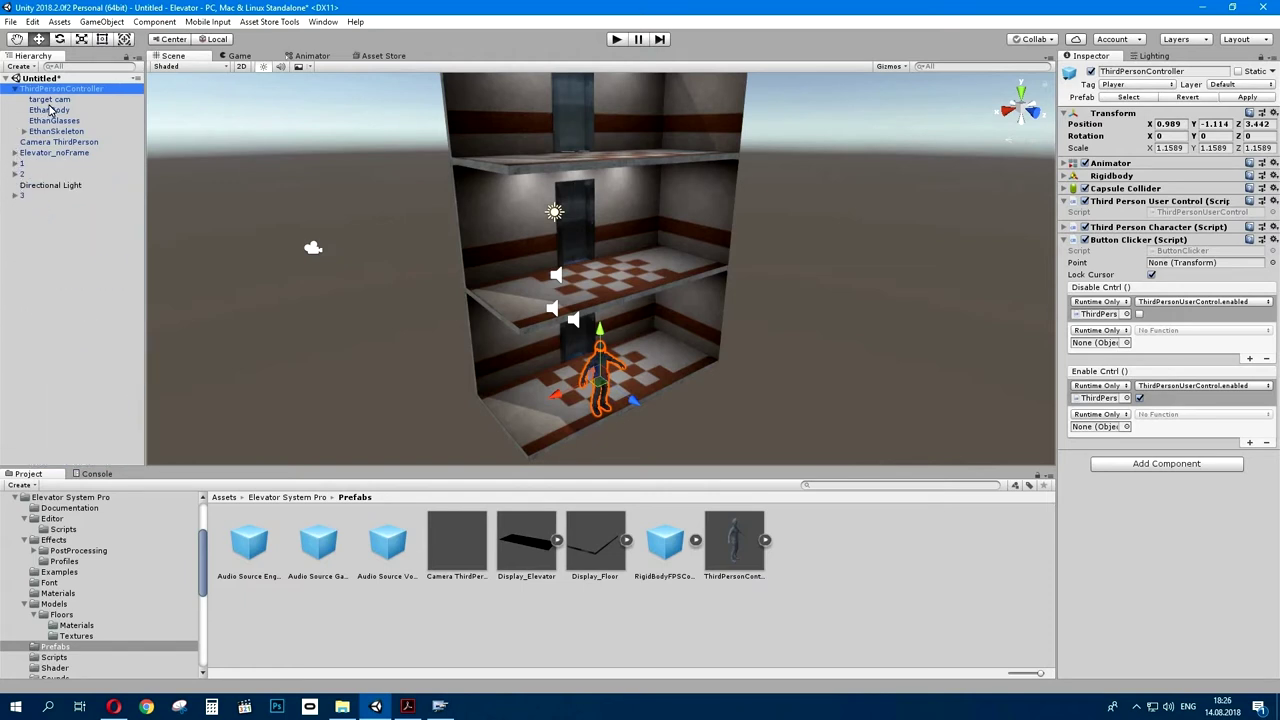
{"action": "left_click_drag", "start_coordinate": [55, 146], "coordinate": [1095, 344]}
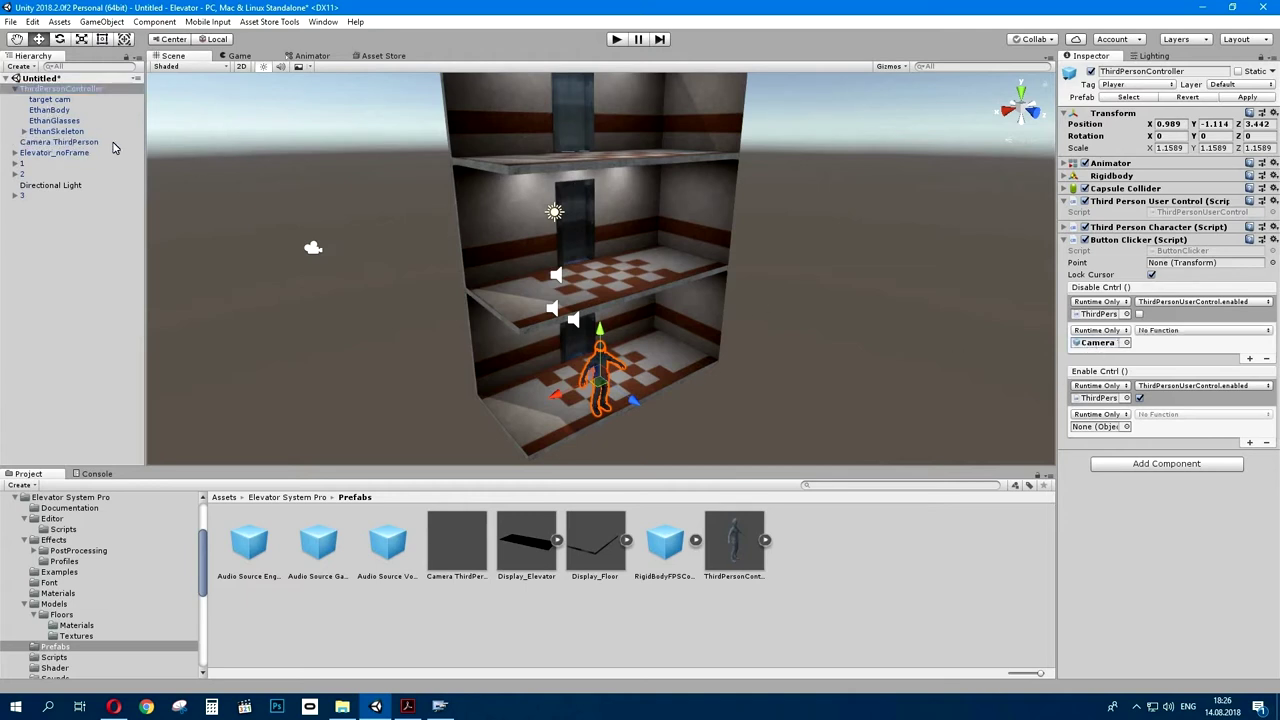
{"action": "left_click_drag", "start_coordinate": [62, 142], "coordinate": [1094, 433]}
- Set both entries to CamMouseOrbit bool enabled and start play mode
{"action": "left_click", "coordinate": [1157, 421]}
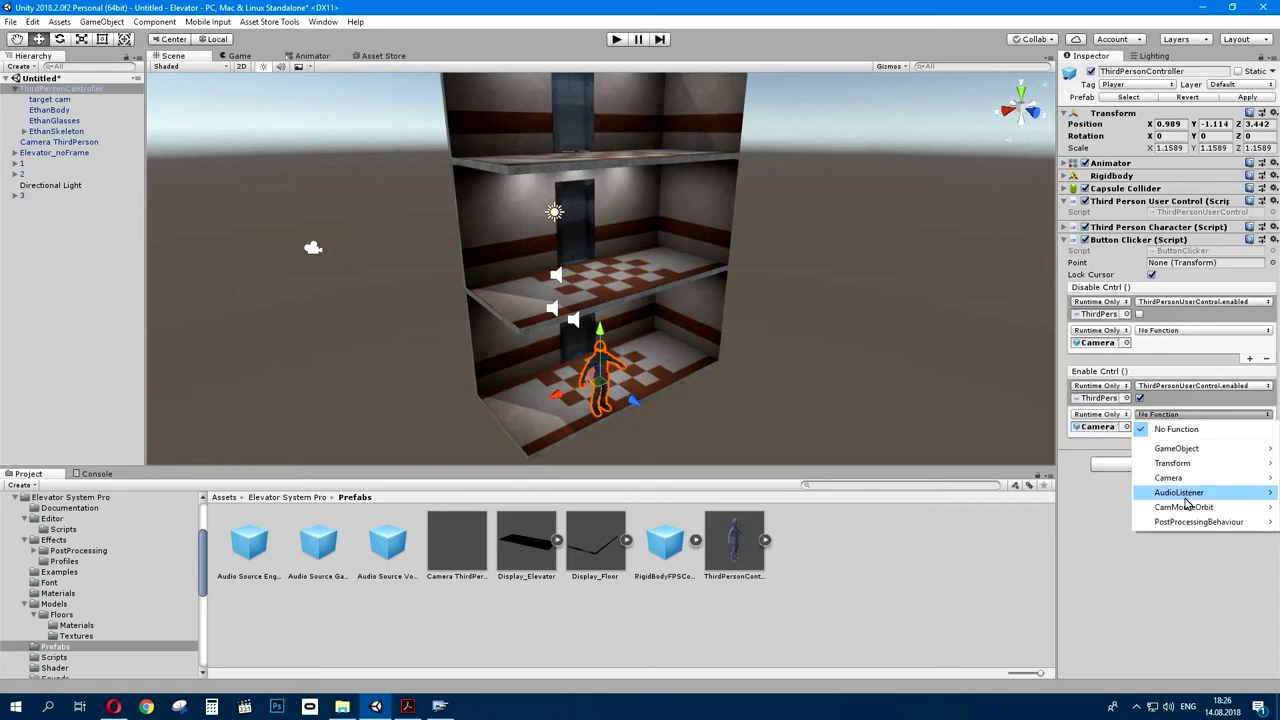
{"action": "mouse_move", "coordinate": [1190, 510]}
{"action": "left_click", "coordinate": [1045, 508]}
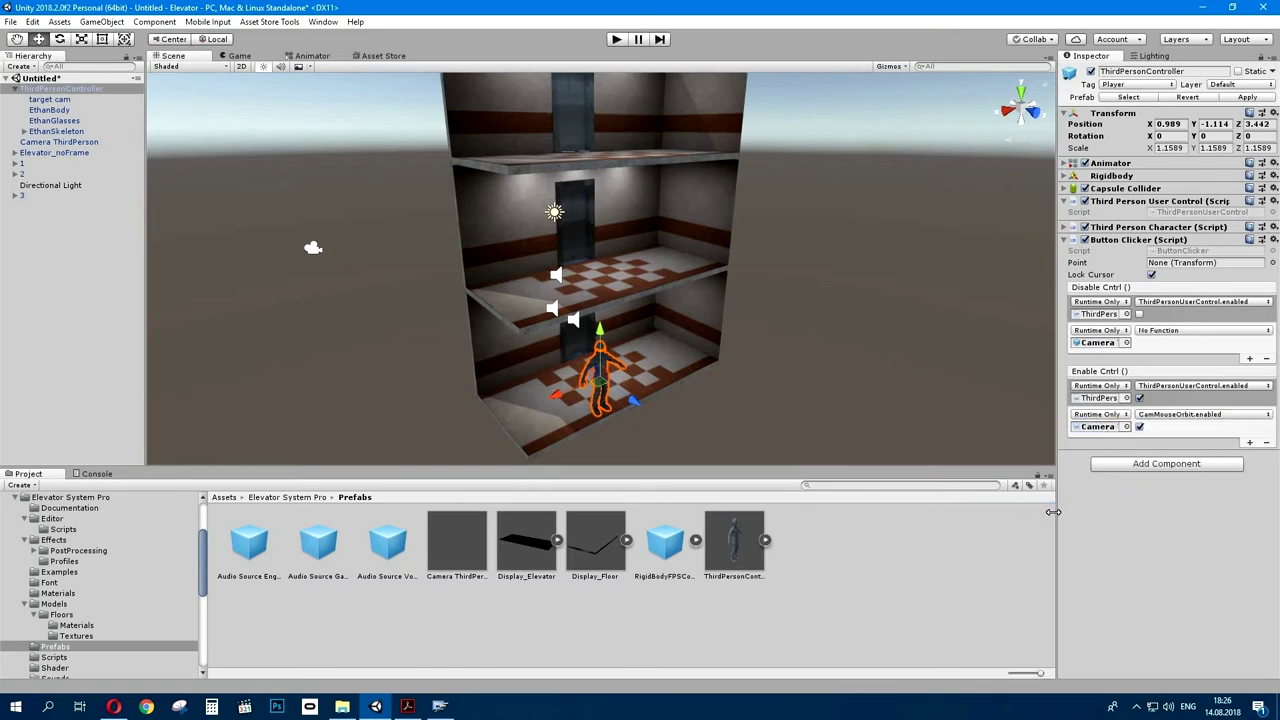
{"action": "left_click", "coordinate": [1165, 330]}
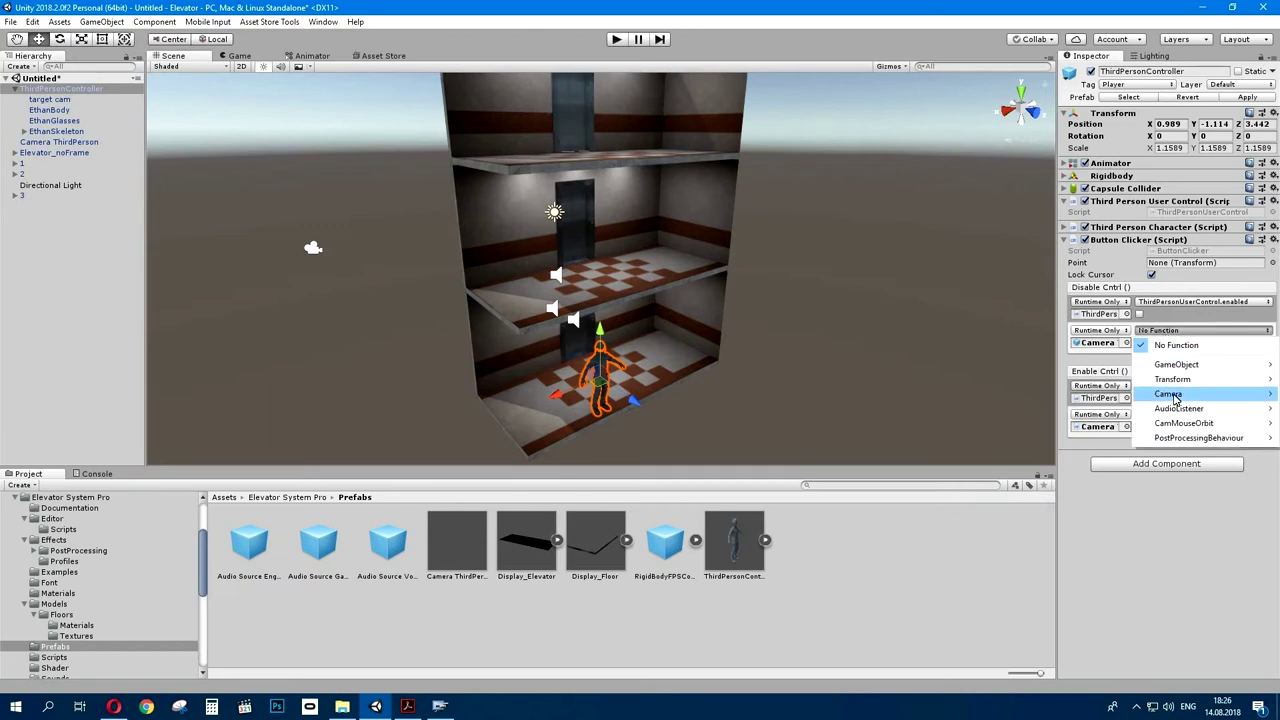
{"action": "mouse_move", "coordinate": [1176, 397]}
{"action": "mouse_move", "coordinate": [1180, 423]}
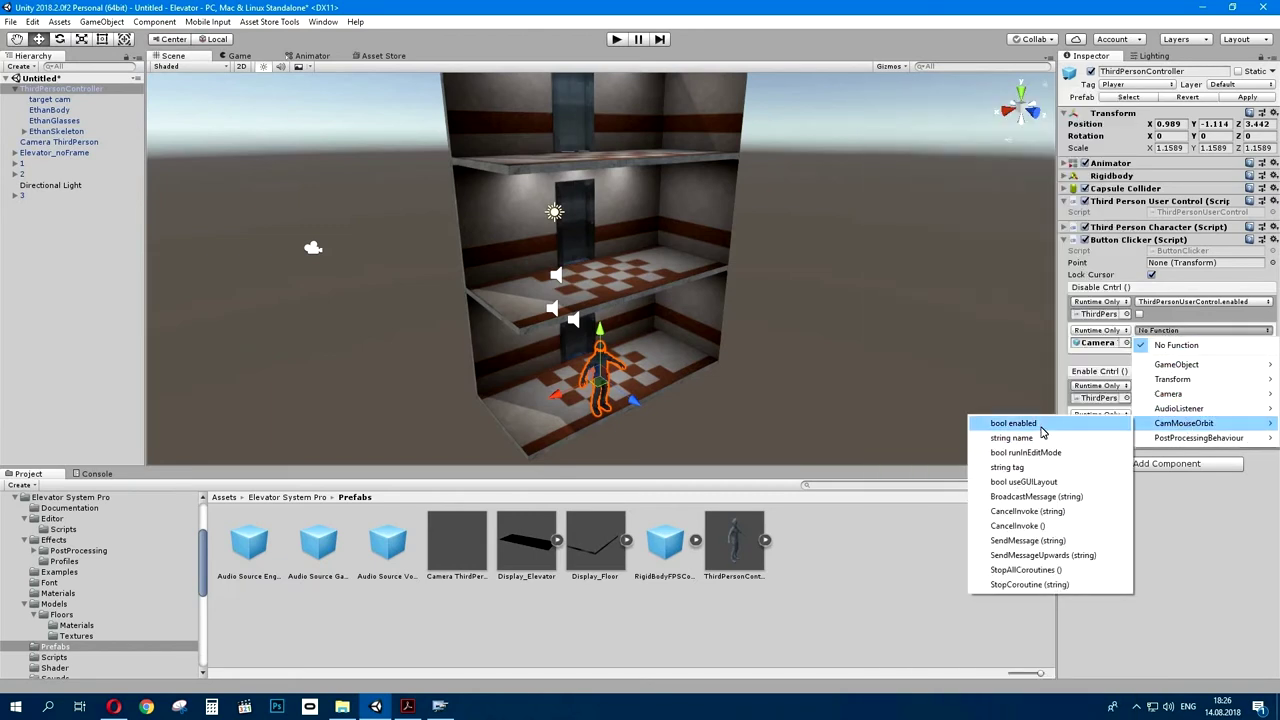
{"action": "left_click", "coordinate": [1005, 423]}
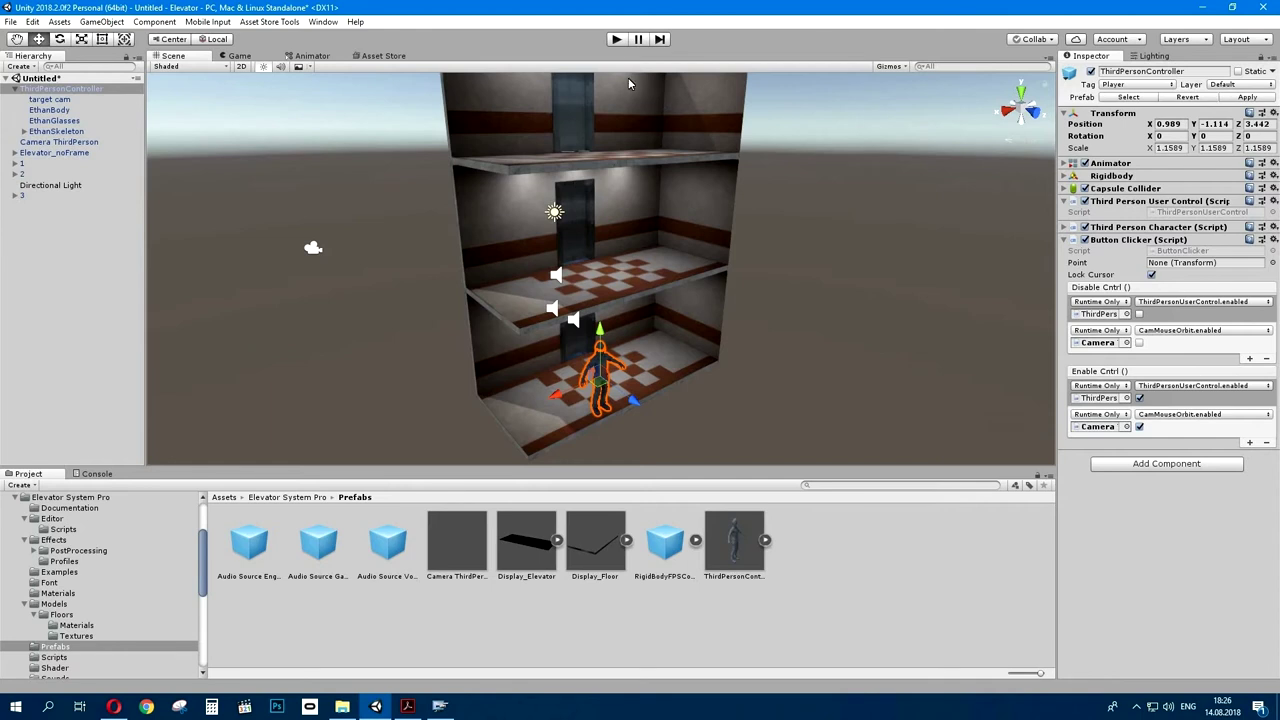
{"action": "left_click", "coordinate": [615, 40]}
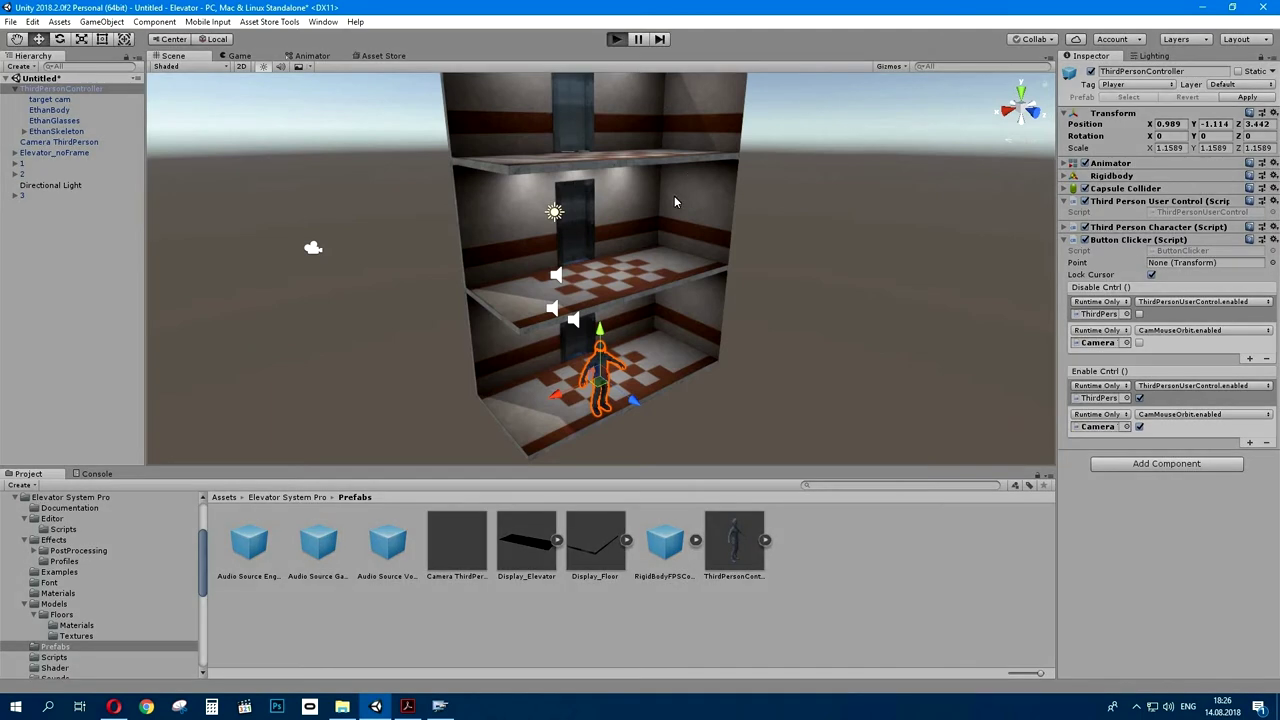
- Walk the character with WASD down the corridor and into the elevator cab
{"action": "key", "text": "ctrl+p"}
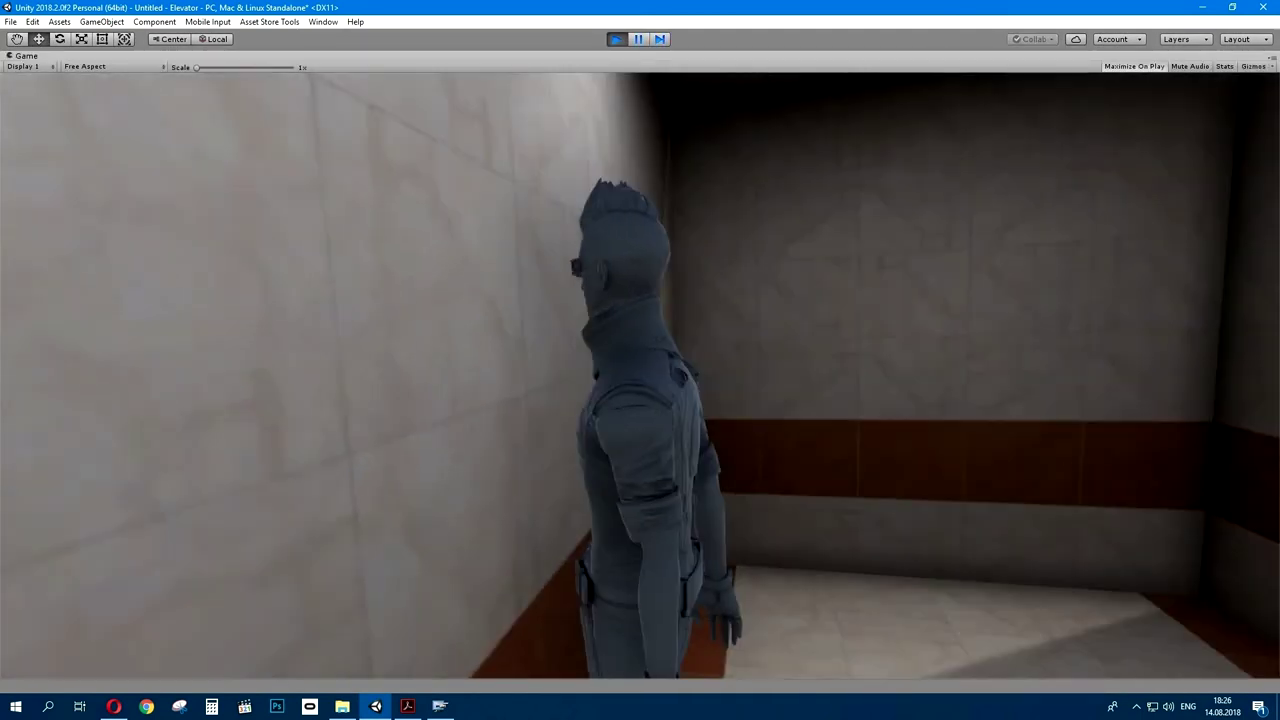
{"action": "key", "text": "w"}
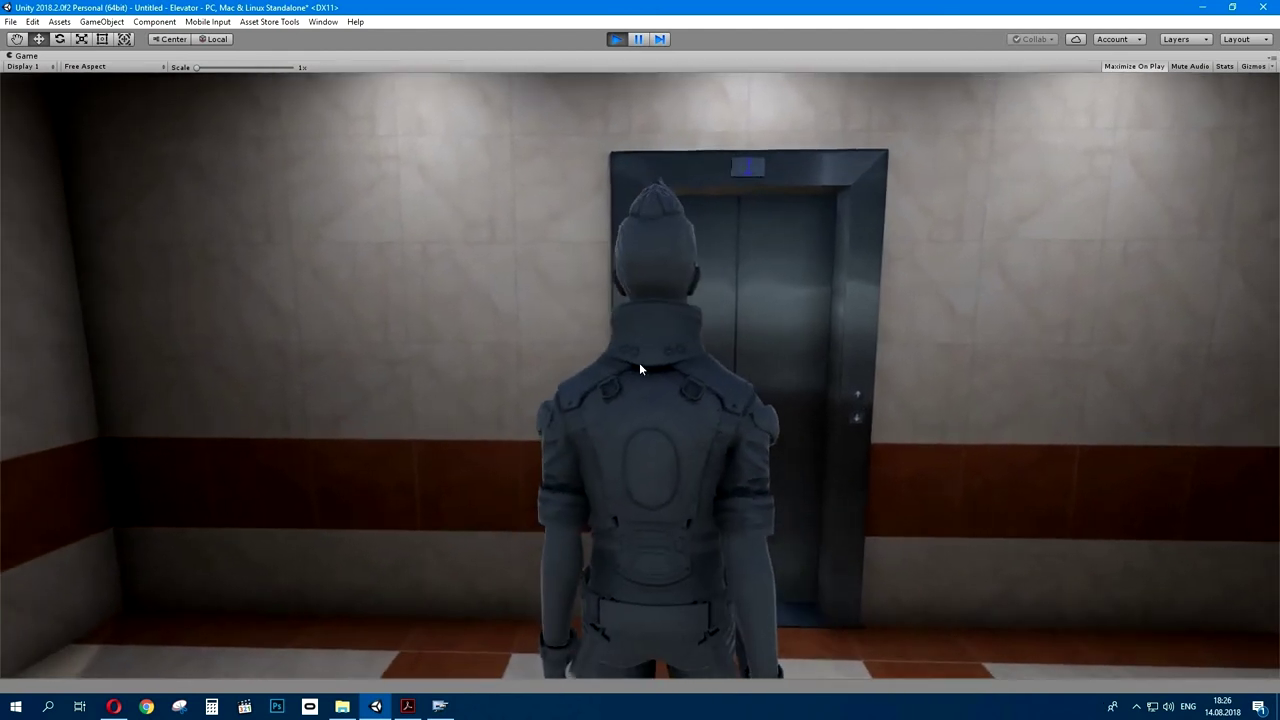
{"action": "key", "text": "d"}
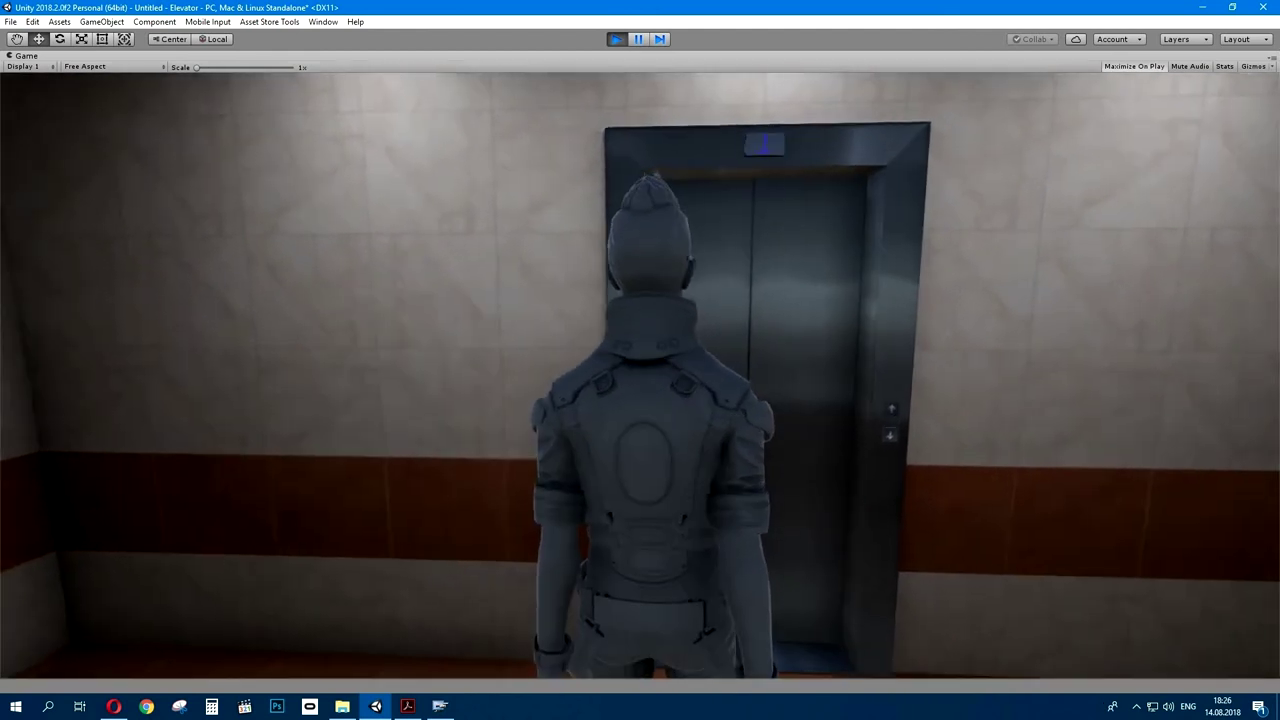
{"action": "key", "text": "e"}
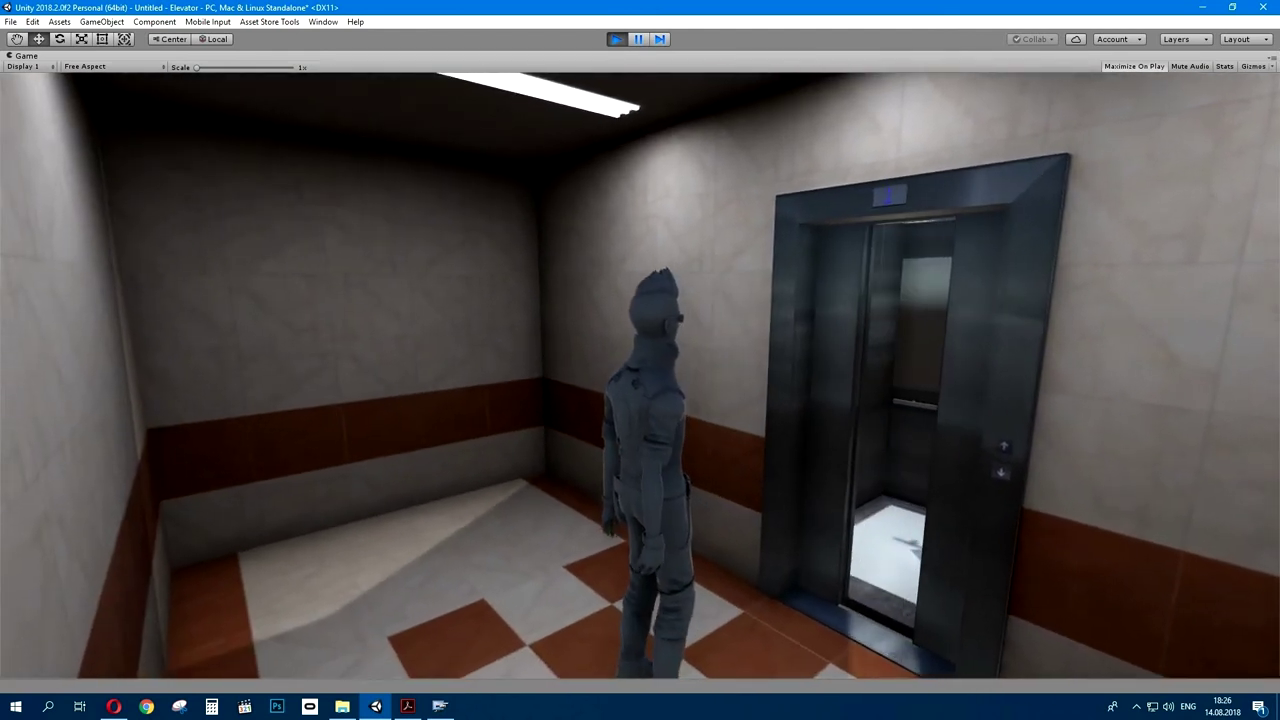
{"action": "key", "text": "w"}
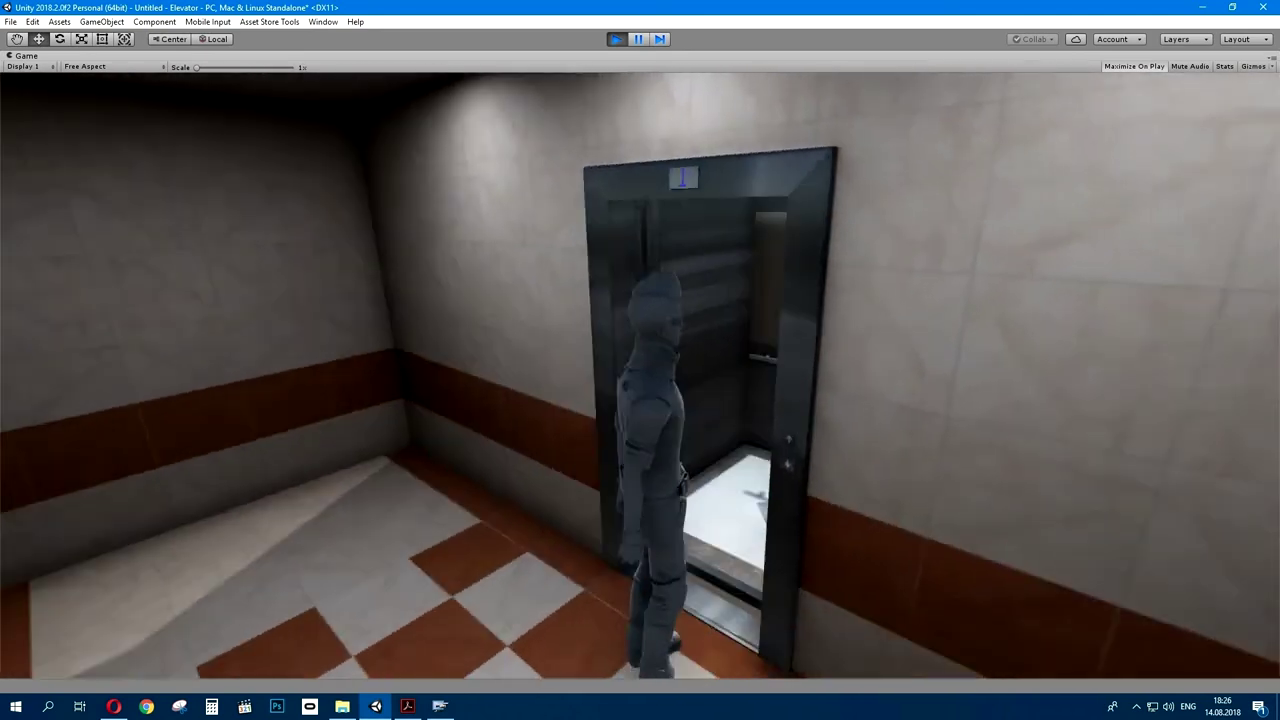
{"action": "key", "text": "w"}
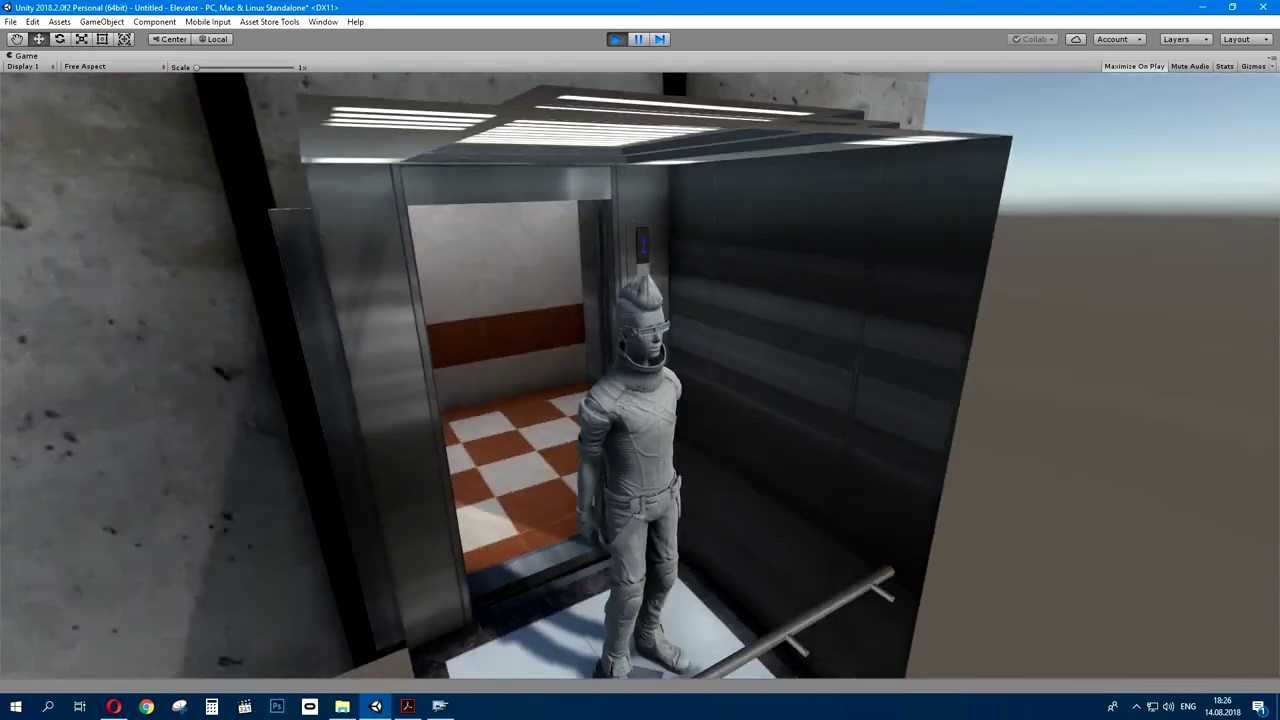
{"action": "key", "text": "w"}
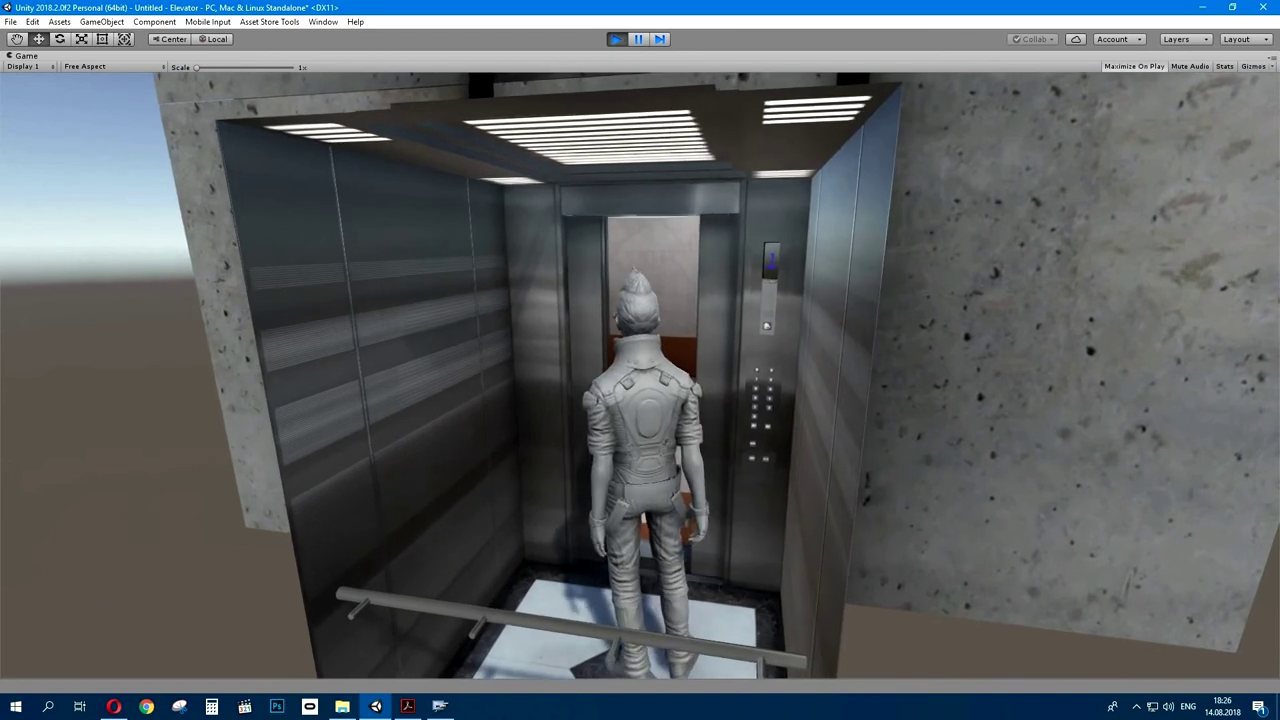
{"action": "key", "text": "w"}
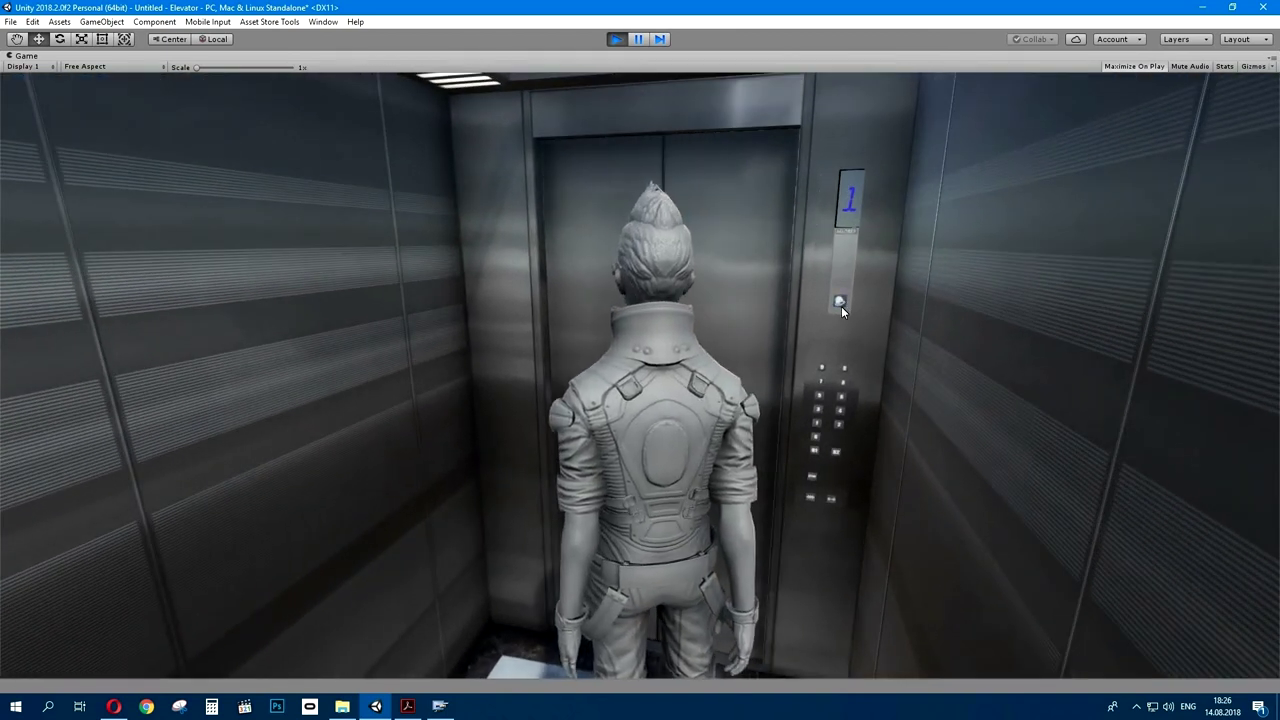
- Press the cab's door and floor buttons to ride the elevator
{"action": "left_click", "coordinate": [832, 498]}
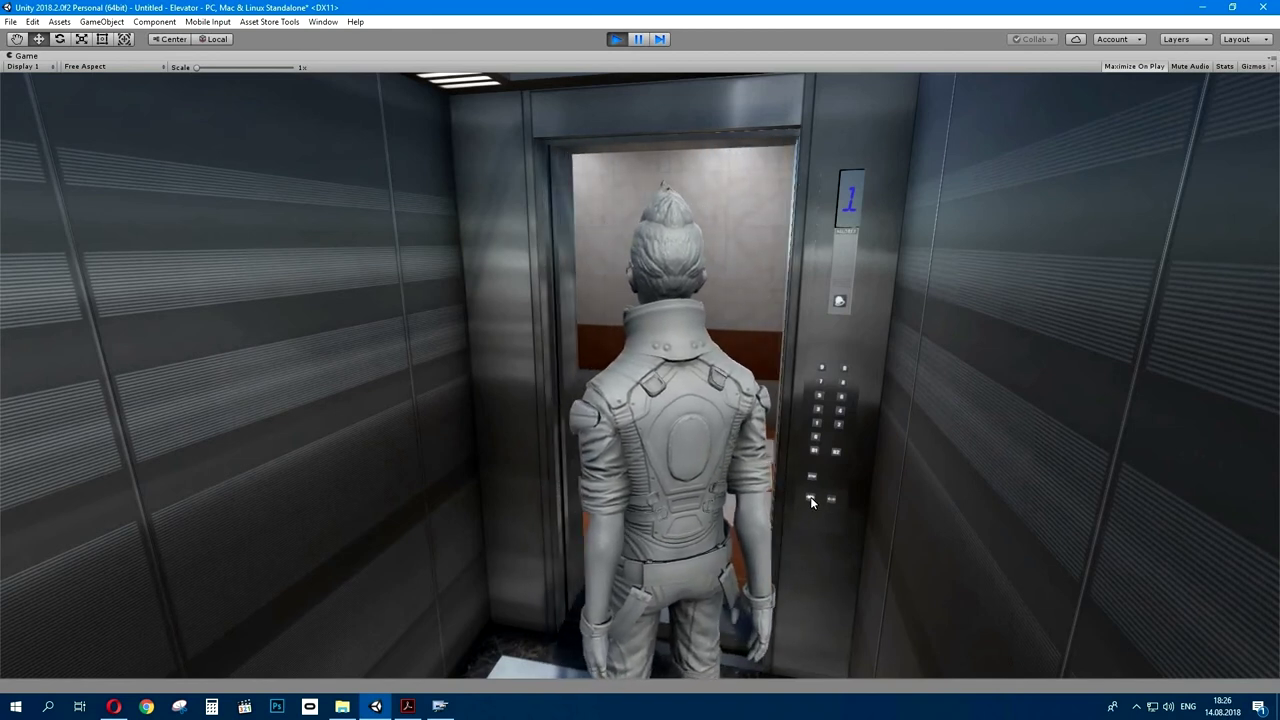
{"action": "left_click", "coordinate": [811, 496]}
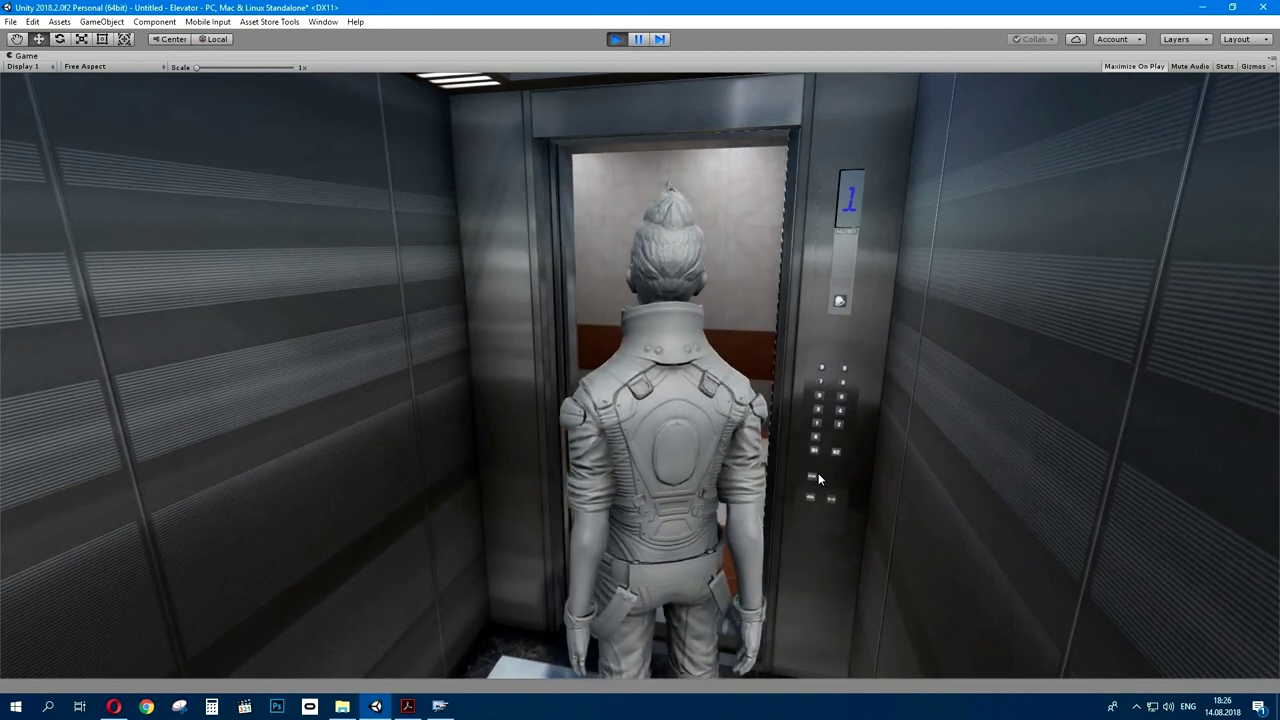
{"action": "left_click", "coordinate": [818, 414]}
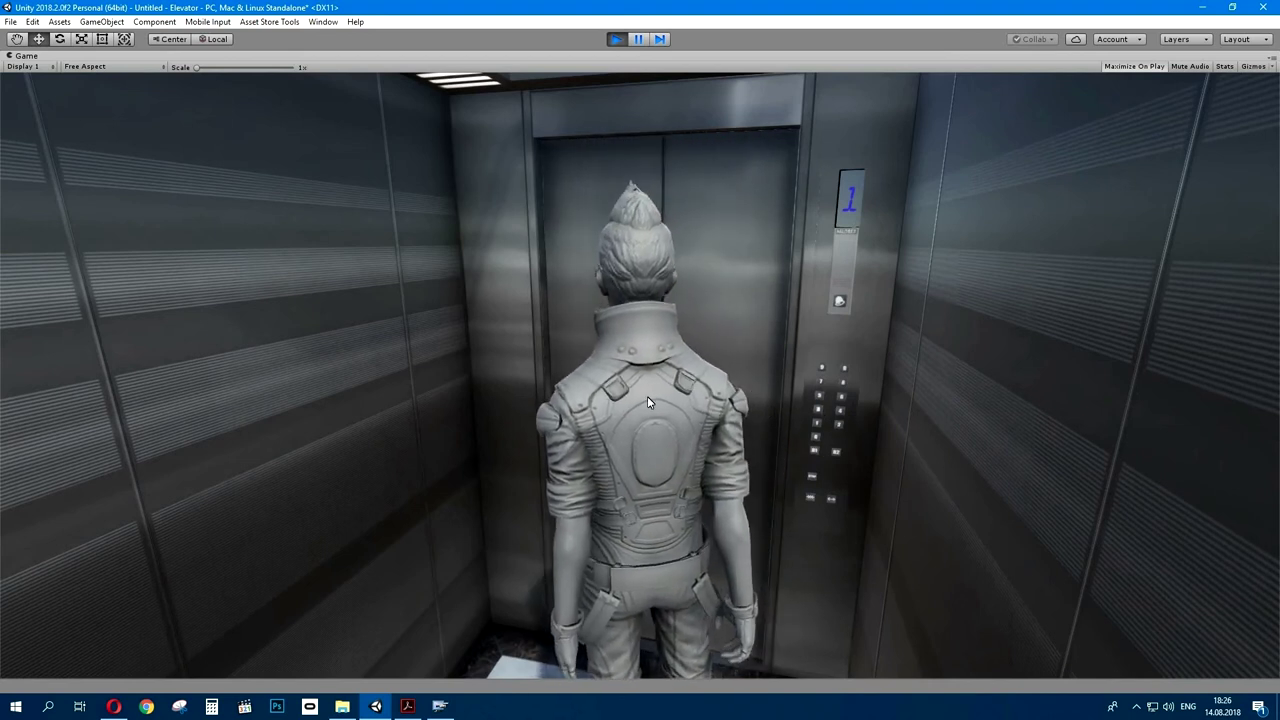